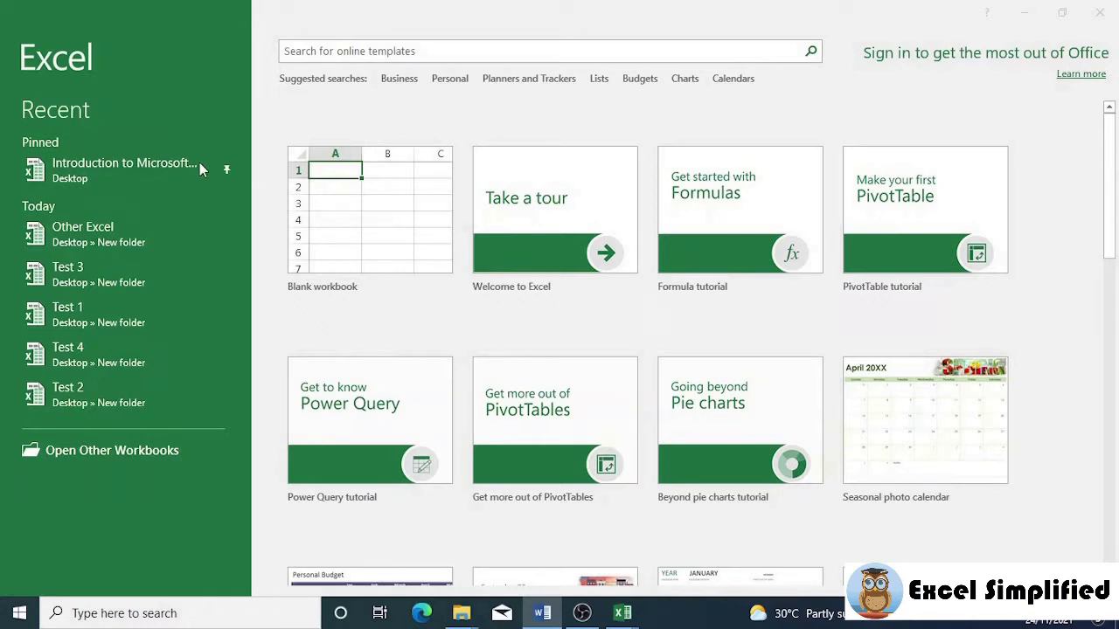
# Pin the Test 3 workbook to the recent files list
pyautogui.click(226, 276)
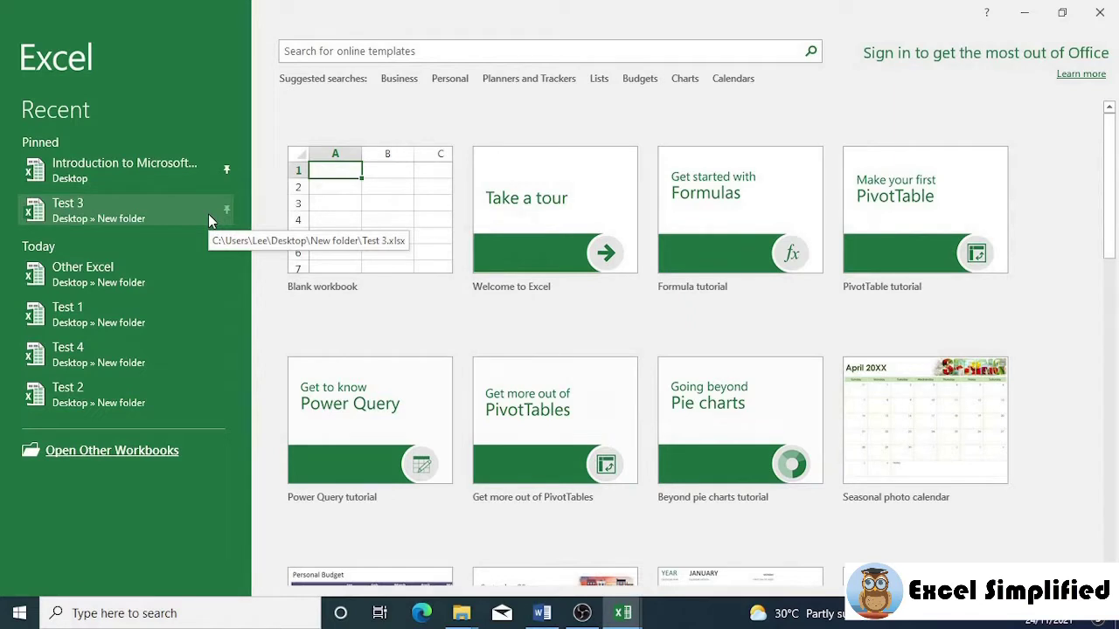
# Look at how to browse for other workbooks, and return to the start screen without opening a file
pyautogui.click(151, 455)
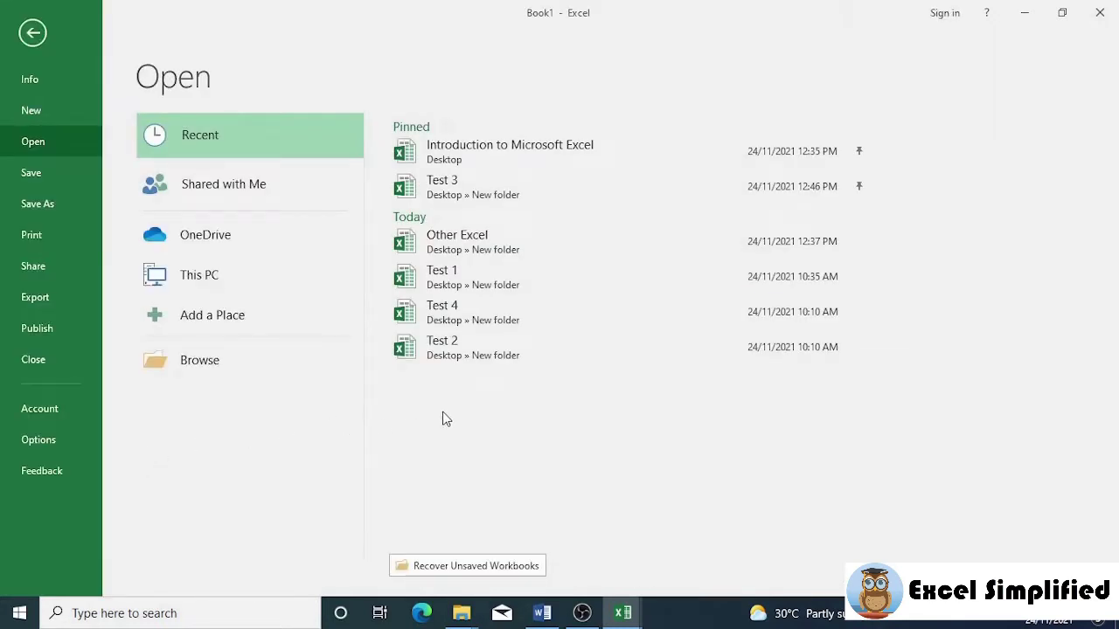
pyautogui.click(233, 369)
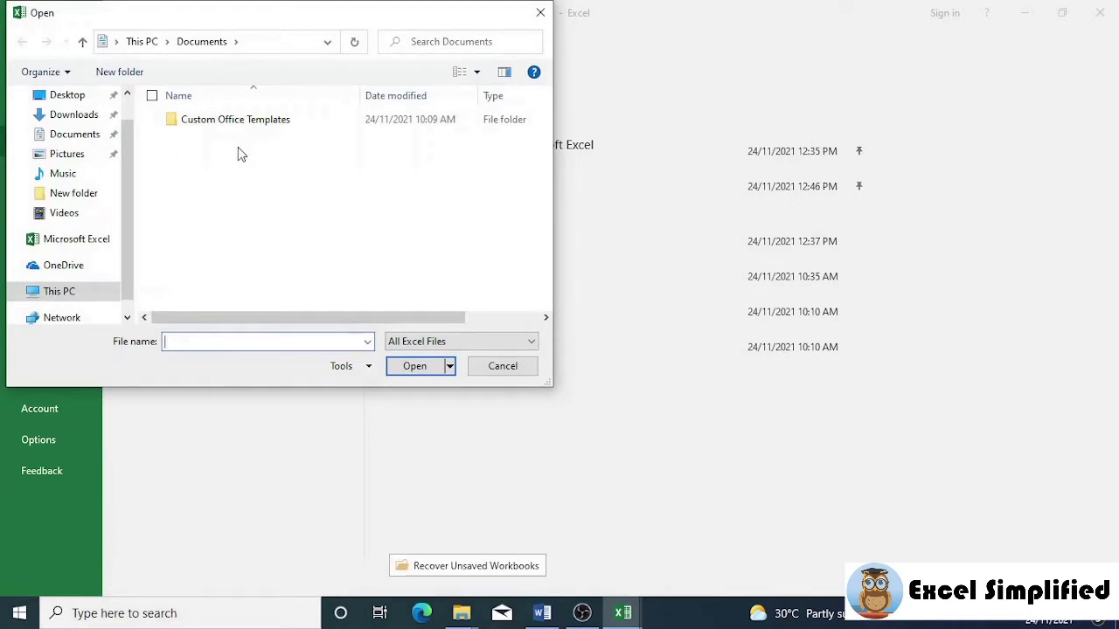
pyautogui.click(482, 365)
pyautogui.click(33, 34)
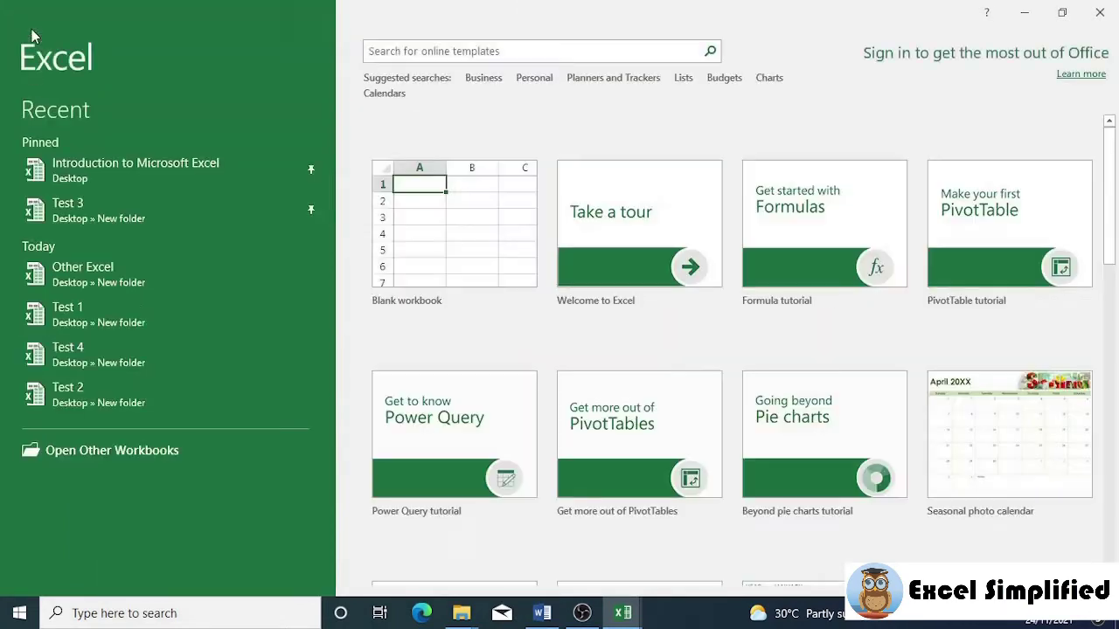
# Open the pinned Introduction to Microsoft Excel workbook and view the full Font settings of the Format Cells dialog
pyautogui.click(119, 172)
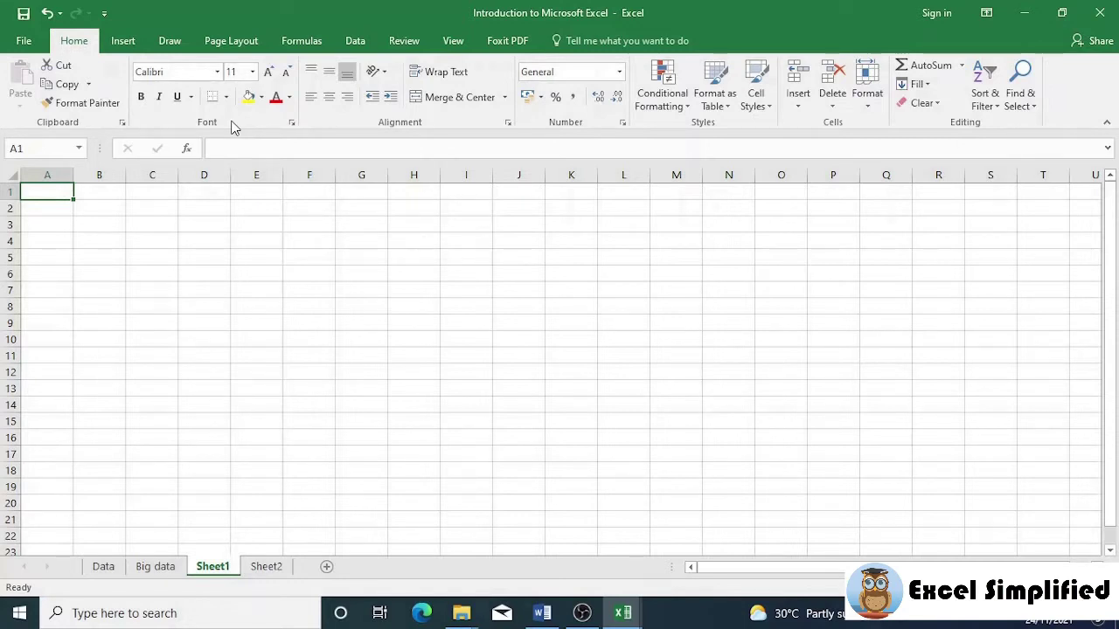
pyautogui.click(291, 123)
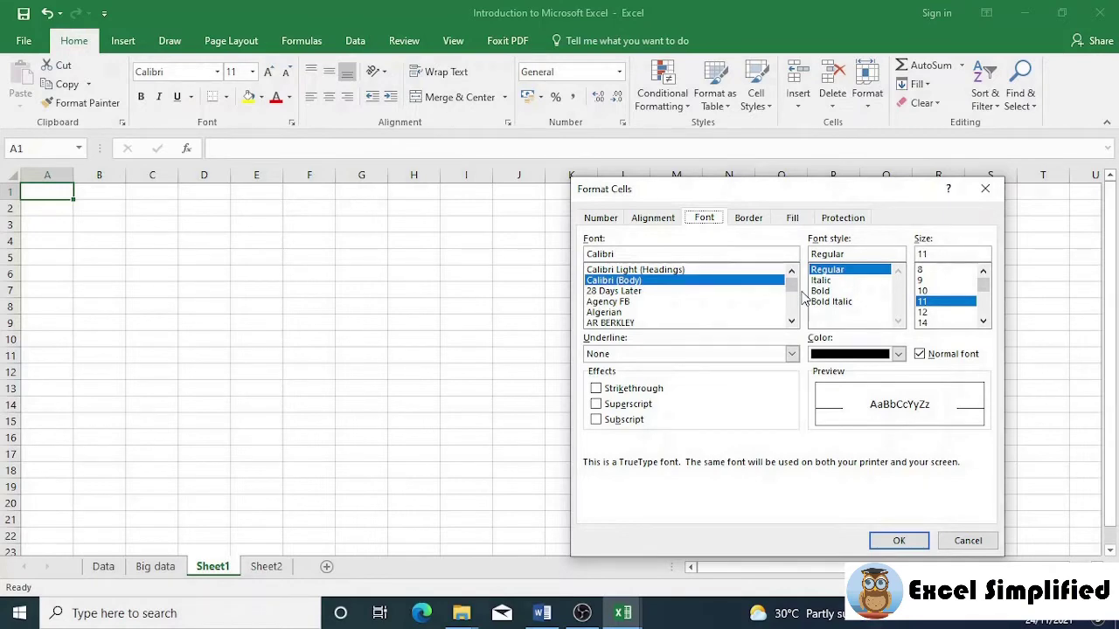
pyautogui.click(984, 541)
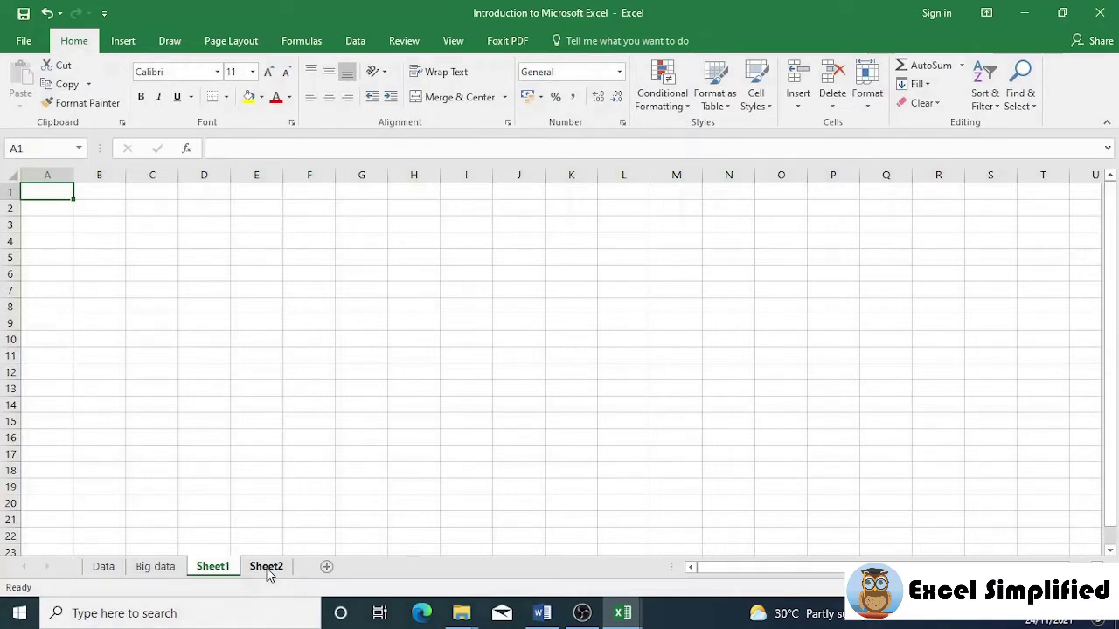
# Add a new blank worksheet directly after Sheet1
pyautogui.click(327, 568)
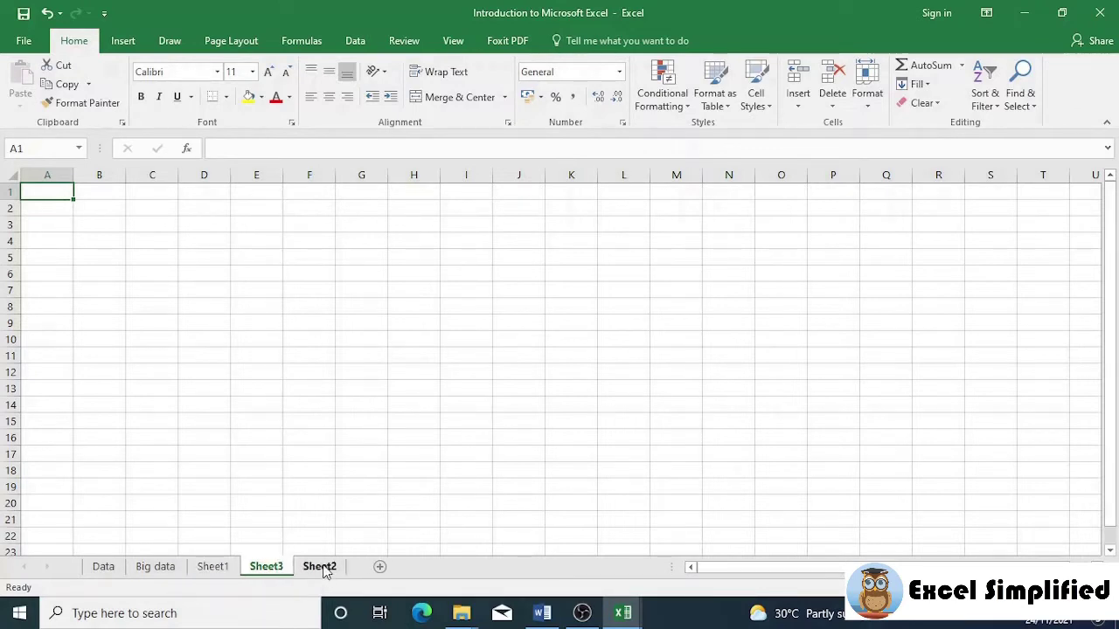
# Insert another blank worksheet before Sheet3 and delete that inserted sheet
pyautogui.rightClick(269, 570)
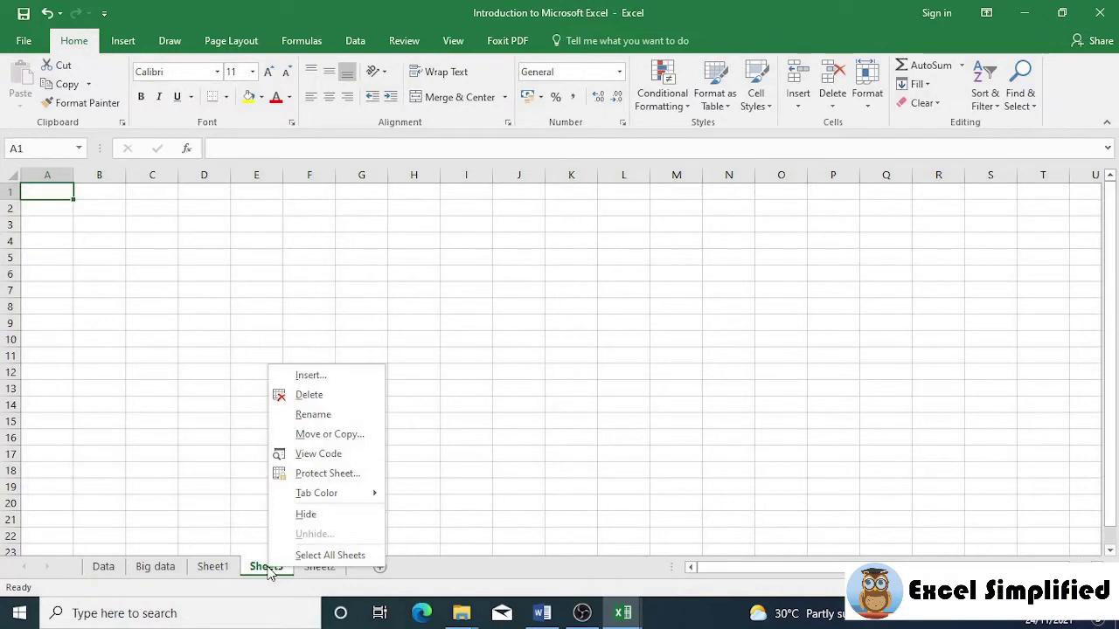
pyautogui.click(310, 376)
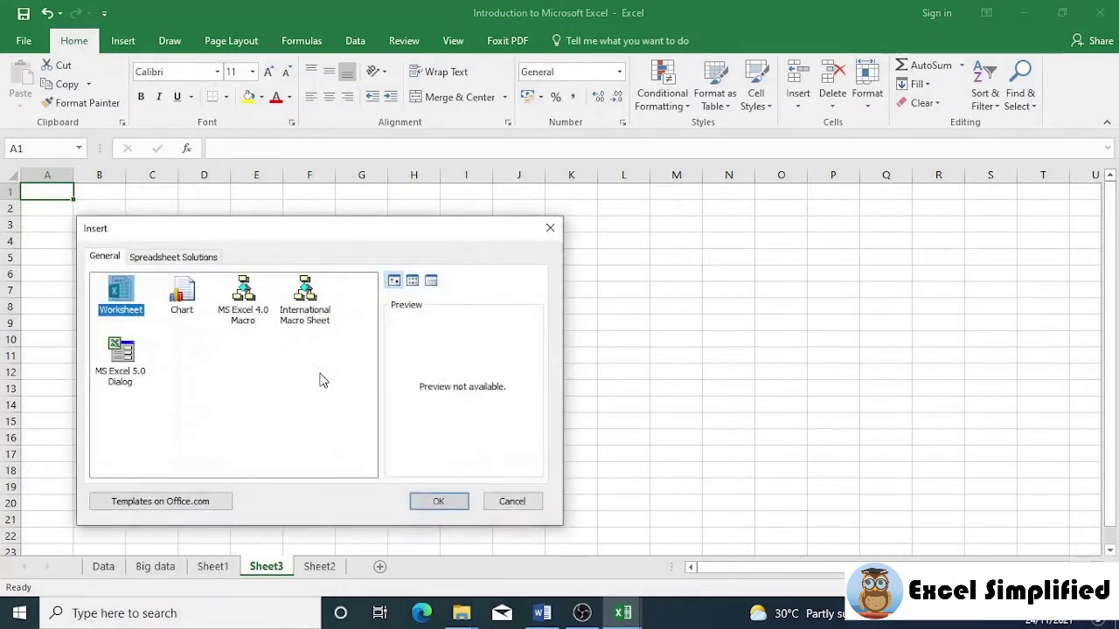
pyautogui.click(452, 503)
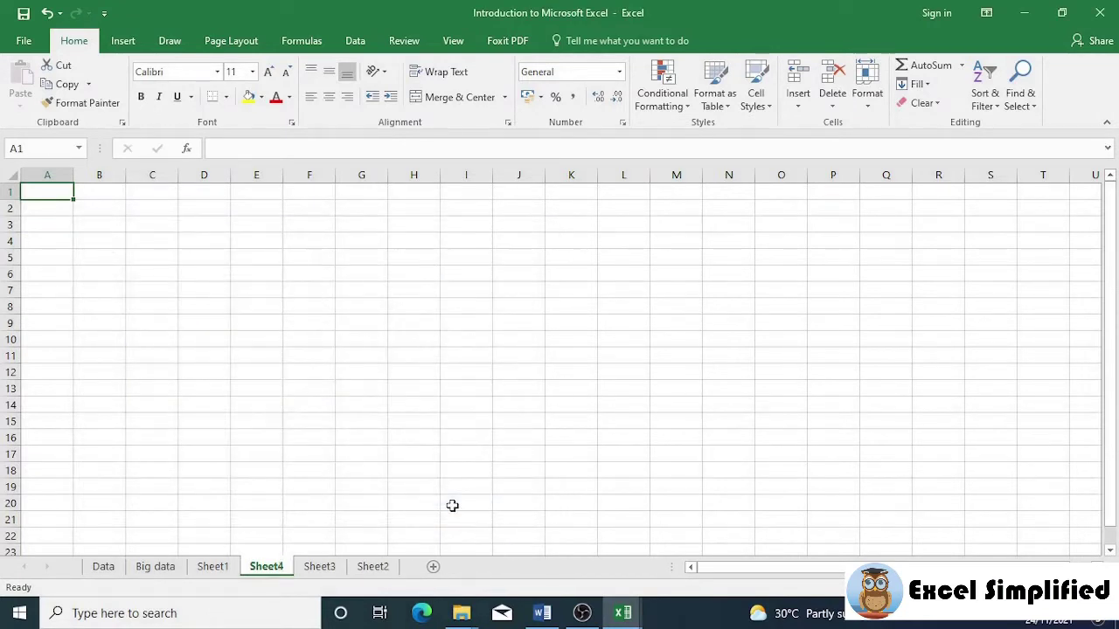
pyautogui.rightClick(278, 574)
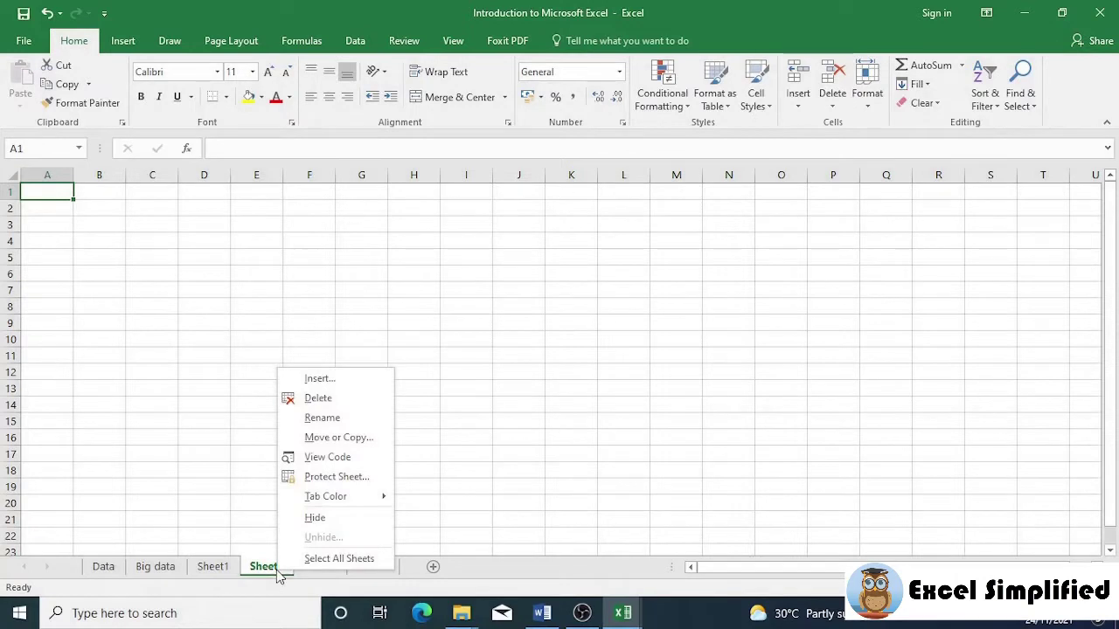
pyautogui.click(339, 401)
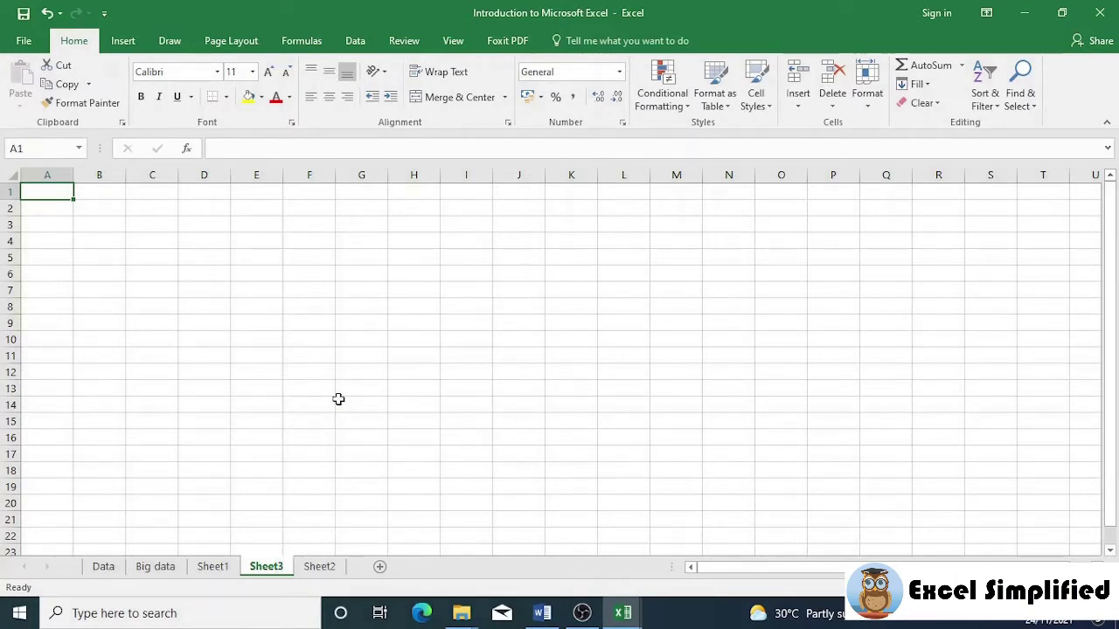
# Rename the Sheet3 worksheet as Introduction
pyautogui.rightClick(279, 571)
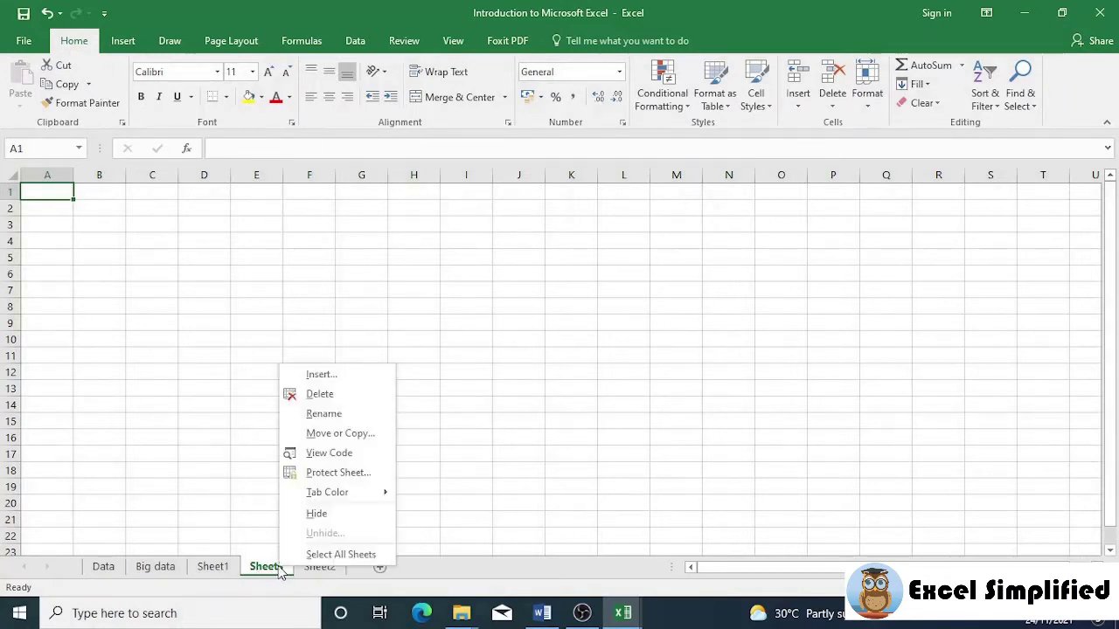
pyautogui.click(332, 416)
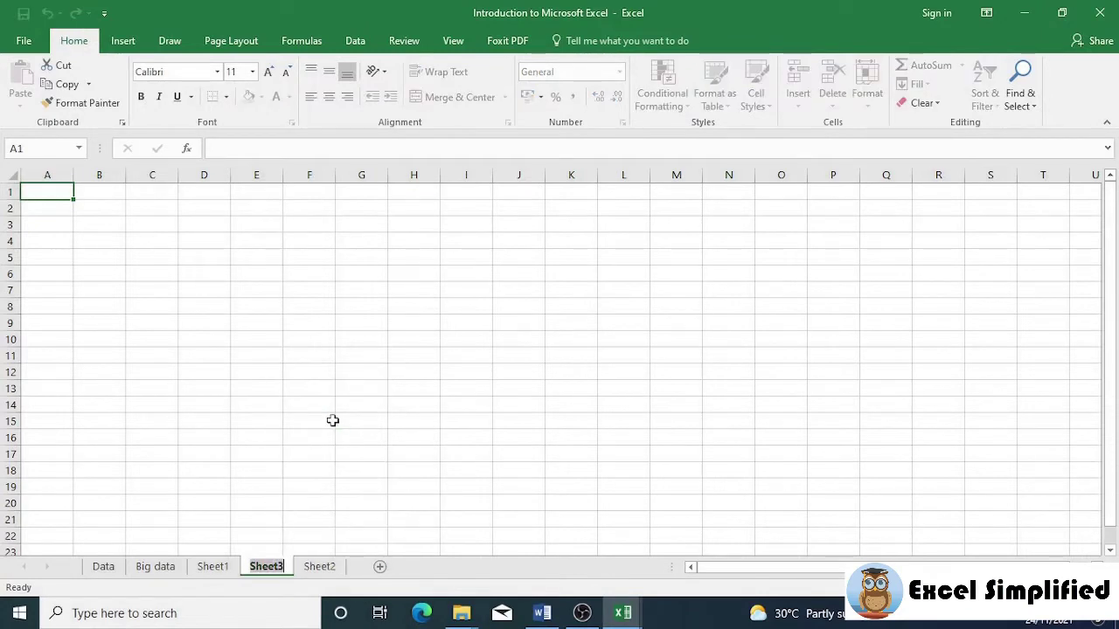
pyautogui.write('Intro')
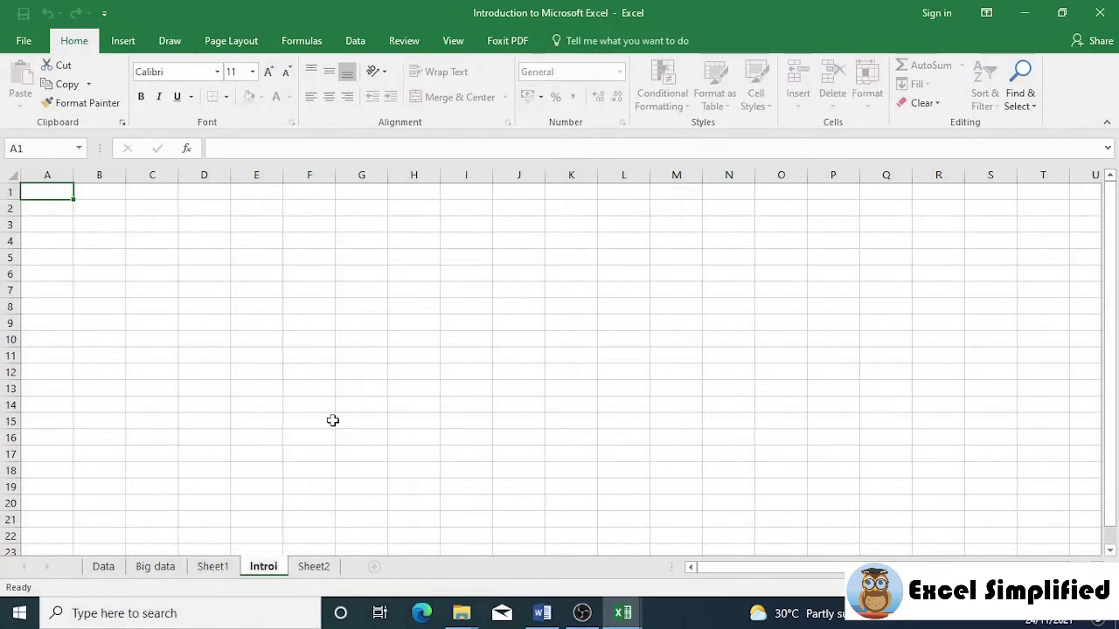
pyautogui.write('duction')
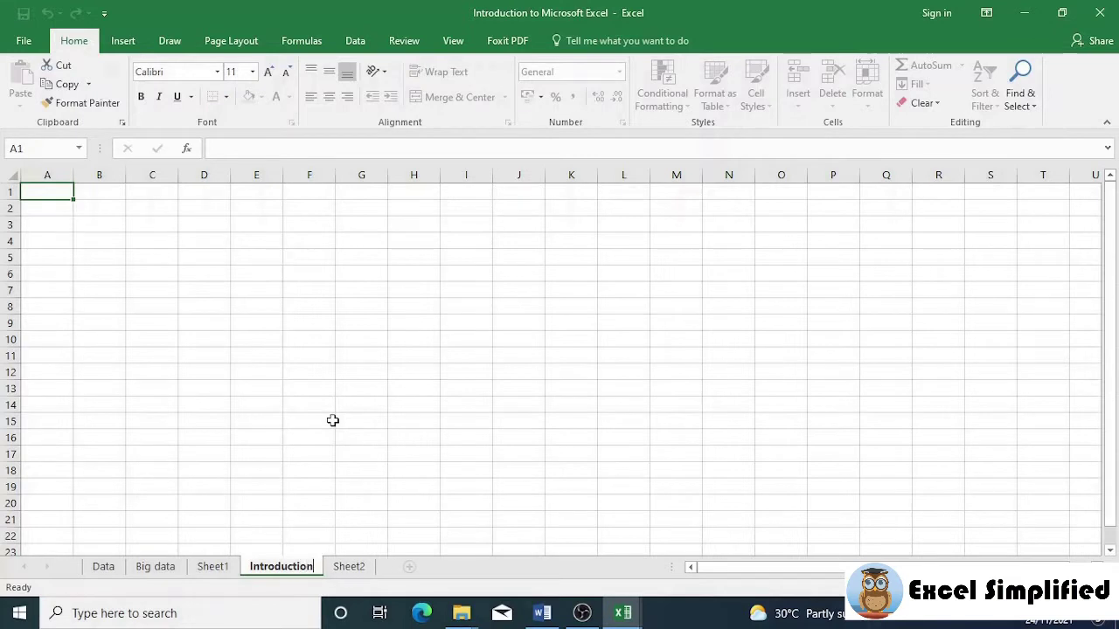
pyautogui.press('Return')
pyautogui.click(332, 420)
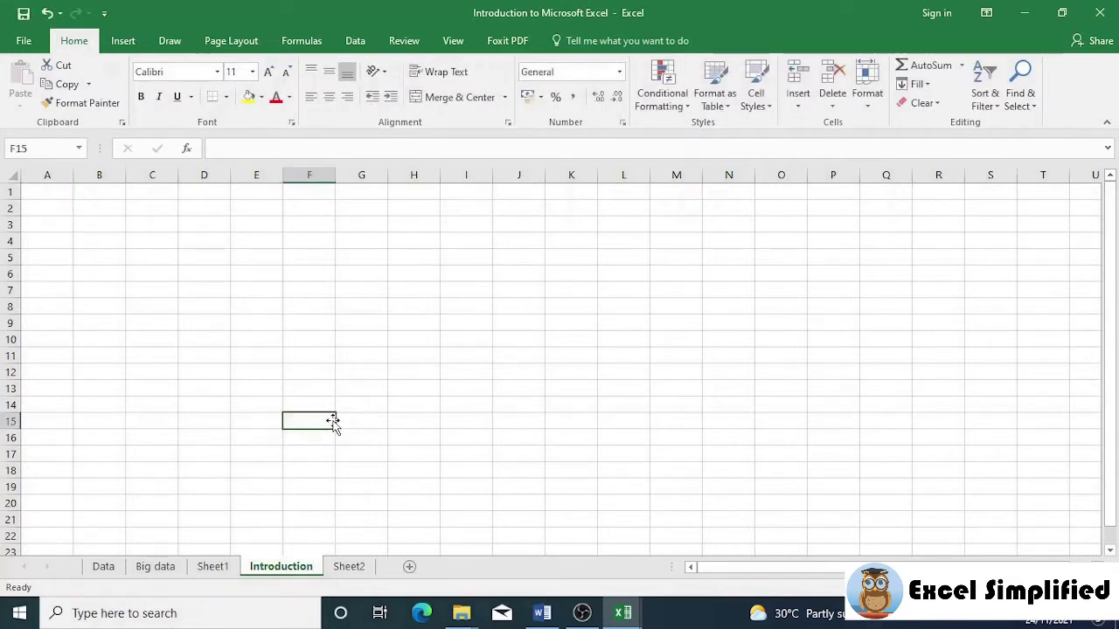
# Give the Introduction sheet's tab a light blue theme color and check it from Sheet2
pyautogui.rightClick(286, 570)
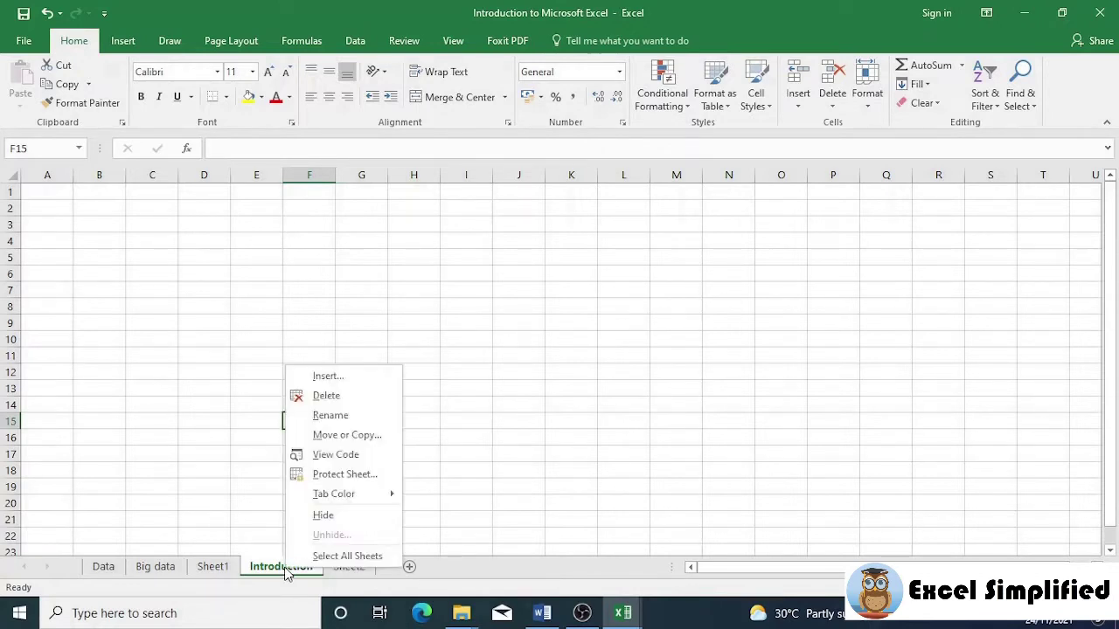
pyautogui.moveTo(347, 503)
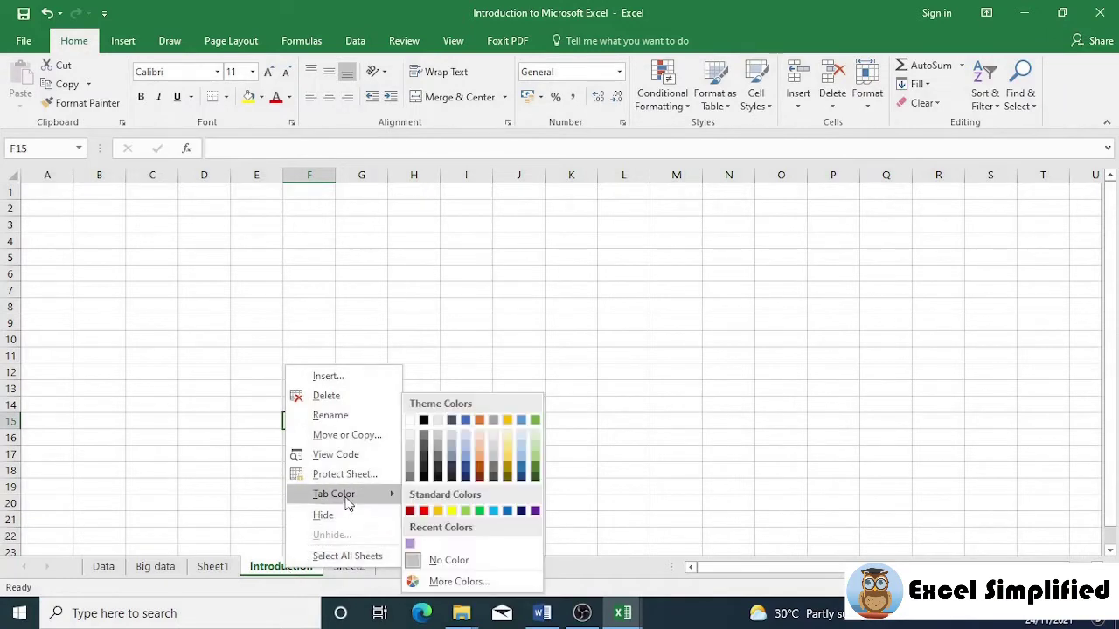
pyautogui.click(465, 458)
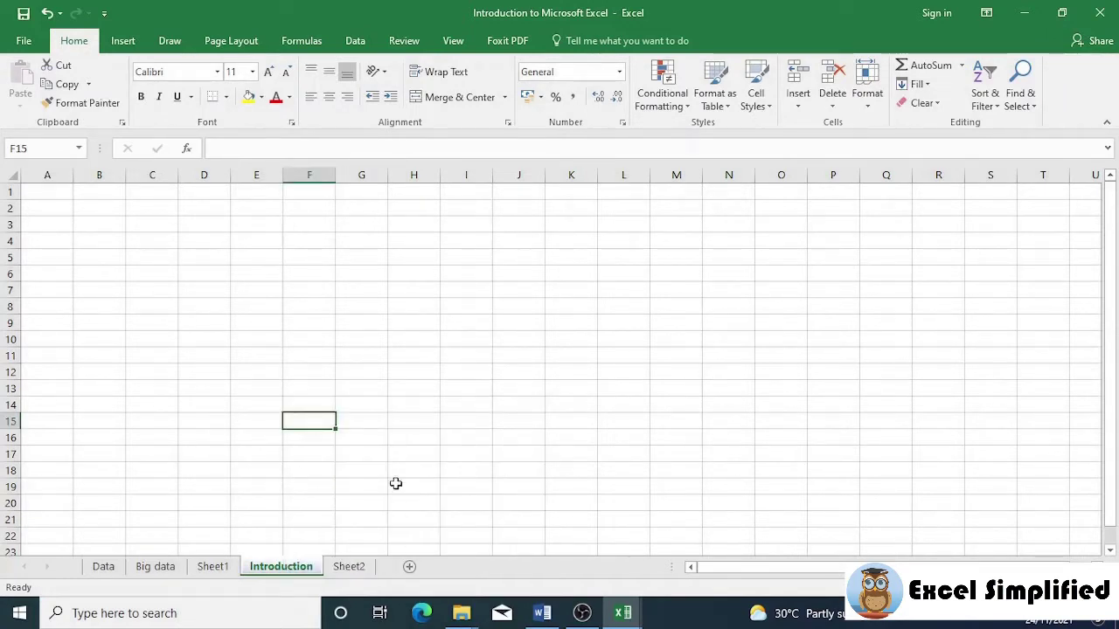
pyautogui.click(348, 569)
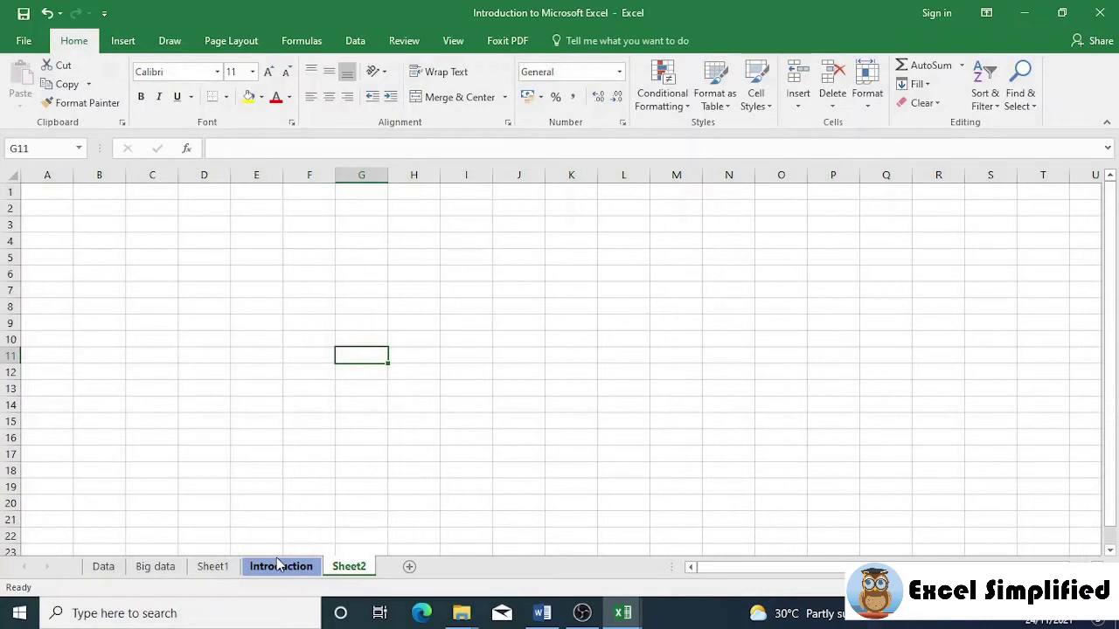
pyautogui.click(278, 566)
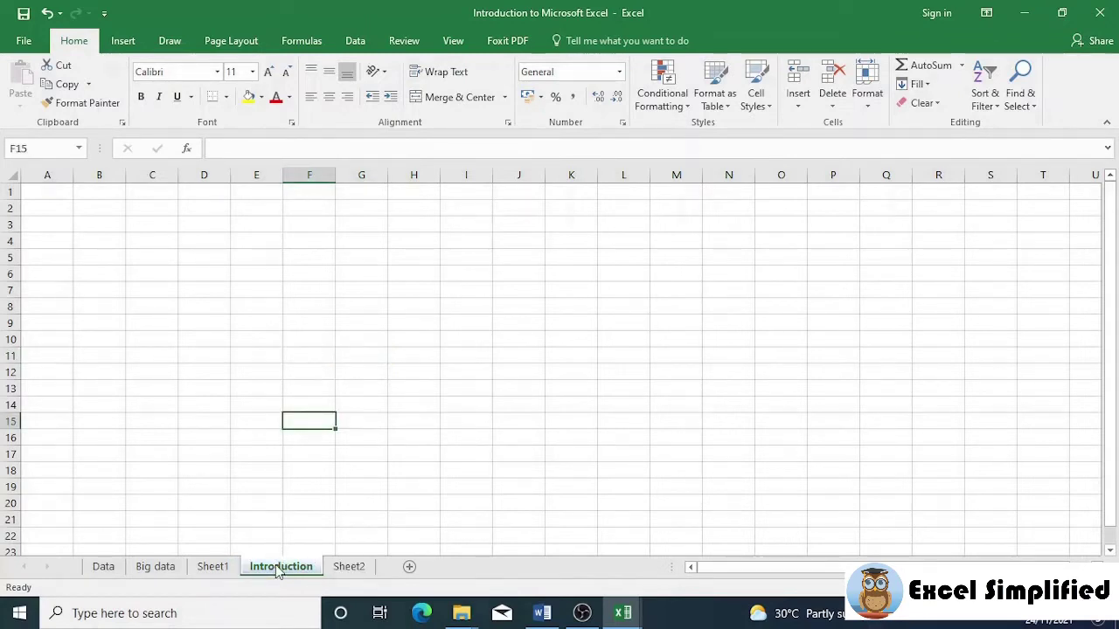
# Create a copy of the Introduction sheet at the end of the same workbook
pyautogui.rightClick(277, 569)
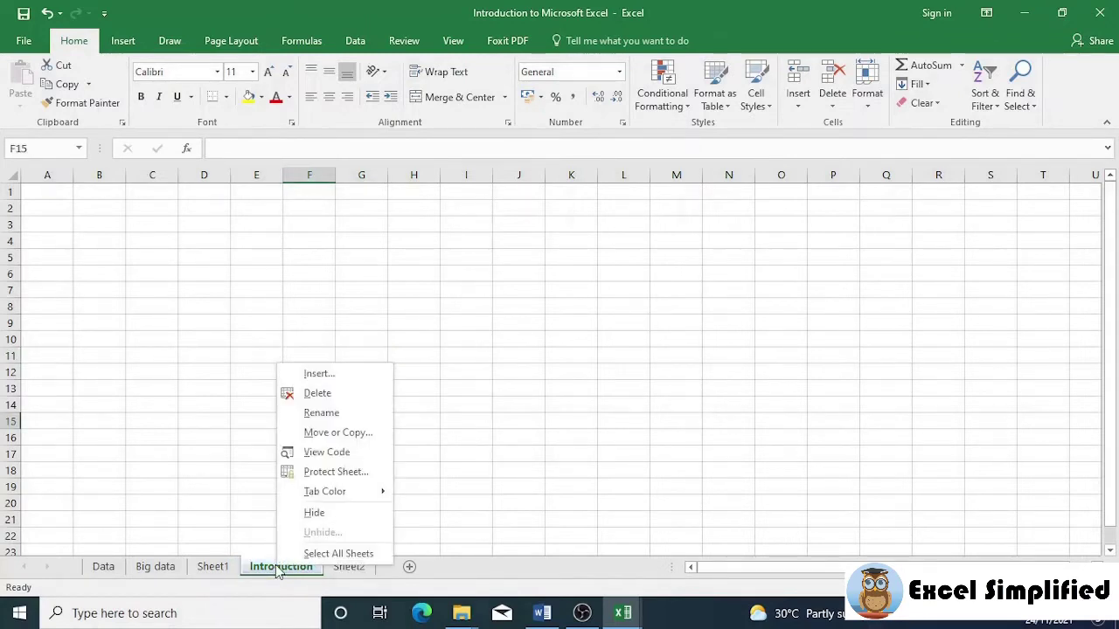
pyautogui.click(339, 433)
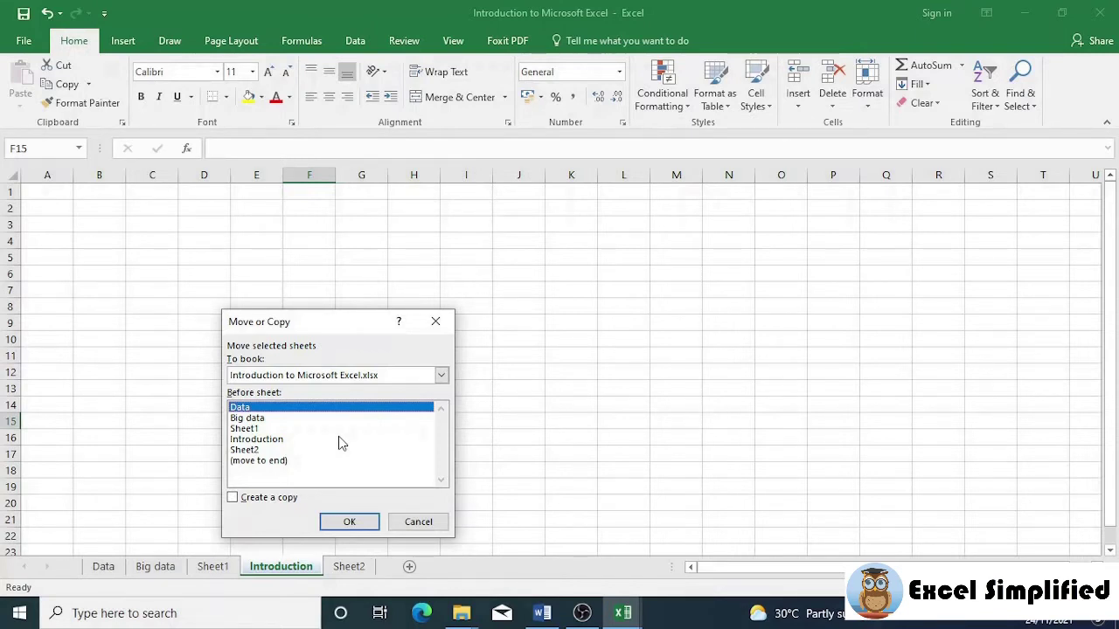
pyautogui.click(232, 497)
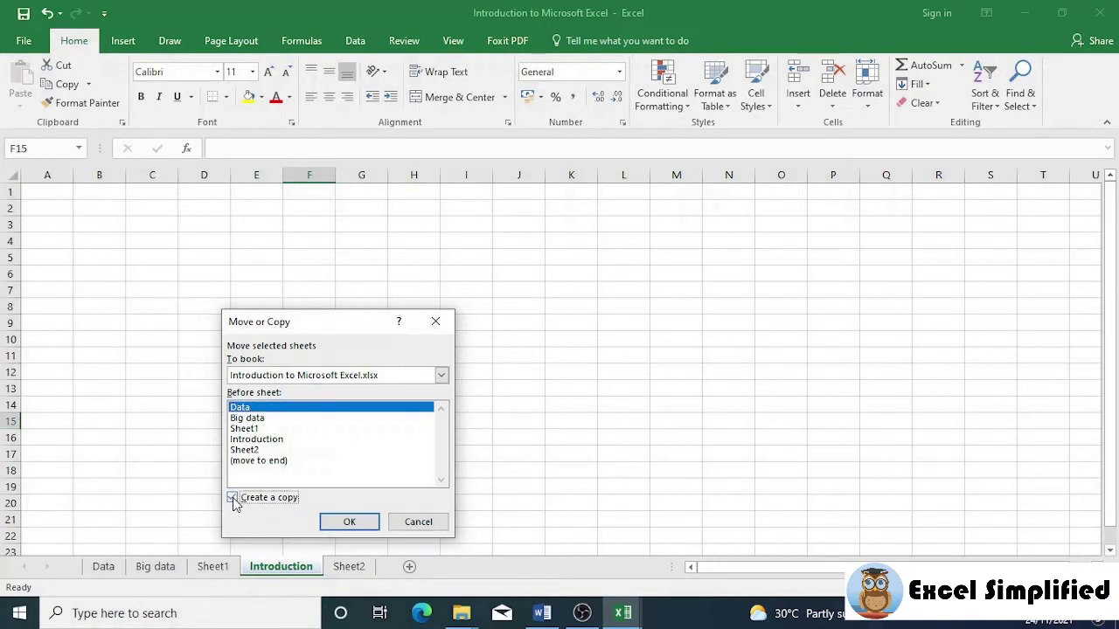
pyautogui.click(279, 462)
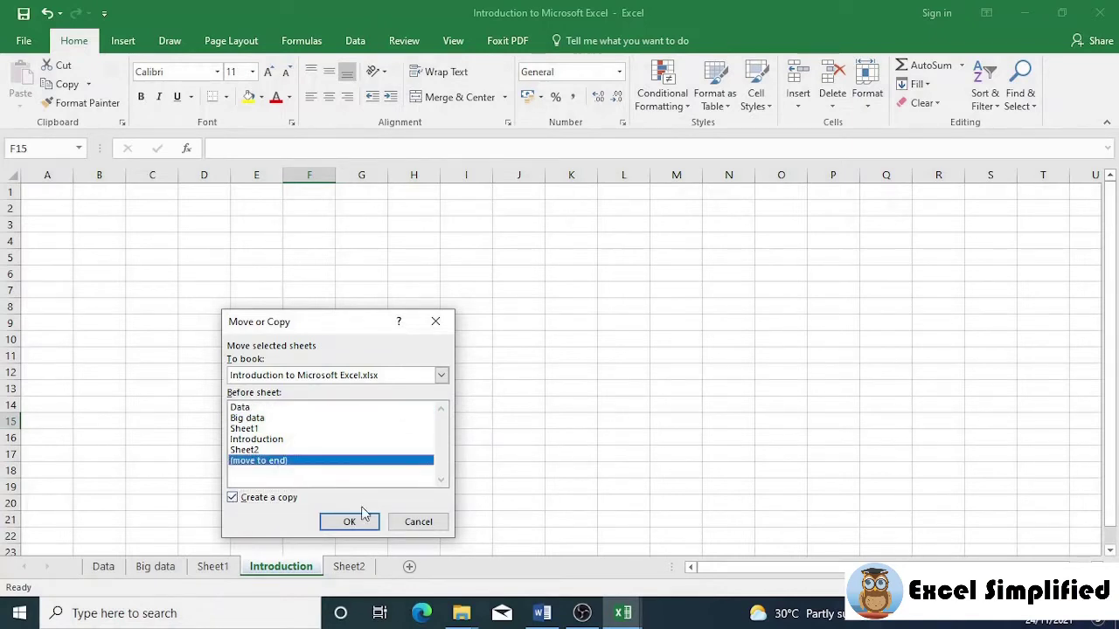
pyautogui.click(350, 520)
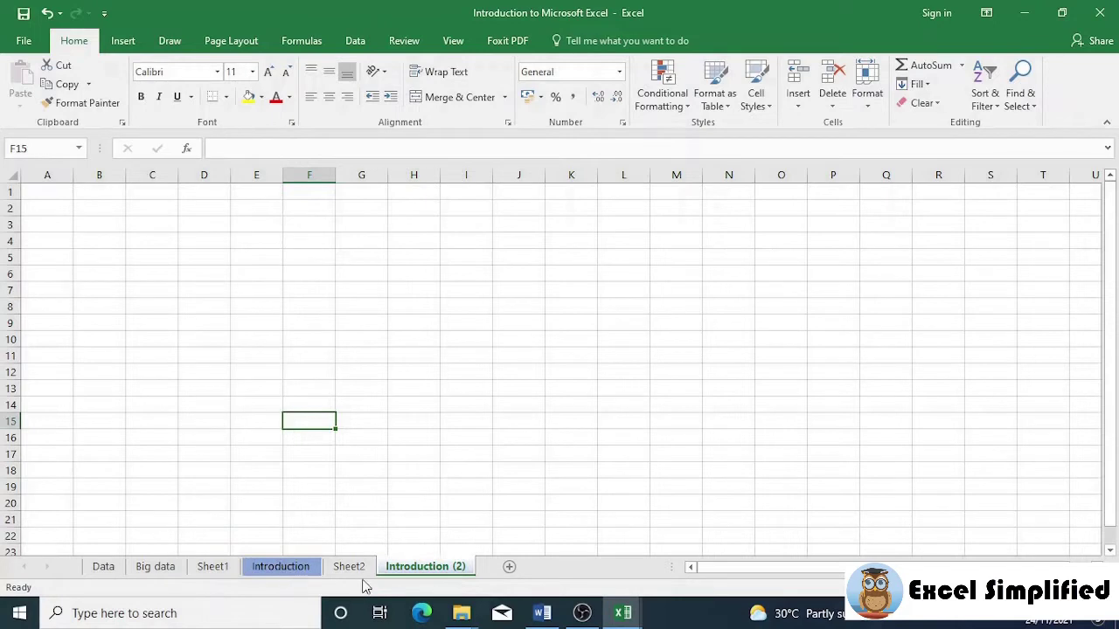
# Move the Introduction (2) sheet into the Other Excel.xlsx workbook, before its Sheet1
pyautogui.rightClick(443, 567)
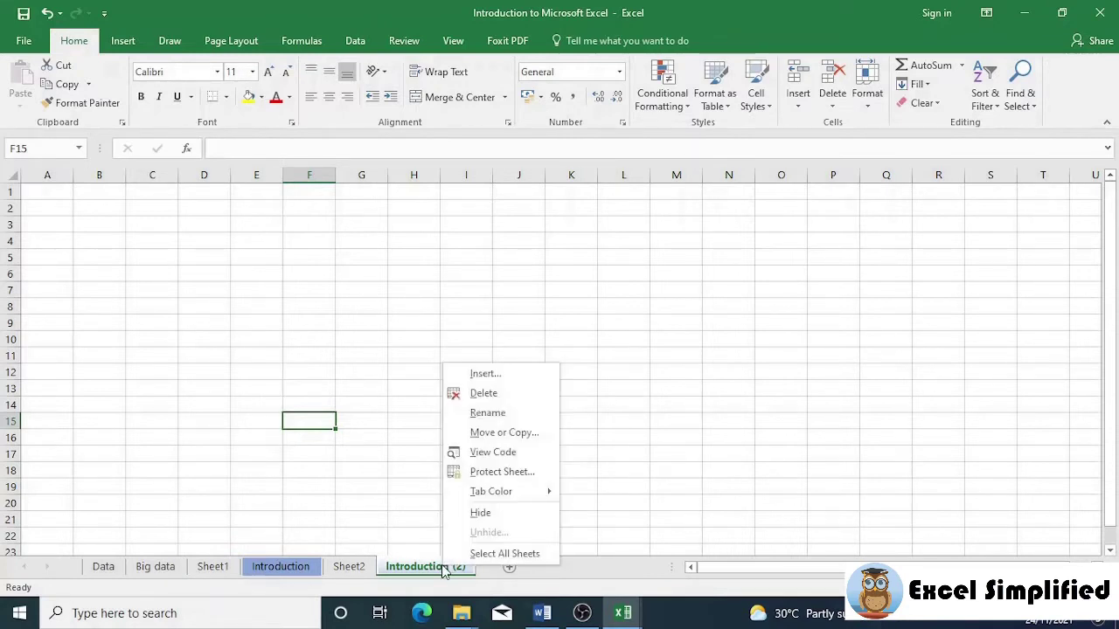
pyautogui.click(497, 434)
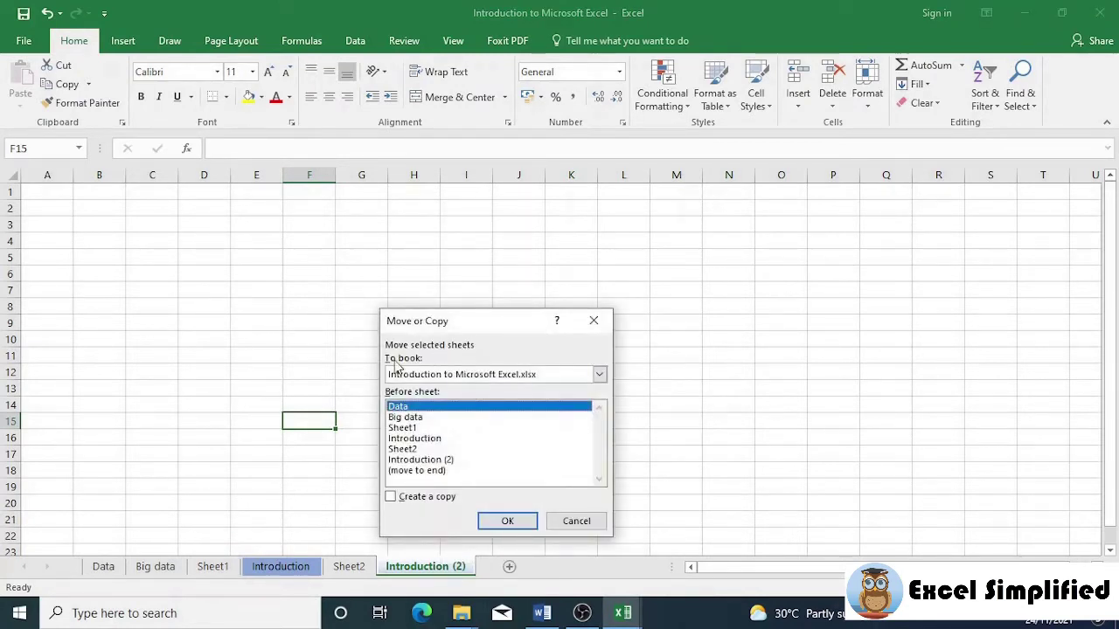
pyautogui.click(599, 374)
pyautogui.click(600, 375)
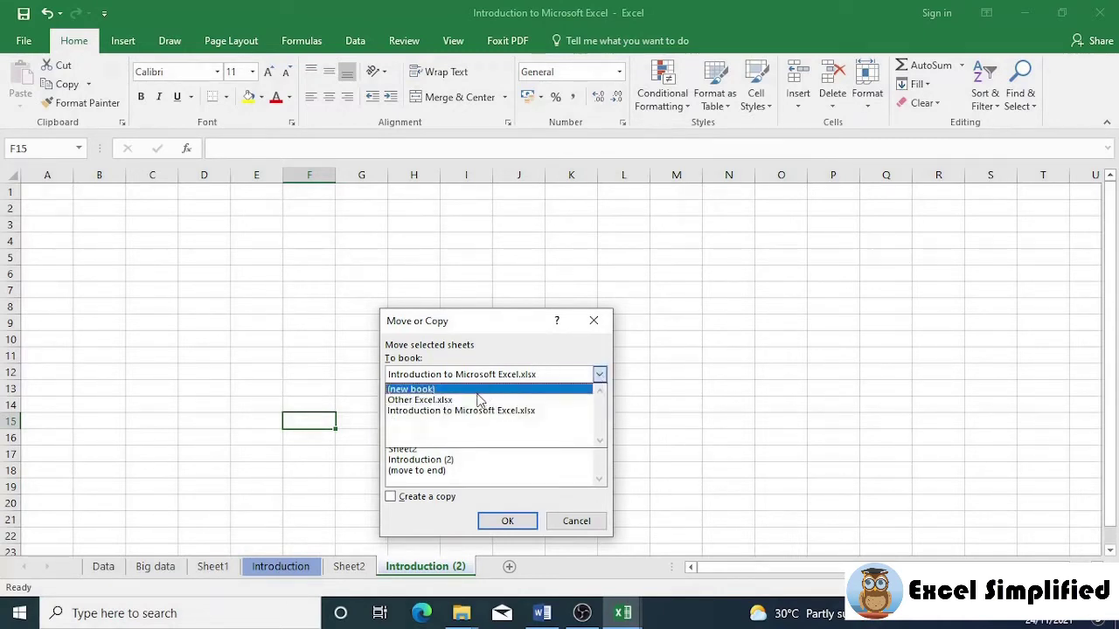
pyautogui.click(418, 403)
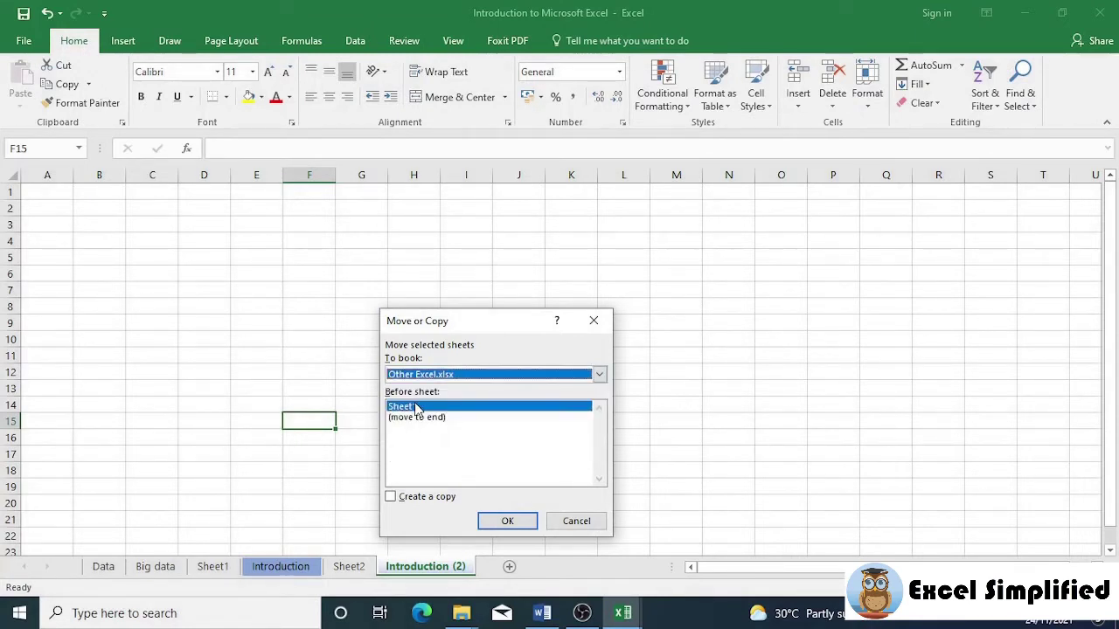
pyautogui.click(500, 521)
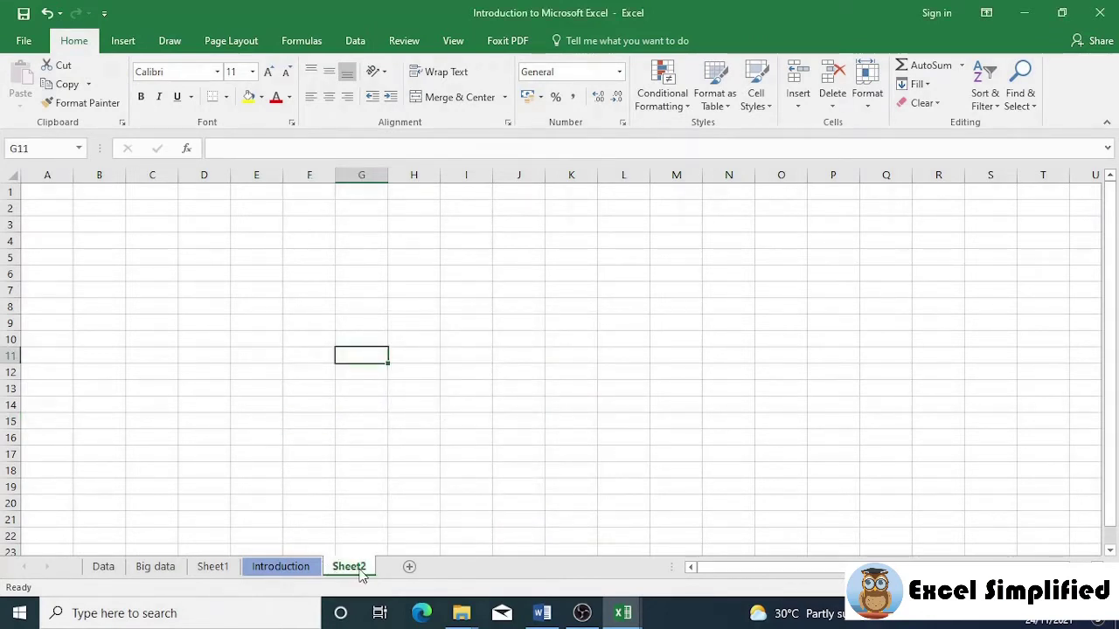
# Switch to the Other Excel workbook to check the moved sheet, and close that workbook without saving
pyautogui.click(622, 613)
pyautogui.click(544, 554)
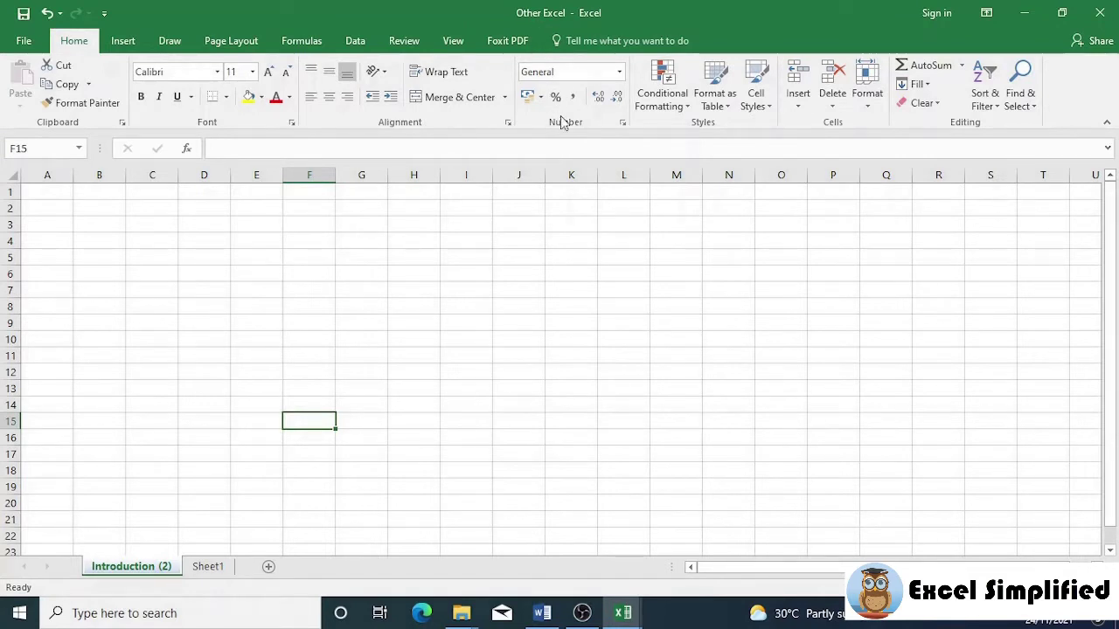
pyautogui.click(1115, 11)
pyautogui.click(532, 326)
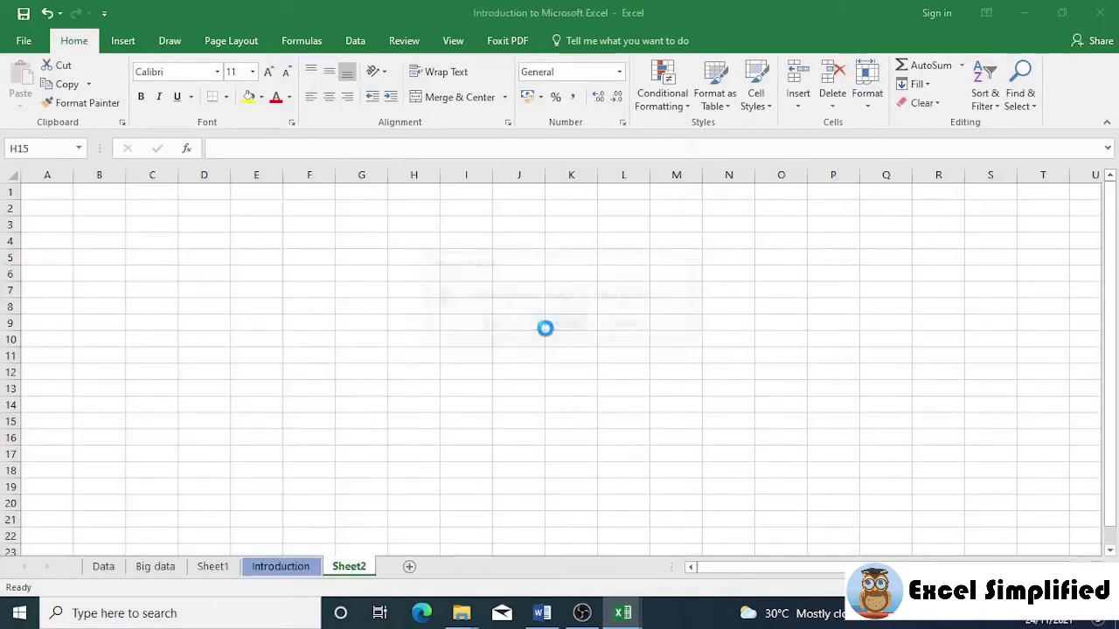
# On Sheet1, select column D, row 4, cell D6 and cell F7 in turn to examine columns, rows and cells
pyautogui.click(218, 572)
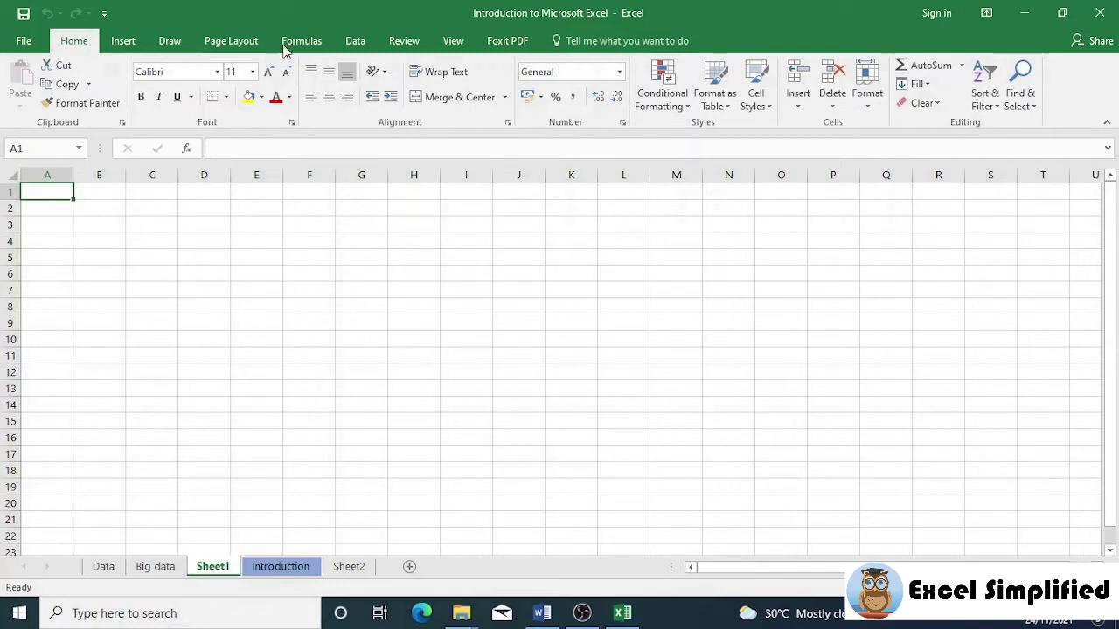
pyautogui.click(211, 174)
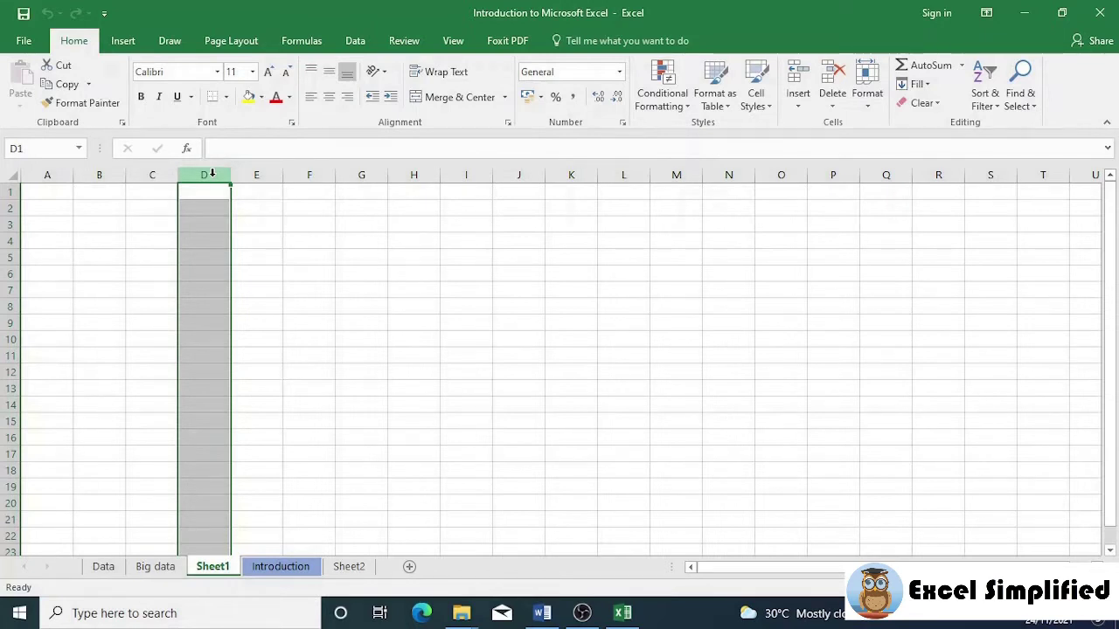
pyautogui.click(7, 242)
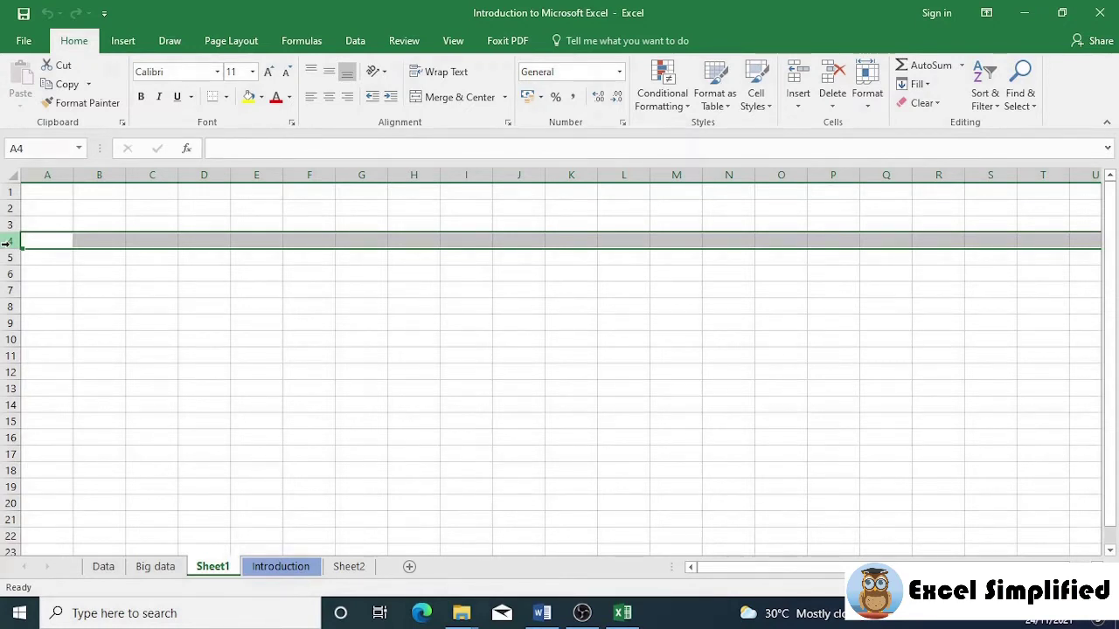
pyautogui.click(195, 272)
pyautogui.click(319, 294)
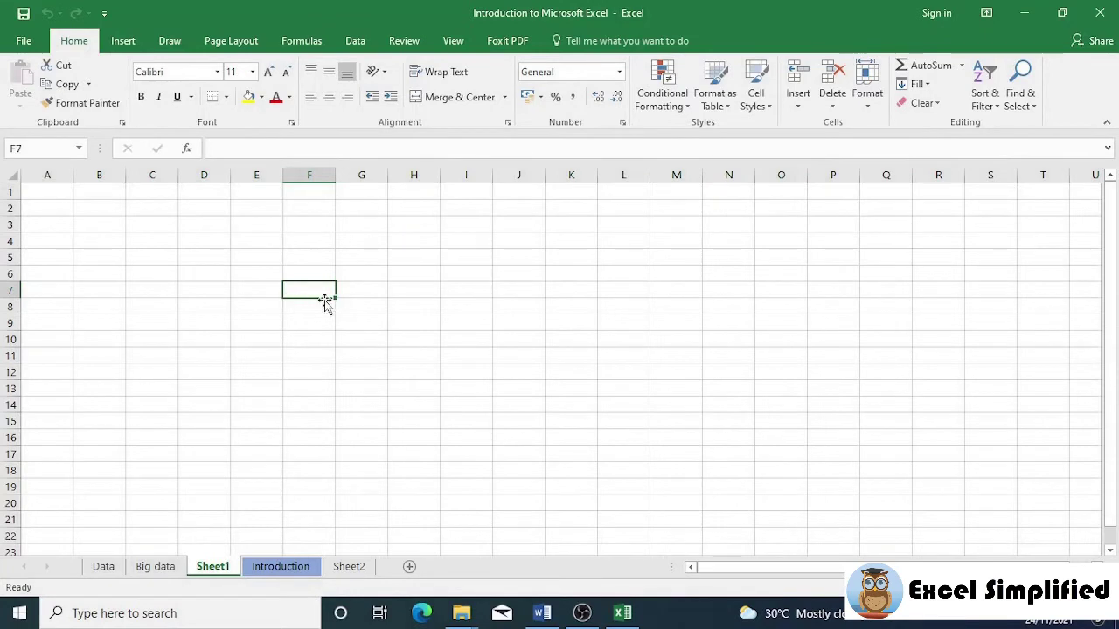
# Examine how cell D6 relates to column D and row 6 by selecting each, and select the range C4:M16
pyautogui.click(197, 273)
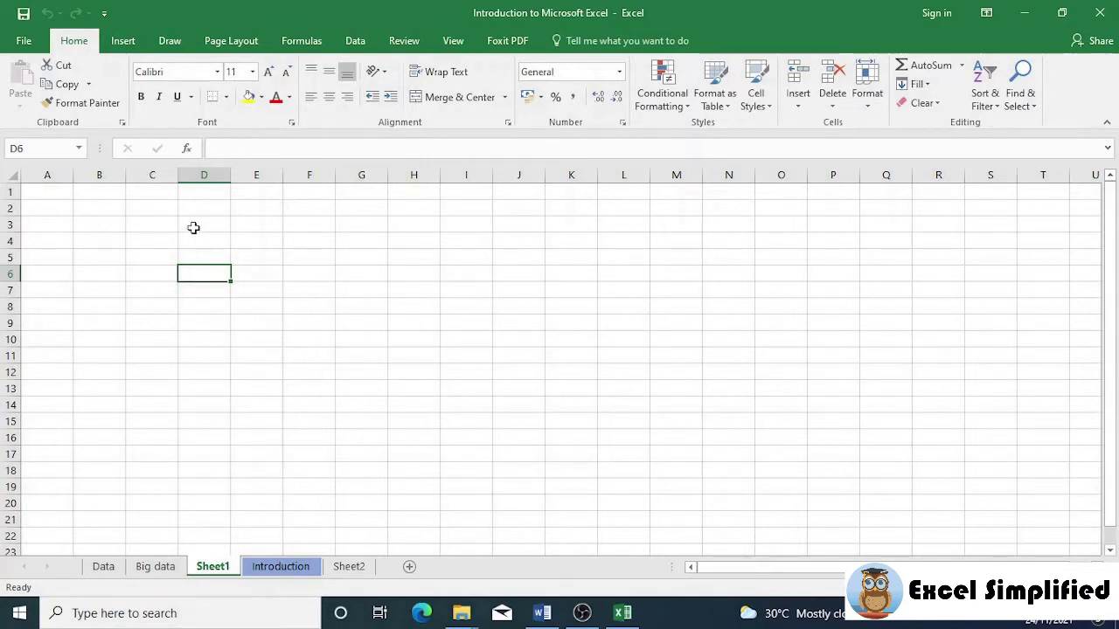
pyautogui.click(204, 175)
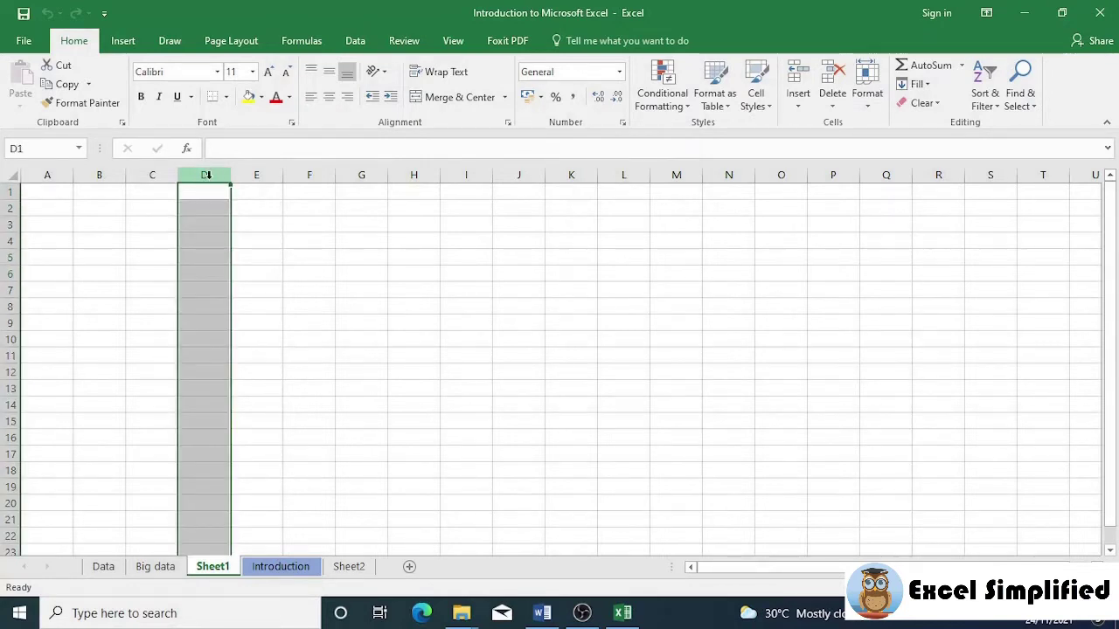
pyautogui.click(9, 274)
pyautogui.click(198, 274)
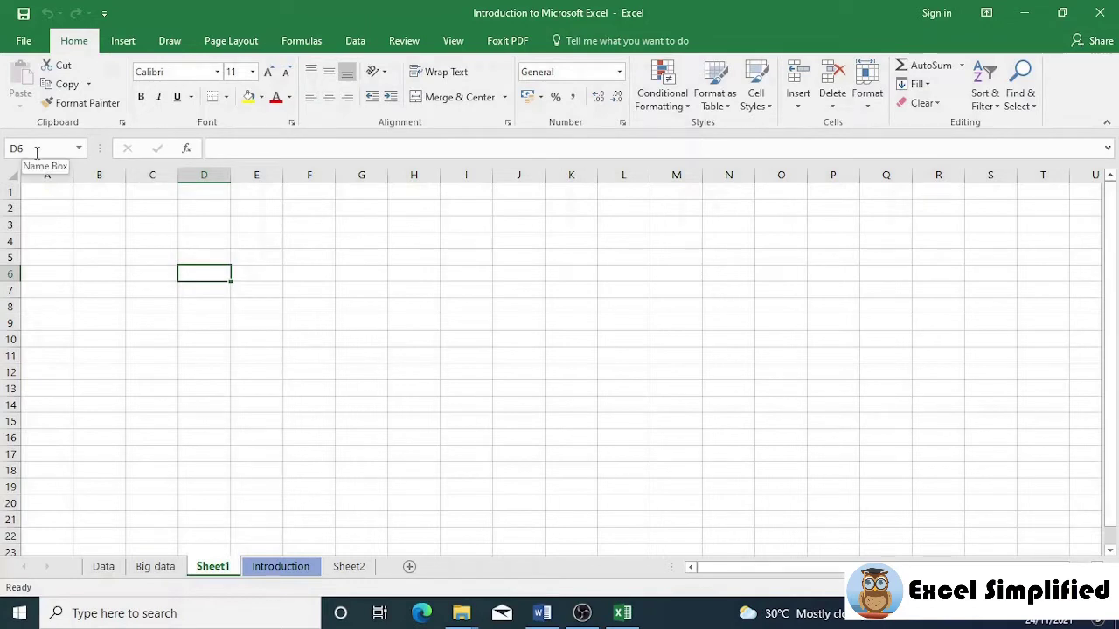
pyautogui.moveTo(140, 242); pyautogui.dragTo(655, 433)
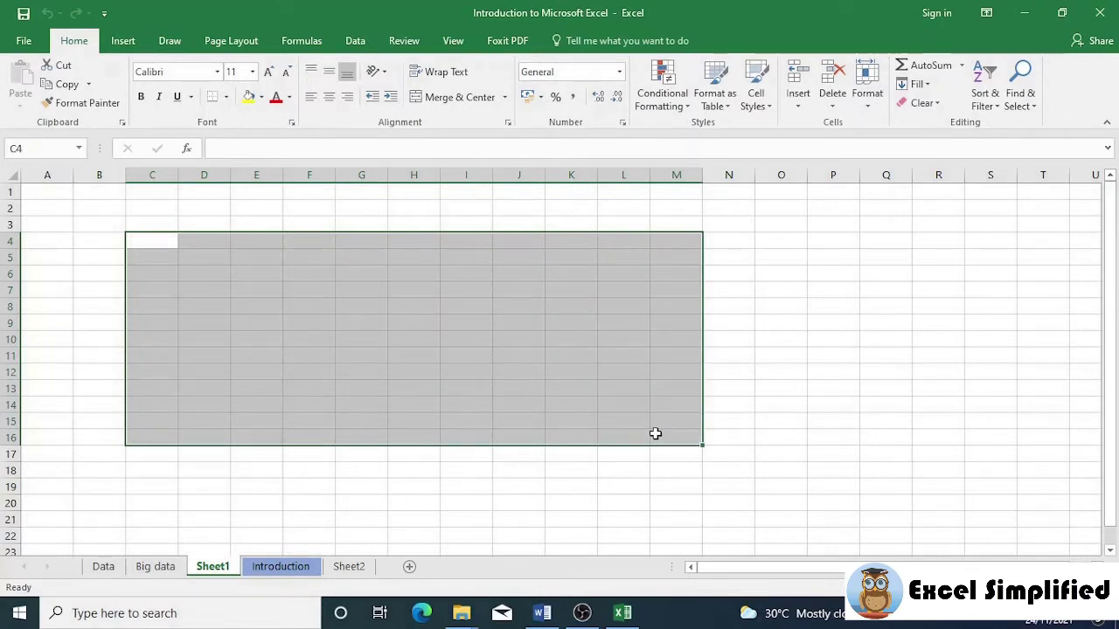
# Enter "Happy Day" in cell D2 through the formula bar and reselect the cell to view its content
pyautogui.click(202, 209)
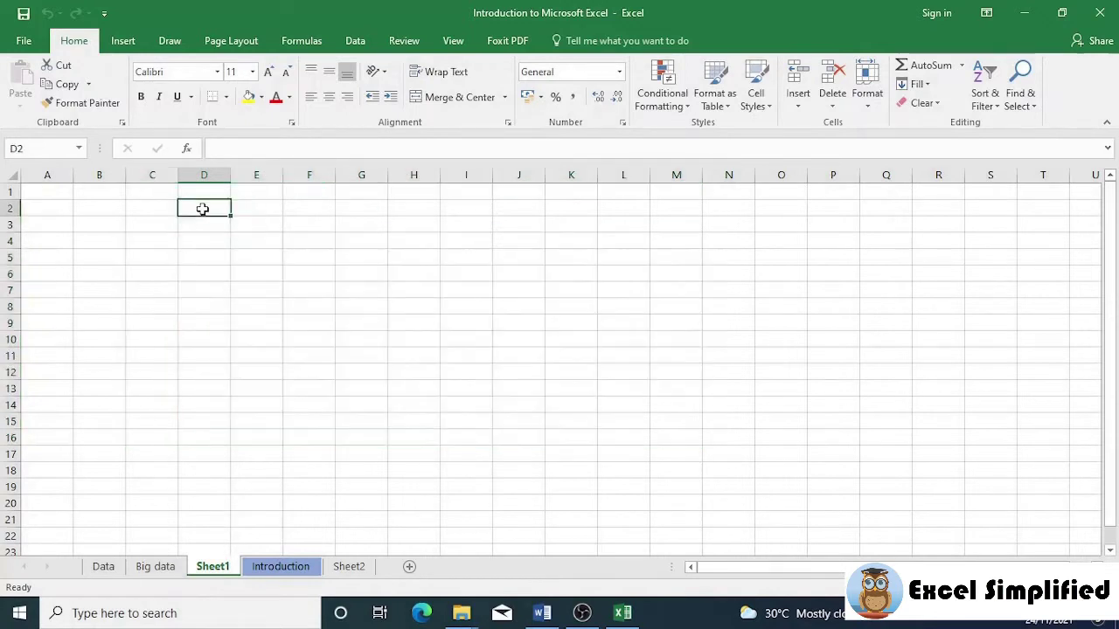
pyautogui.click(238, 150)
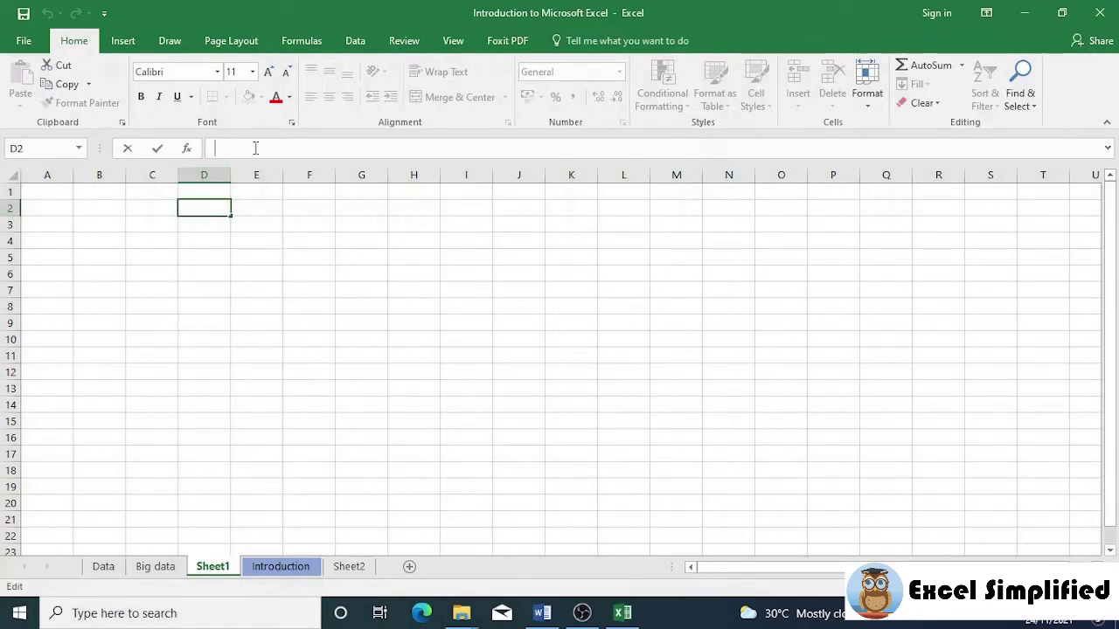
pyautogui.write('Happy Day')
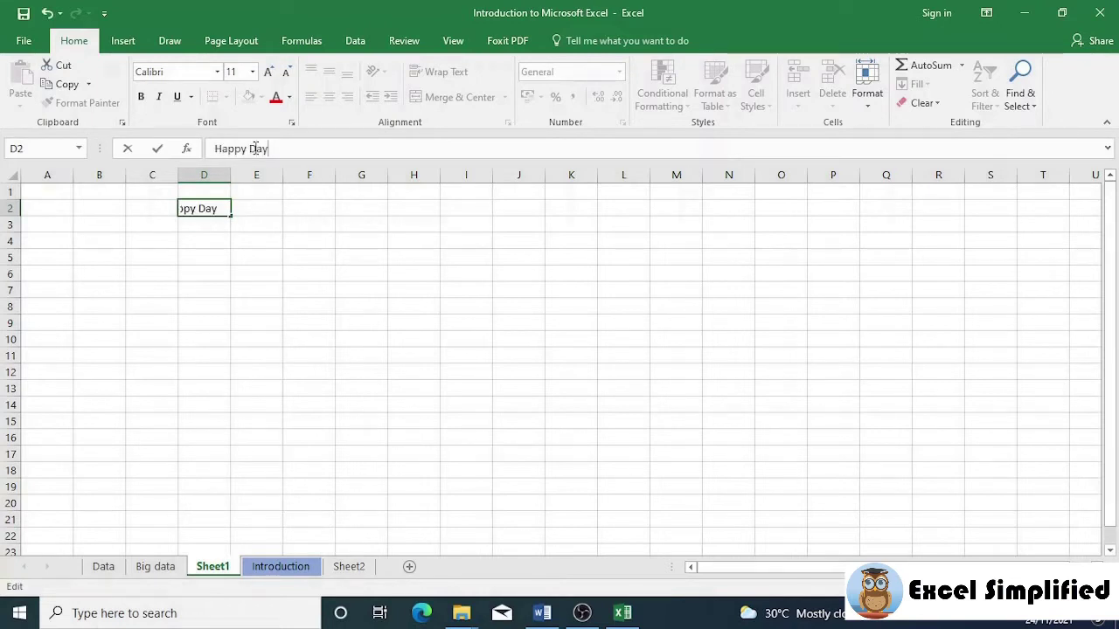
pyautogui.press('Return')
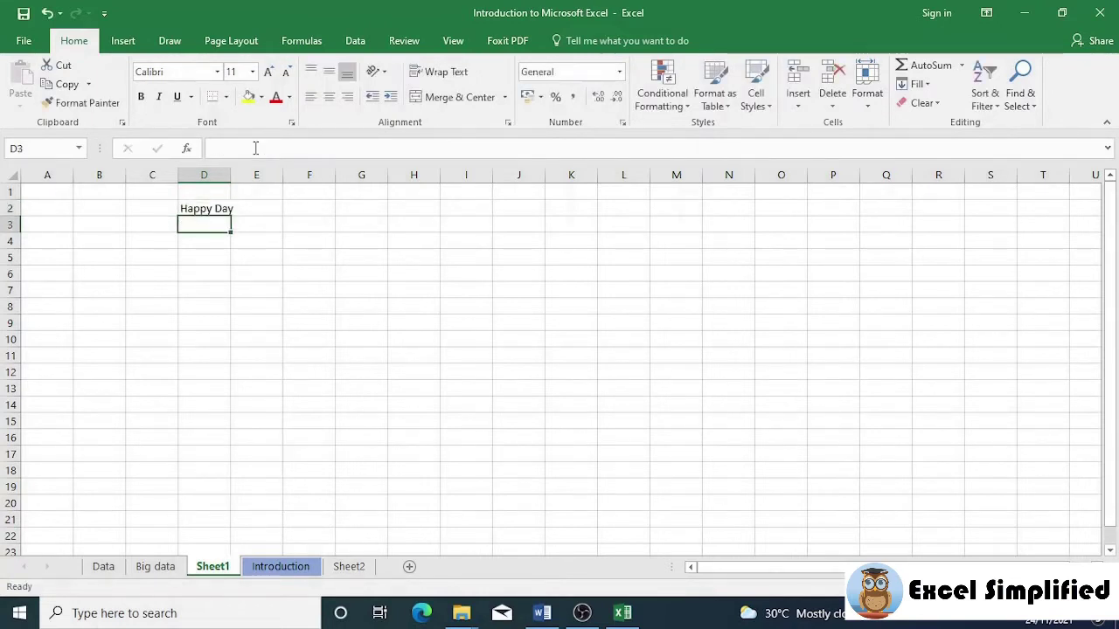
pyautogui.click(217, 210)
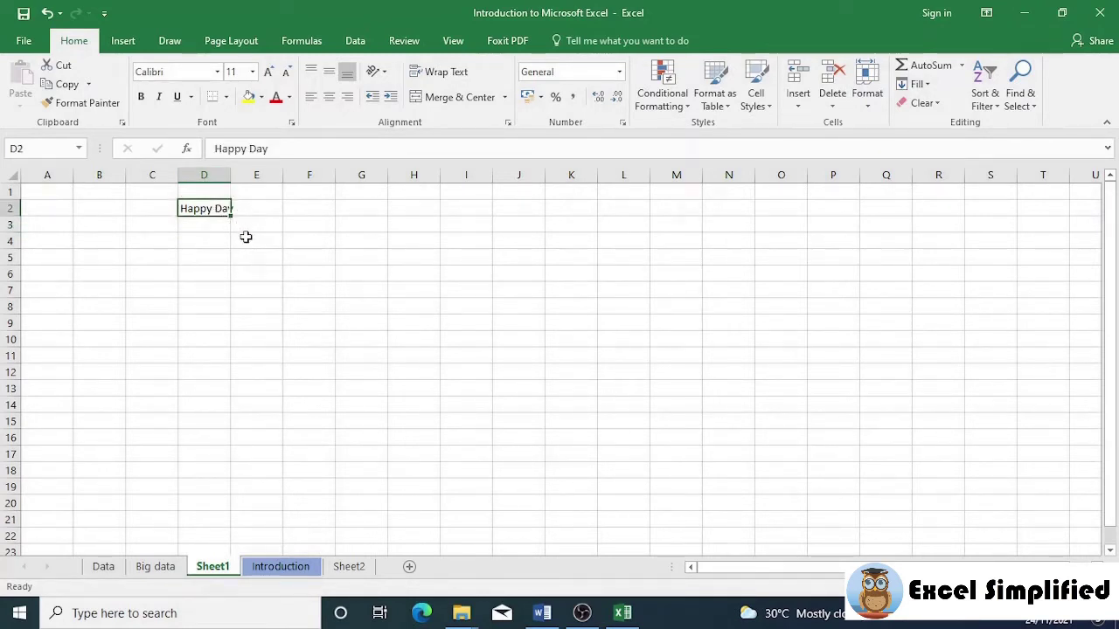
# Enter "Another day" directly in cell D4
pyautogui.click(207, 247)
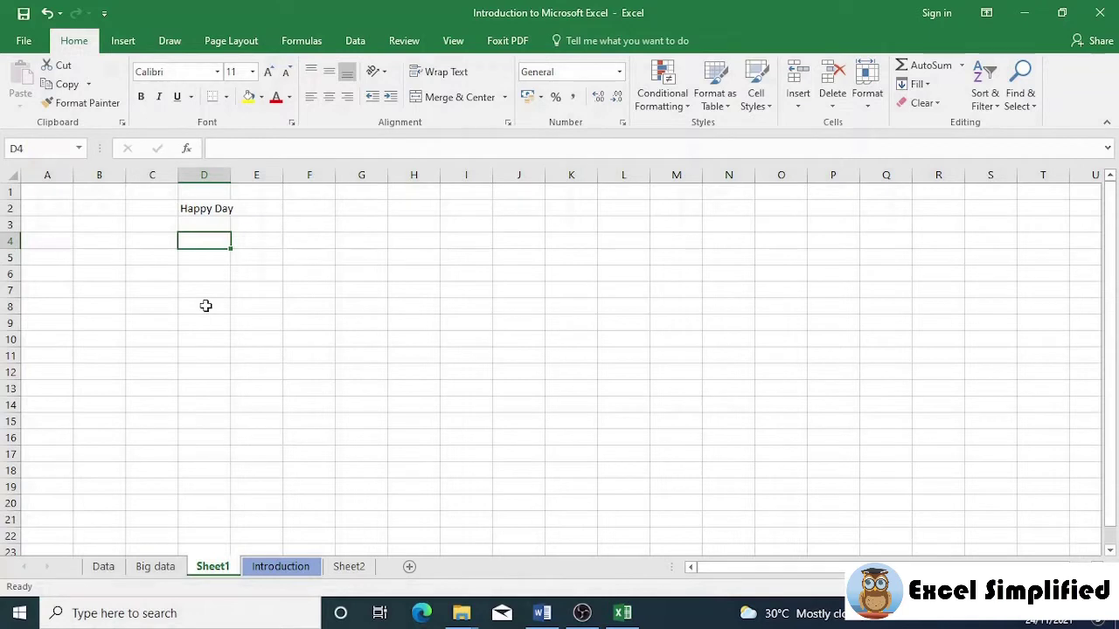
pyautogui.write('Another day')
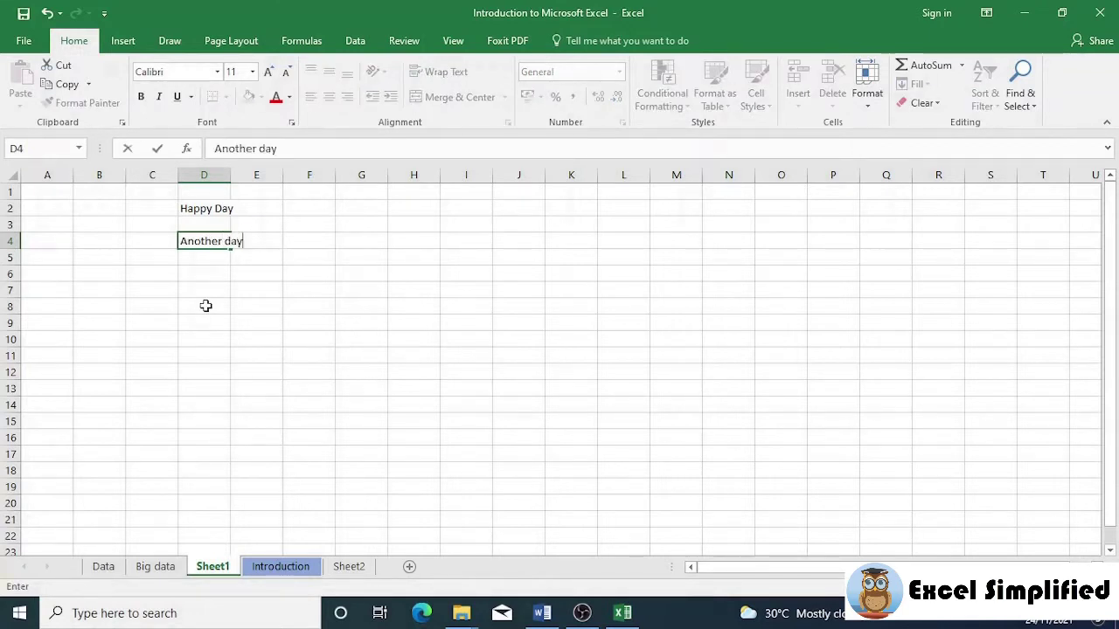
pyautogui.press('Return')
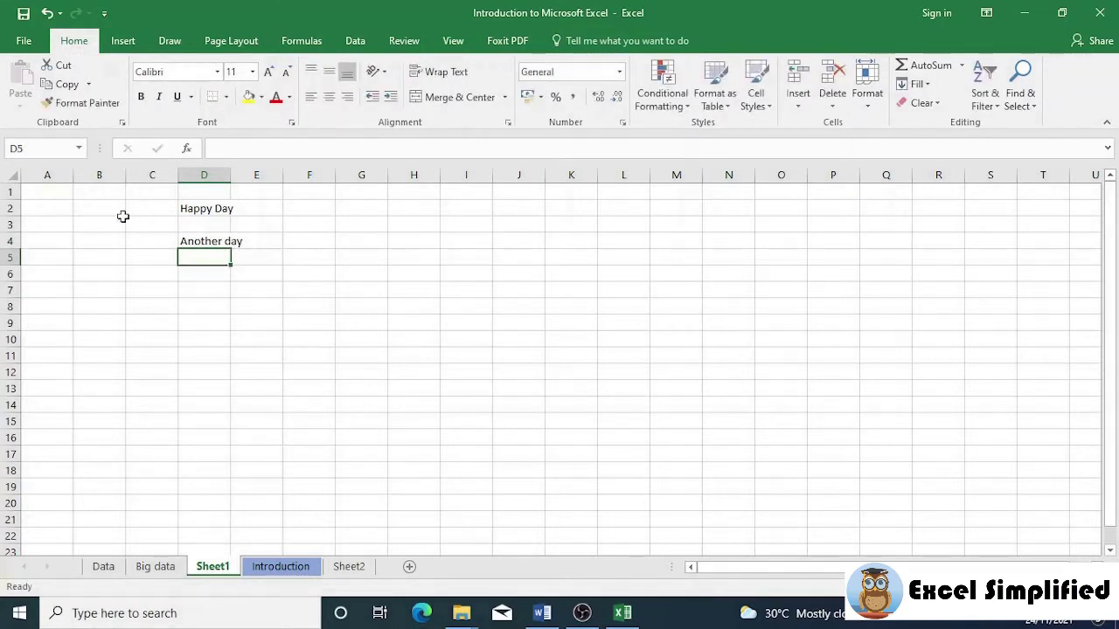
# Clear the contents of the range B2:F5 and deselect it
pyautogui.moveTo(92, 204); pyautogui.dragTo(296, 252)
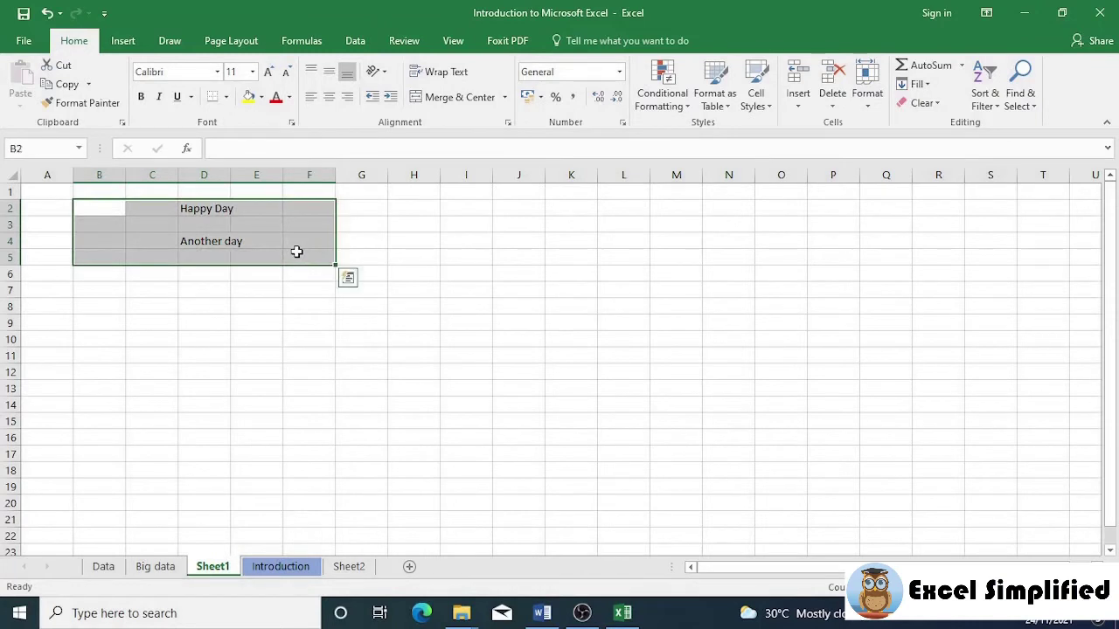
pyautogui.press('Delete')
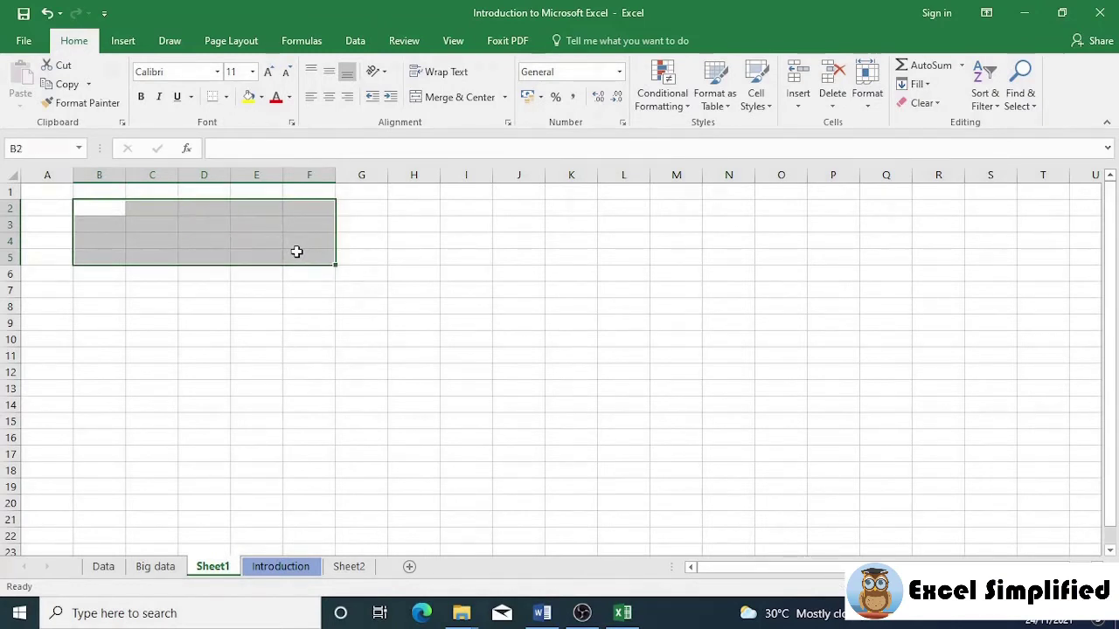
pyautogui.click(220, 307)
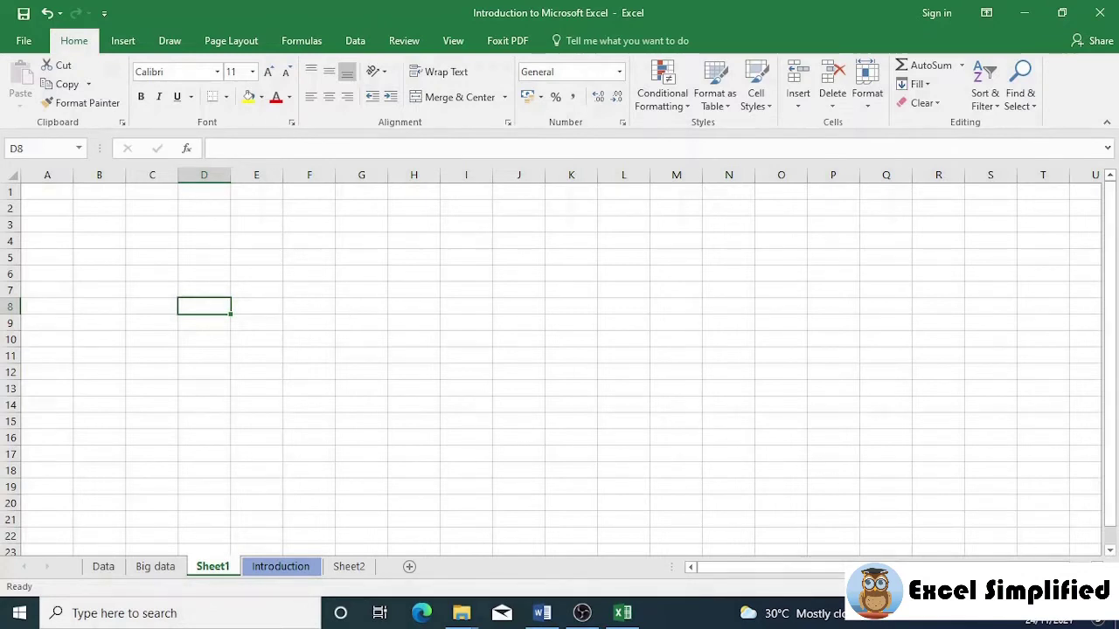
# Enter the column header "Album Name" in cell A1 of Sheet1
pyautogui.click(1070, 587)
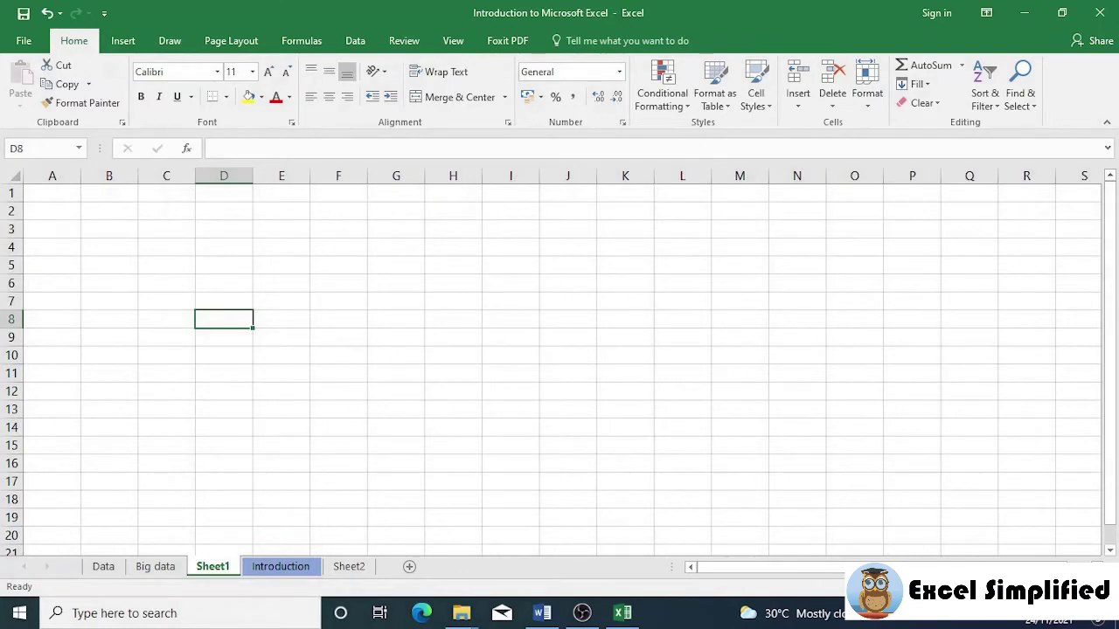
pyautogui.click(1067, 587)
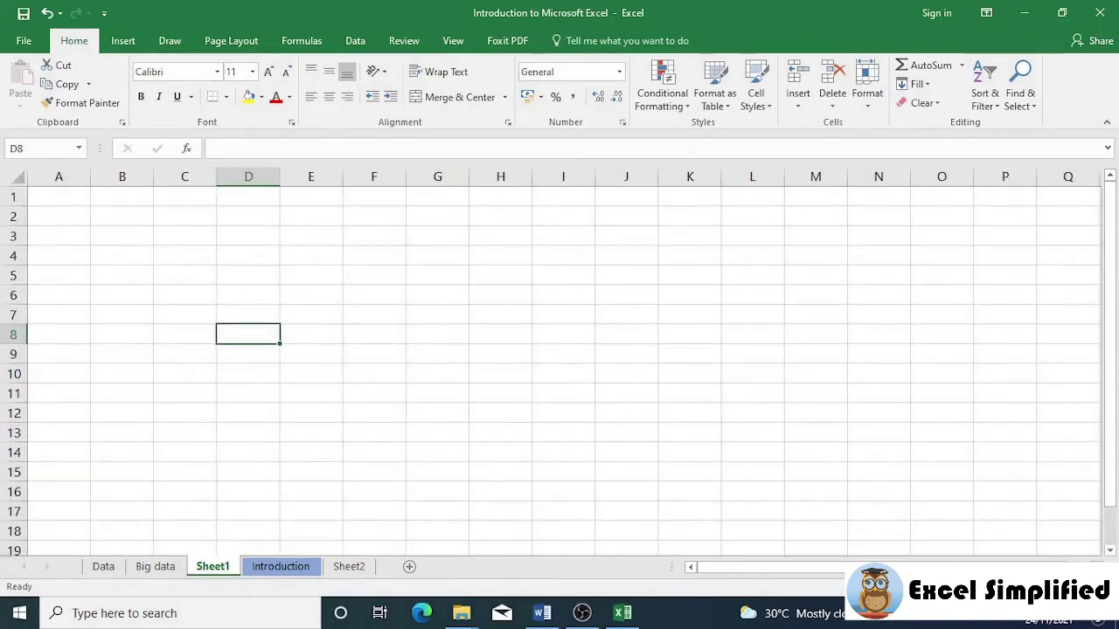
pyautogui.click(1067, 587)
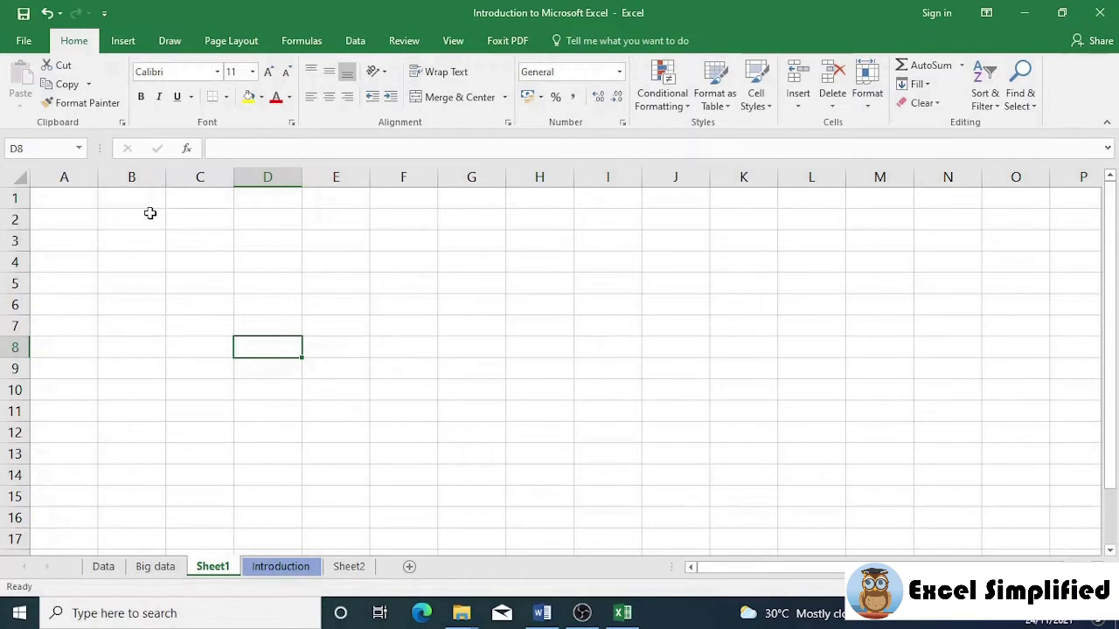
pyautogui.click(72, 199)
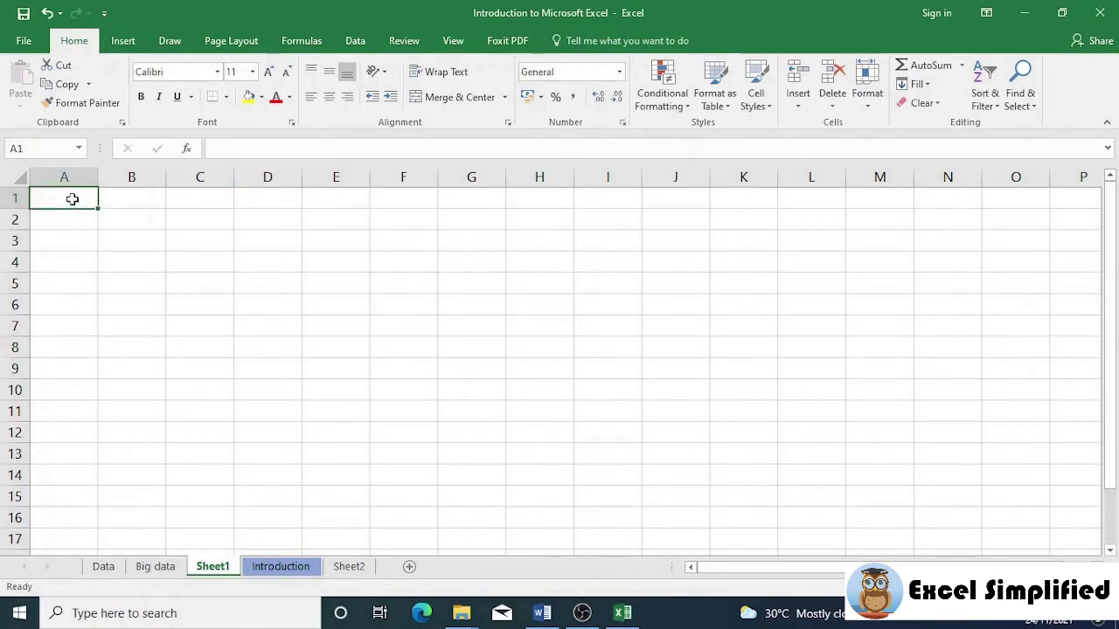
pyautogui.write('Album Na')
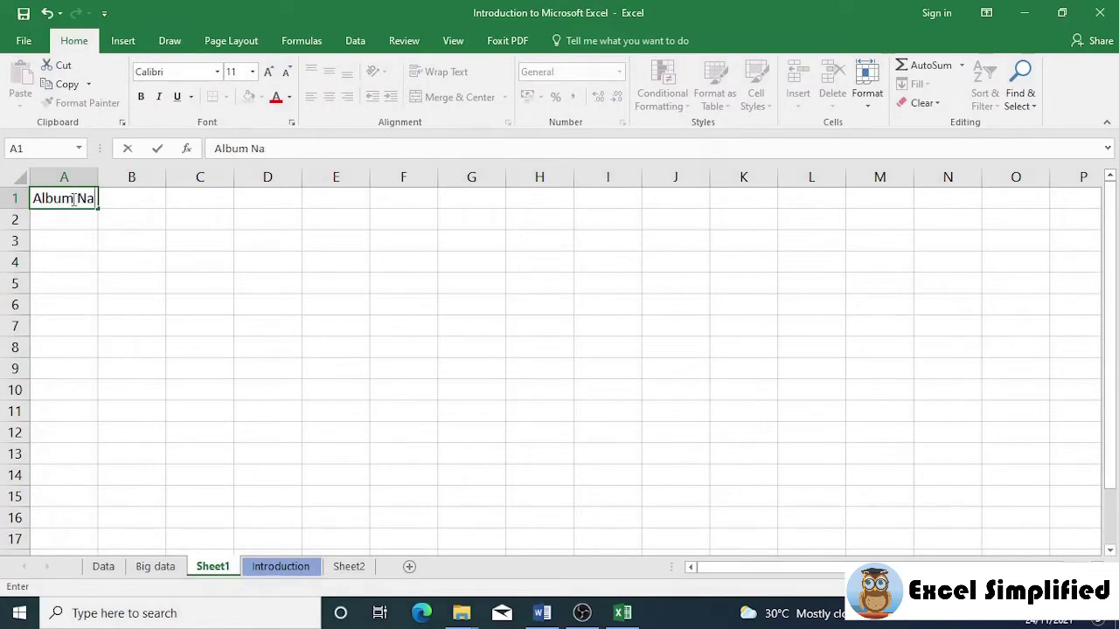
pyautogui.write('me')
# Move the active cell across row 1 from A1 to F1 and back to A1
pyautogui.press('Tab')
pyautogui.press('Tab')
pyautogui.press('Tab')
pyautogui.press('Tab')
pyautogui.press('Tab')
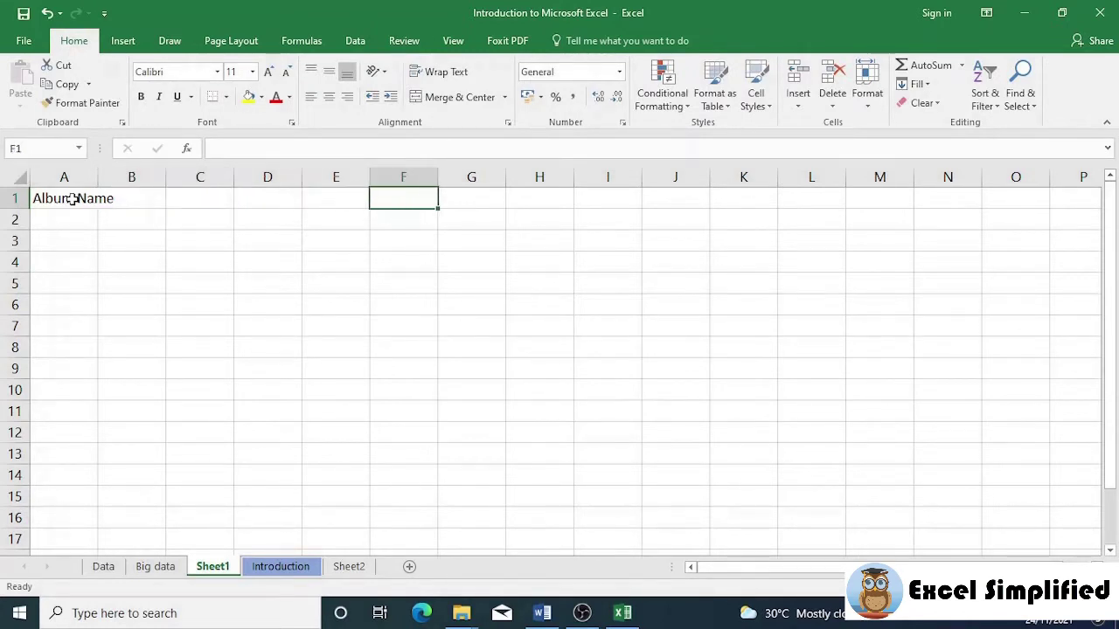
pyautogui.press('Left')
pyautogui.press('Left')
pyautogui.press('Left')
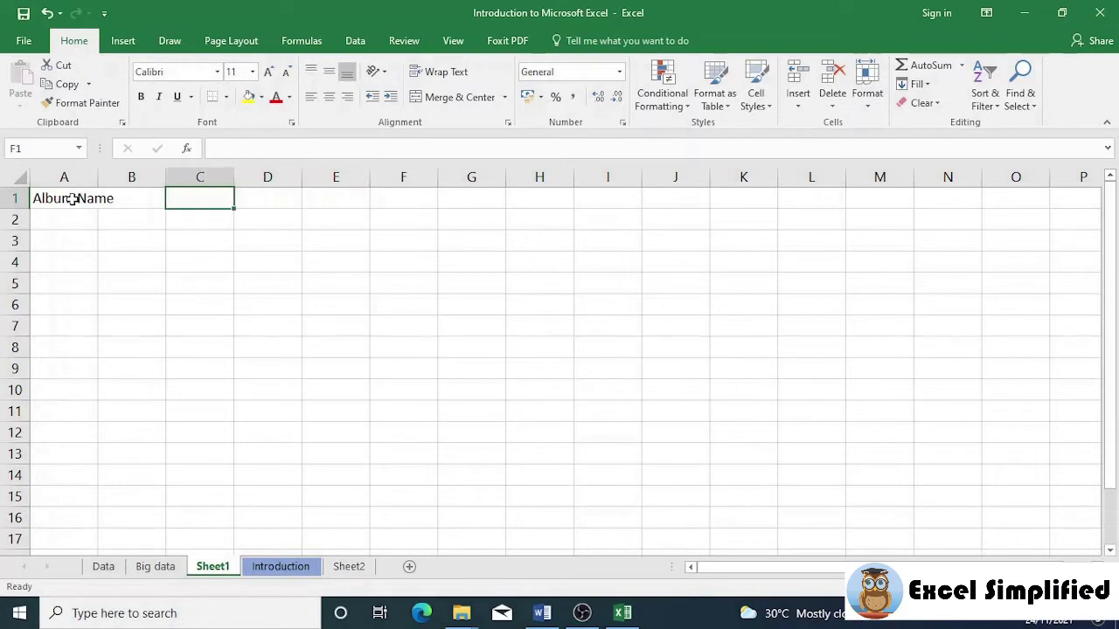
pyautogui.press('Left')
pyautogui.press('Left')
# Move the active cell down column A to A7 and back up to A2
pyautogui.press('Down')
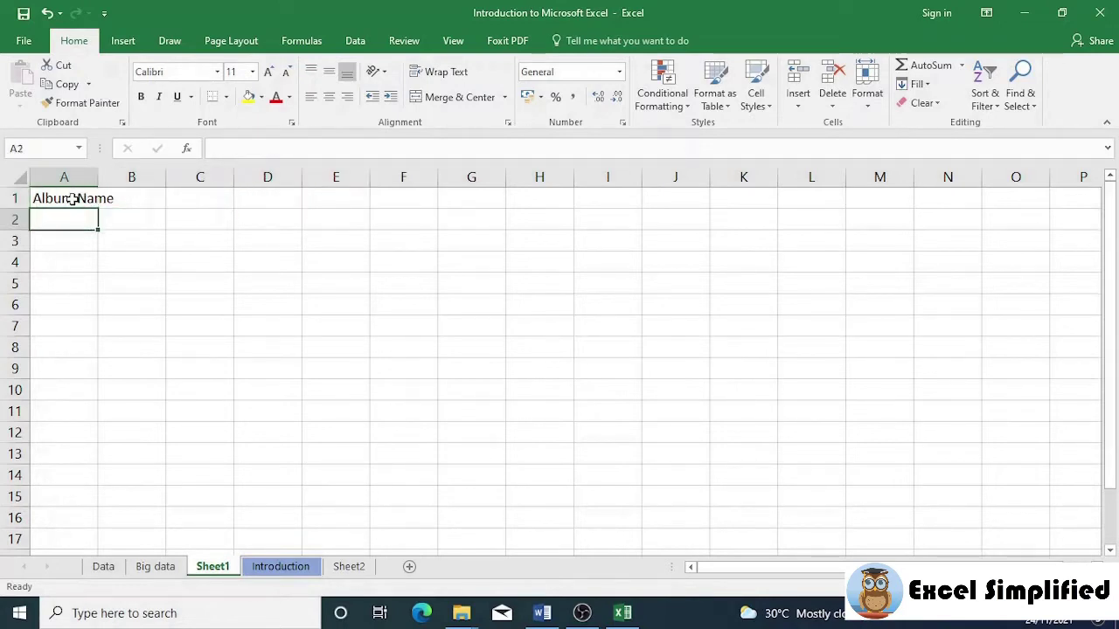
pyautogui.press('Down')
pyautogui.press('Down')
pyautogui.press('Down')
pyautogui.press('Down')
pyautogui.press('Down')
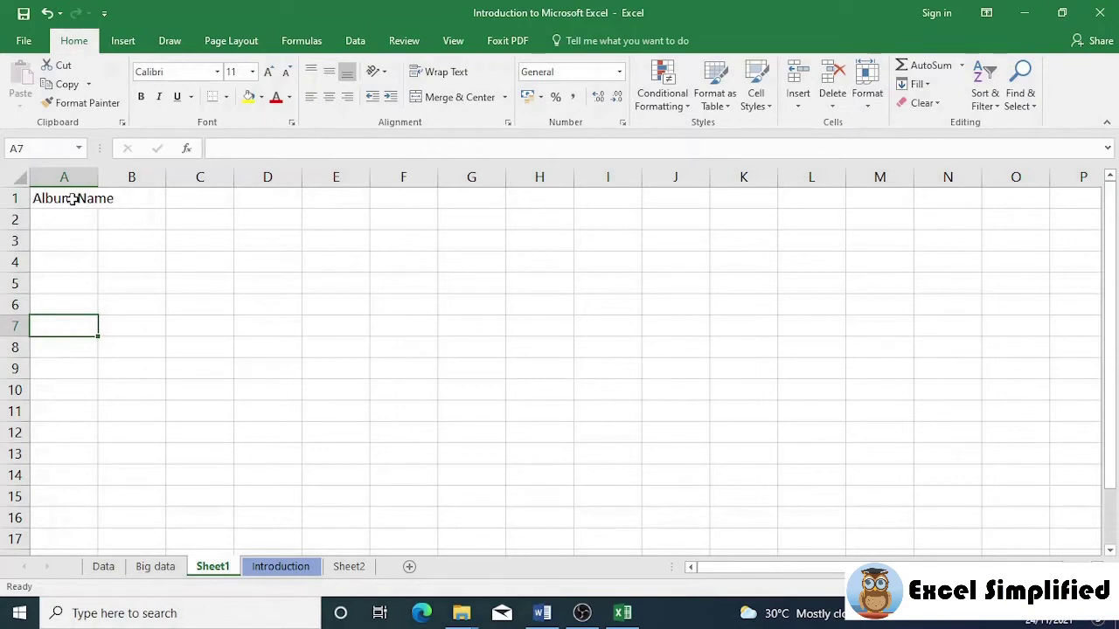
pyautogui.press('Up')
pyautogui.press('Up')
pyautogui.press('Up')
pyautogui.press('Up')
pyautogui.press('Up')
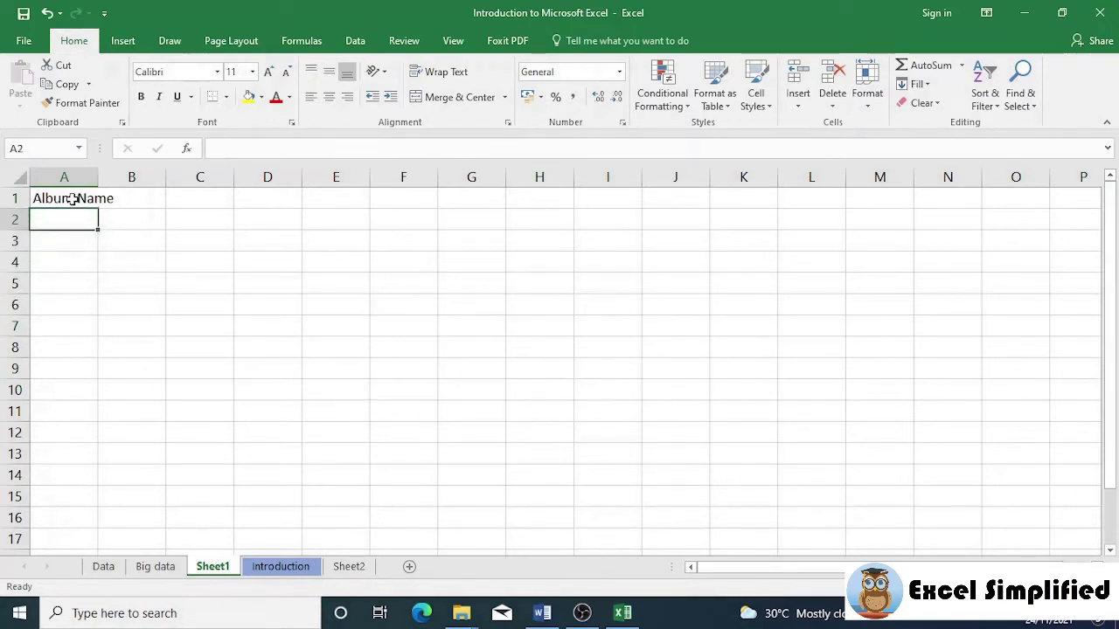
# Move the active cell down to A5, four columns right, up to row 2 and back left to B2
pyautogui.press('Down')
pyautogui.press('Down')
pyautogui.press('Down')
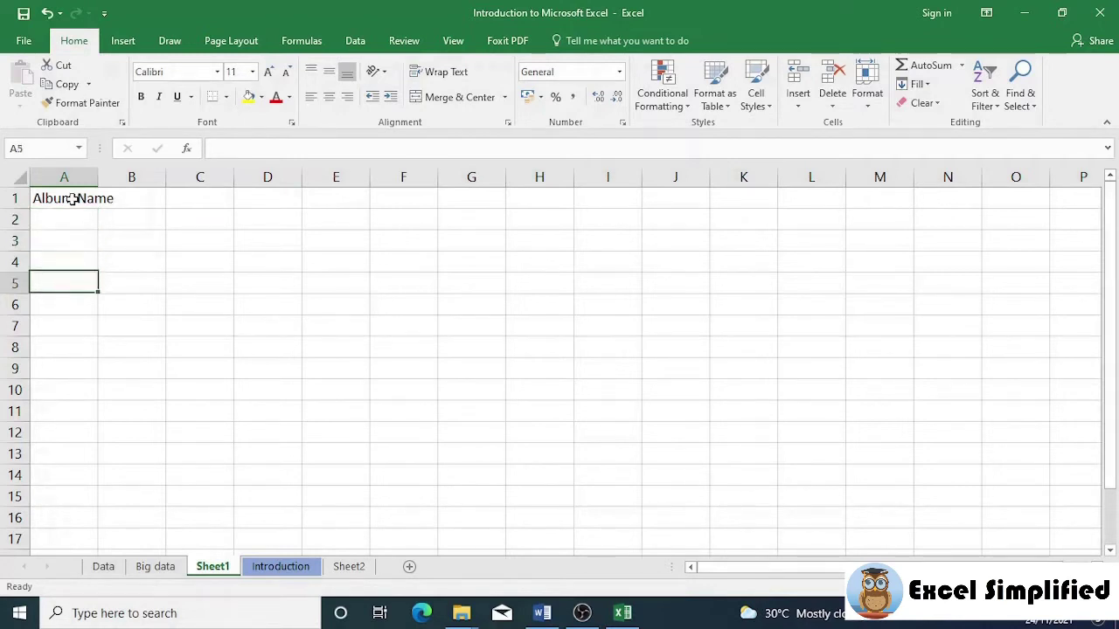
pyautogui.press('Right')
pyautogui.press('Right')
pyautogui.press('Right')
pyautogui.press('Right')
pyautogui.press('Up')
pyautogui.press('Up')
pyautogui.press('Up')
pyautogui.press('Left')
pyautogui.press('Left')
pyautogui.press('Left')
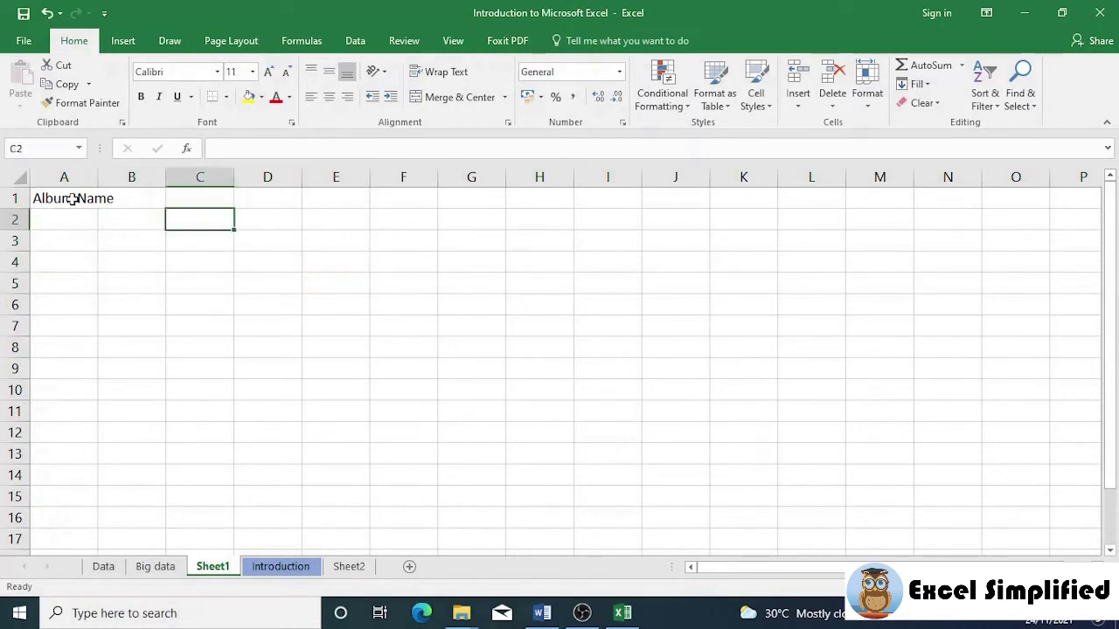
# Enter the column header "Release Year" in cell B1
pyautogui.press('Up')
pyautogui.write('Releas')
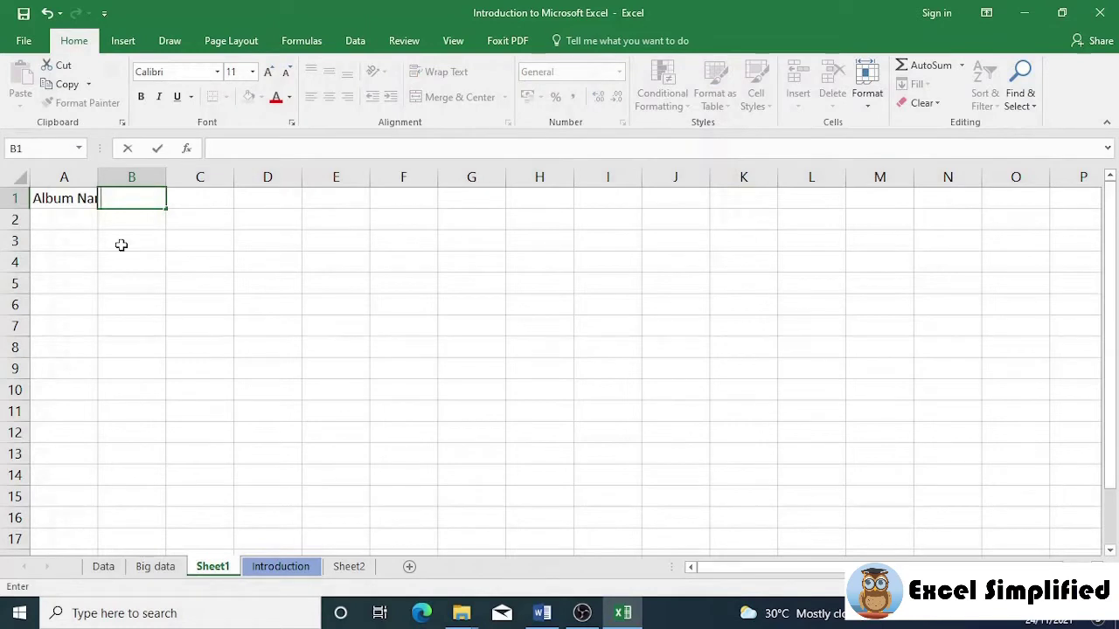
pyautogui.write('e')
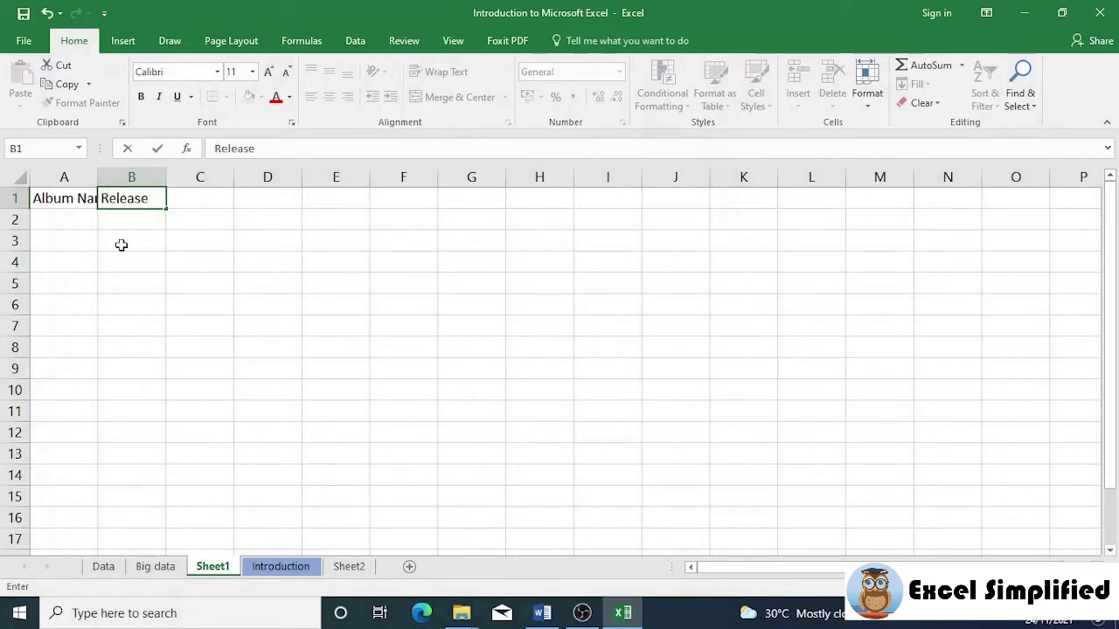
pyautogui.write(' Year')
pyautogui.press('Return')
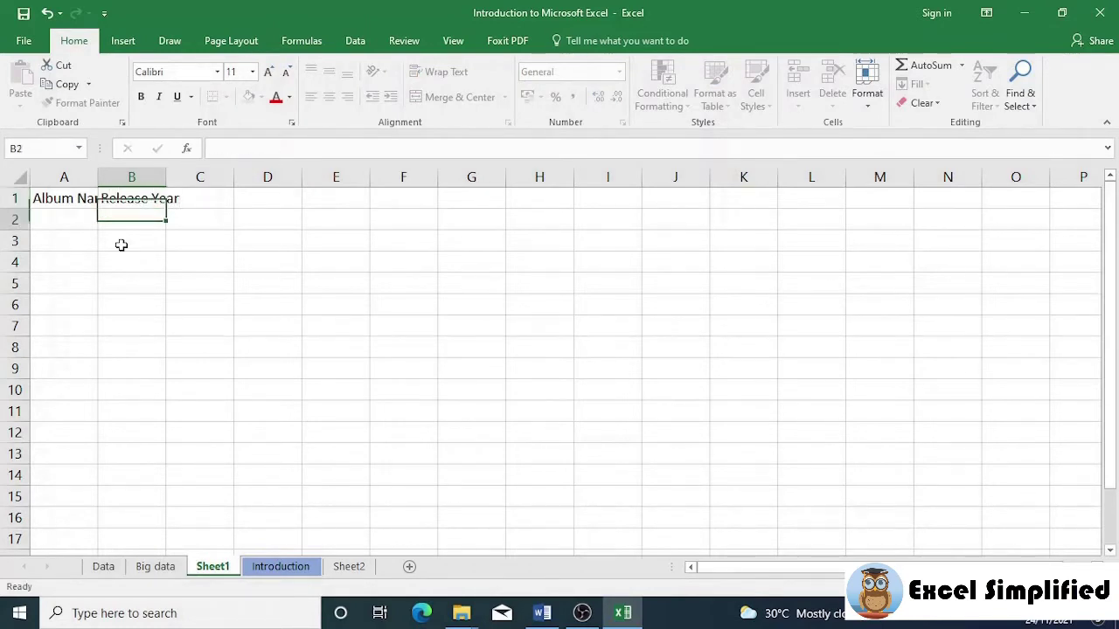
# Enter the column header "Release Date" in cell C1
pyautogui.press('Up')
pyautogui.press('Right')
pyautogui.write('Rele')
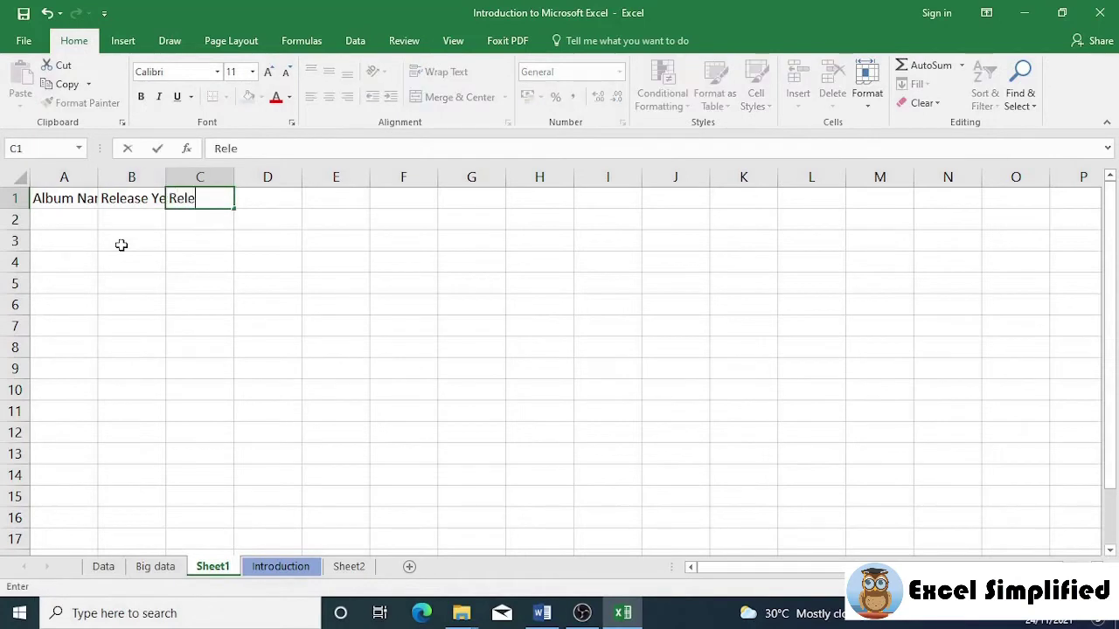
pyautogui.write('ase Date')
pyautogui.press('Right')
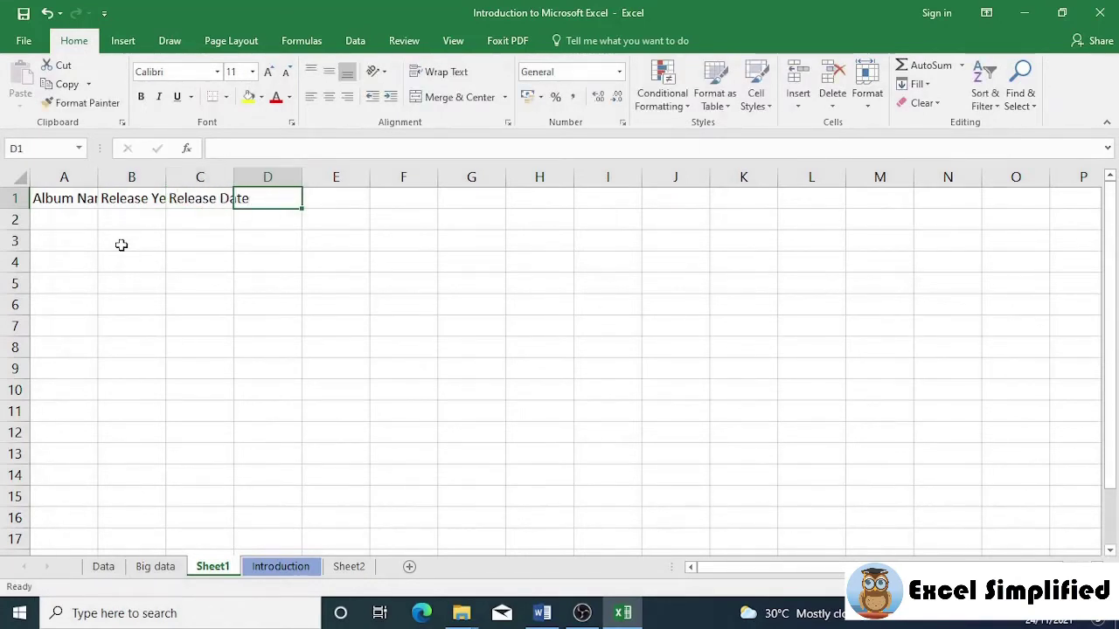
# Enter the column header "Sales Volume" in cell D1
pyautogui.write('Sales')
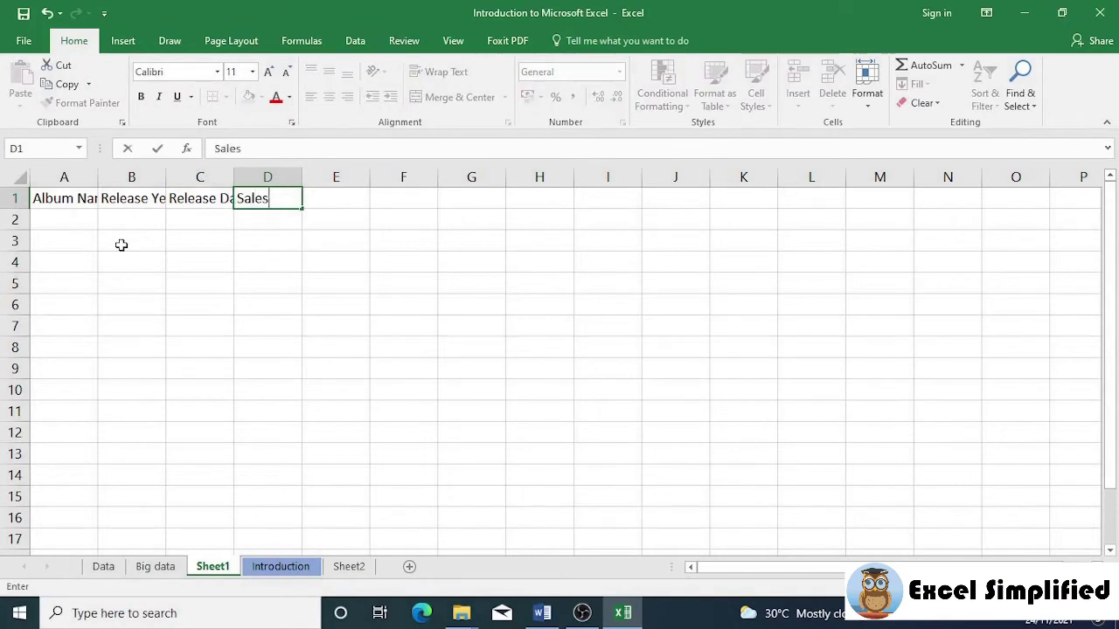
pyautogui.write(' Volume')
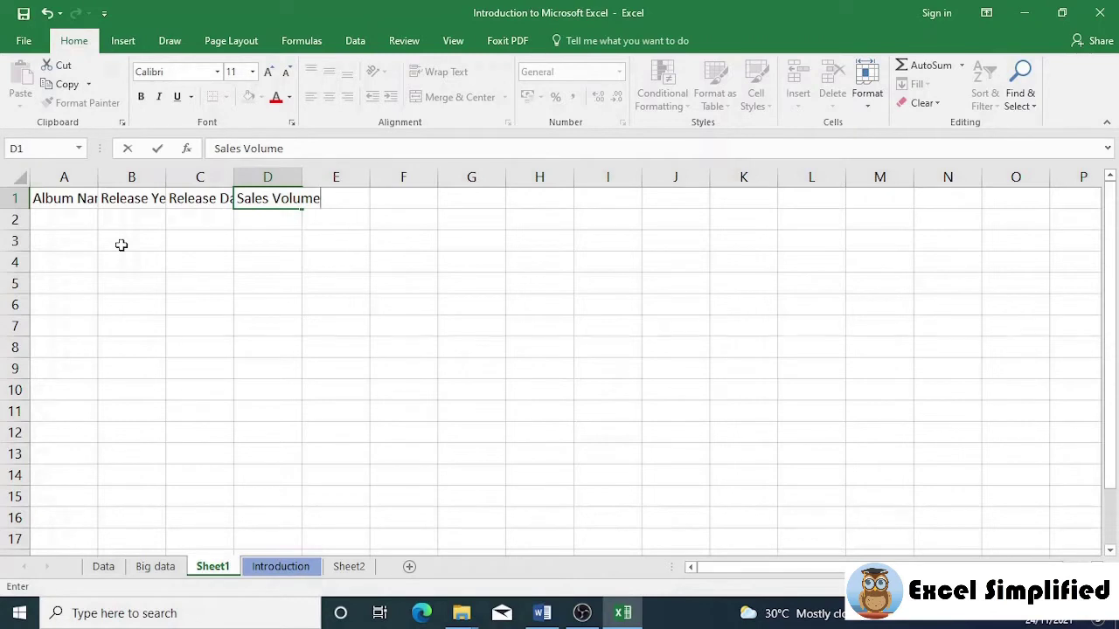
pyautogui.press('Return')
pyautogui.press('Left')
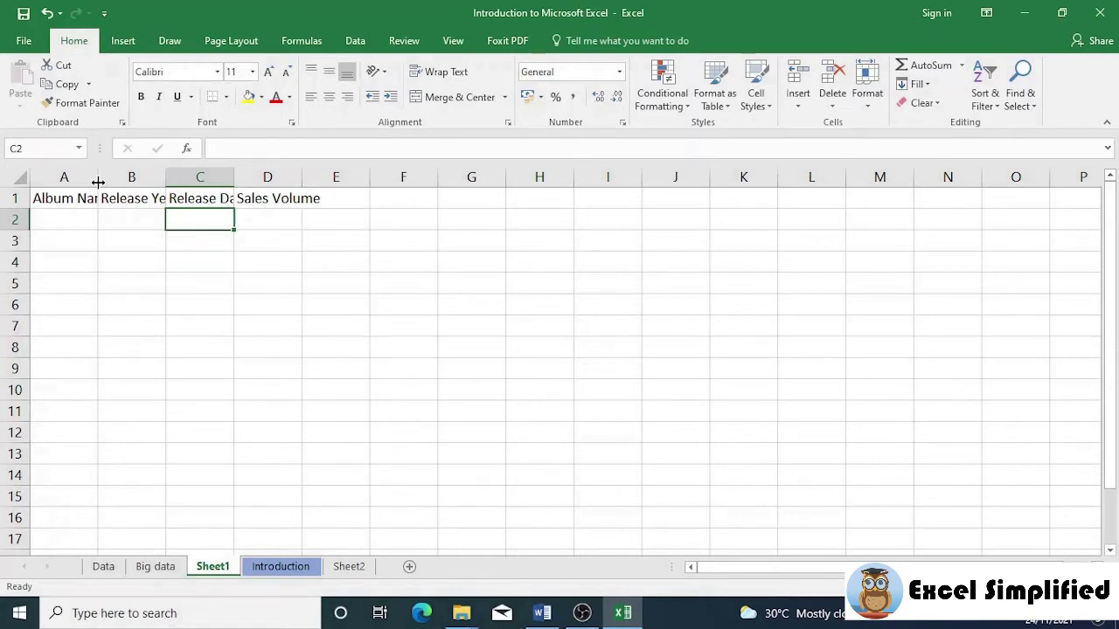
# Widen column A to show its full header and autofit columns B, C and D to their headers
pyautogui.moveTo(98, 182); pyautogui.dragTo(133, 182)
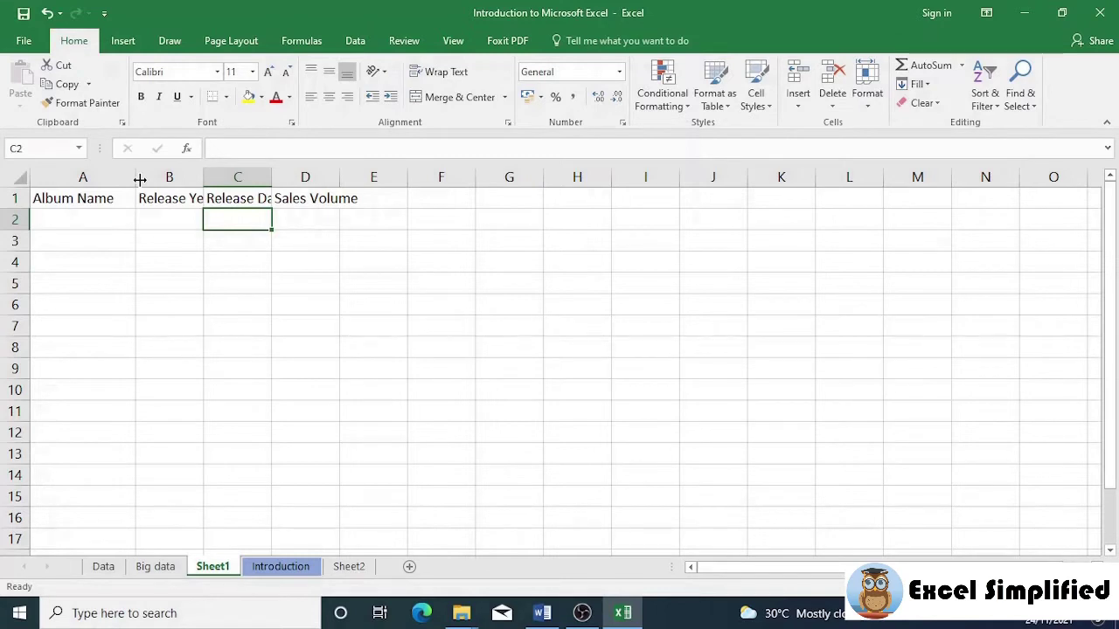
pyautogui.doubleClick(202, 178)
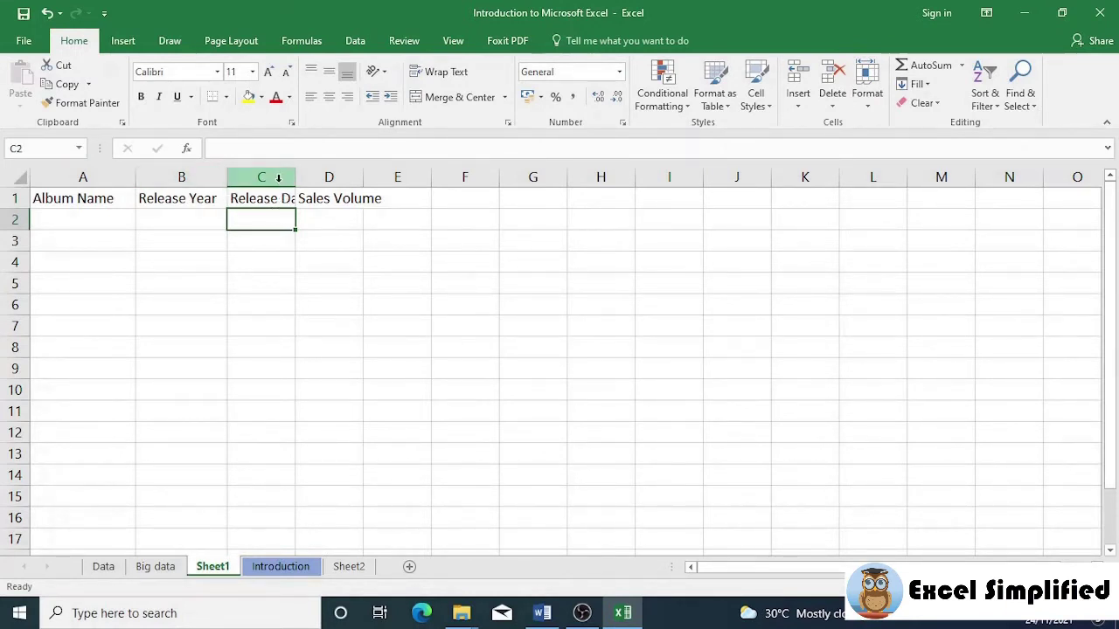
pyautogui.moveTo(280, 179); pyautogui.dragTo(319, 179)
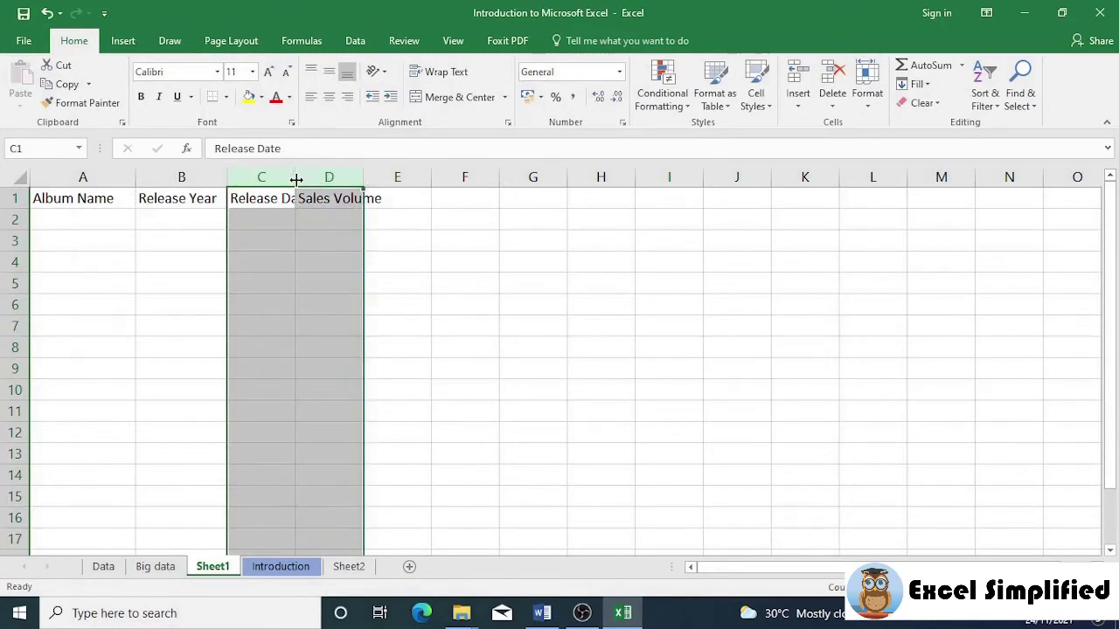
pyautogui.doubleClick(296, 179)
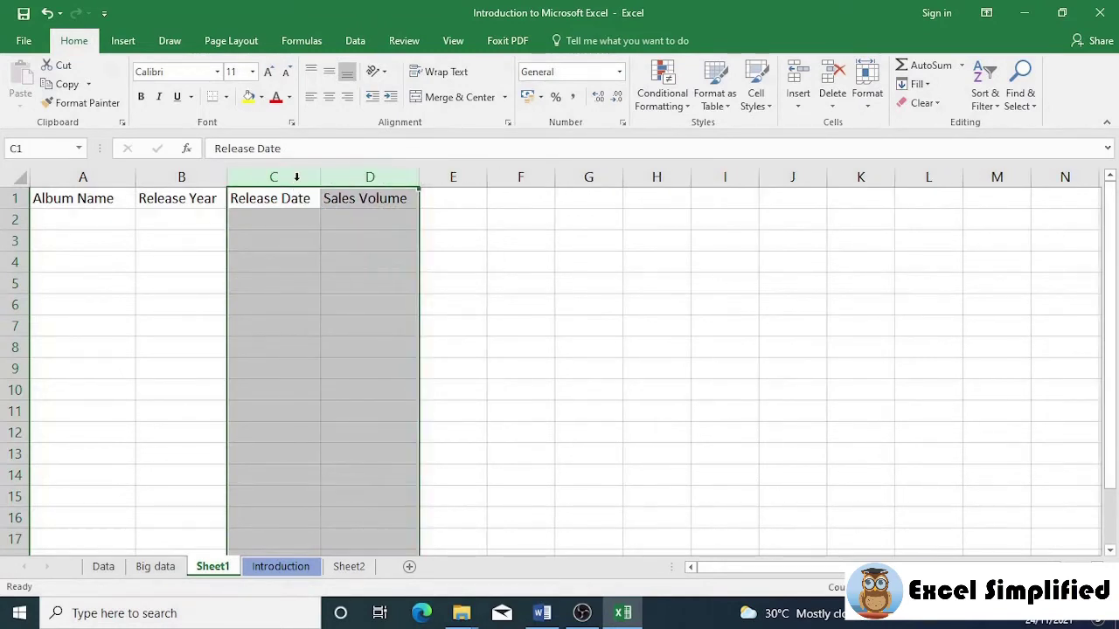
pyautogui.click(336, 236)
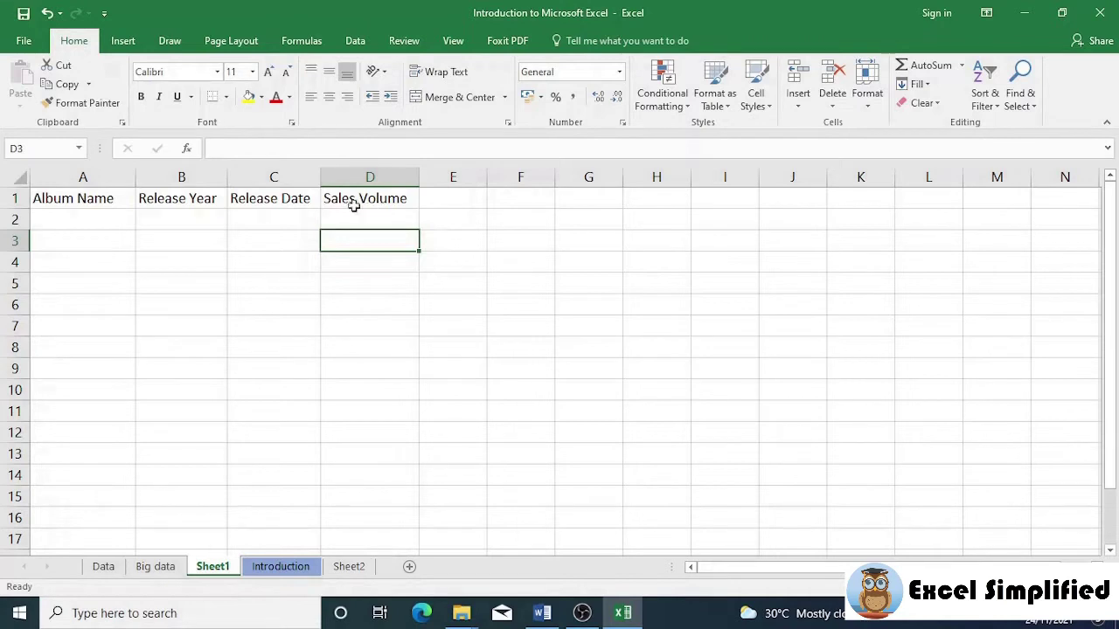
# Append "edit" to the Album Name header in cell A1 and delete the added word again
pyautogui.doubleClick(122, 199)
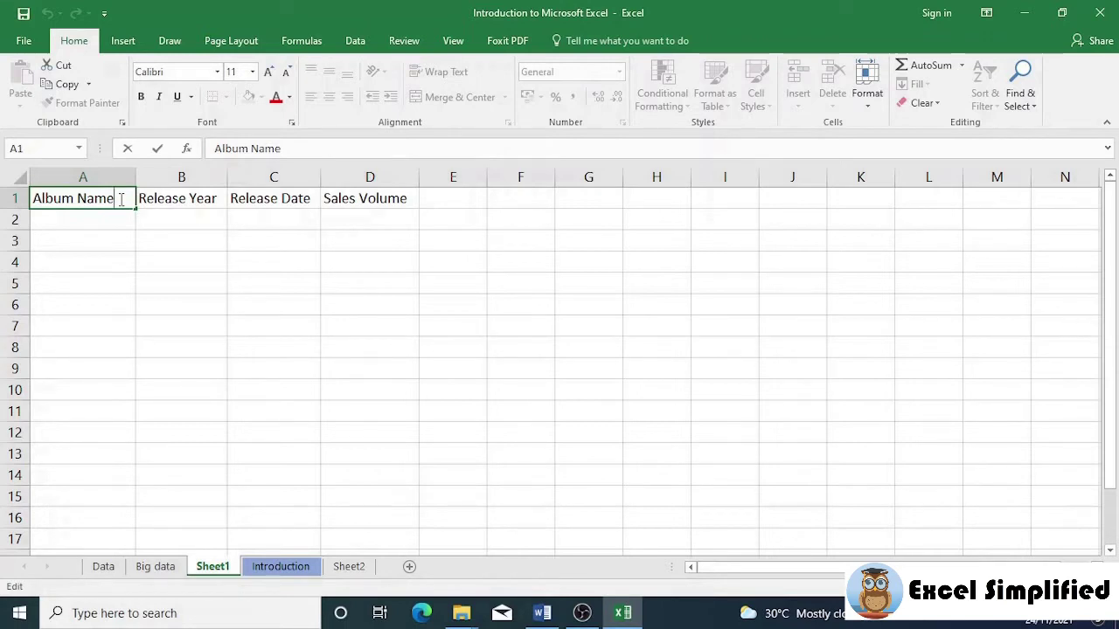
pyautogui.write('edit')
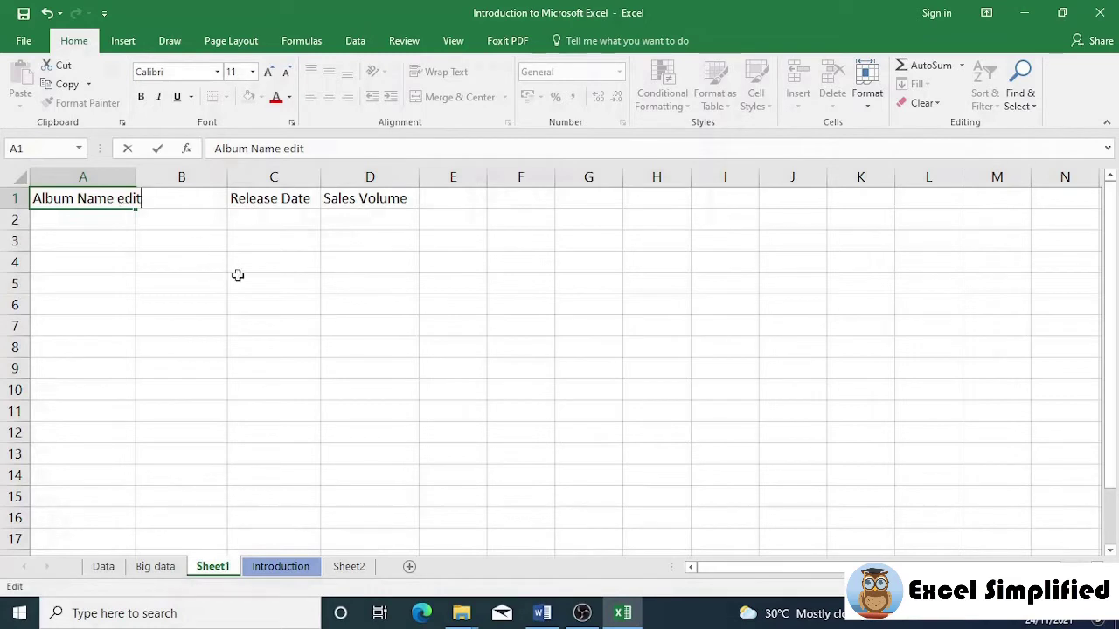
pyautogui.press('BackSpace')
pyautogui.press('BackSpace')
pyautogui.press('BackSpace')
pyautogui.press('BackSpace')
pyautogui.press('BackSpace')
pyautogui.press('Return')
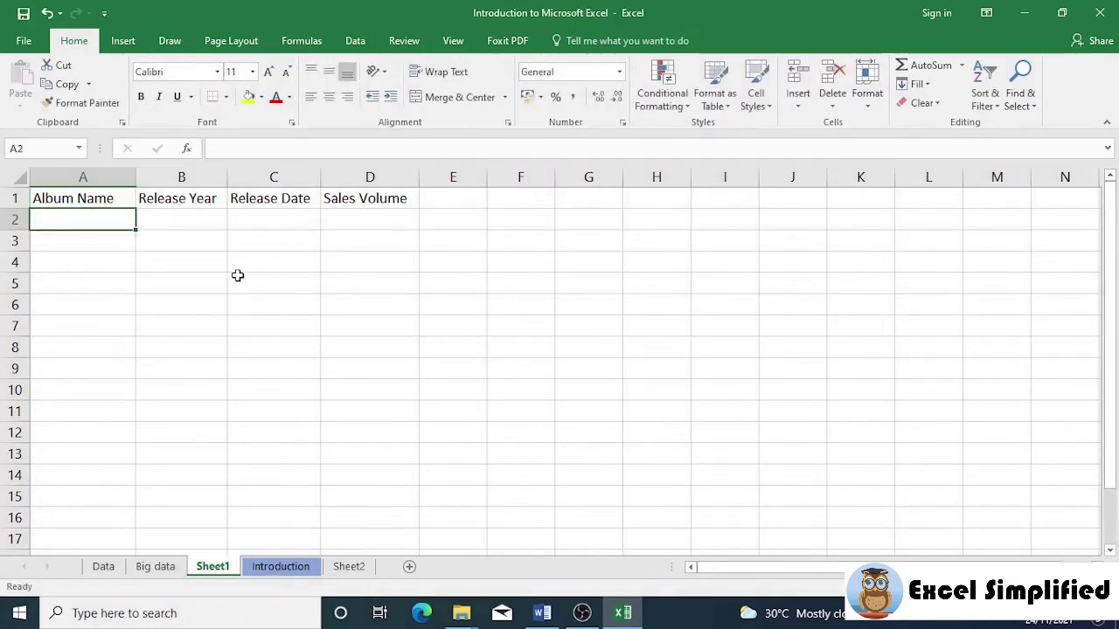
# Append "edit" to the Release Year header in B1 through the formula bar and remove the added word
pyautogui.click(195, 200)
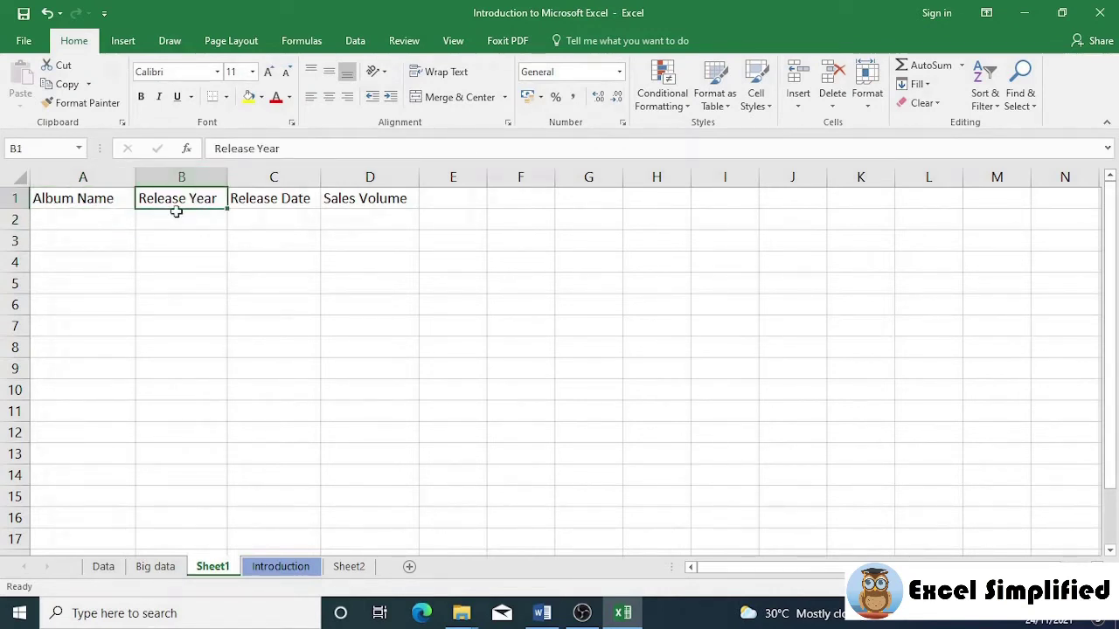
pyautogui.click(311, 148)
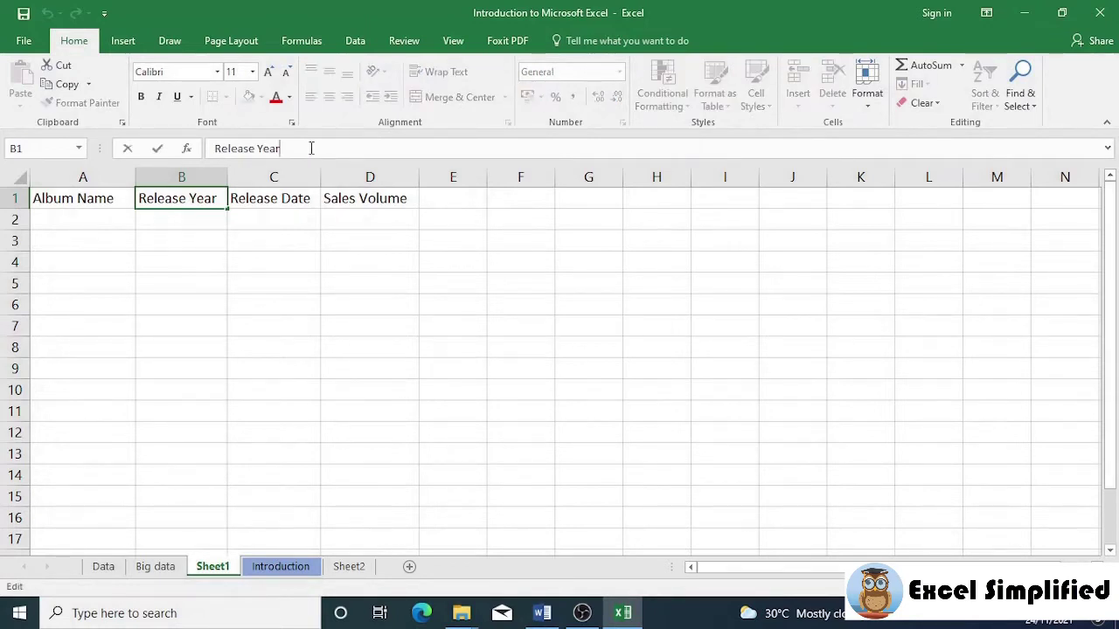
pyautogui.write('edit')
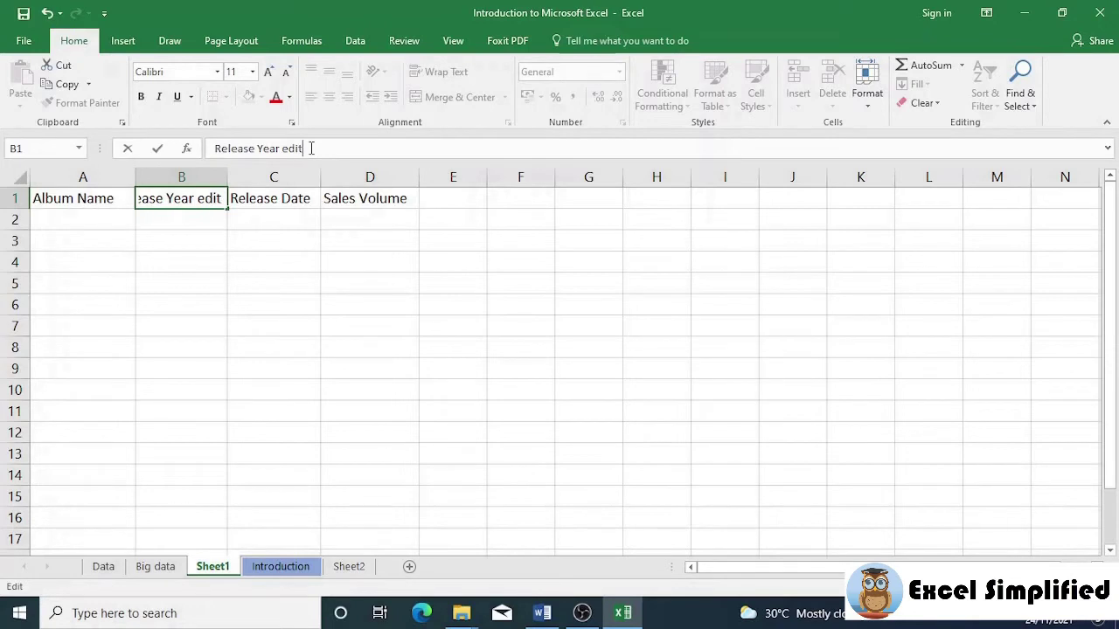
pyautogui.press('BackSpace')
pyautogui.press('BackSpace')
pyautogui.press('BackSpace')
pyautogui.press('BackSpace')
pyautogui.press('BackSpace')
pyautogui.press('Return')
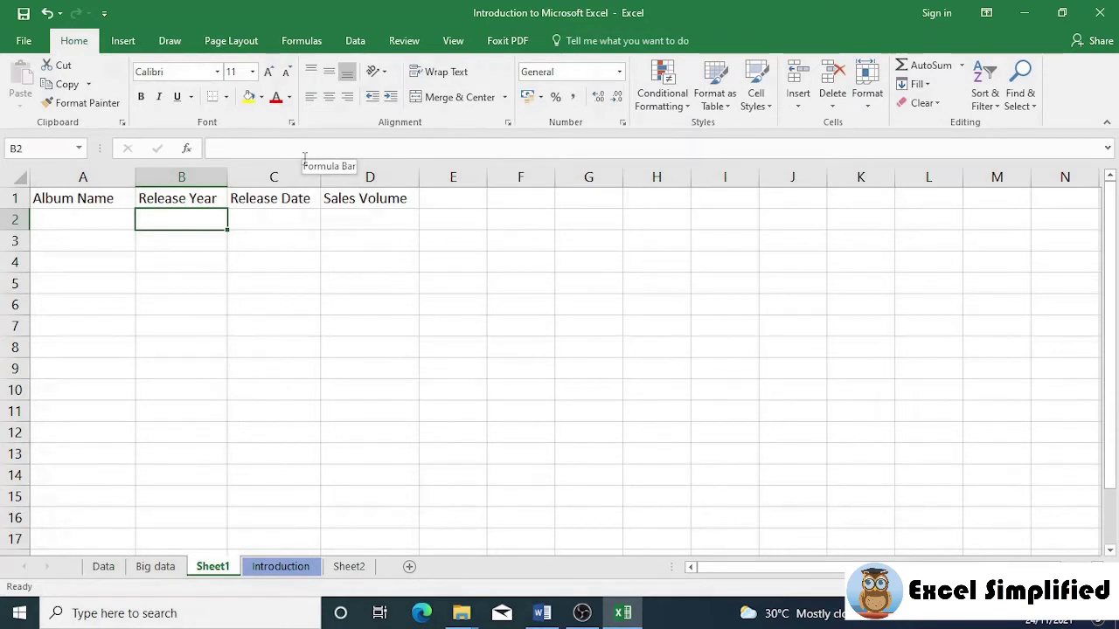
# Append "edit" to the Release Date header directly in cell C1 and remove the added word
pyautogui.click(259, 198)
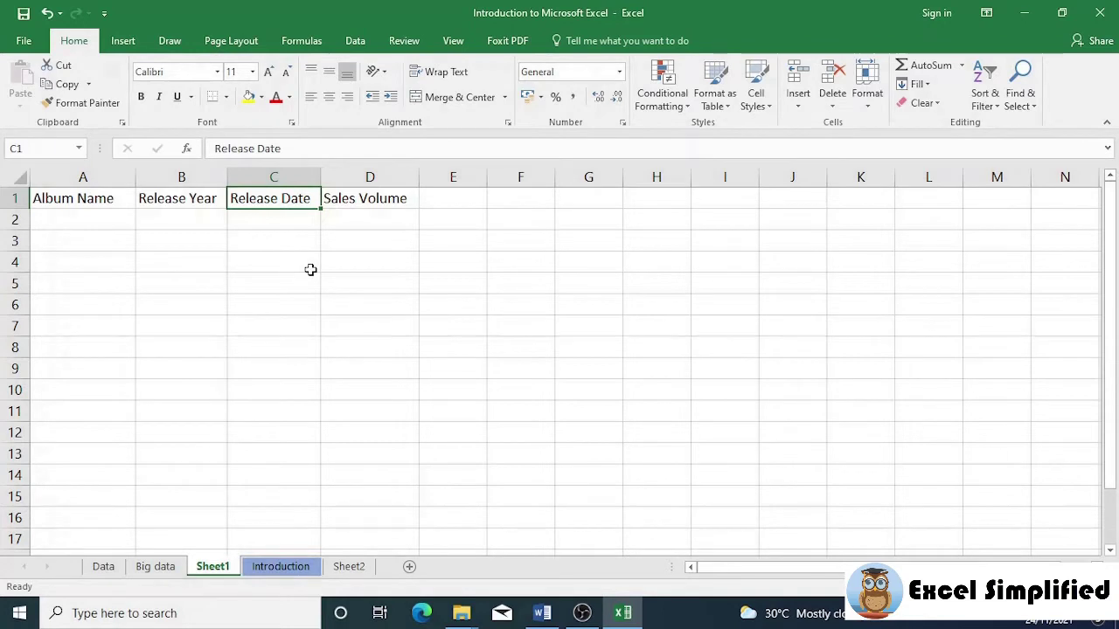
pyautogui.press('F2')
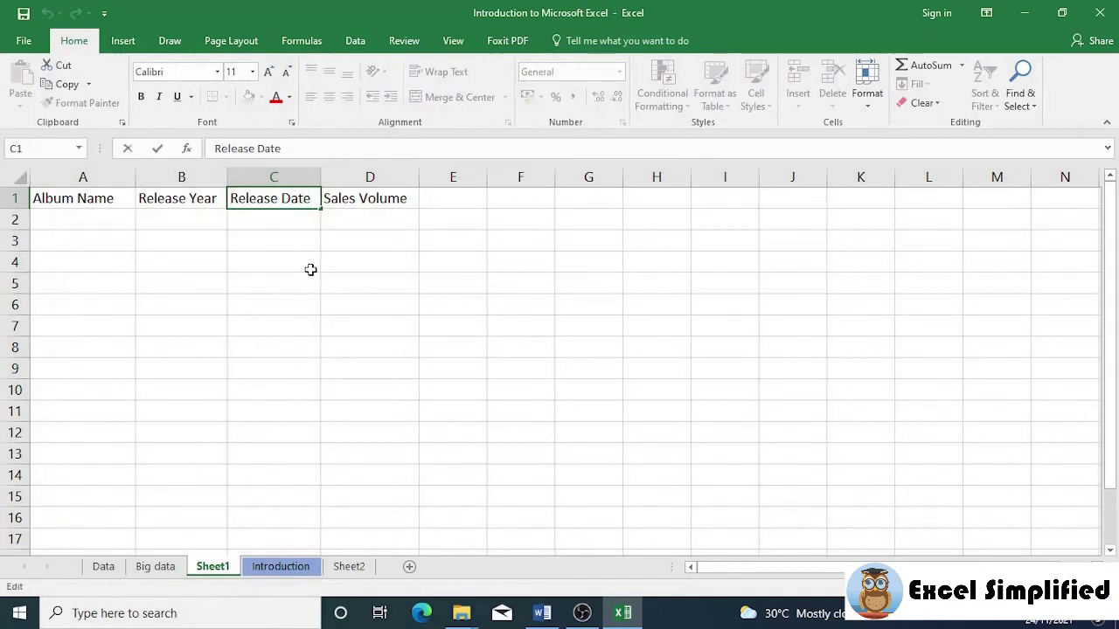
pyautogui.write('edit')
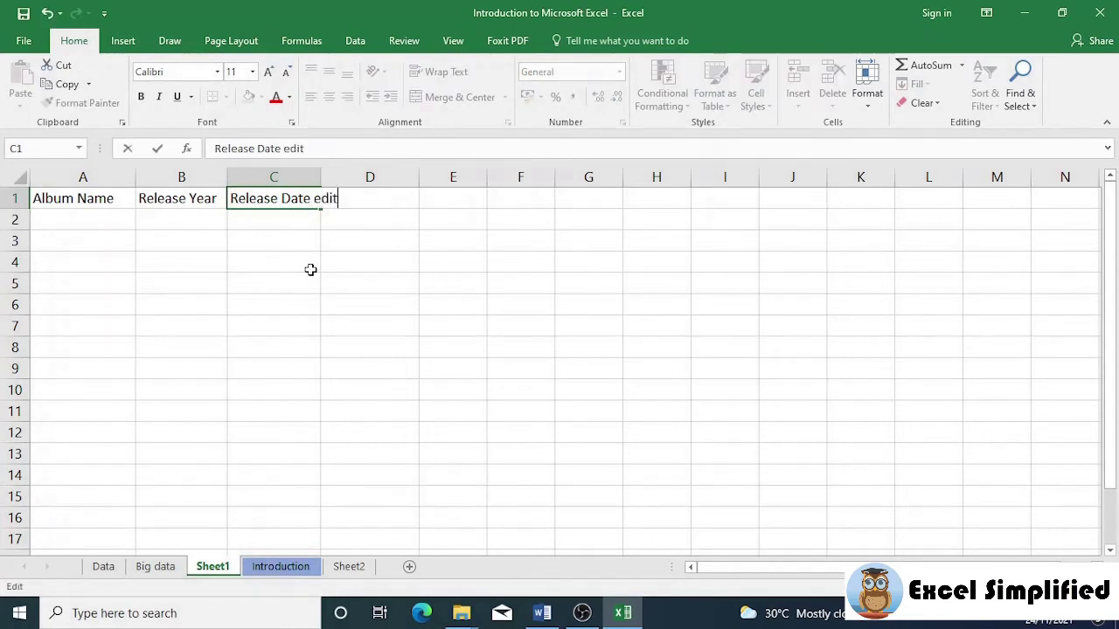
pyautogui.press('BackSpace')
pyautogui.press('BackSpace')
pyautogui.press('BackSpace')
pyautogui.press('BackSpace')
pyautogui.press('BackSpace')
pyautogui.press('Return')
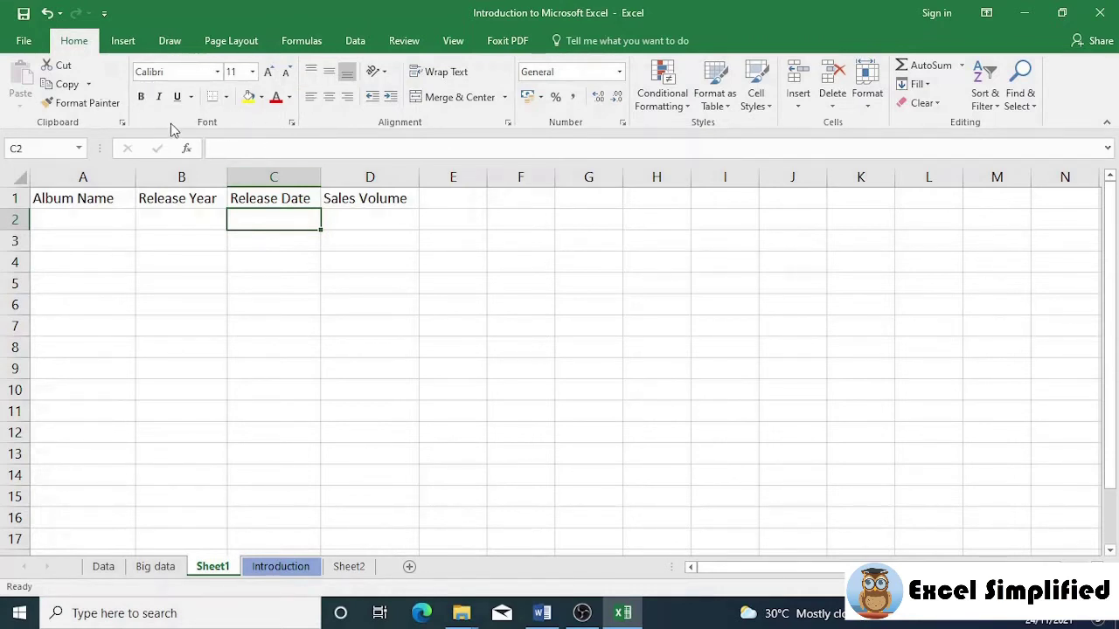
# Format the headers in A1:D1 with the Arial font at size 14
pyautogui.click(131, 201)
pyautogui.moveTo(113, 195); pyautogui.dragTo(375, 199)
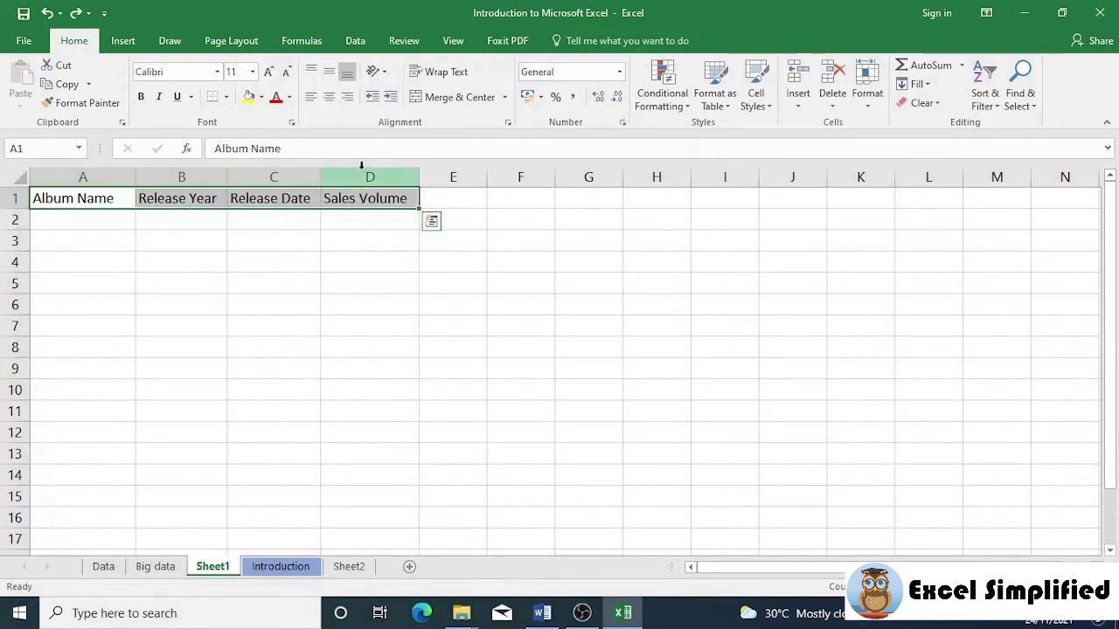
pyautogui.click(218, 73)
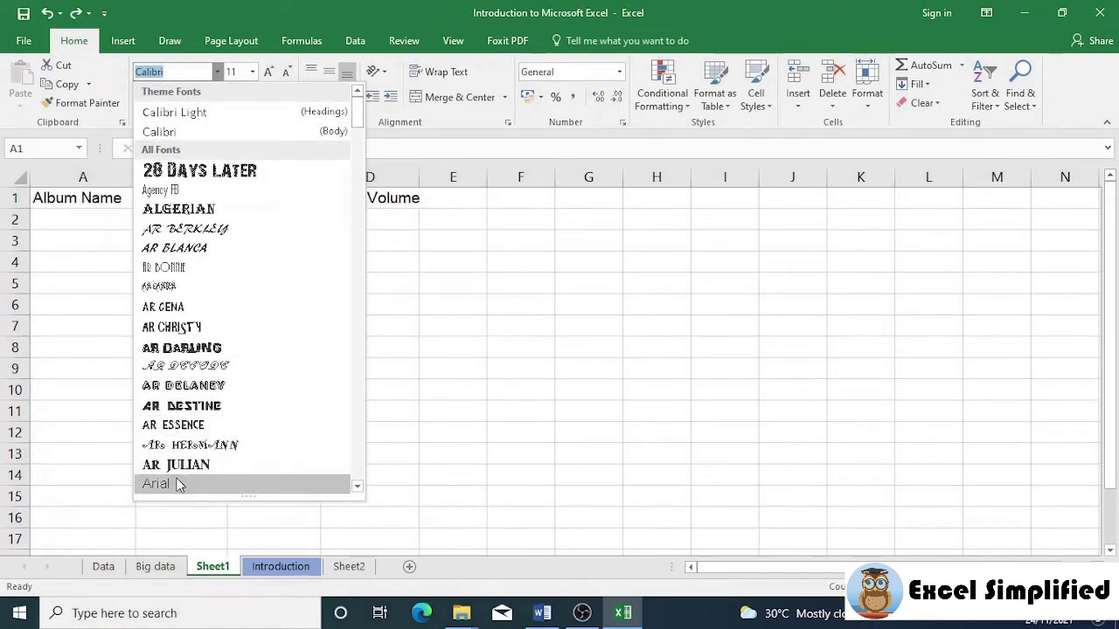
pyautogui.click(177, 483)
pyautogui.click(253, 72)
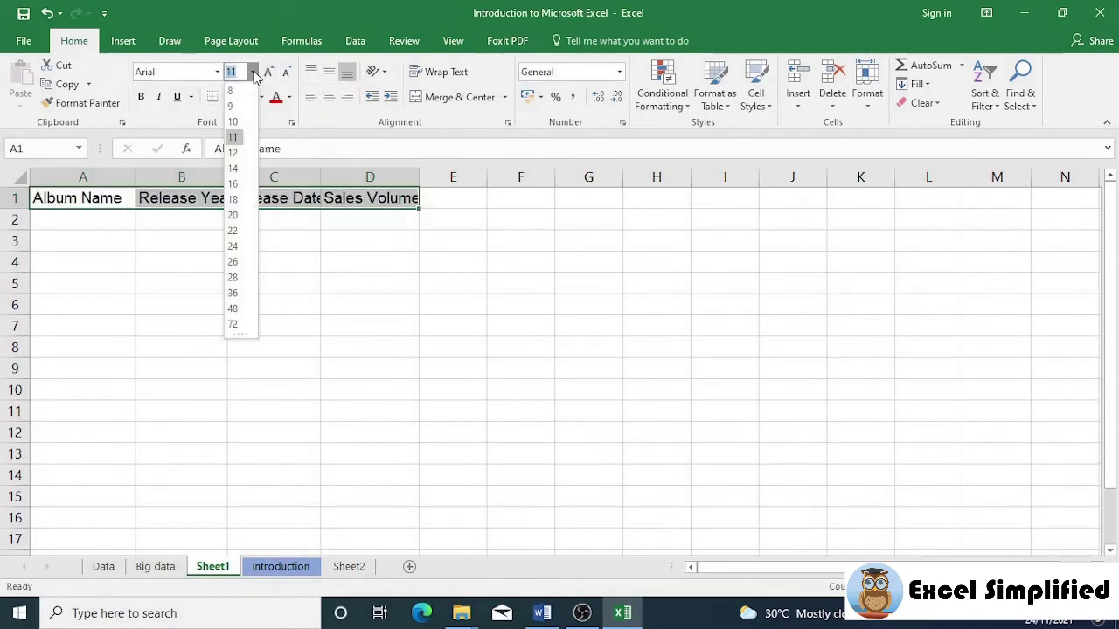
pyautogui.click(234, 169)
pyautogui.click(274, 330)
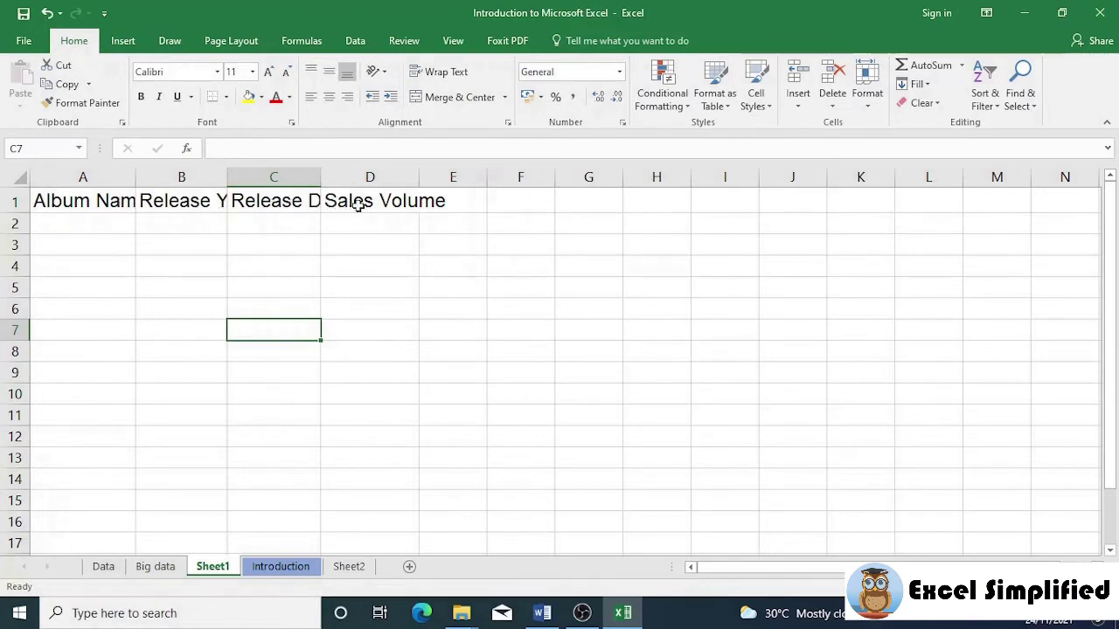
# Autofit the widths of columns A through D together to their enlarged headers
pyautogui.click(101, 175)
pyautogui.moveTo(151, 176); pyautogui.dragTo(367, 179)
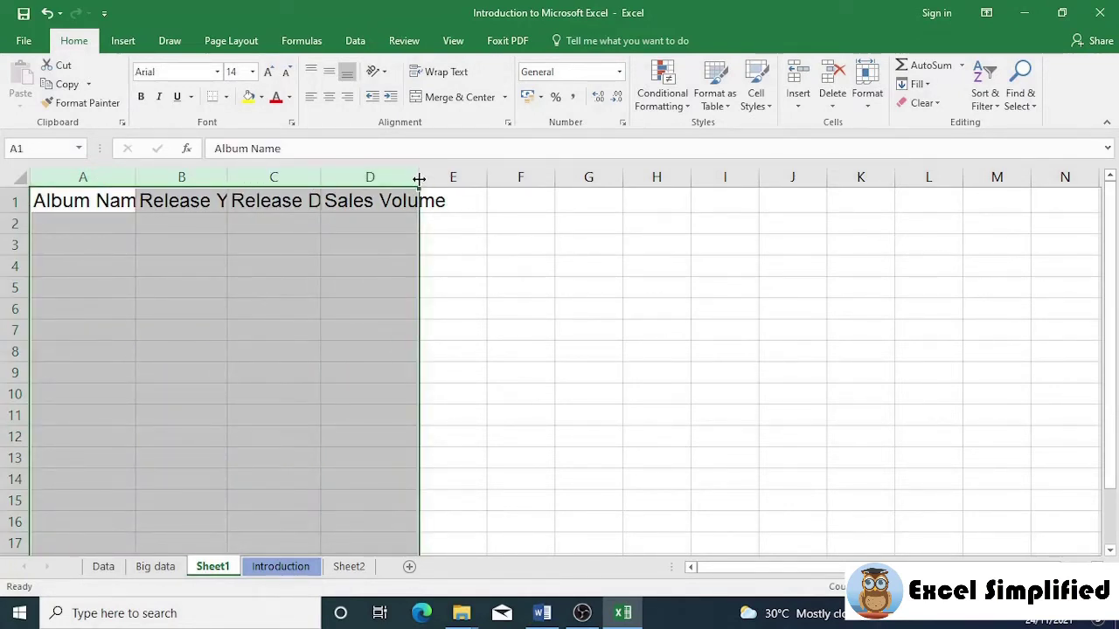
pyautogui.doubleClick(320, 181)
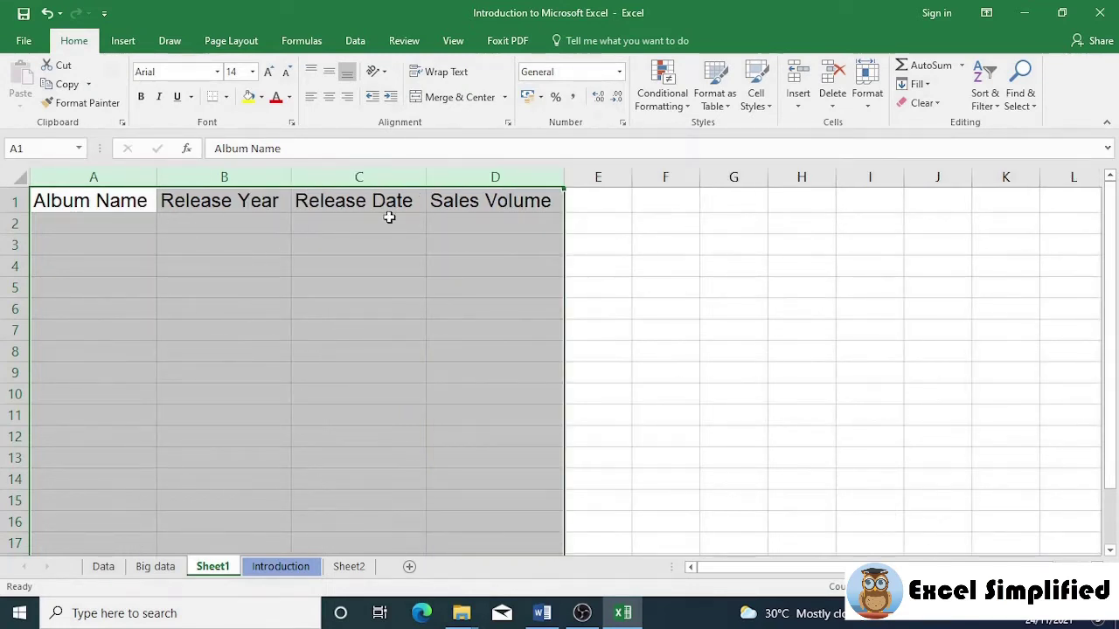
pyautogui.click(98, 229)
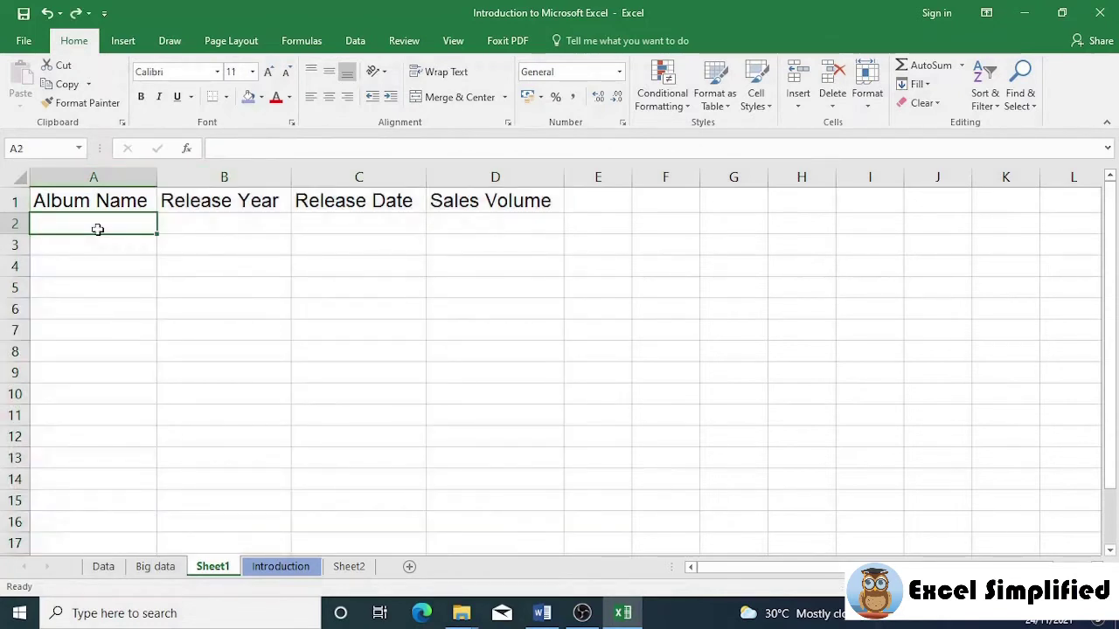
# Fill the header cells A1:D1 with a light blue from the standard colours of the Colors dialog
pyautogui.click(116, 200)
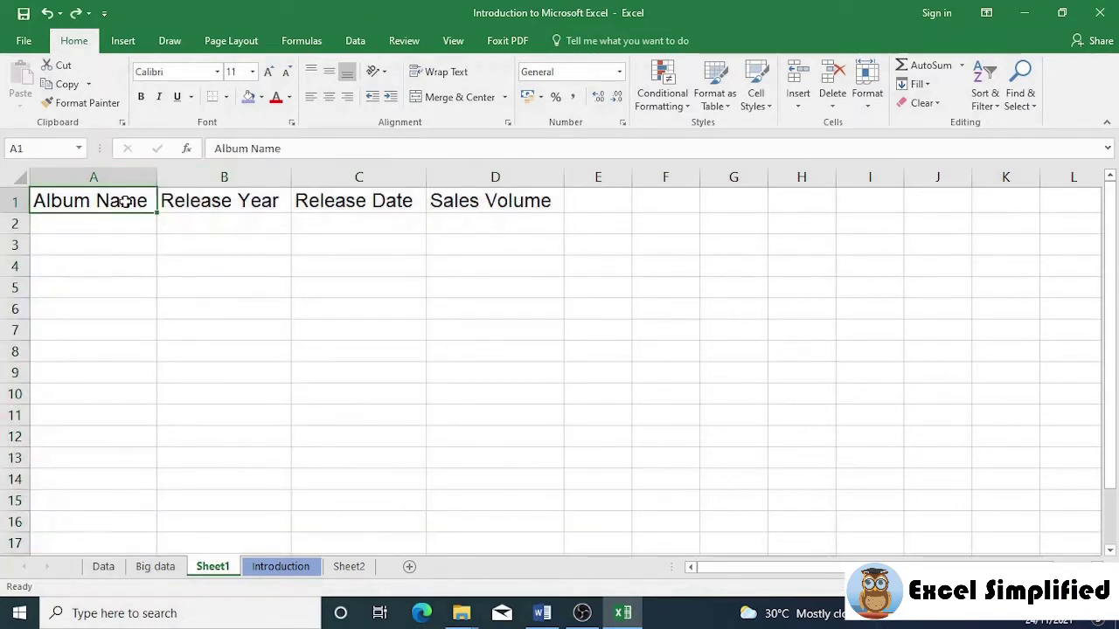
pyautogui.moveTo(125, 202); pyautogui.dragTo(483, 202)
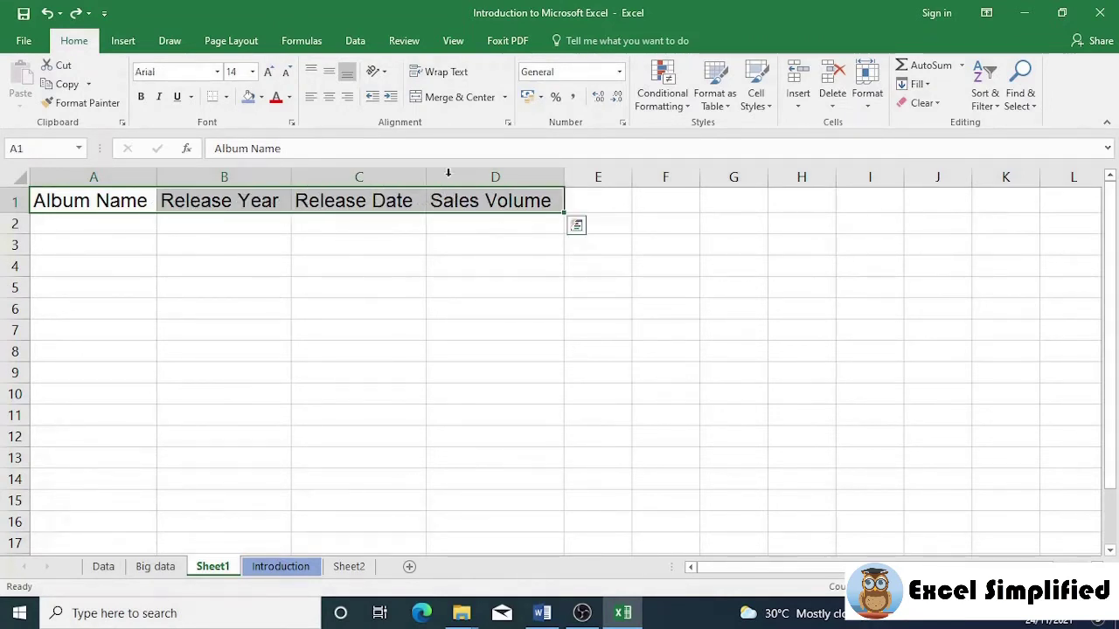
pyautogui.click(262, 98)
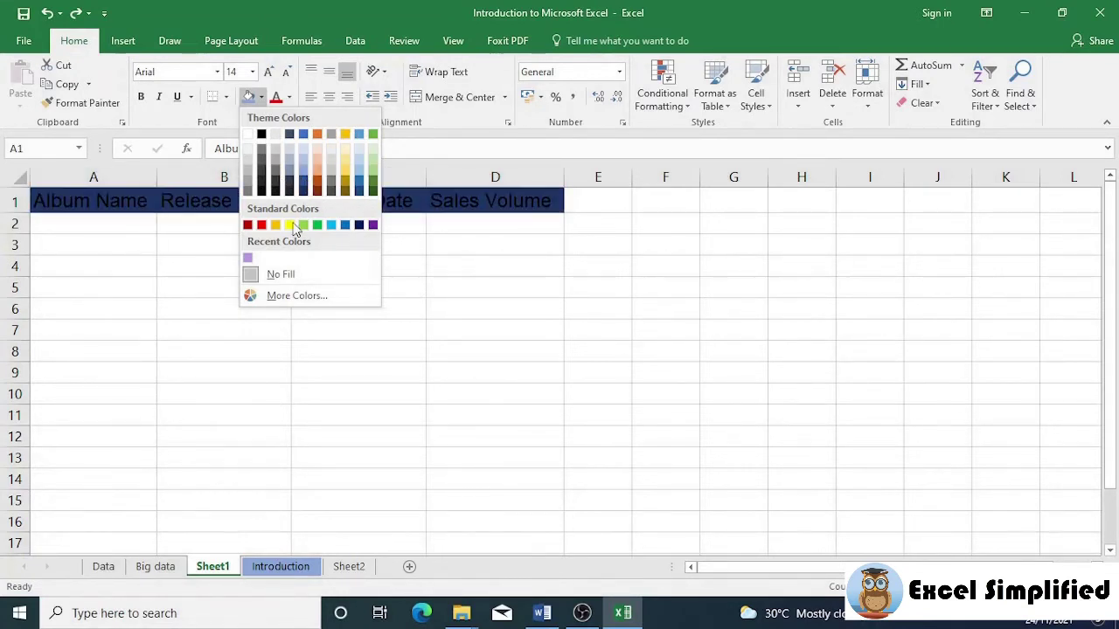
pyautogui.click(278, 297)
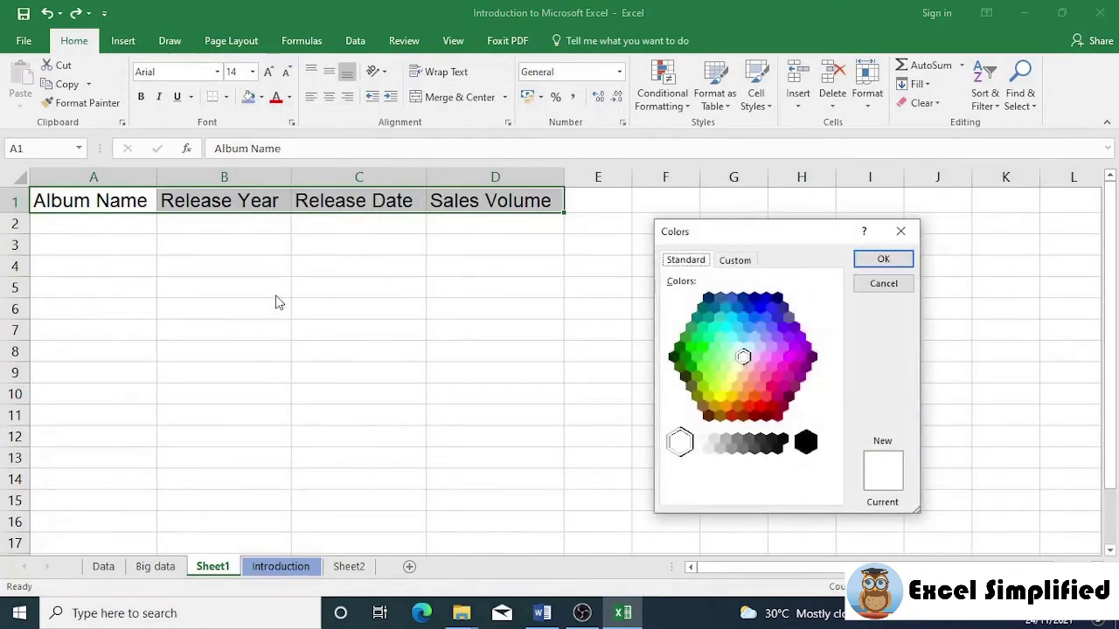
pyautogui.click(755, 337)
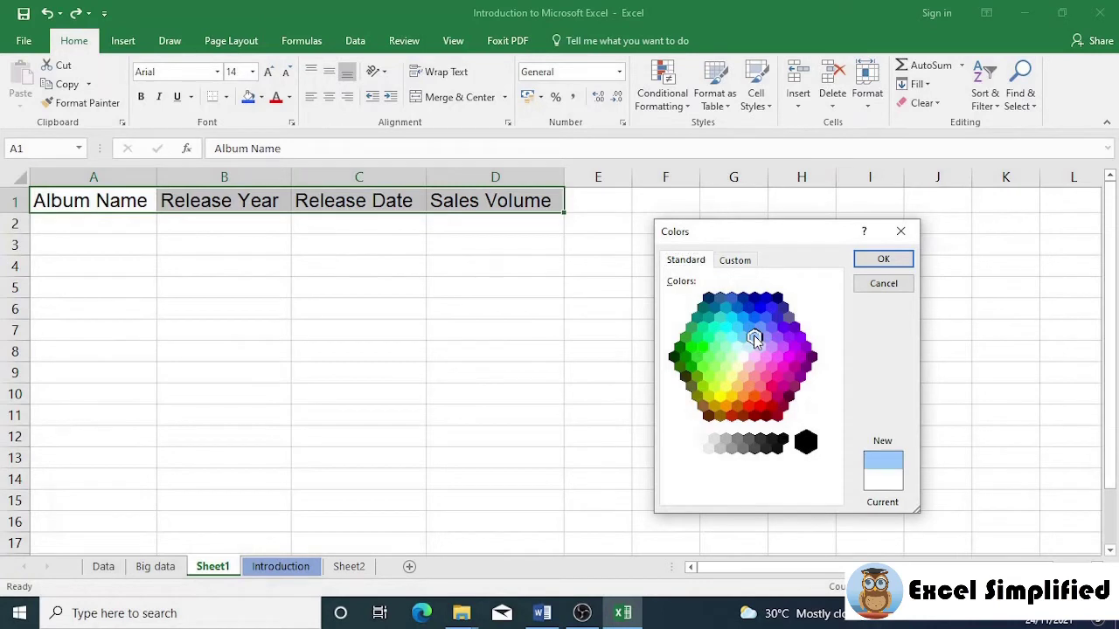
pyautogui.click(881, 260)
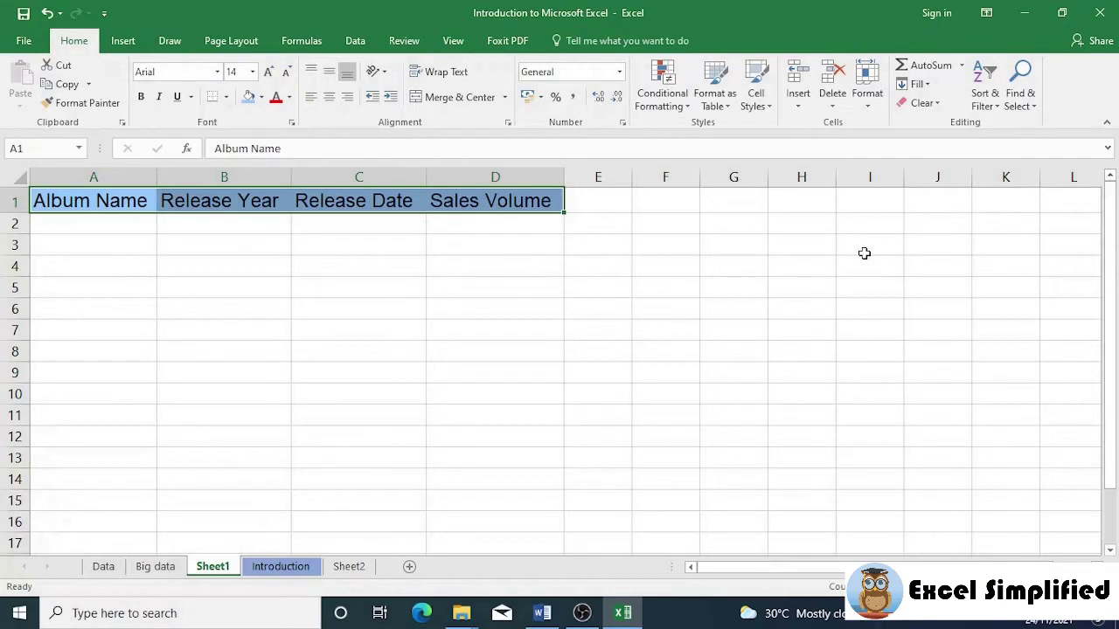
# Examine the custom RGB settings of the header cells' fill colour and close the Colors dialog without changes
pyautogui.click(261, 97)
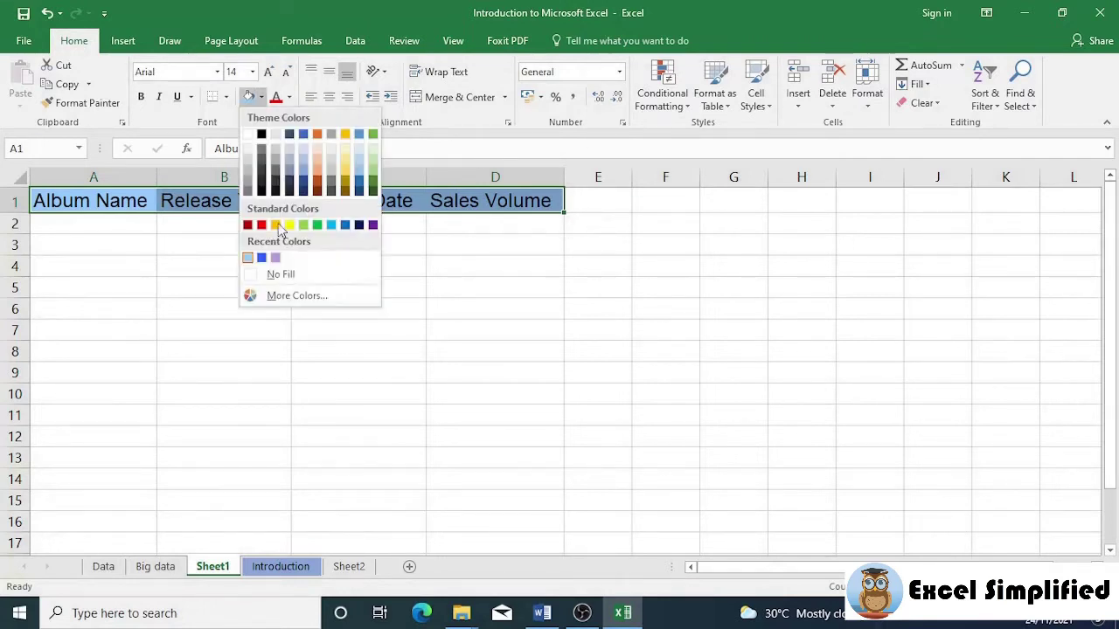
pyautogui.click(271, 298)
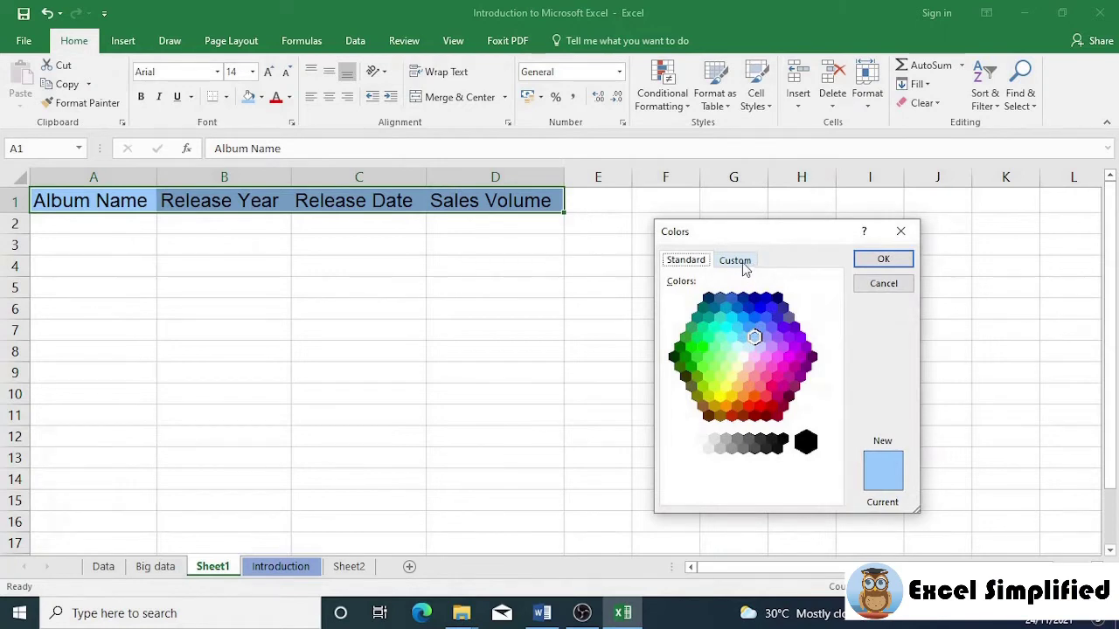
pyautogui.click(743, 266)
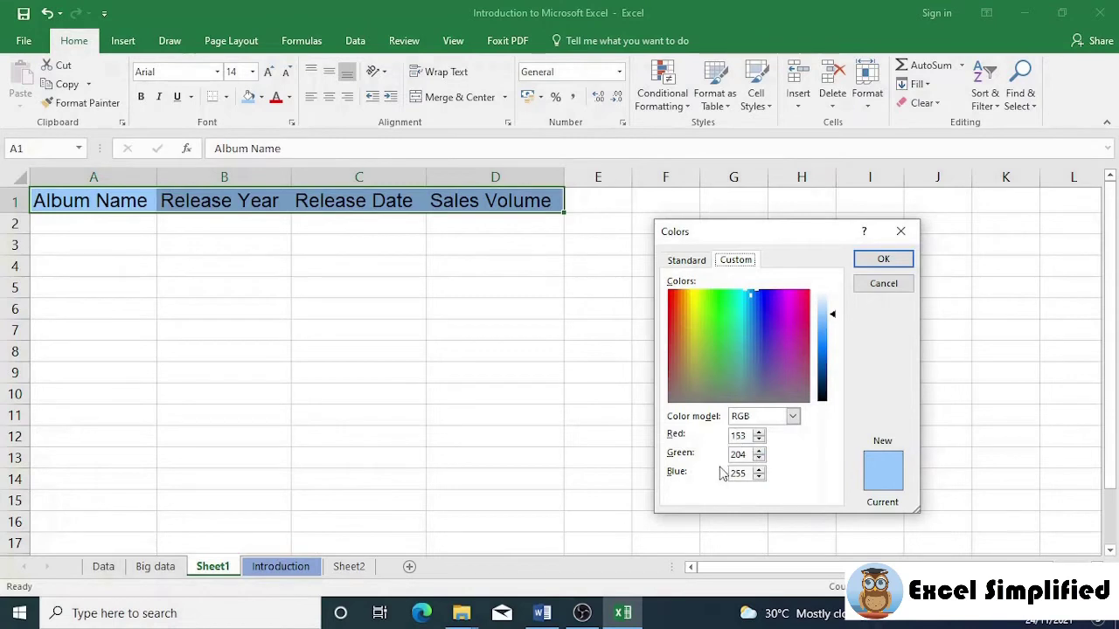
pyautogui.click(887, 288)
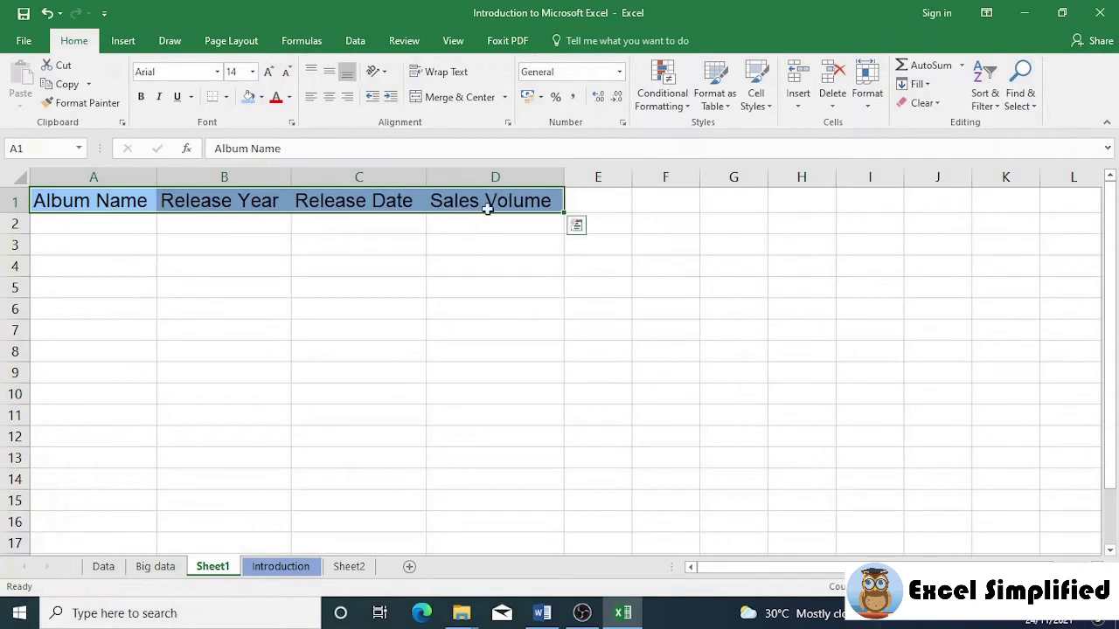
# Remove the fill colour from the header cells A1:D1 on Sheet1
pyautogui.click(262, 98)
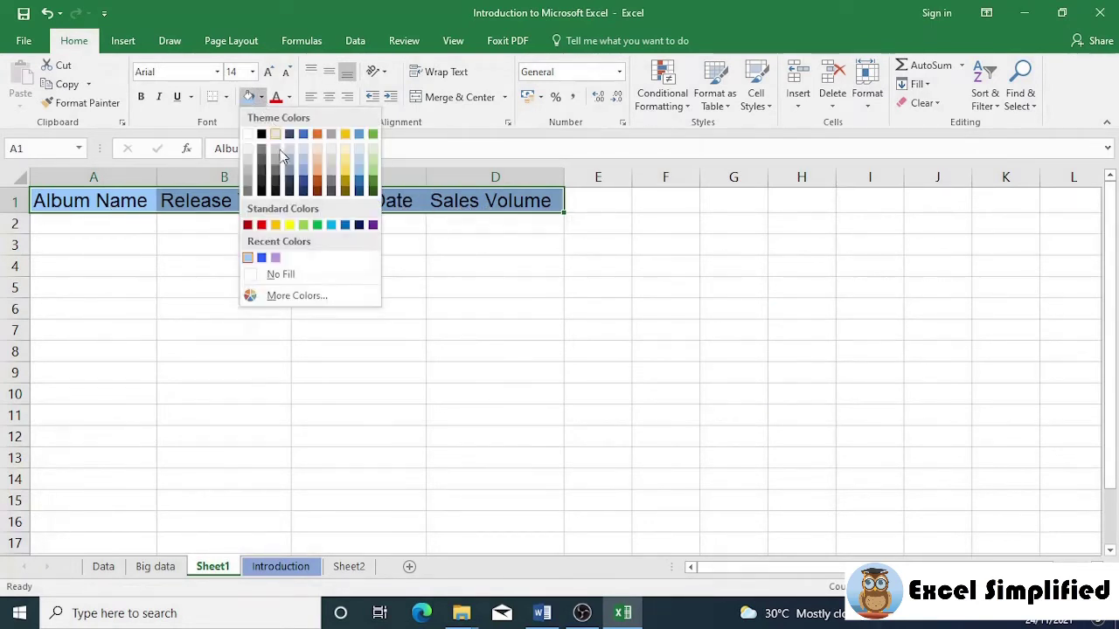
pyautogui.click(280, 275)
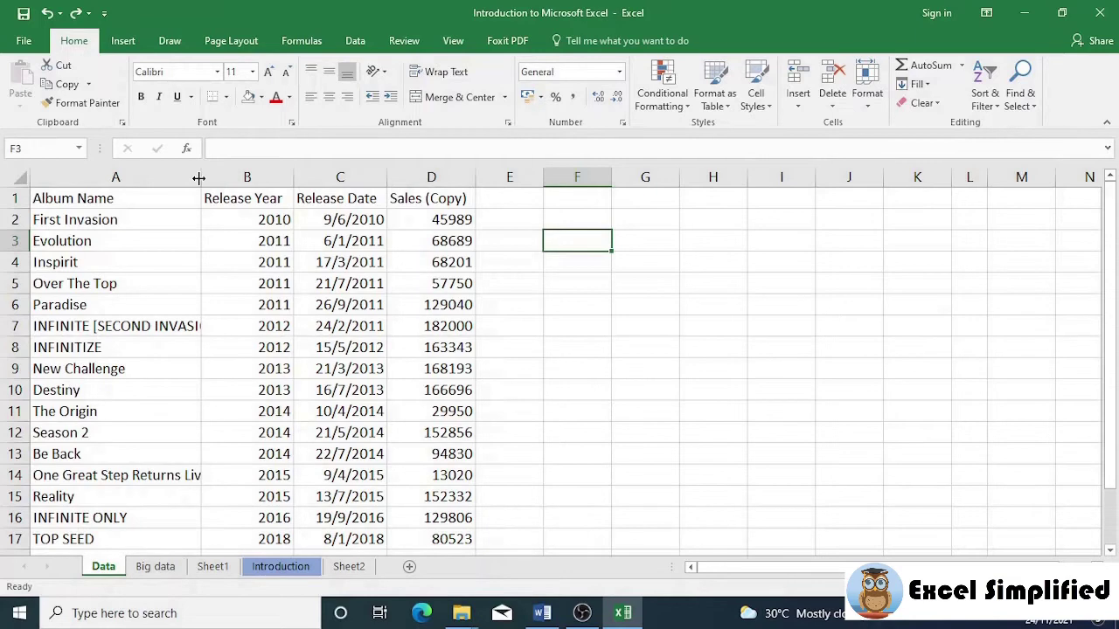
# Wrap the text of the album names in column A of the Data sheet
pyautogui.click(153, 178)
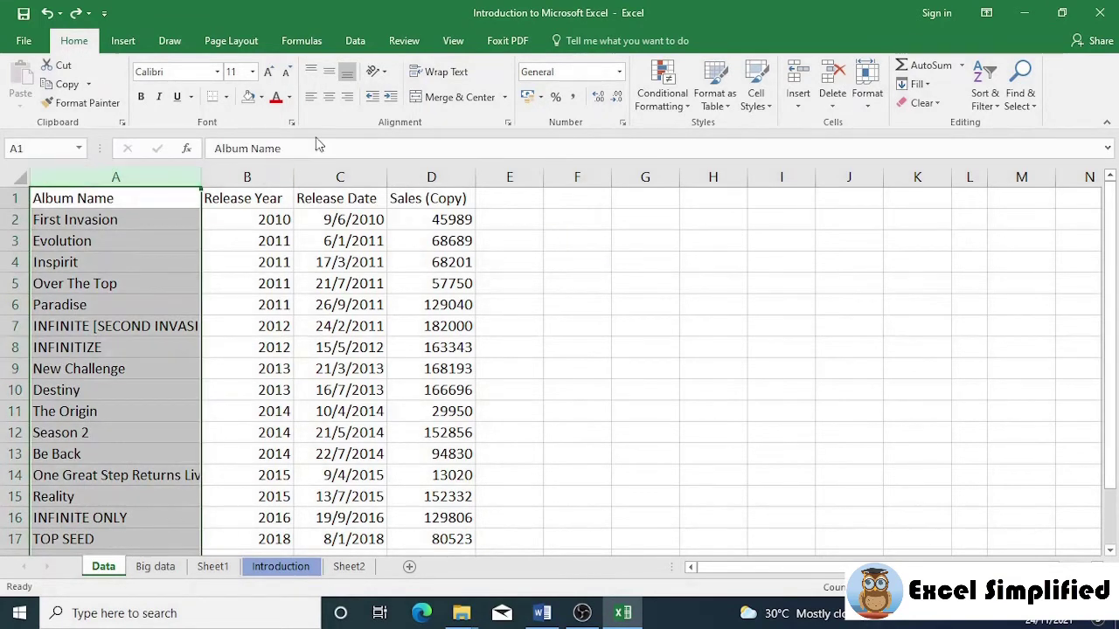
pyautogui.click(440, 73)
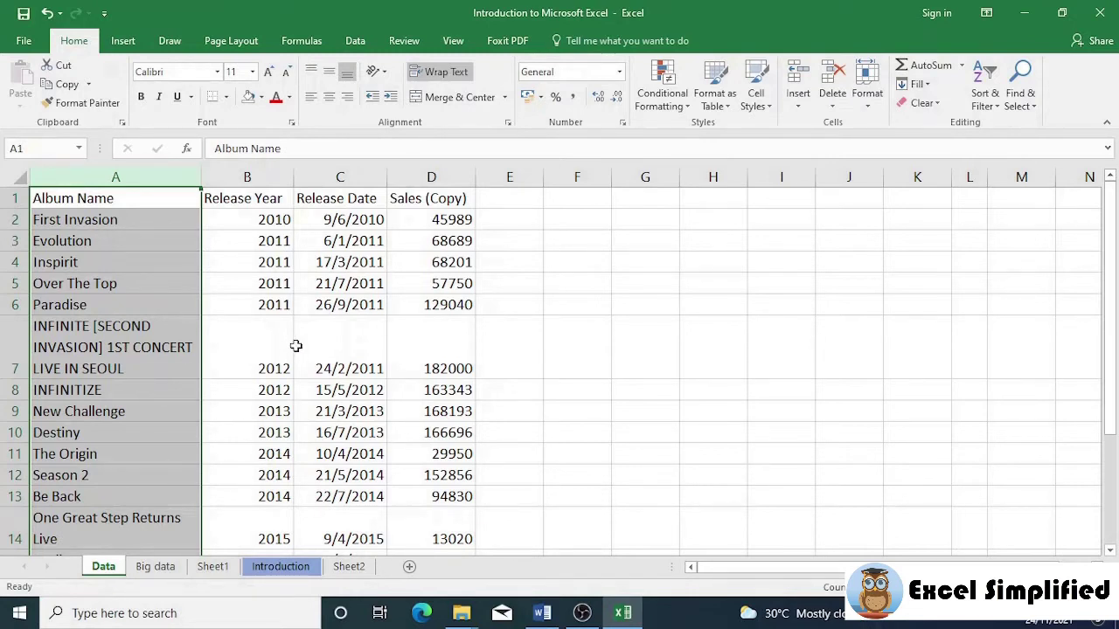
pyautogui.click(551, 323)
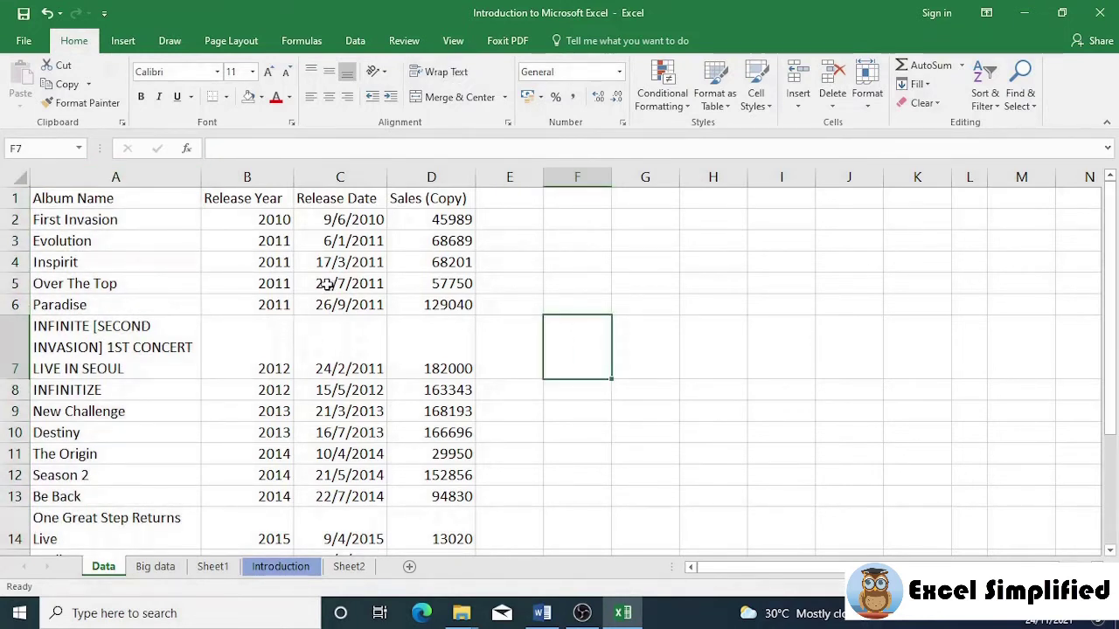
# Middle-align the contents of all cells on the Data sheet vertically
pyautogui.click(271, 360)
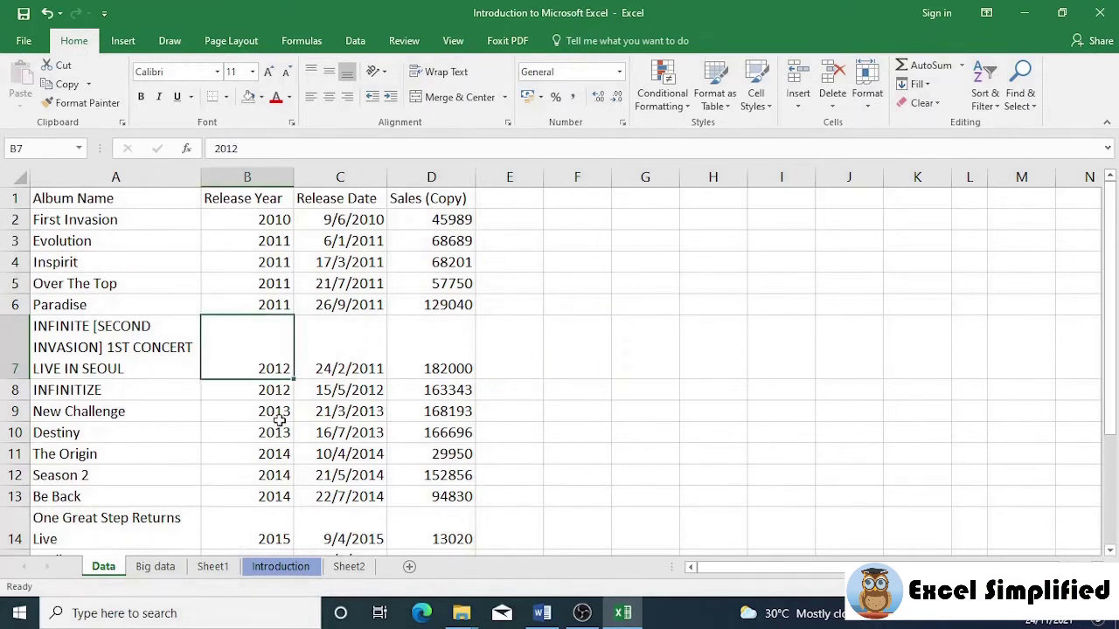
pyautogui.click(361, 359)
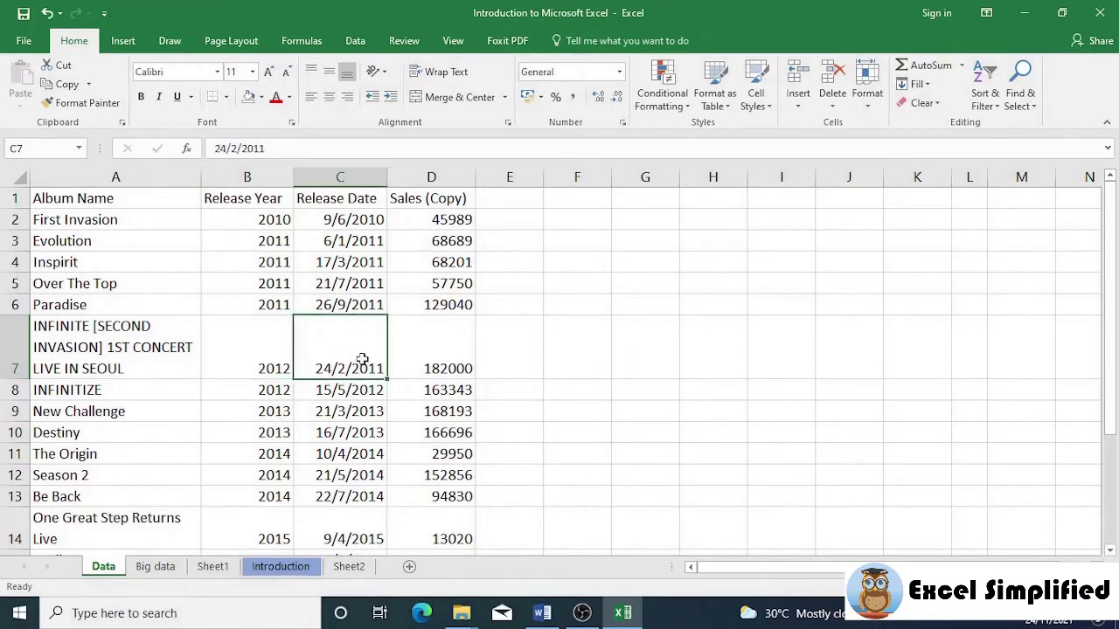
pyautogui.click(460, 351)
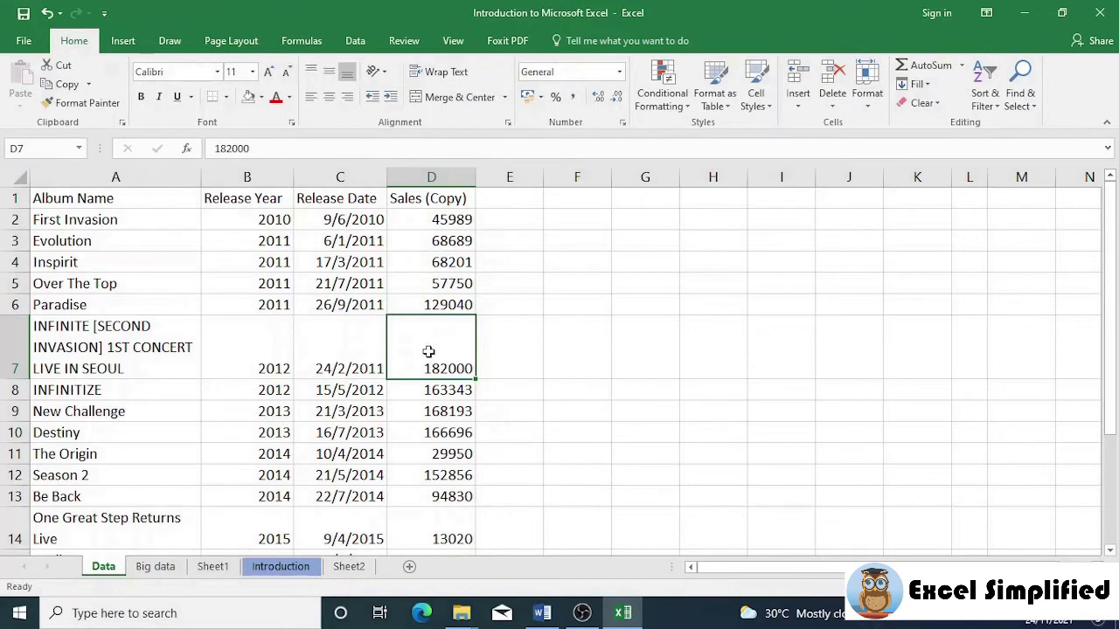
pyautogui.click(11, 178)
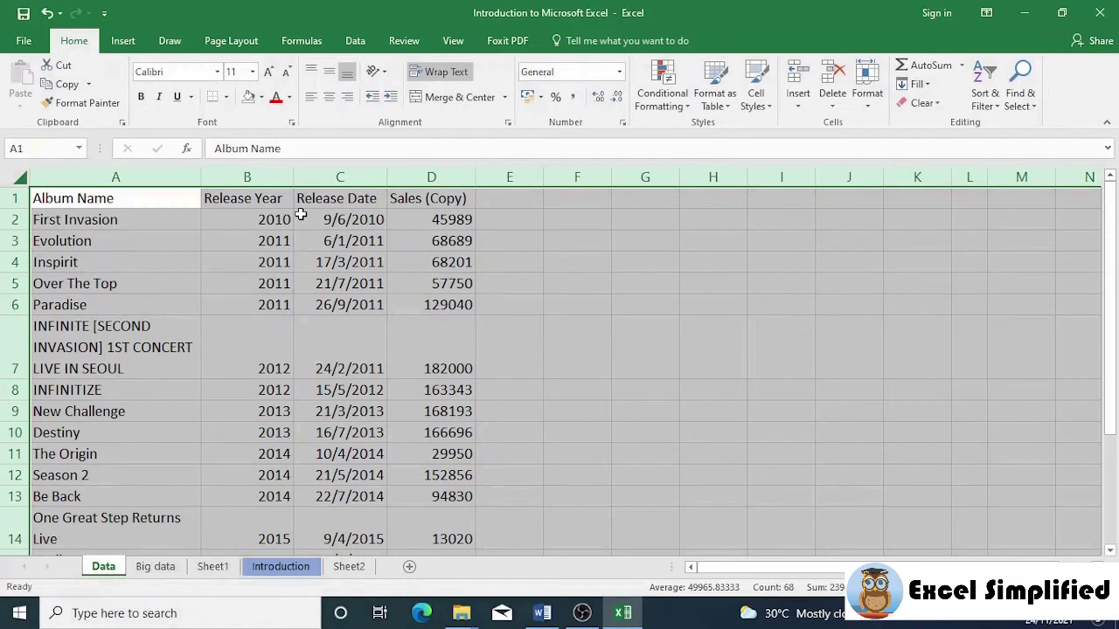
pyautogui.click(329, 75)
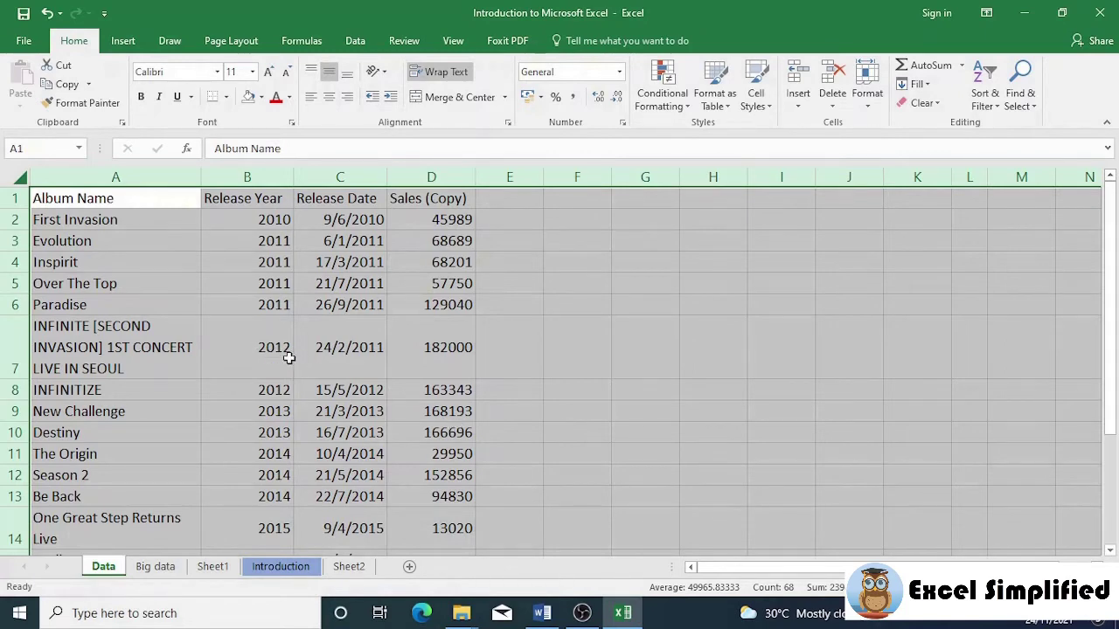
pyautogui.click(514, 288)
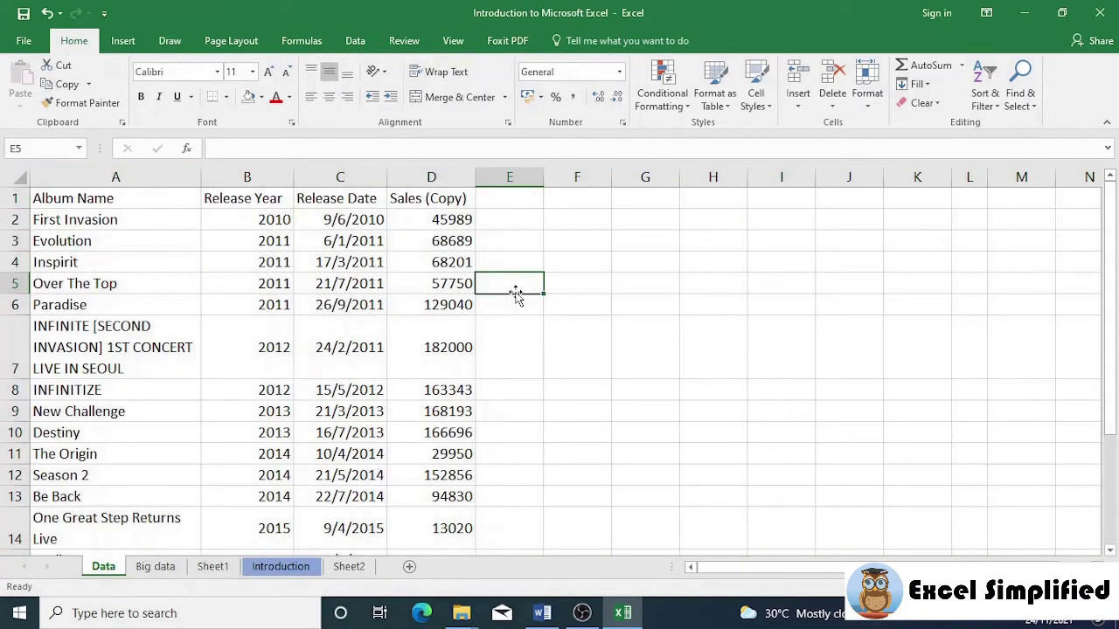
# Centre the Release Year values in column B horizontally
pyautogui.click(247, 178)
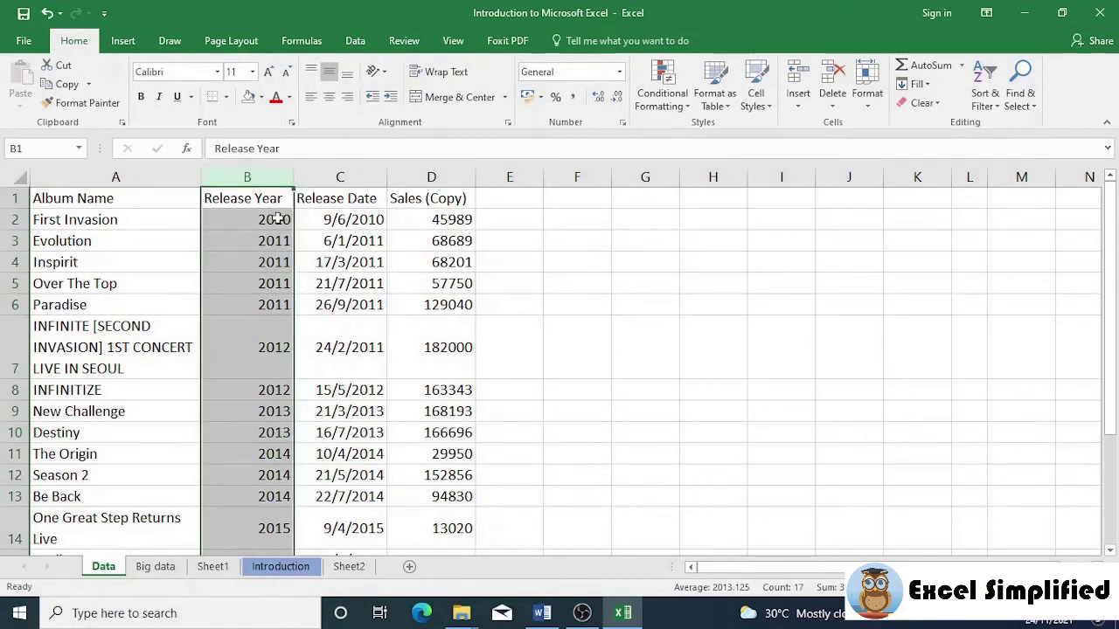
pyautogui.click(330, 97)
pyautogui.click(516, 385)
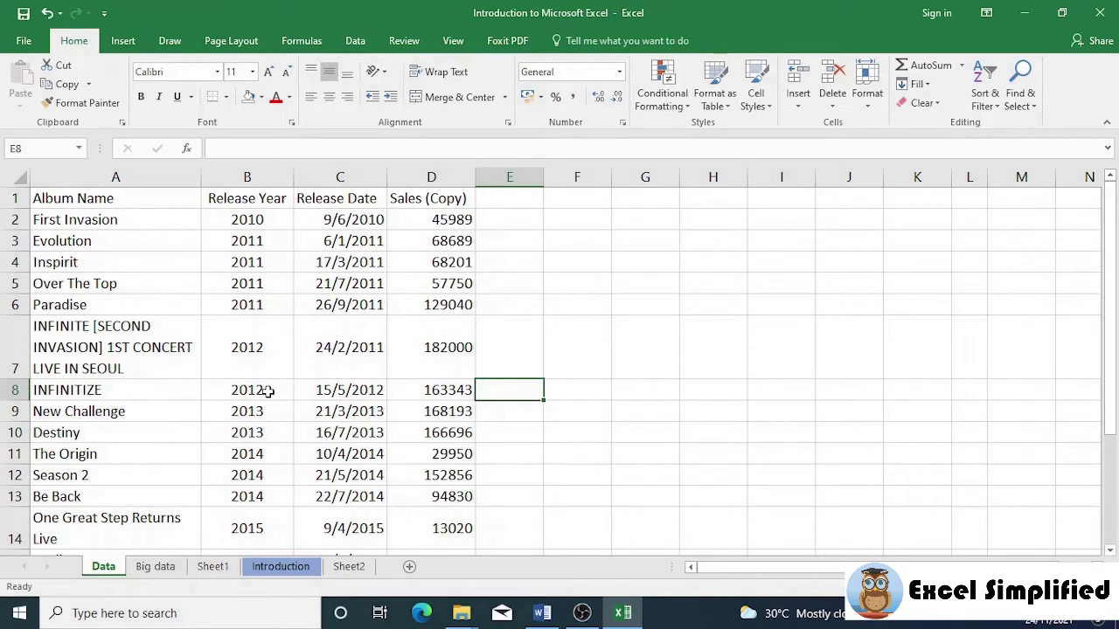
# Apply the comma number style to the Sales (Copy) figures in column D
pyautogui.click(436, 308)
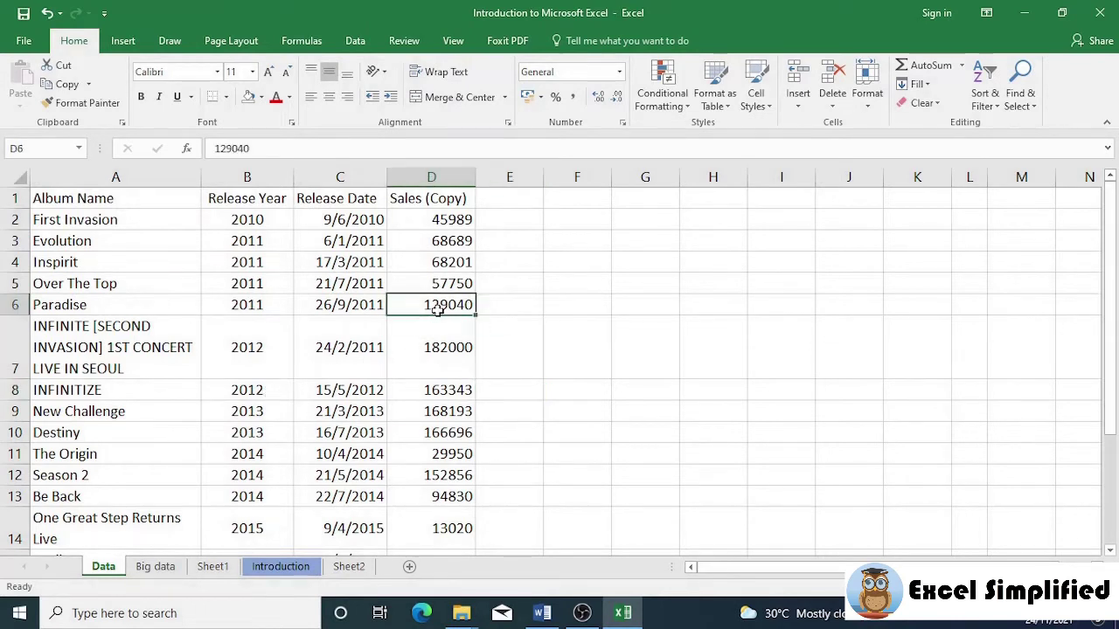
pyautogui.click(442, 175)
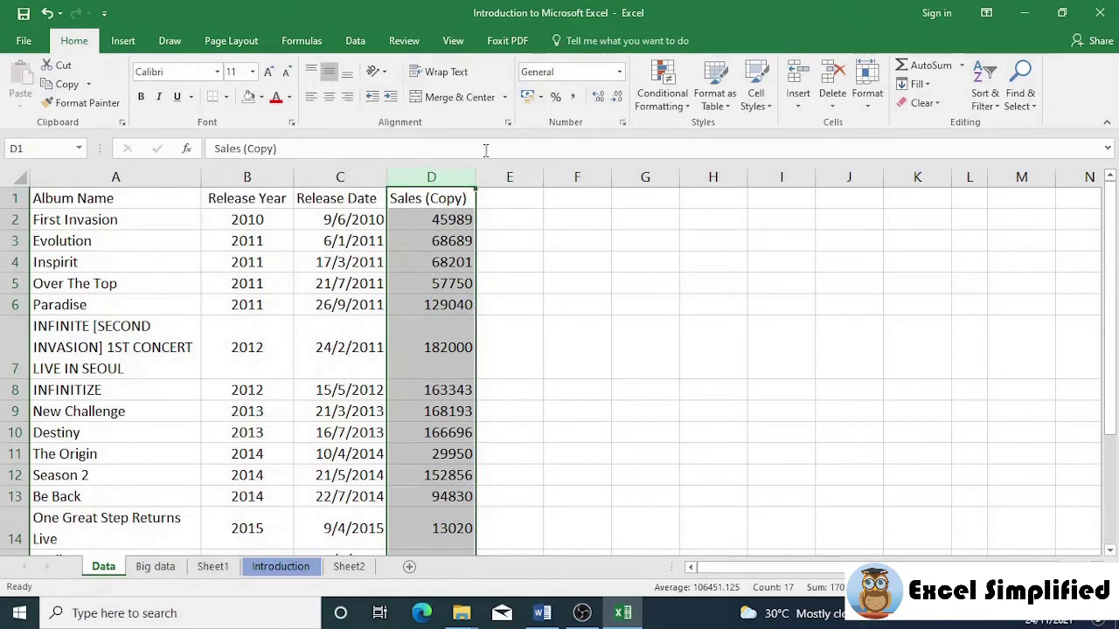
pyautogui.click(574, 98)
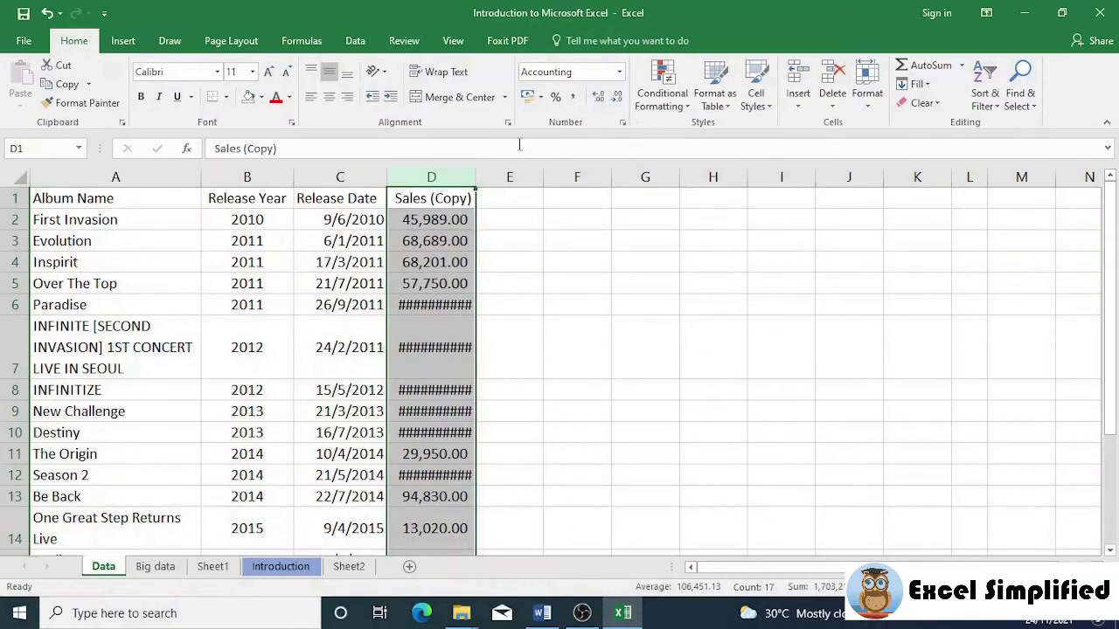
# Autofit column D to its sales figures and reduce them to zero decimal places
pyautogui.click(444, 306)
pyautogui.click(446, 347)
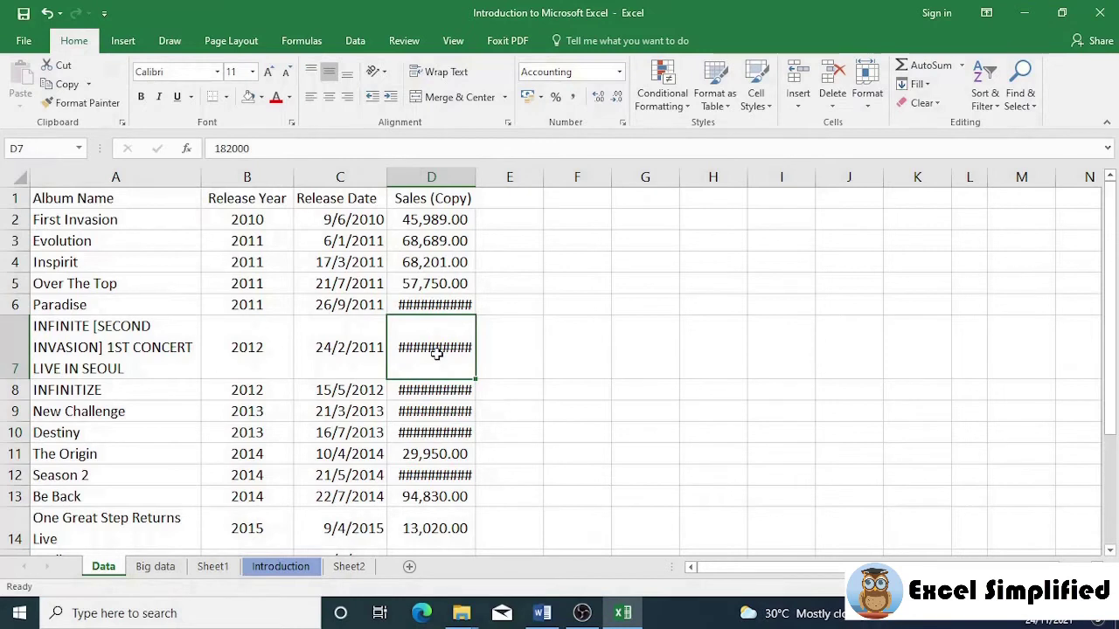
pyautogui.click(454, 176)
pyautogui.doubleClick(475, 176)
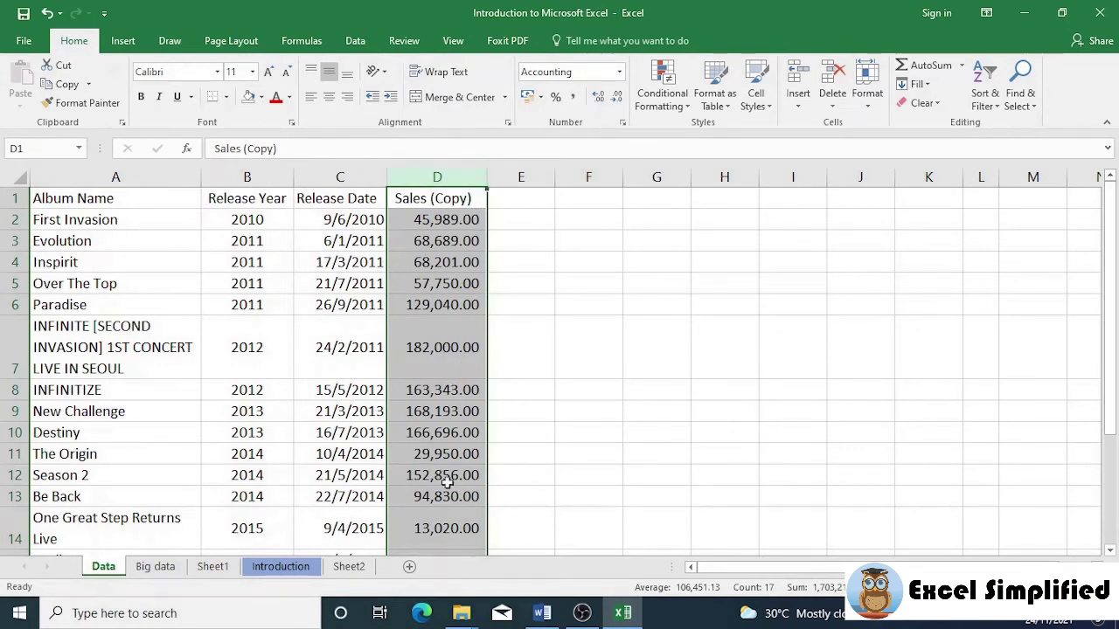
pyautogui.click(617, 101)
pyautogui.click(617, 101)
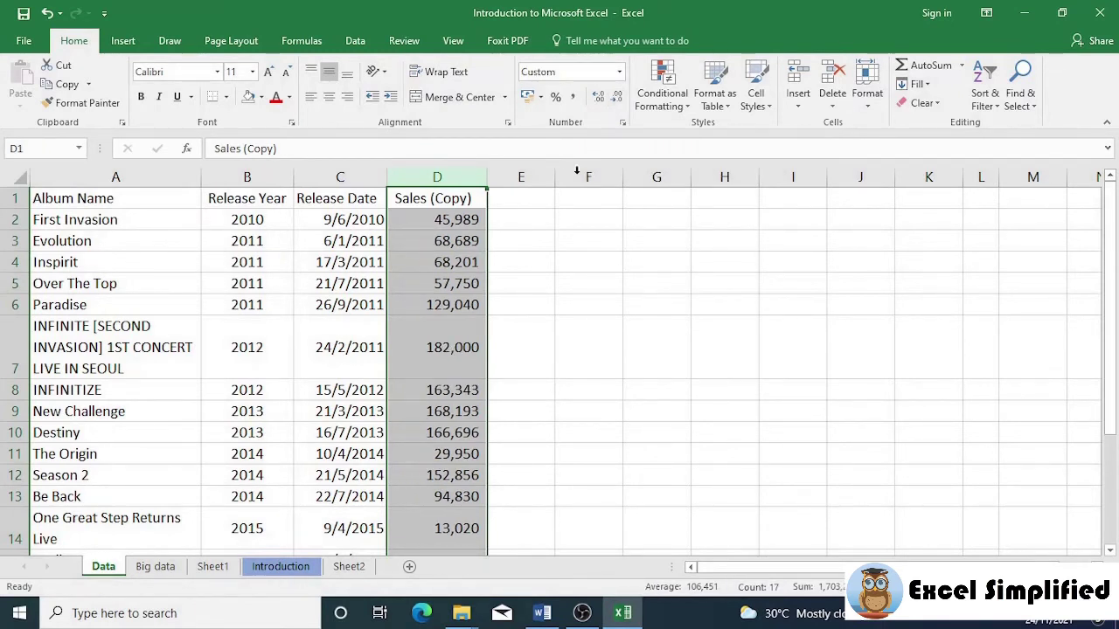
# Examine the currency symbols offered by the Accounting format for column D and close Format Cells without changes
pyautogui.rightClick(460, 310)
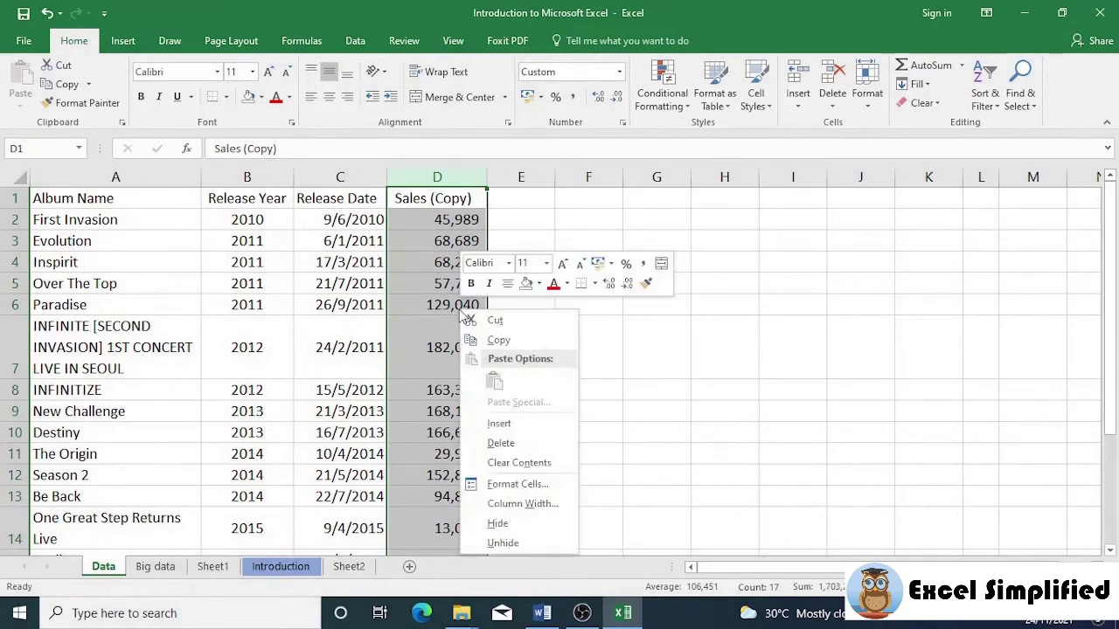
pyautogui.click(515, 483)
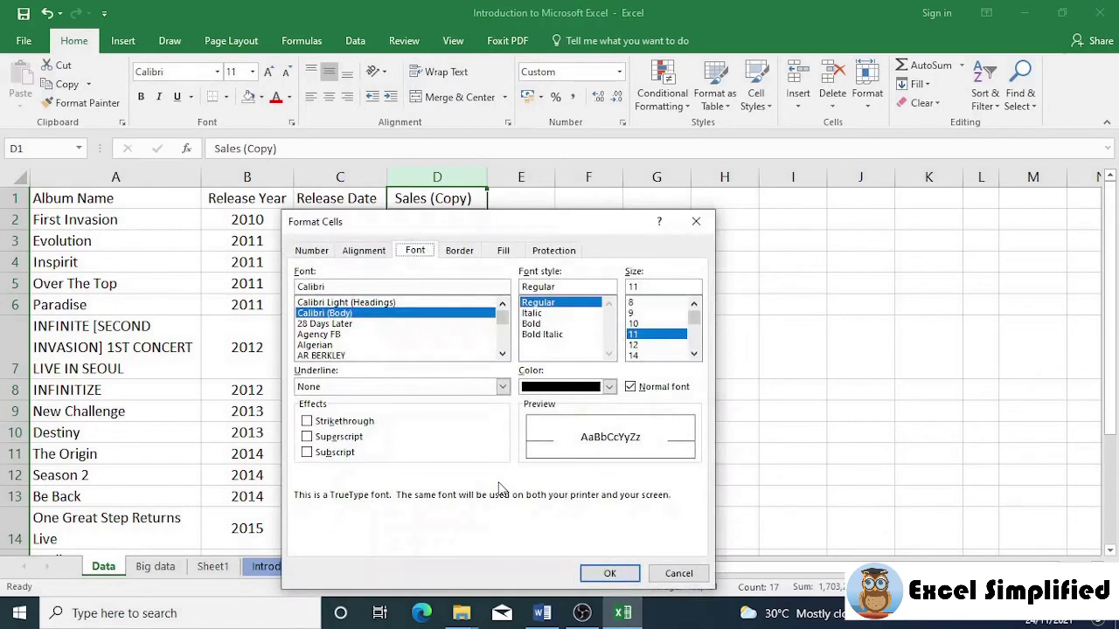
pyautogui.click(313, 251)
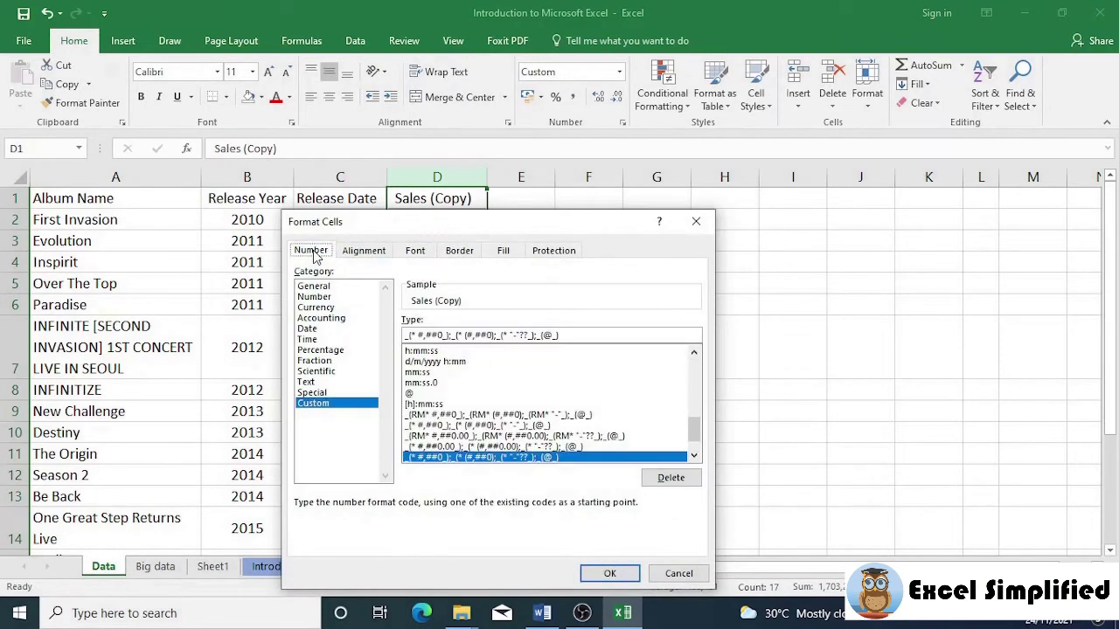
pyautogui.click(337, 320)
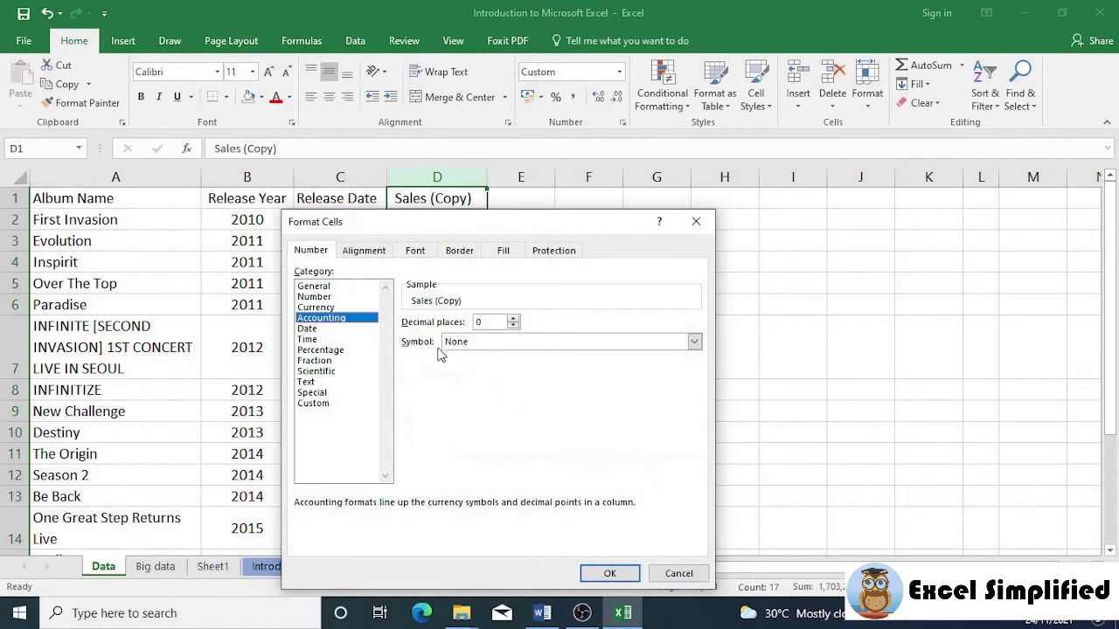
pyautogui.click(695, 343)
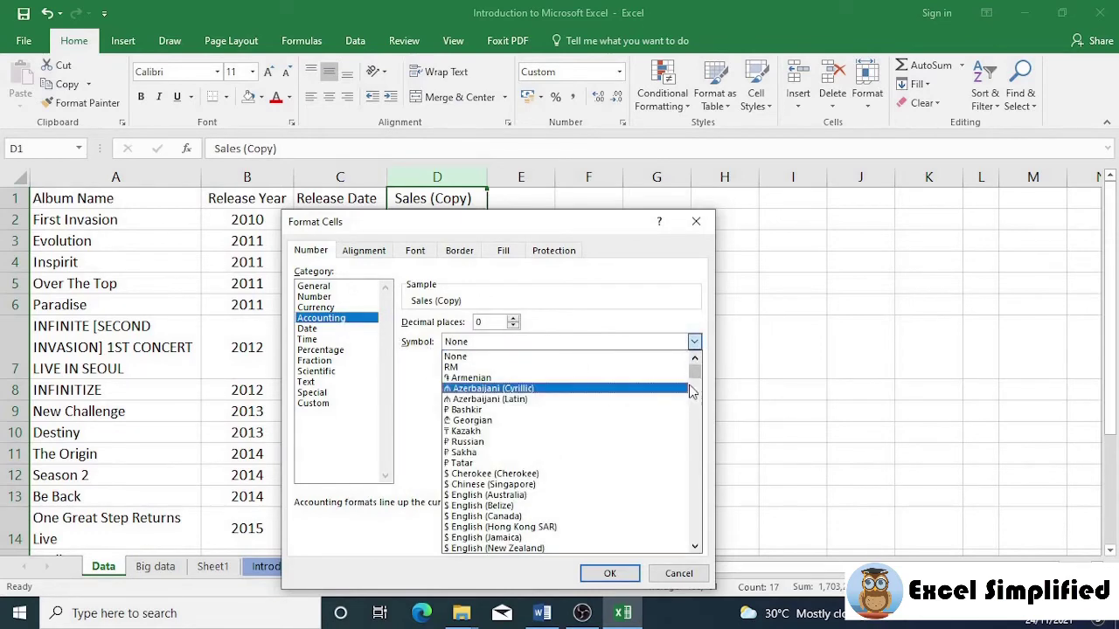
pyautogui.moveTo(696, 372)
pyautogui.mouseDown()
pyautogui.moveTo(702, 437)
pyautogui.moveTo(708, 369)
pyautogui.mouseUp()
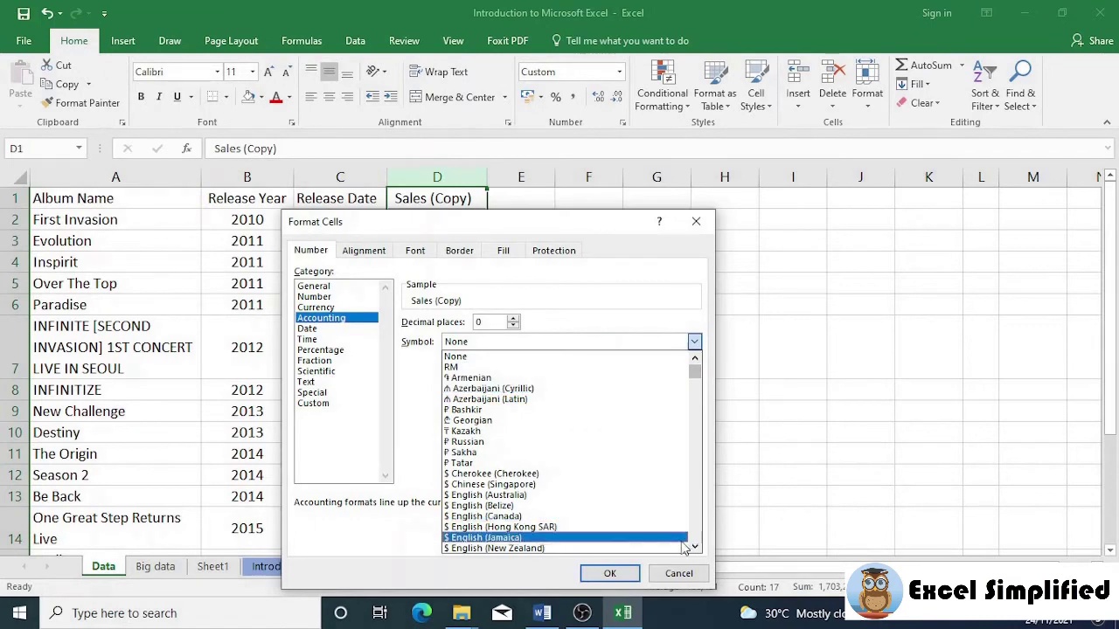
pyautogui.click(662, 574)
pyautogui.click(658, 572)
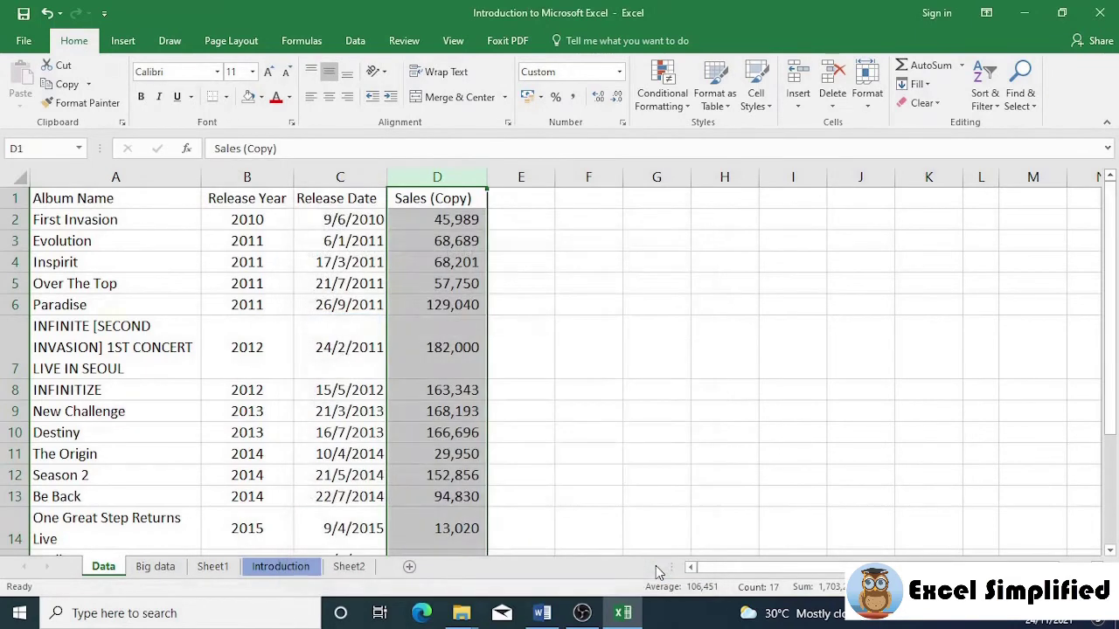
pyautogui.click(638, 326)
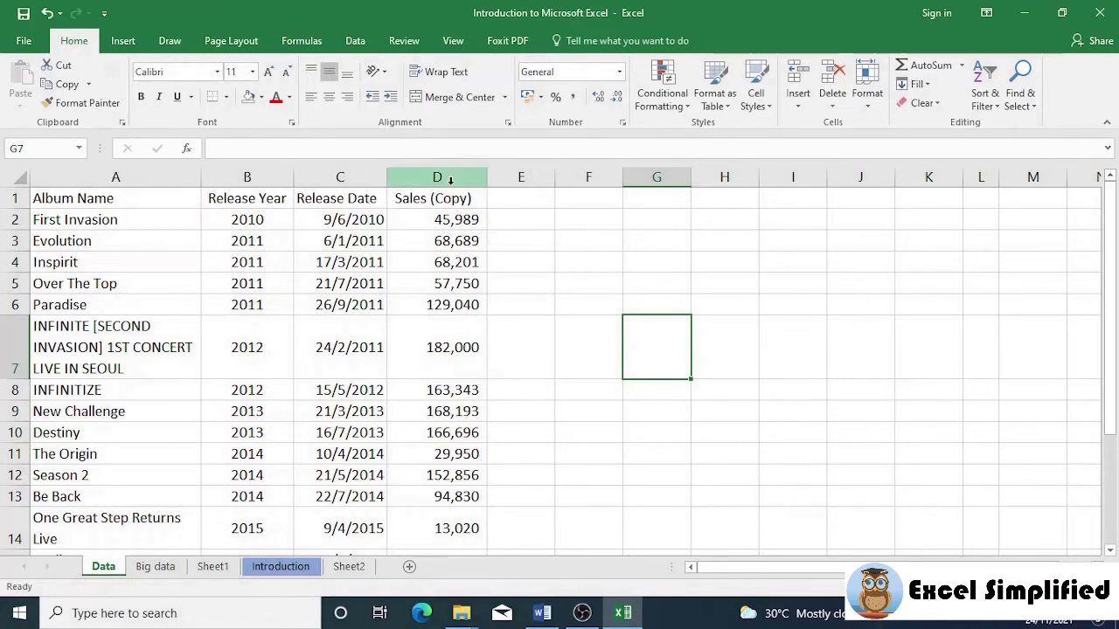
# Sort the album table in columns A to D by Sales (Copy) values, Largest to Smallest, treating row 1 as headers
pyautogui.moveTo(442, 176); pyautogui.dragTo(164, 179)
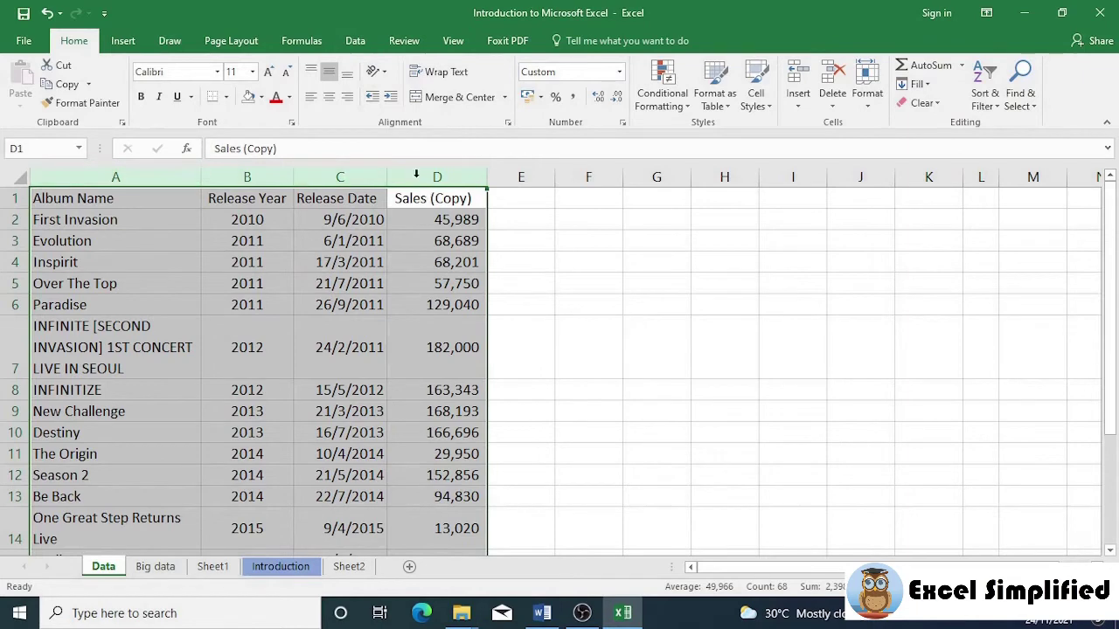
pyautogui.click(357, 43)
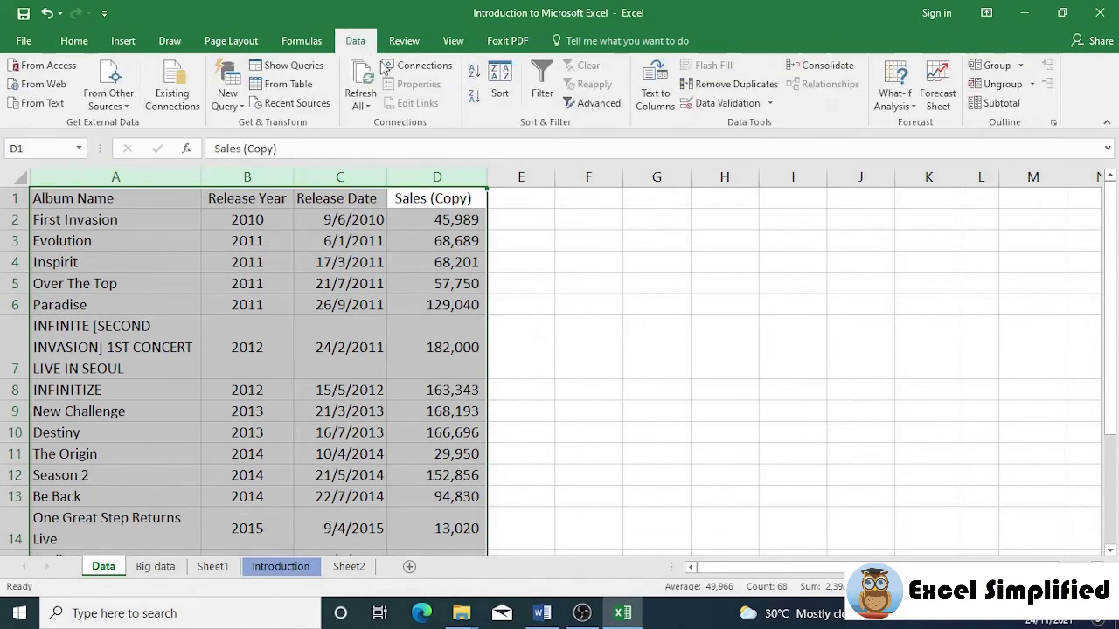
pyautogui.click(500, 94)
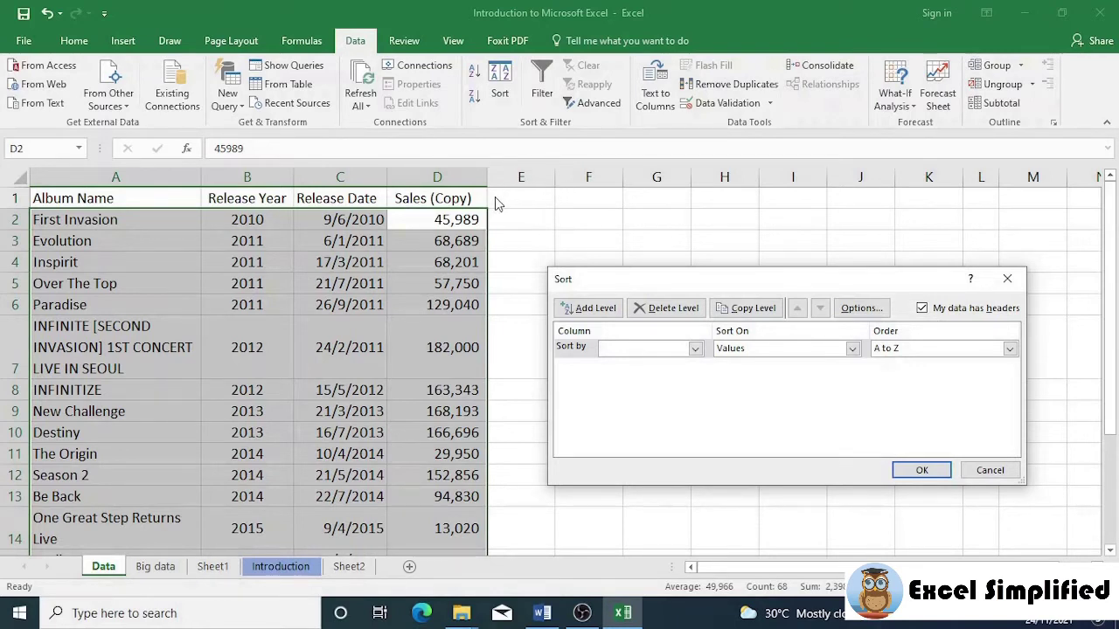
pyautogui.click(695, 348)
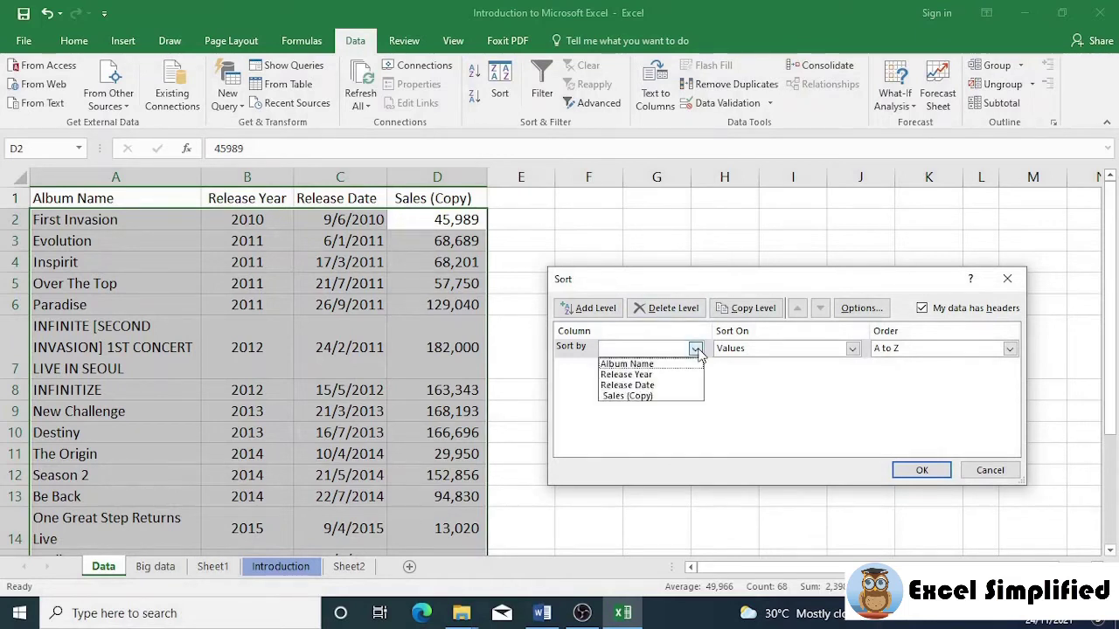
pyautogui.click(657, 400)
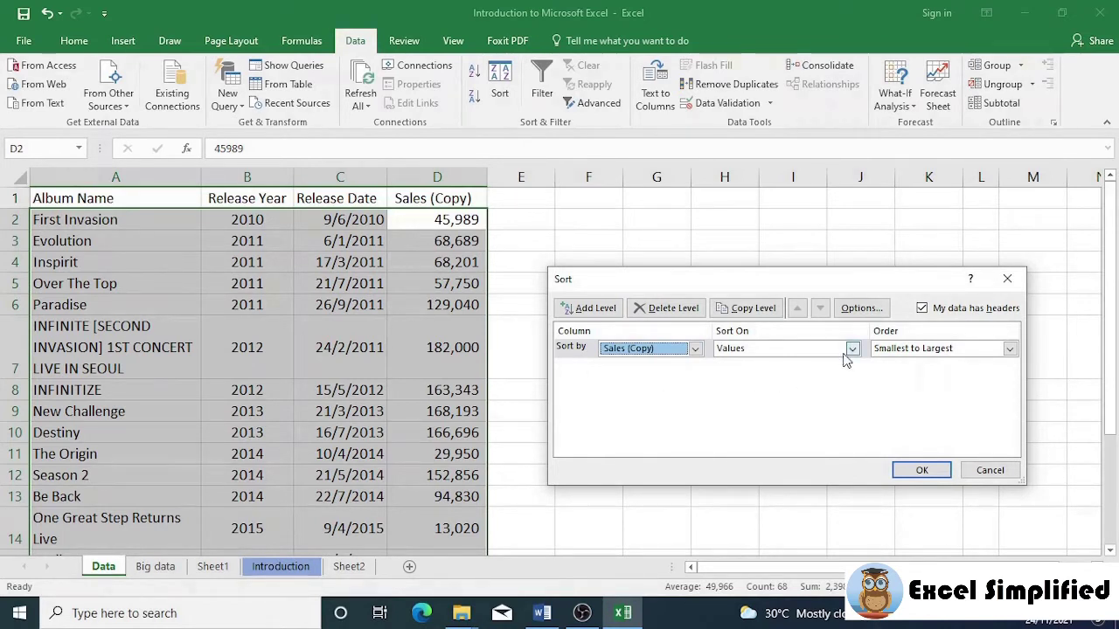
pyautogui.click(1010, 349)
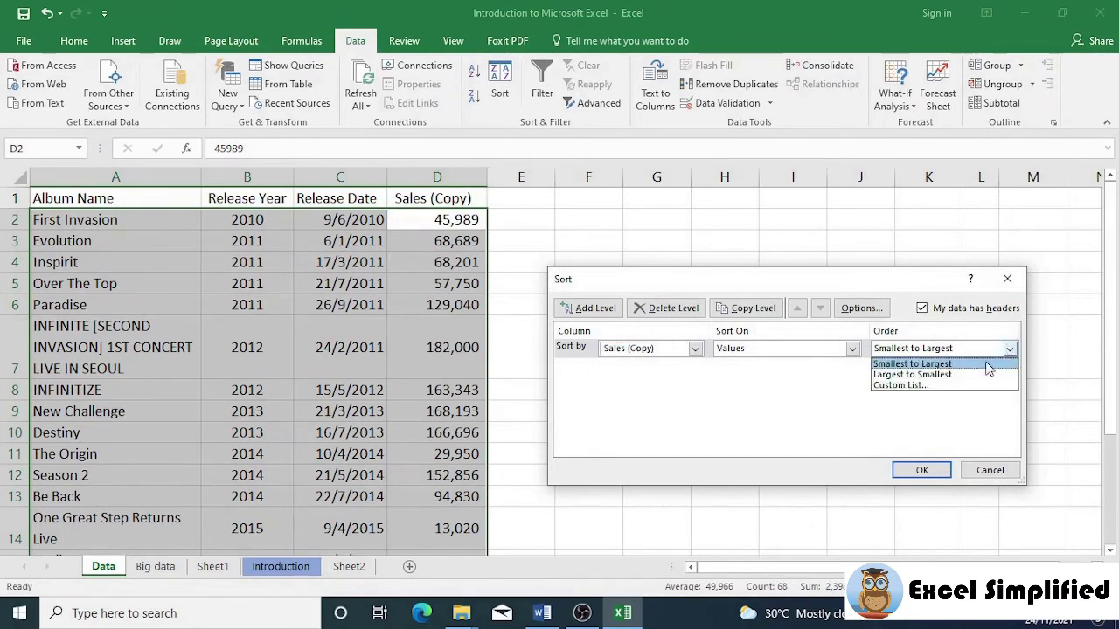
pyautogui.click(966, 375)
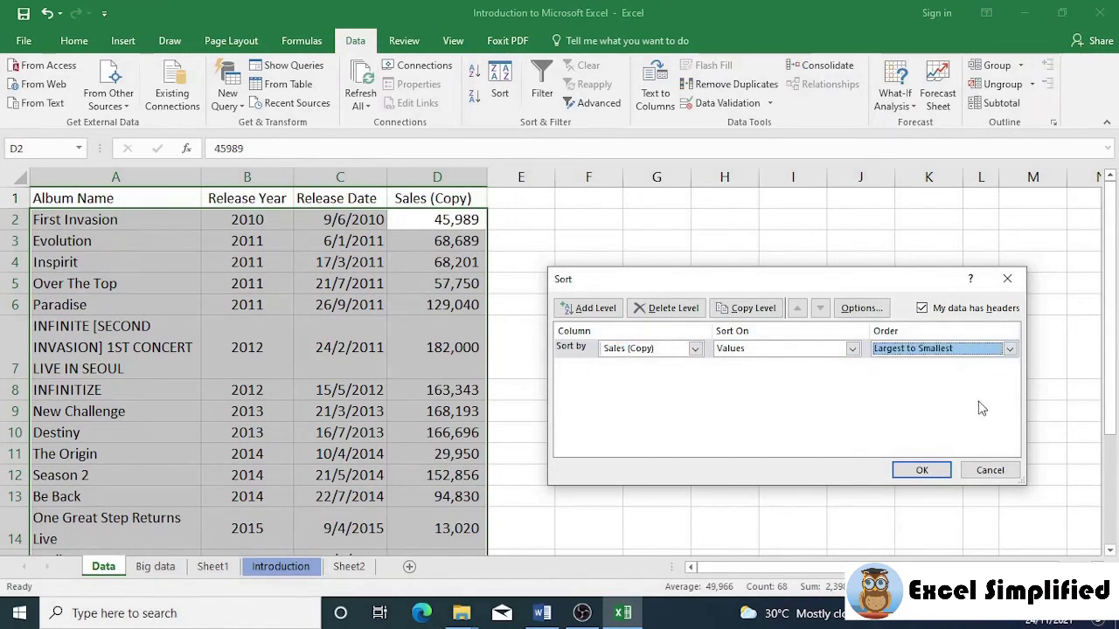
pyautogui.click(923, 471)
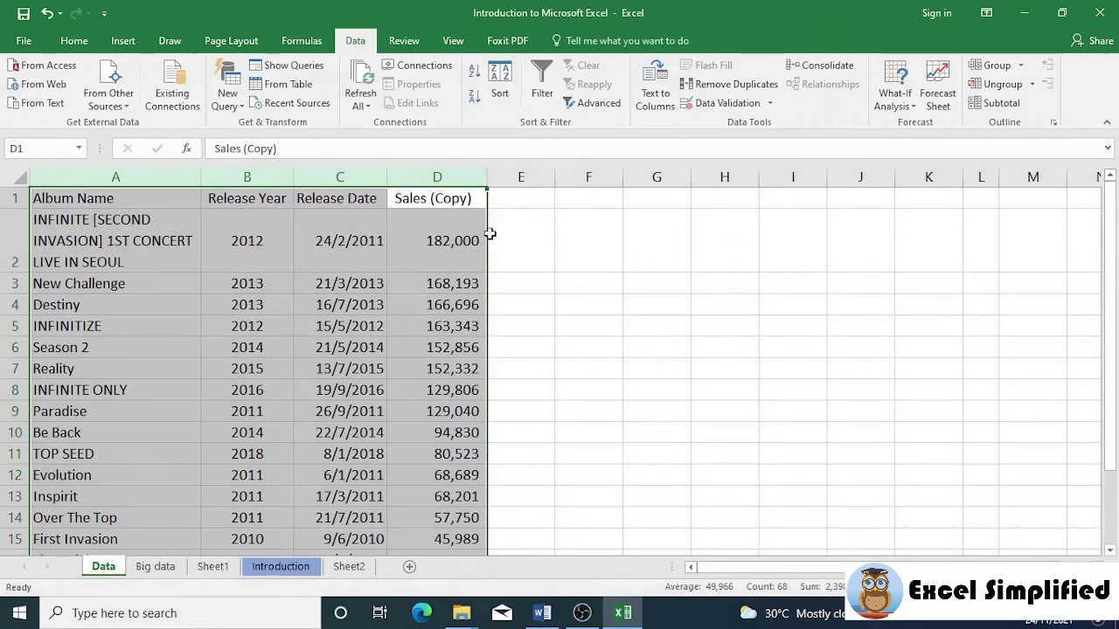
pyautogui.click(191, 237)
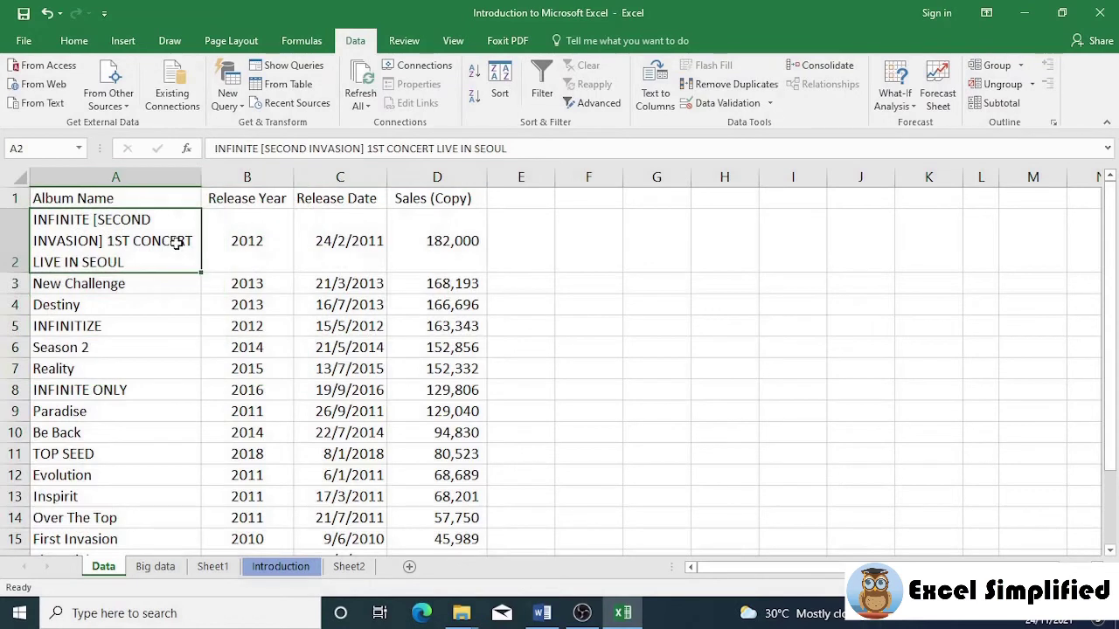
pyautogui.click(463, 258)
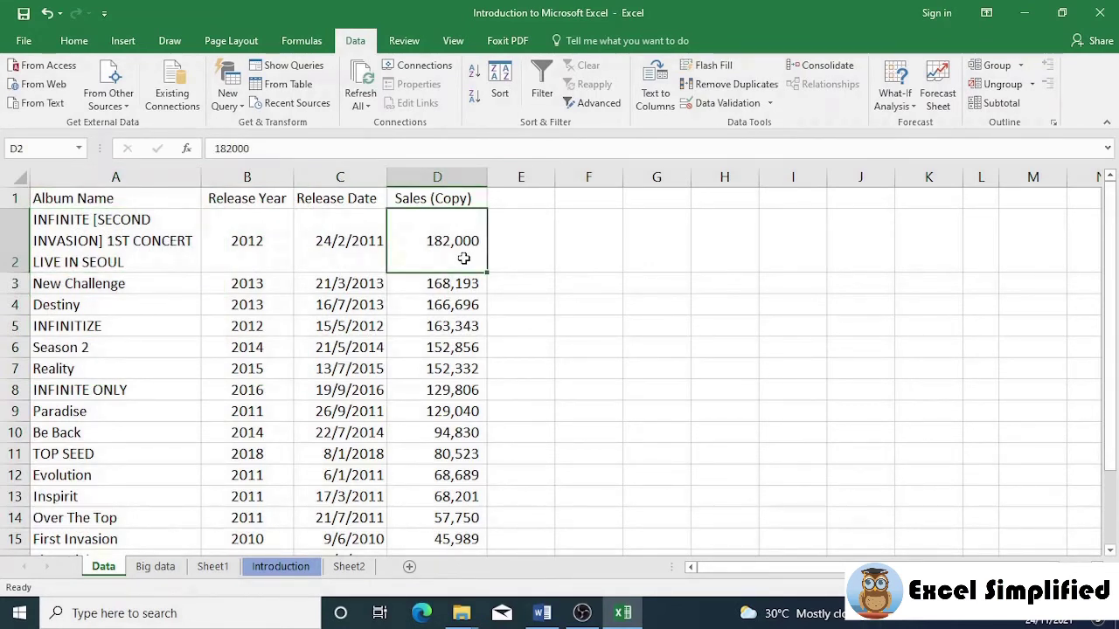
# Insert a new column before Album Name and enter the header Rank in its first cell
pyautogui.click(135, 176)
pyautogui.rightClick(138, 180)
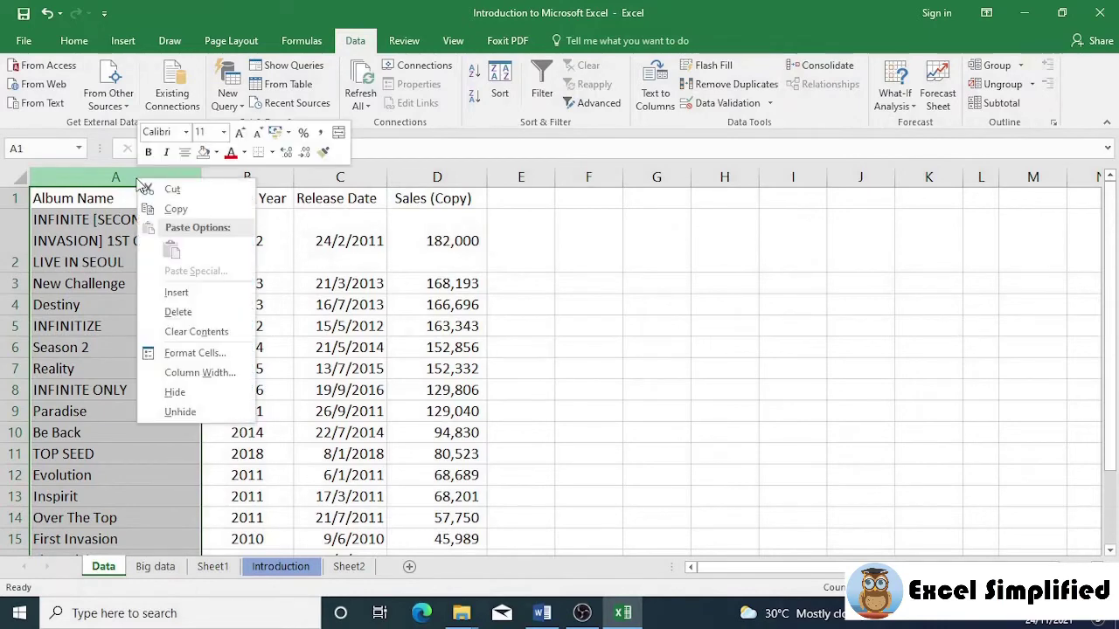
pyautogui.click(183, 295)
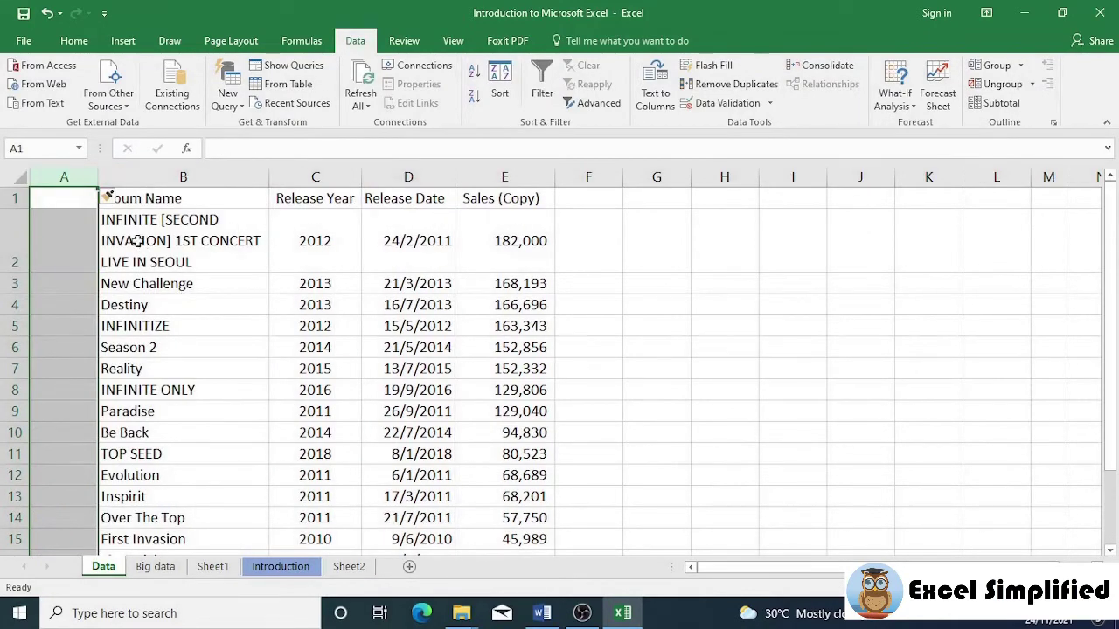
pyautogui.click(71, 247)
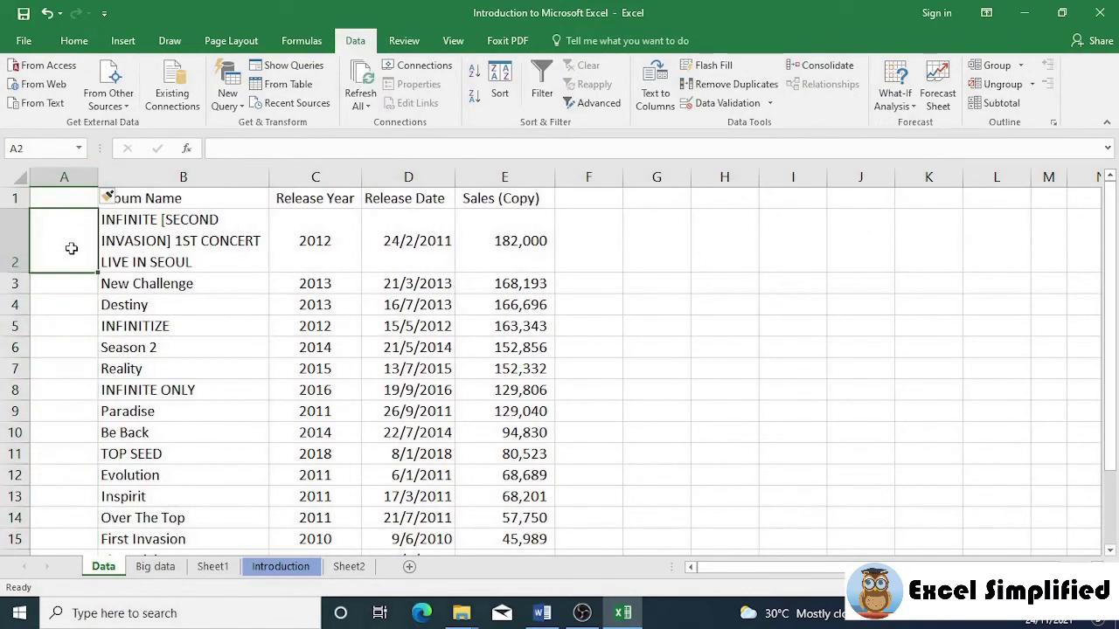
pyautogui.click(74, 194)
pyautogui.write('Rank')
pyautogui.press('Return')
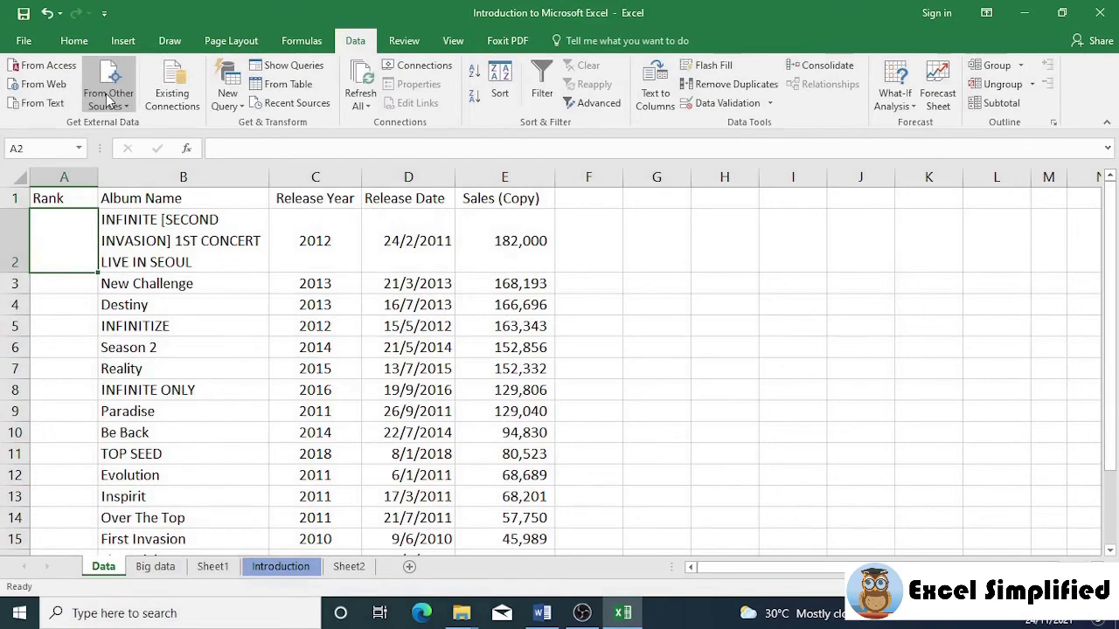
# Enter the first two ranks, 1 in A2 and 2 in A3
pyautogui.write('1')
pyautogui.press('Return')
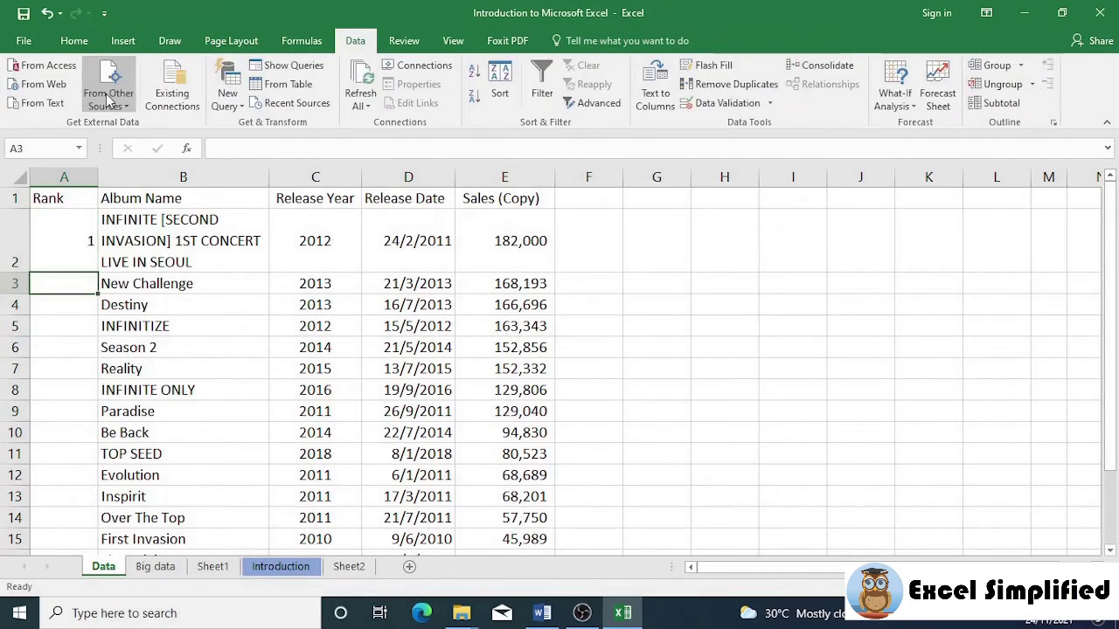
pyautogui.write('2')
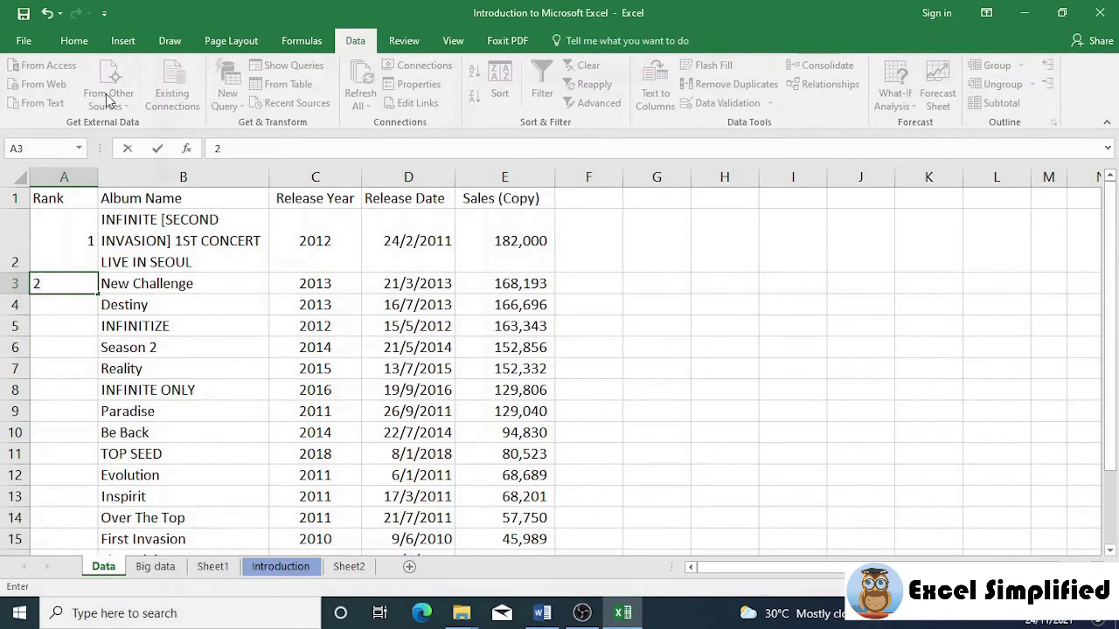
pyautogui.press('Return')
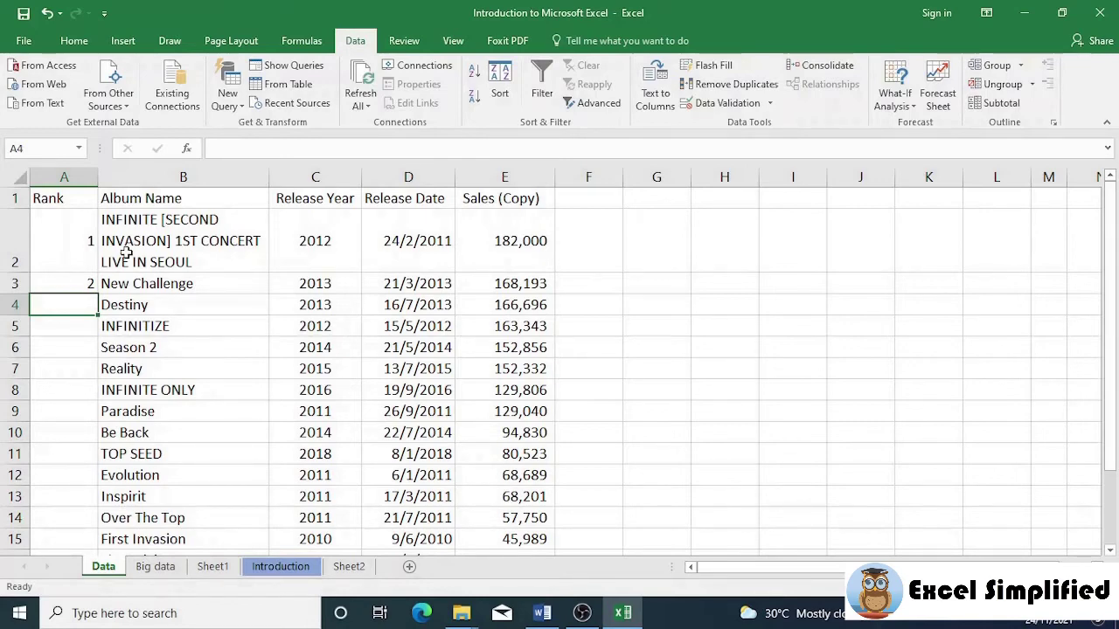
# Extend the number series from A2:A3 down the Rank column to the last album
pyautogui.scroll(-3, 135, 345)
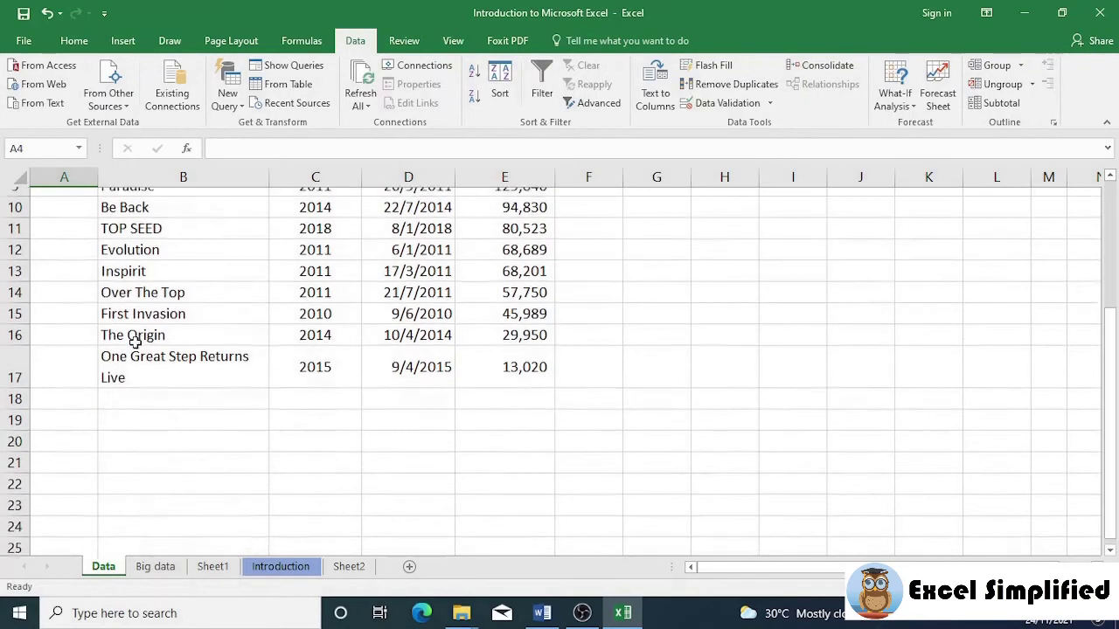
pyautogui.scroll(3, 136, 345)
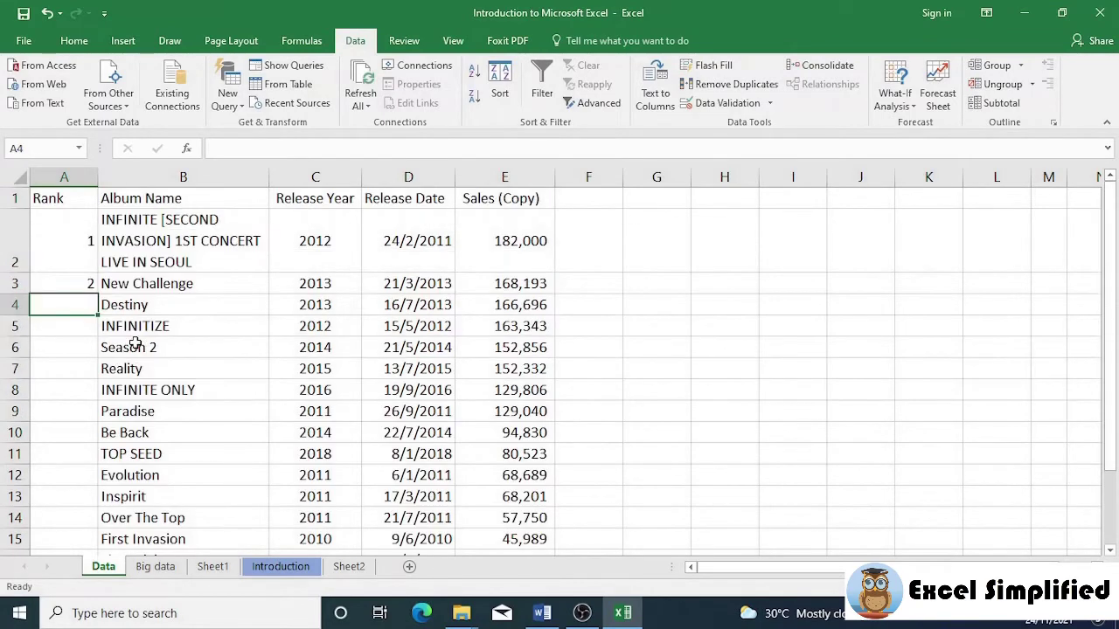
pyautogui.click(80, 246)
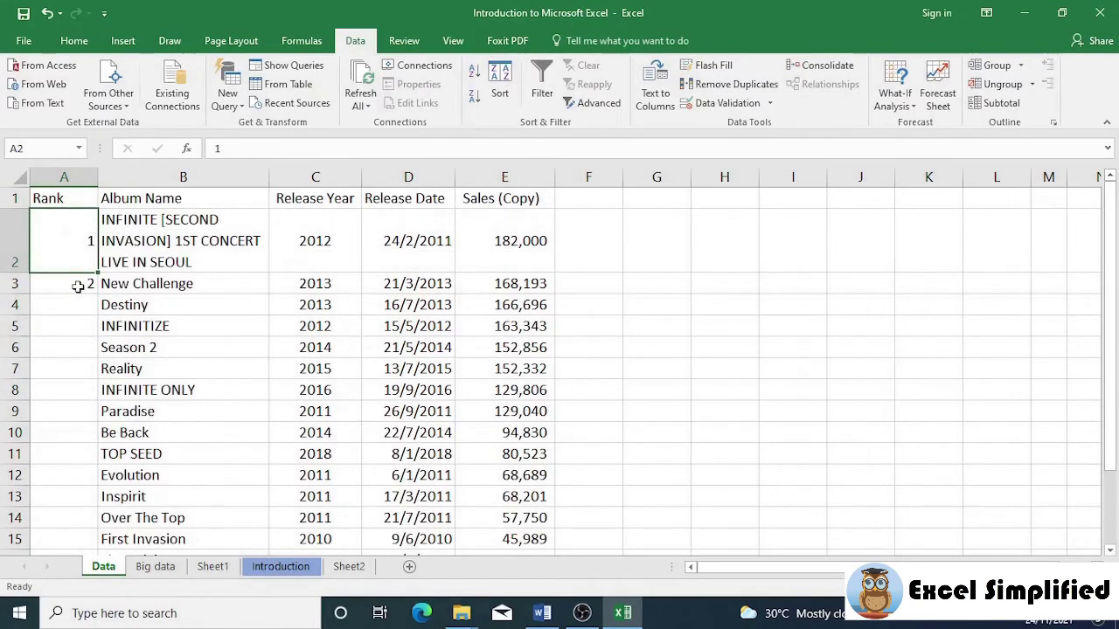
pyautogui.click(79, 286)
pyautogui.moveTo(83, 245); pyautogui.dragTo(82, 281)
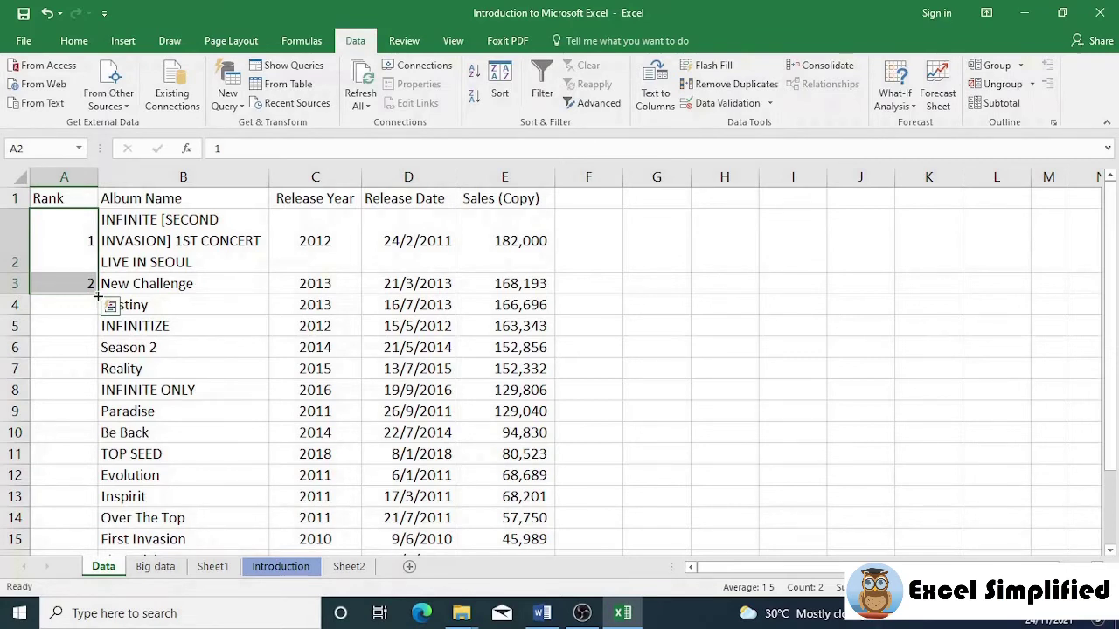
pyautogui.doubleClick(97, 297)
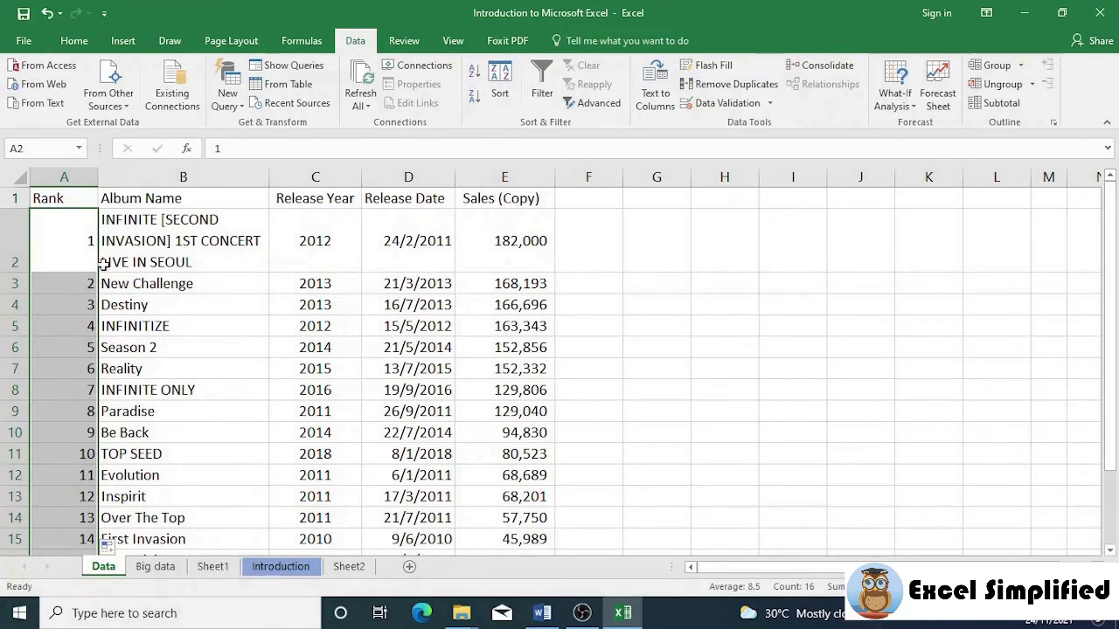
# Autofill the Rank column down from the single value 1 in A2
pyautogui.click(139, 261)
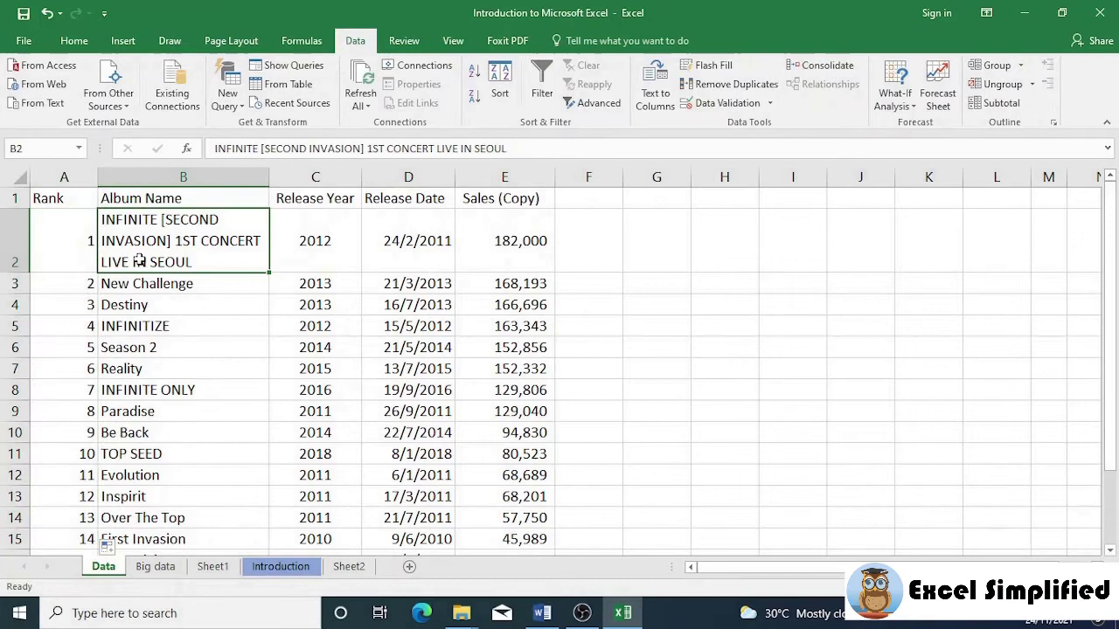
pyautogui.click(63, 248)
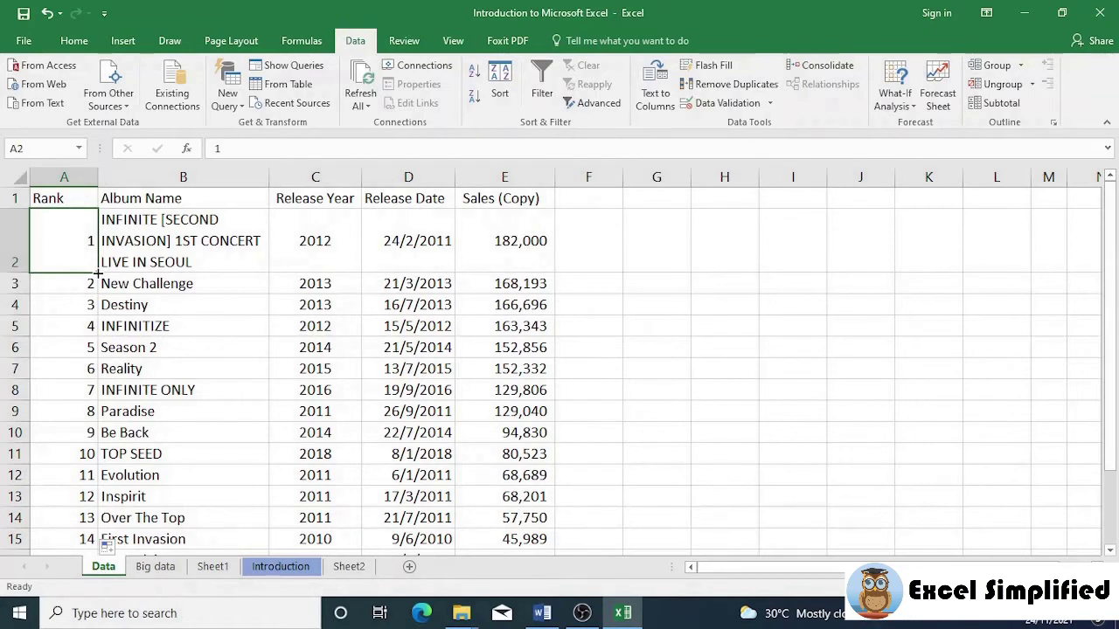
pyautogui.doubleClick(98, 272)
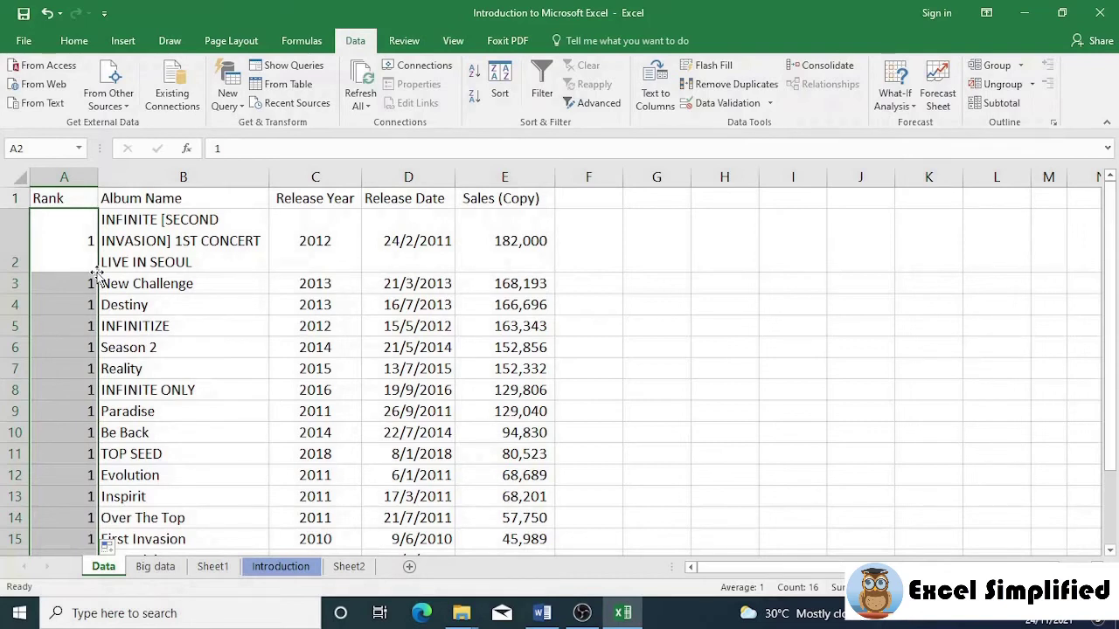
# Set A3 to 2 and refill the Rank column as a series from A2:A3
pyautogui.click(74, 281)
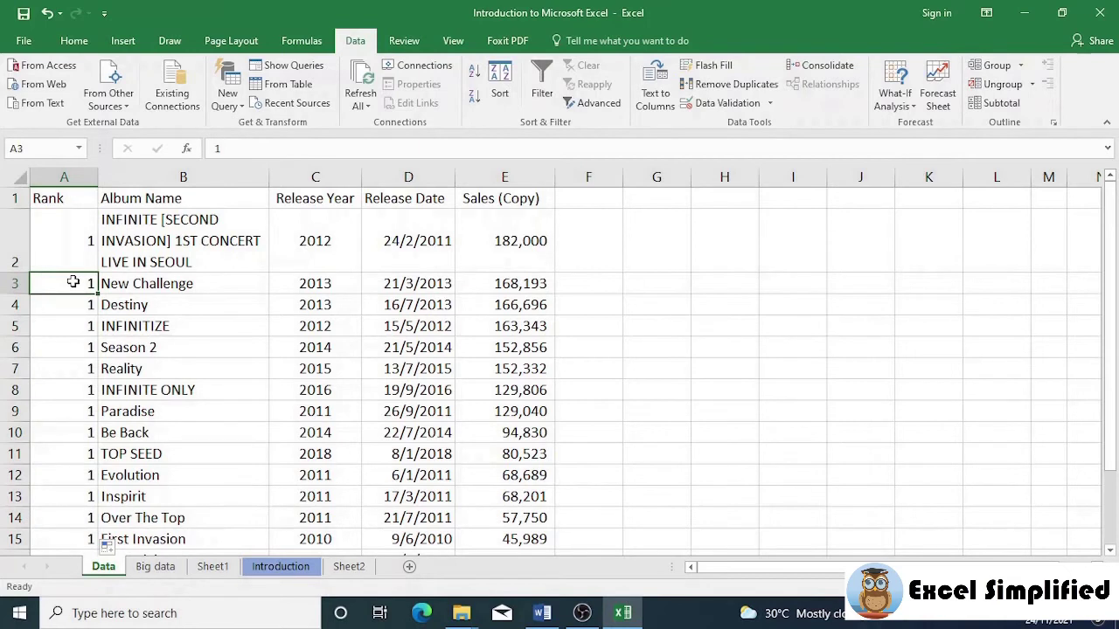
pyautogui.write('2')
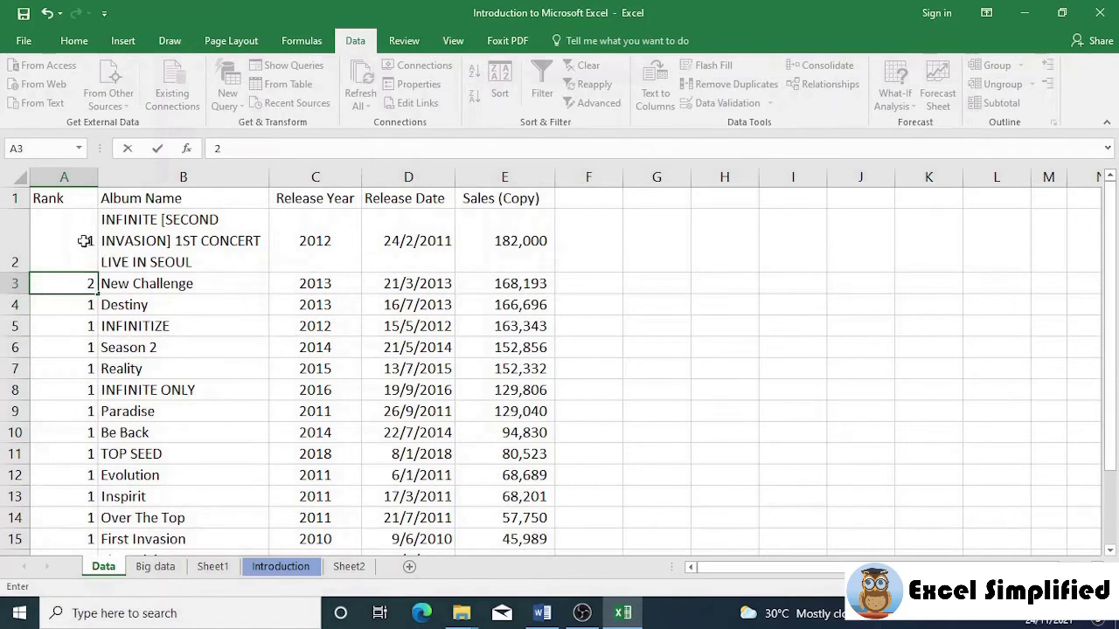
pyautogui.moveTo(82, 232); pyautogui.dragTo(96, 294)
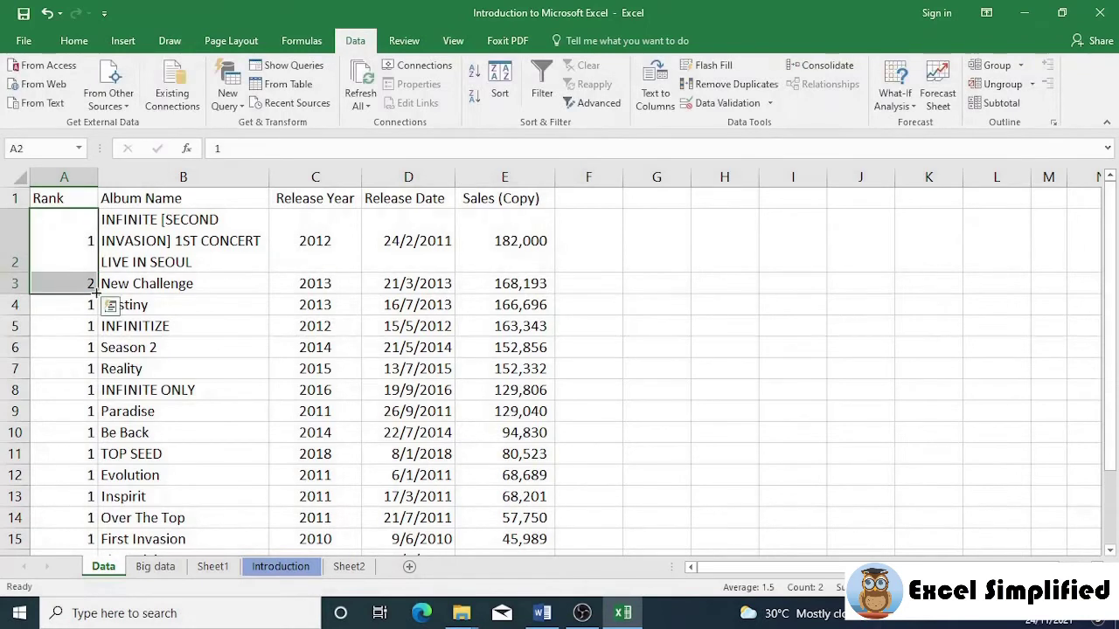
pyautogui.doubleClick(96, 295)
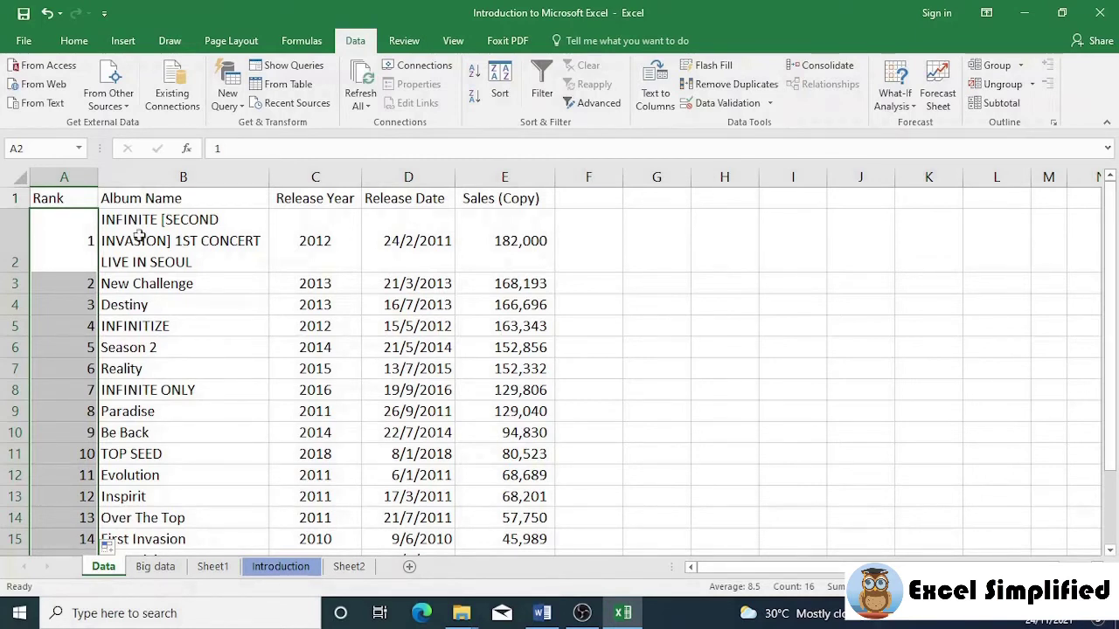
# Centre the rank numbers in column A horizontally
pyautogui.click(75, 41)
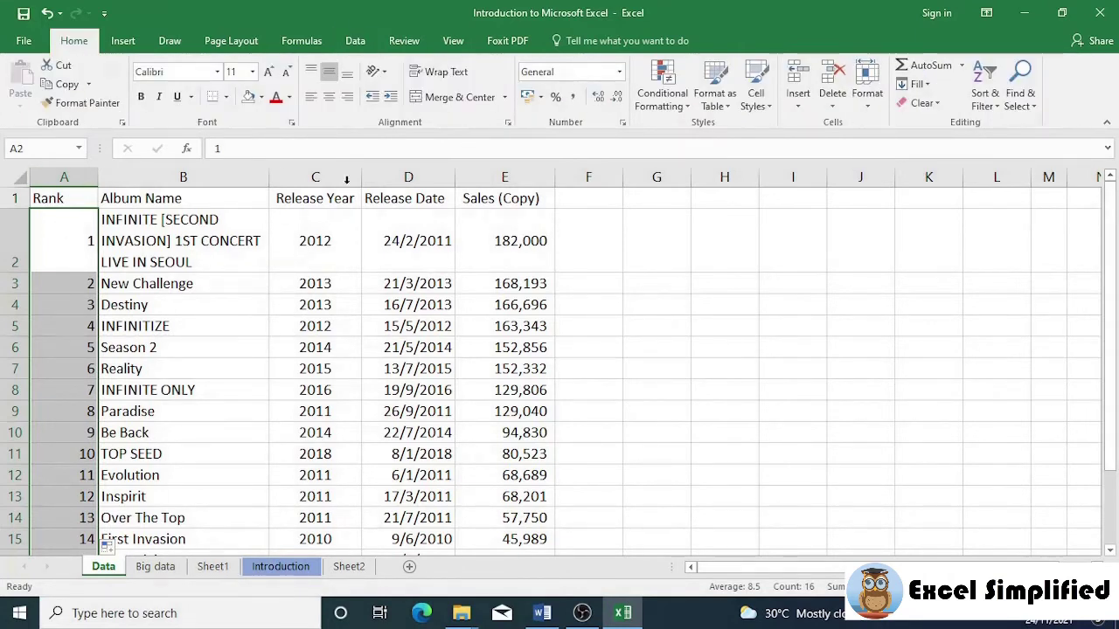
pyautogui.click(332, 102)
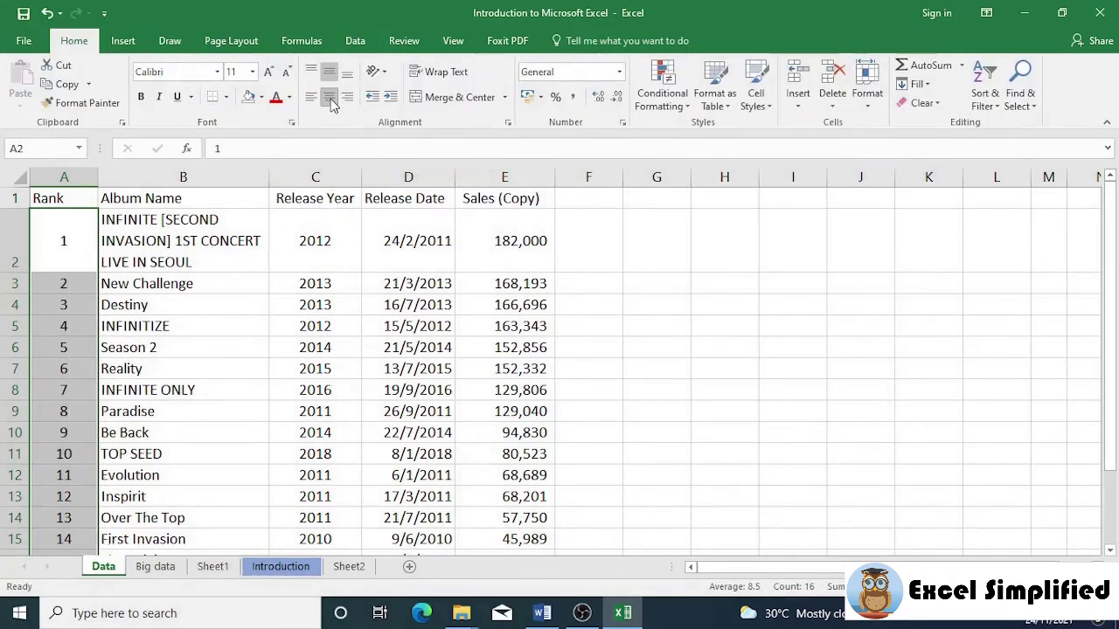
pyautogui.click(233, 365)
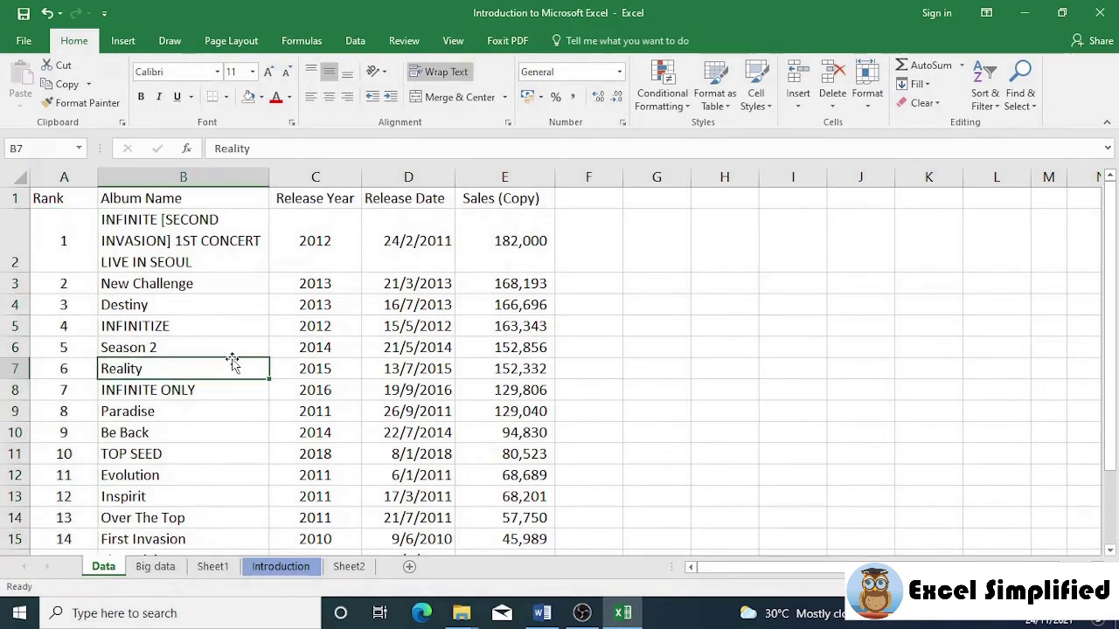
# Turn on filtering for the album table and filter Release Year to show only 2011
pyautogui.click(355, 42)
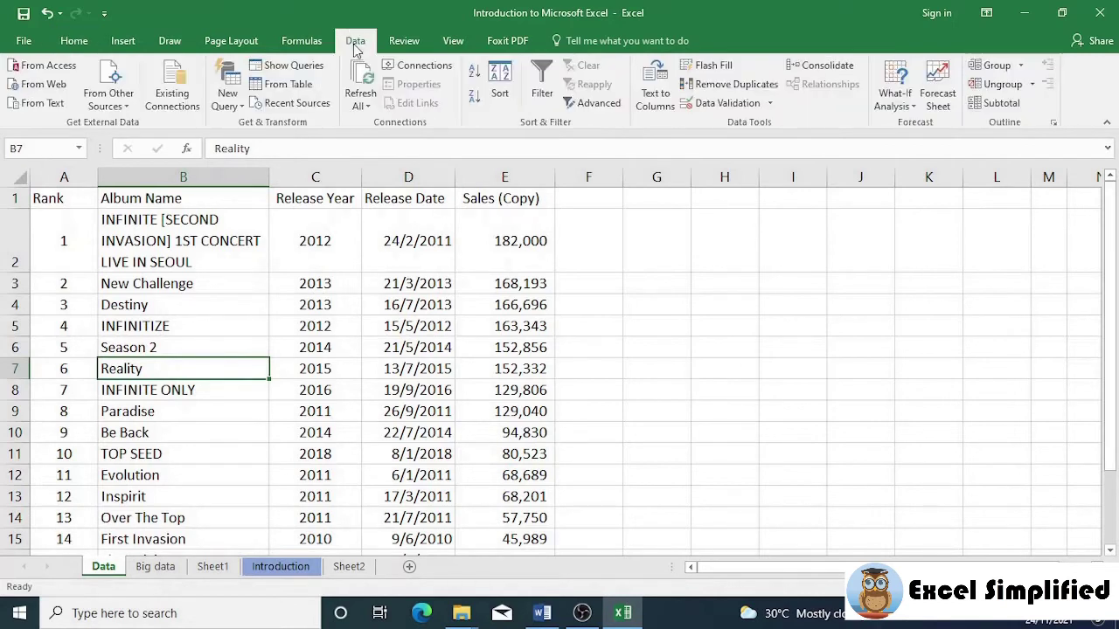
pyautogui.click(542, 96)
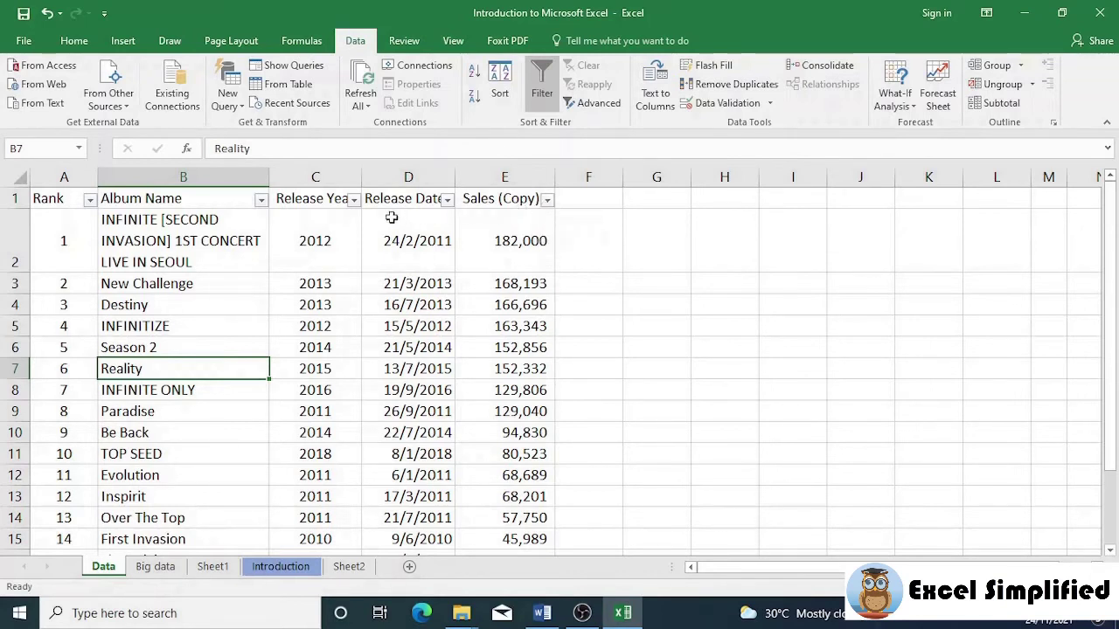
pyautogui.click(355, 200)
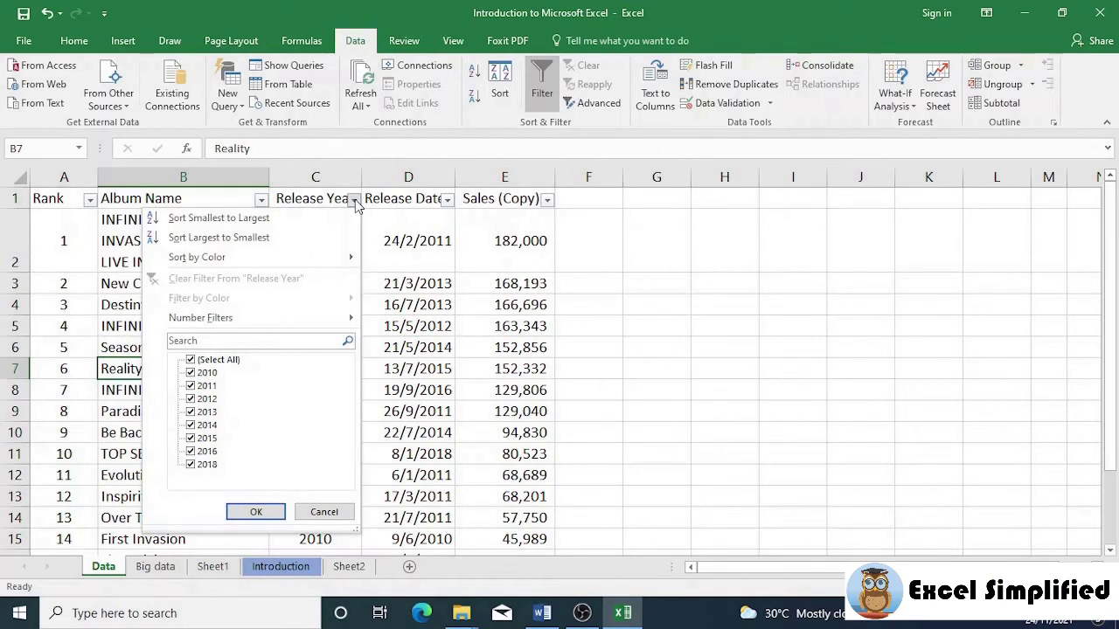
pyautogui.click(191, 360)
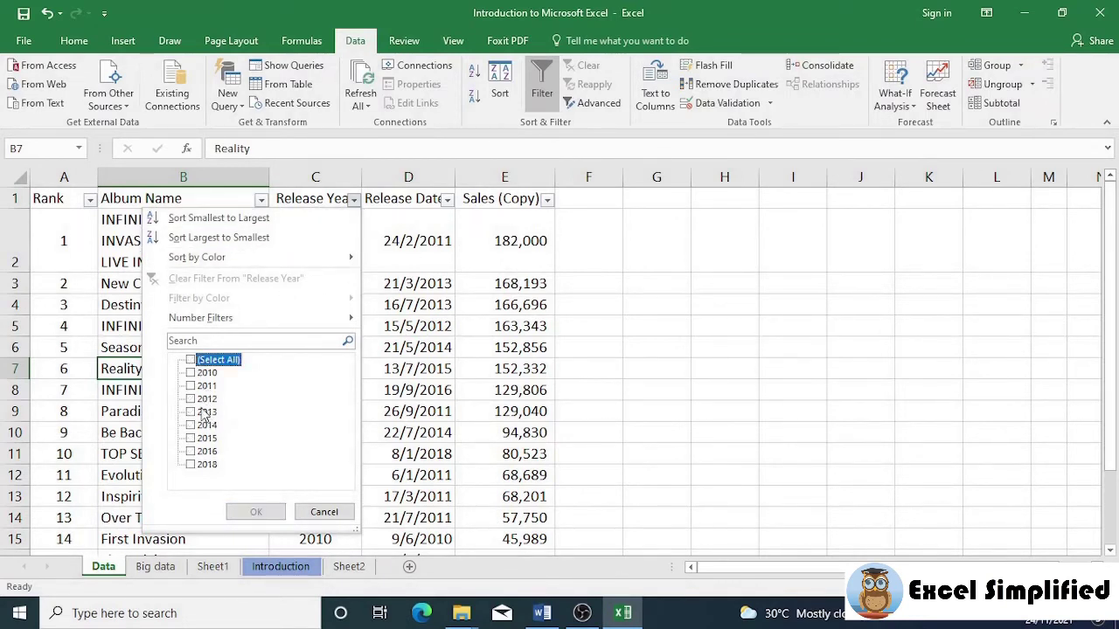
pyautogui.click(193, 388)
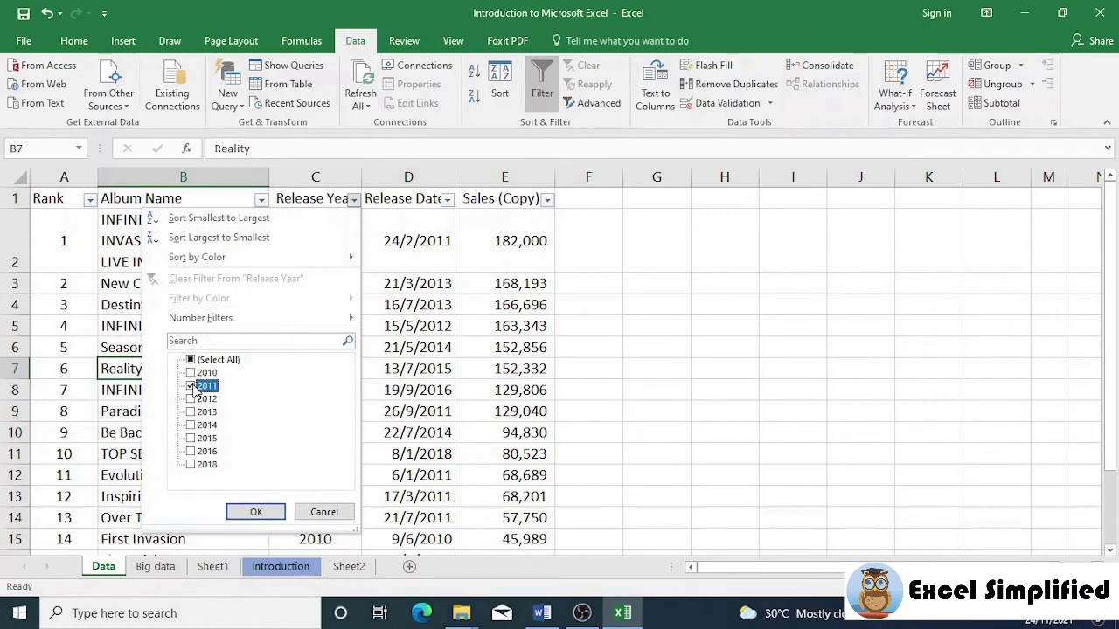
pyautogui.click(270, 514)
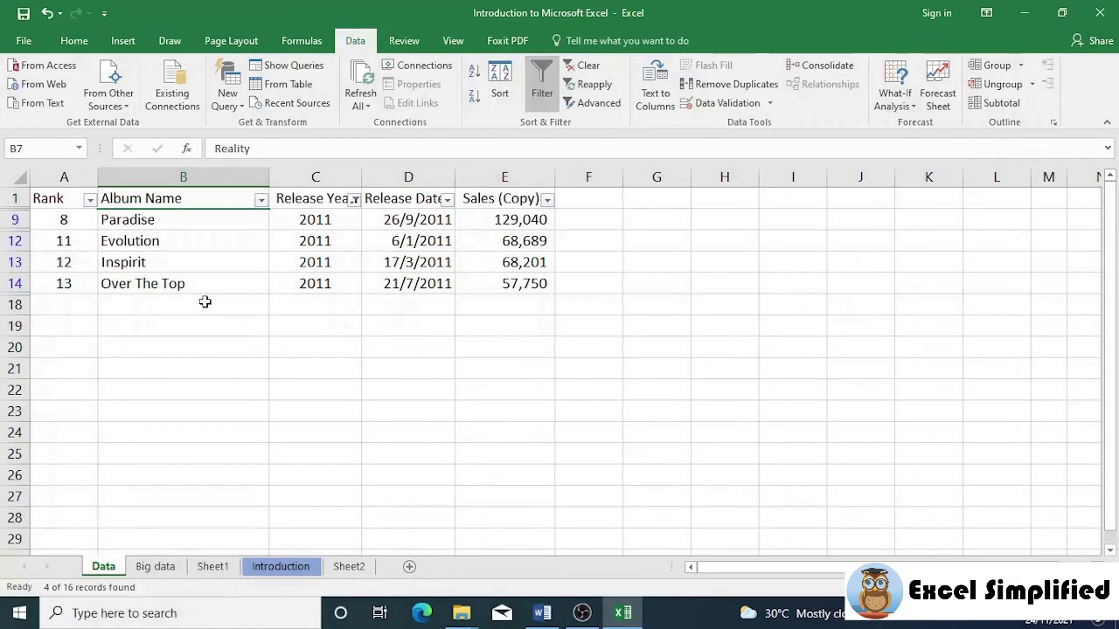
# Clear the Release Year filter and turn off filtering for the album table
pyautogui.click(511, 286)
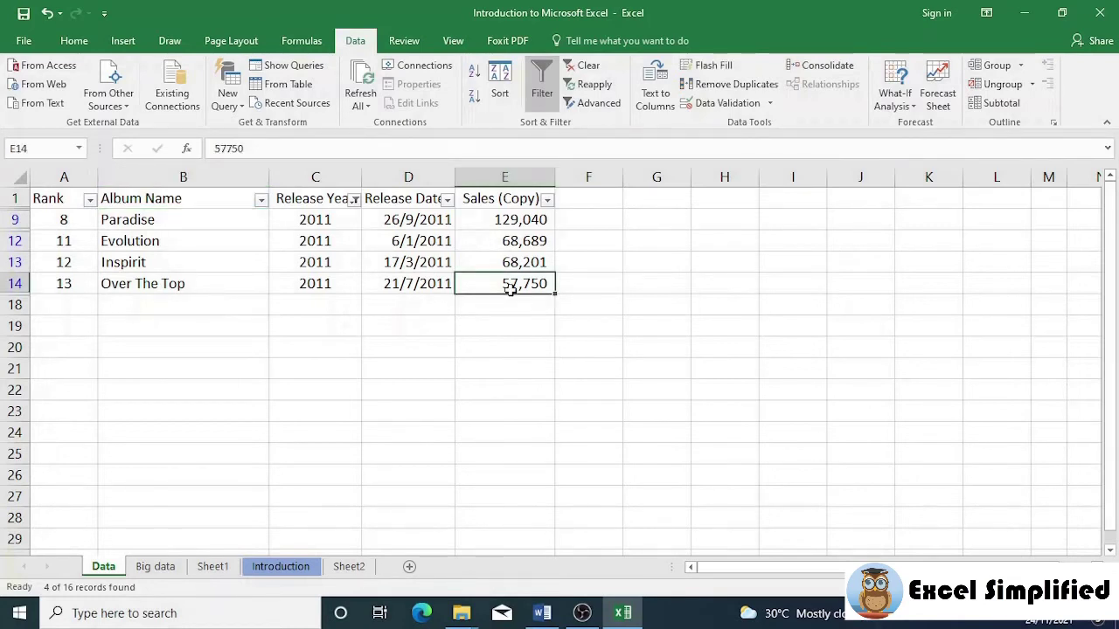
pyautogui.click(587, 67)
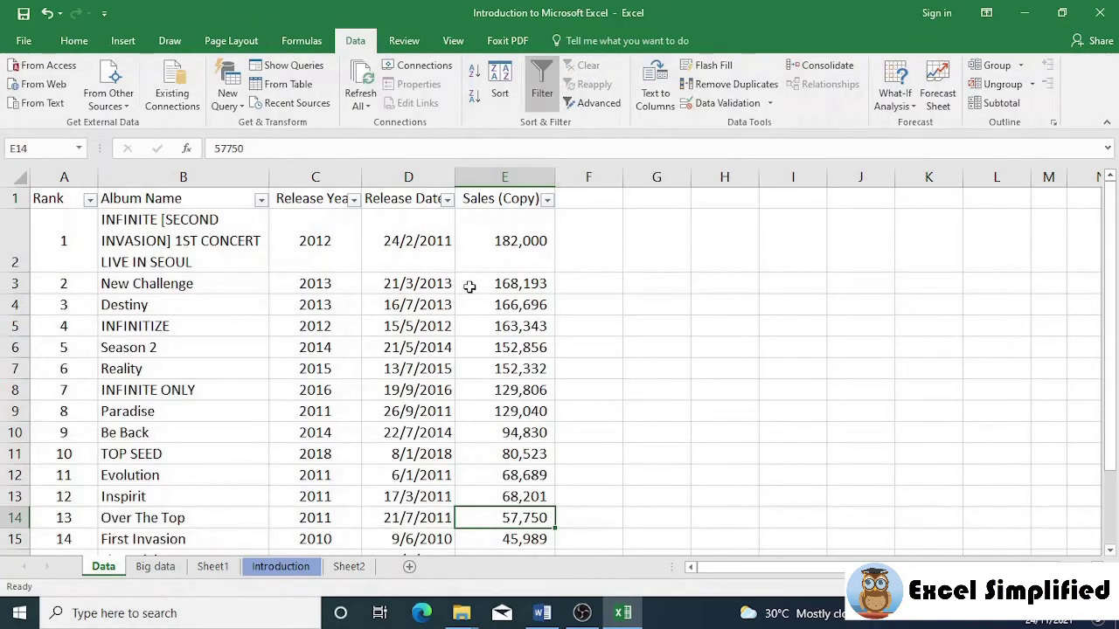
pyautogui.click(552, 95)
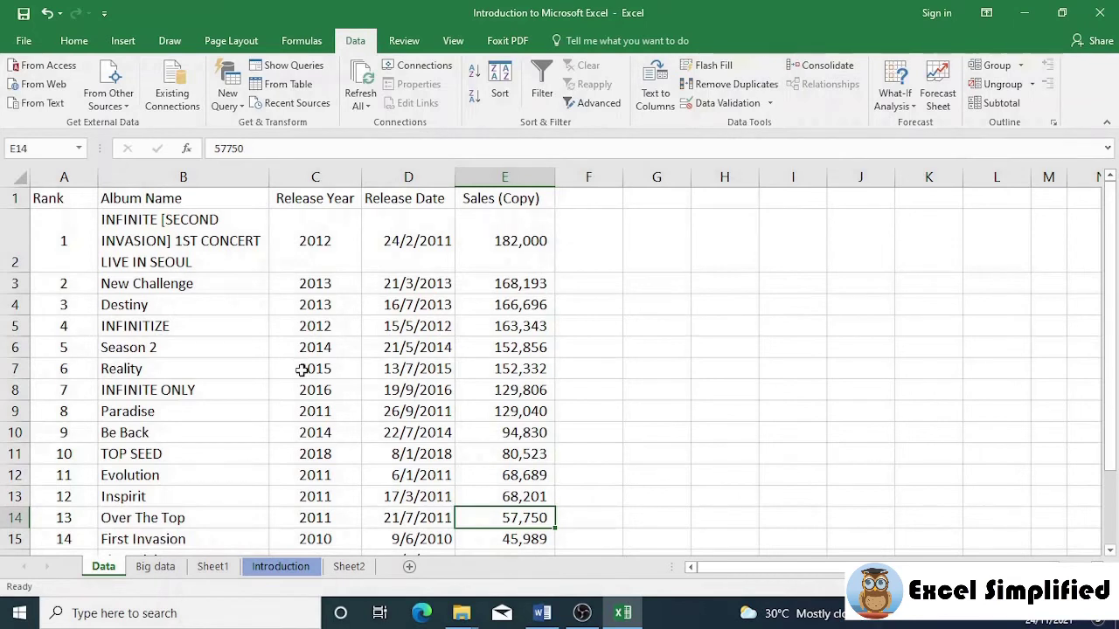
# Insert a row above the table headers and enter the title "Kpop Infinite Album Sales" in A1
pyautogui.click(13, 198)
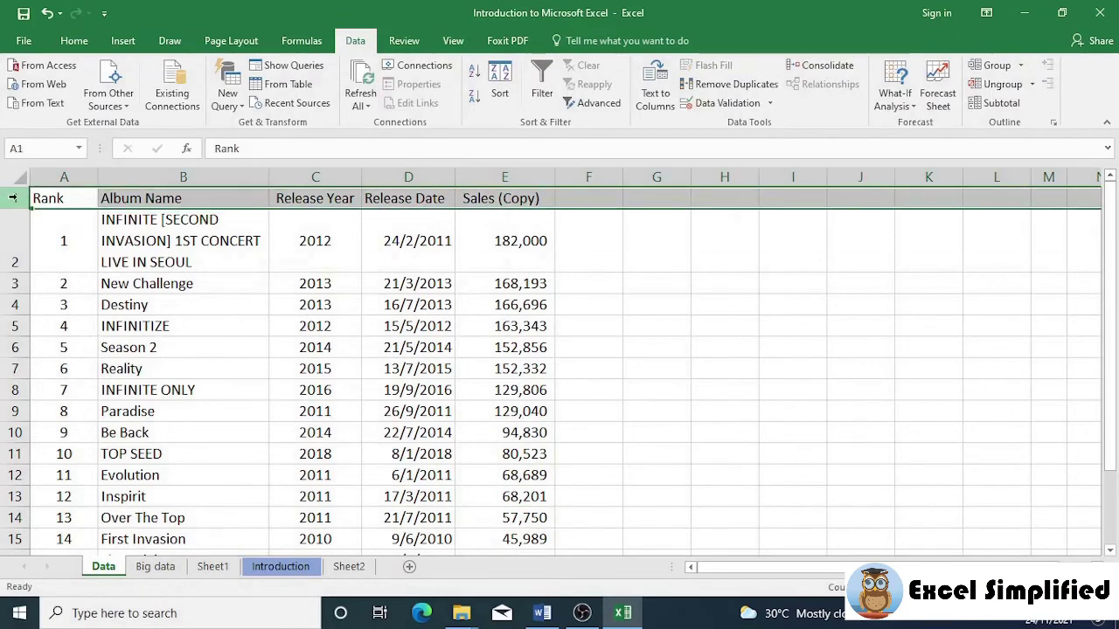
pyautogui.rightClick(13, 198)
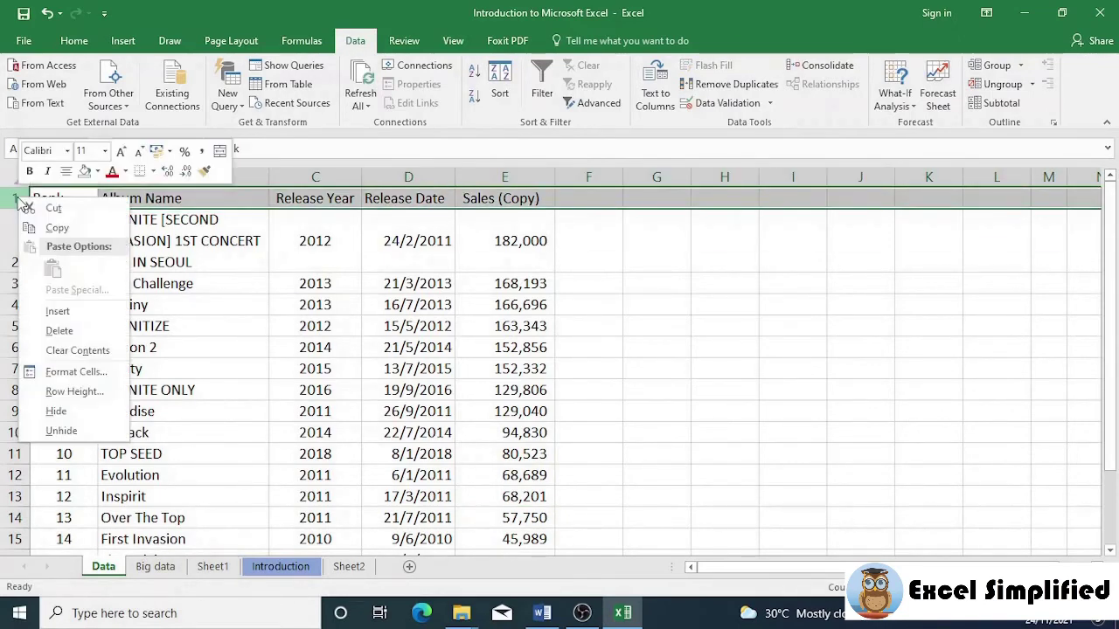
pyautogui.click(56, 312)
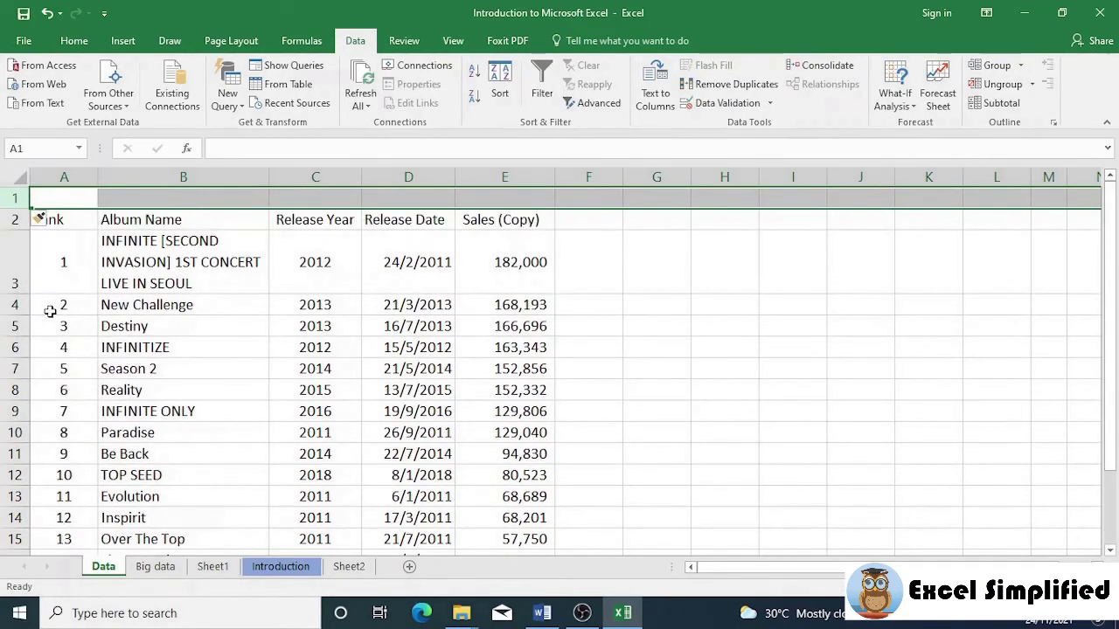
pyautogui.click(69, 200)
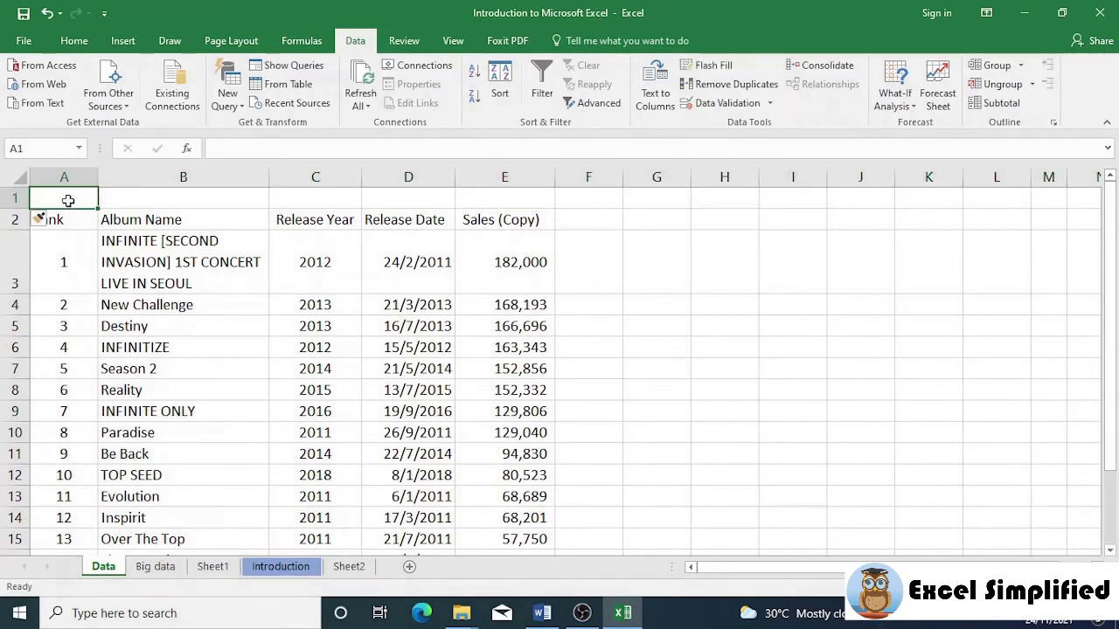
pyautogui.write('Kpop')
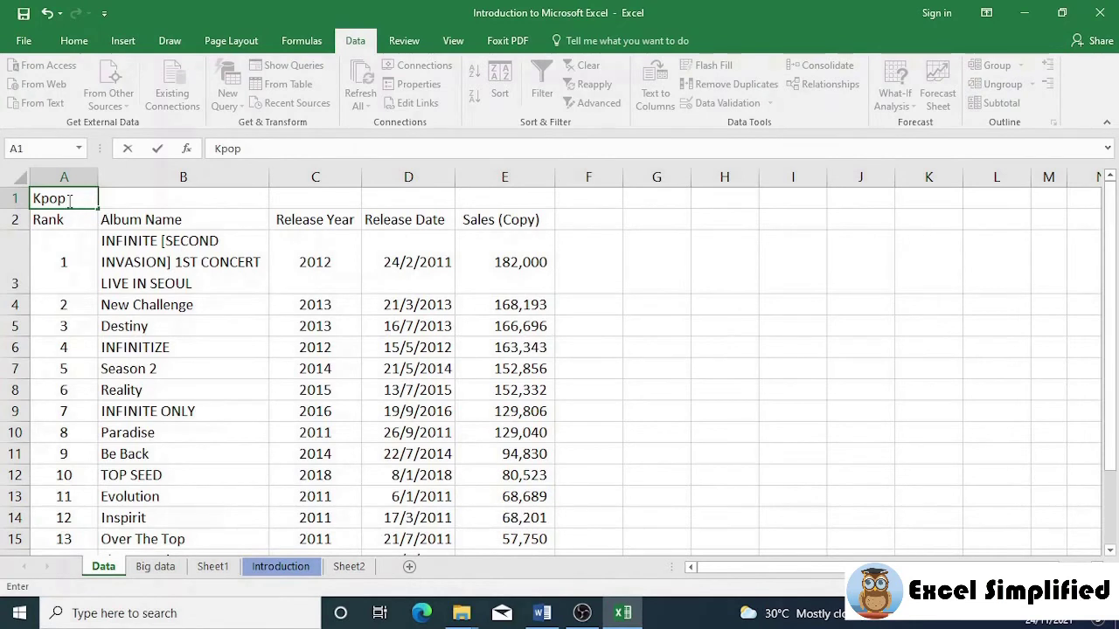
pyautogui.write(' Infinite')
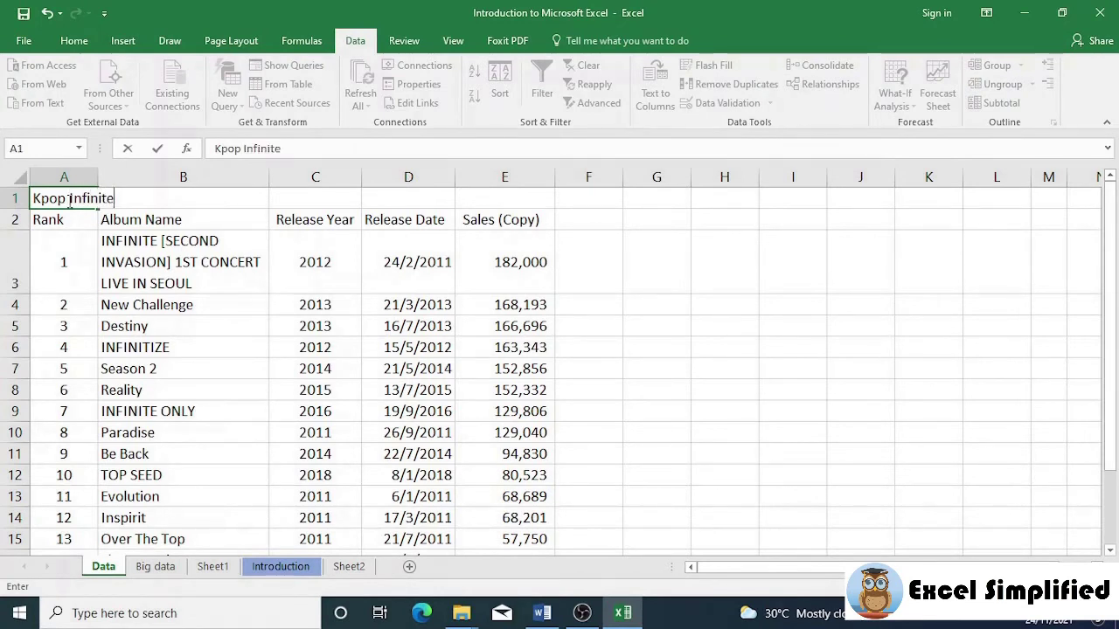
pyautogui.write(' Album Sales')
pyautogui.press('Return')
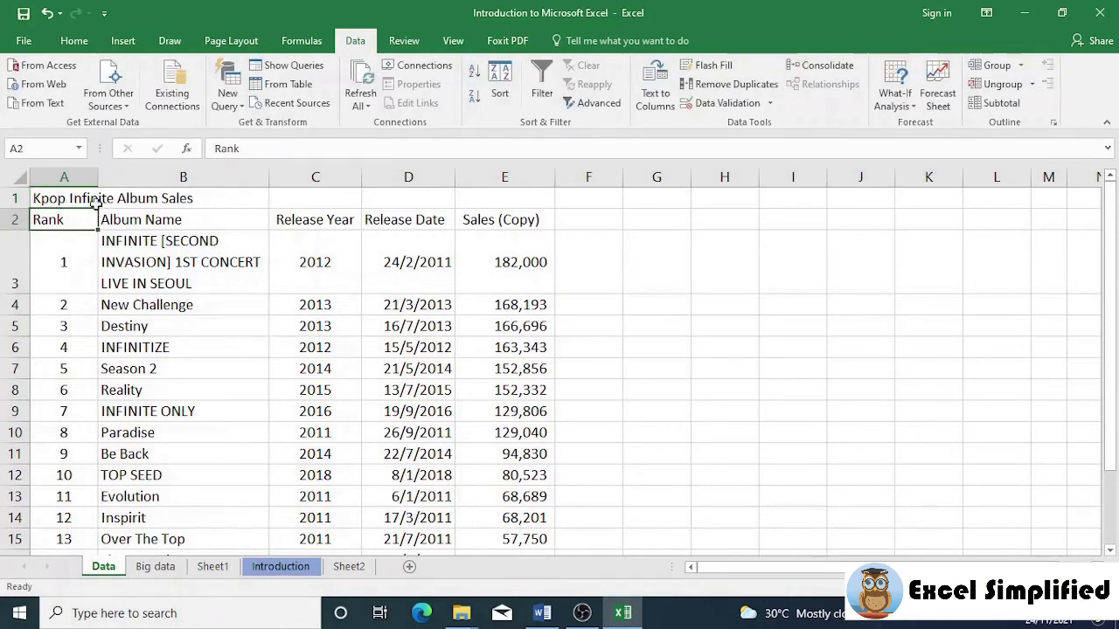
# Format the title in A1 with font size 20 and bold
pyautogui.click(52, 194)
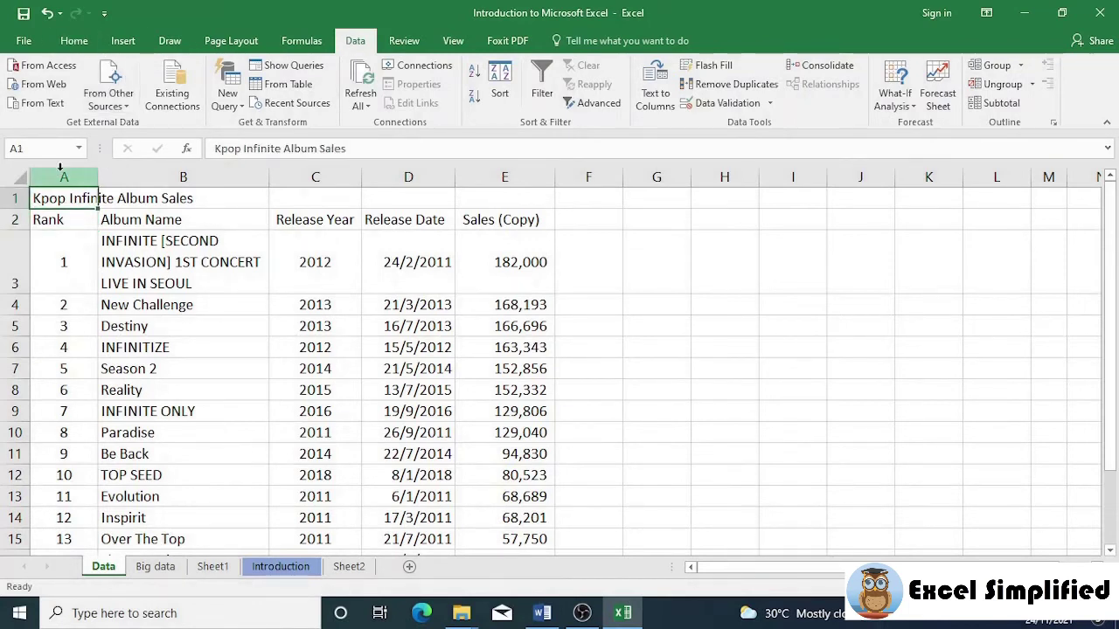
pyautogui.click(80, 42)
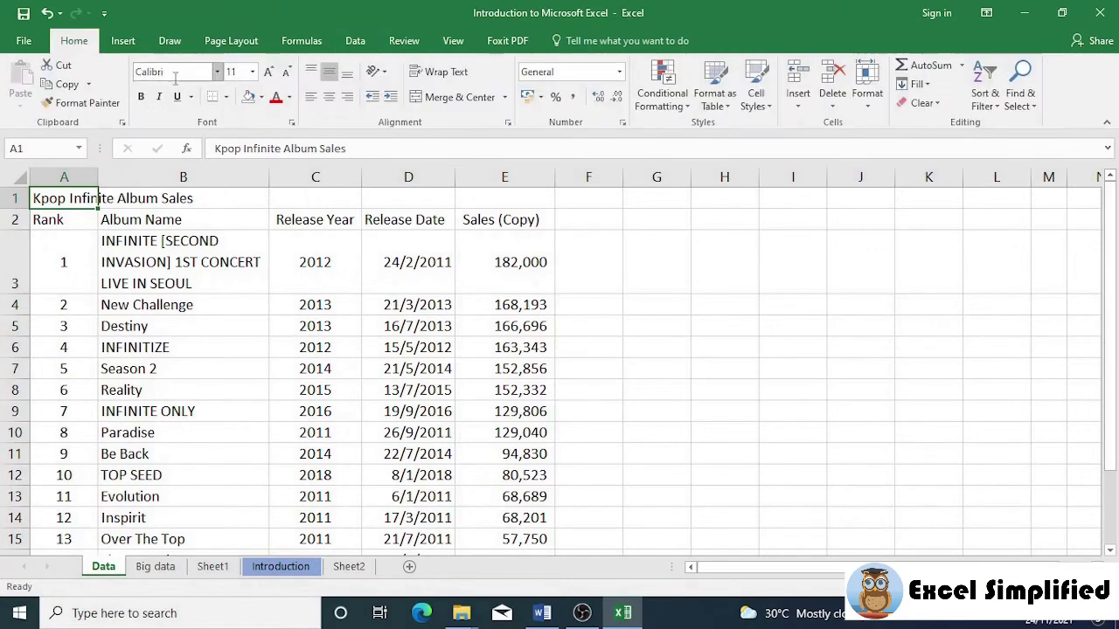
pyautogui.click(251, 72)
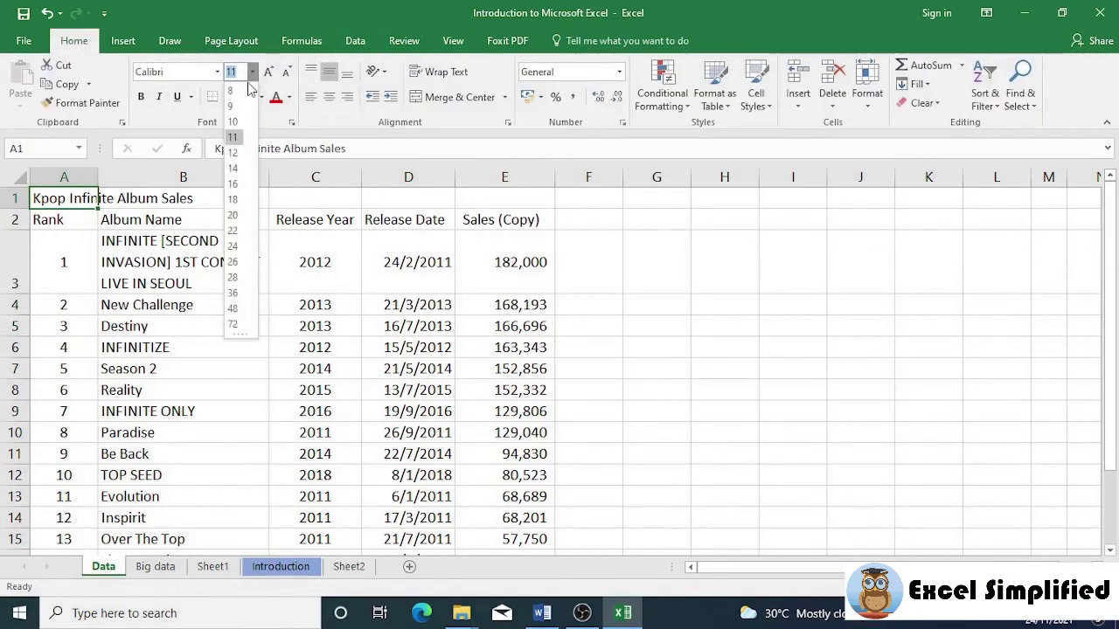
pyautogui.click(234, 215)
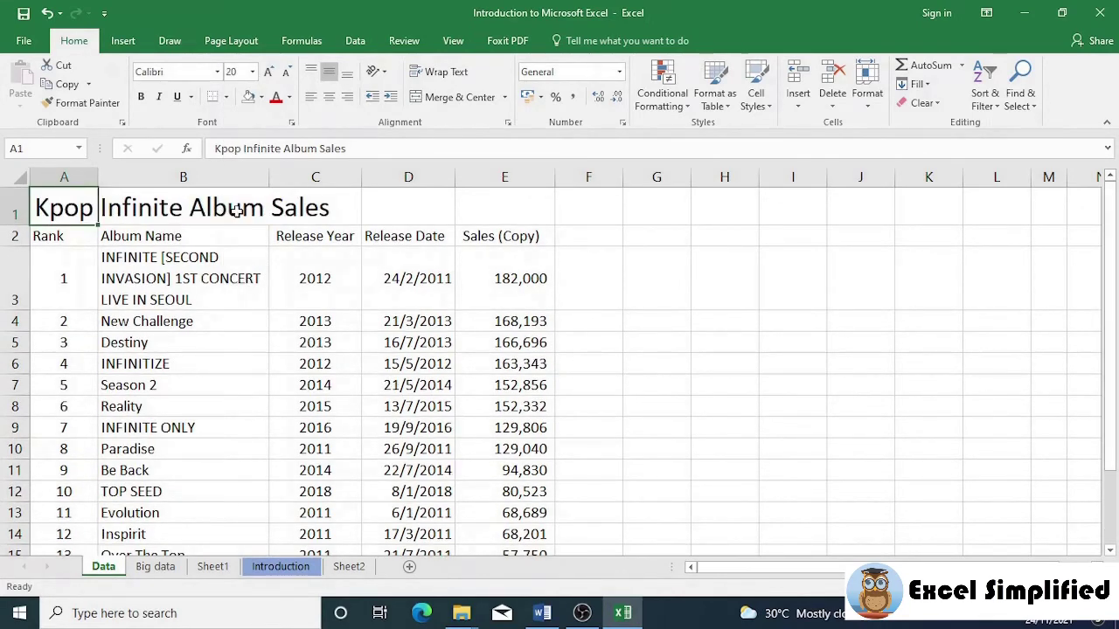
pyautogui.click(141, 97)
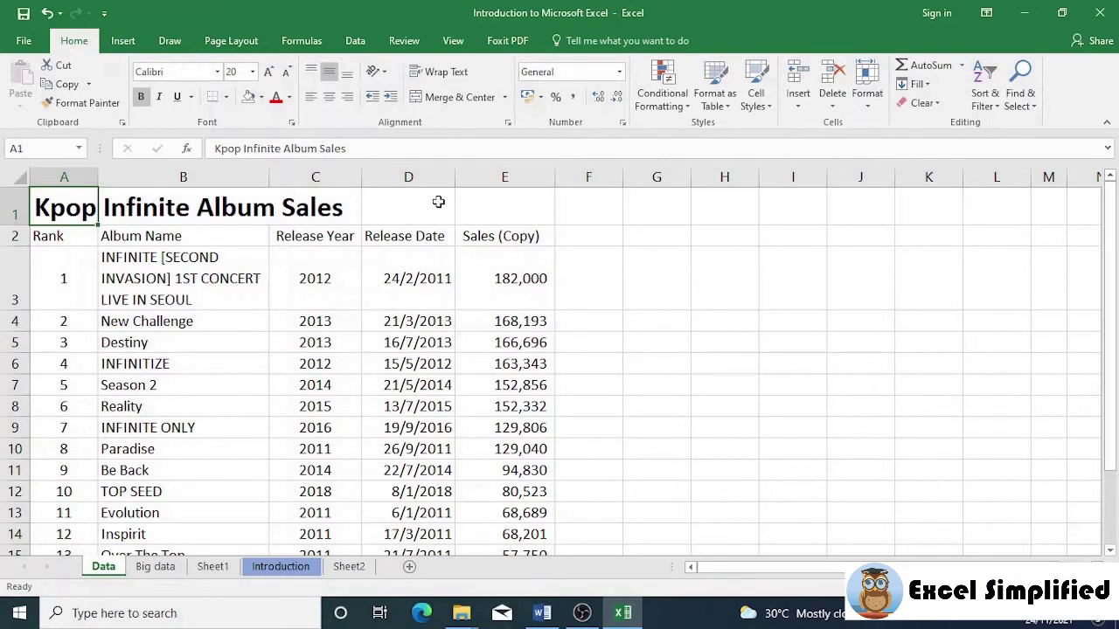
# Merge and centre the title across A1:E1
pyautogui.moveTo(76, 205); pyautogui.dragTo(493, 192)
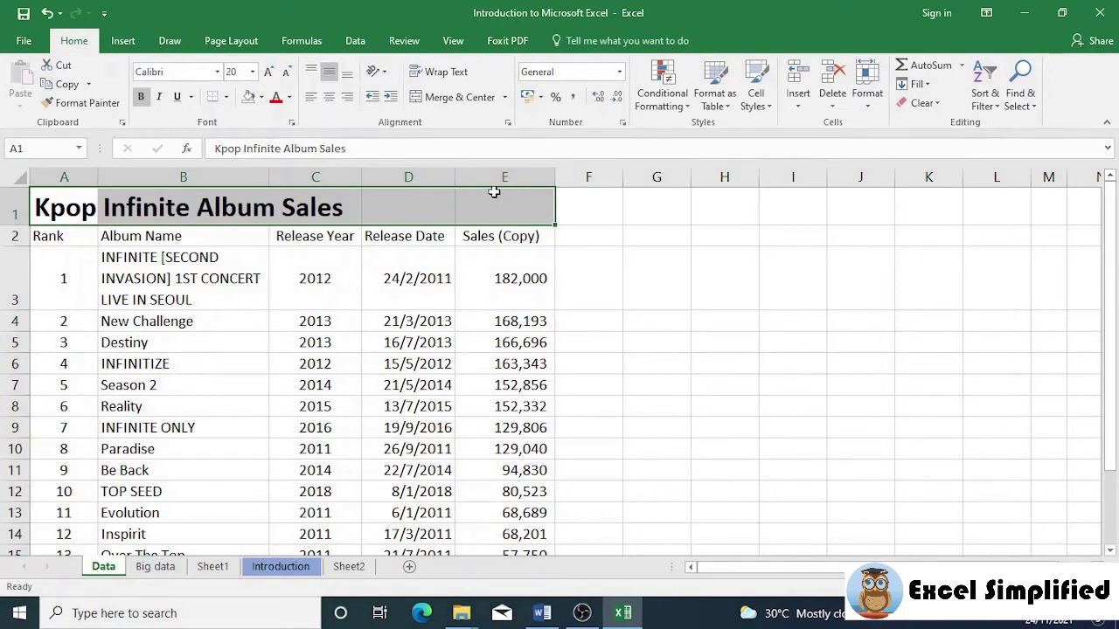
pyautogui.click(458, 96)
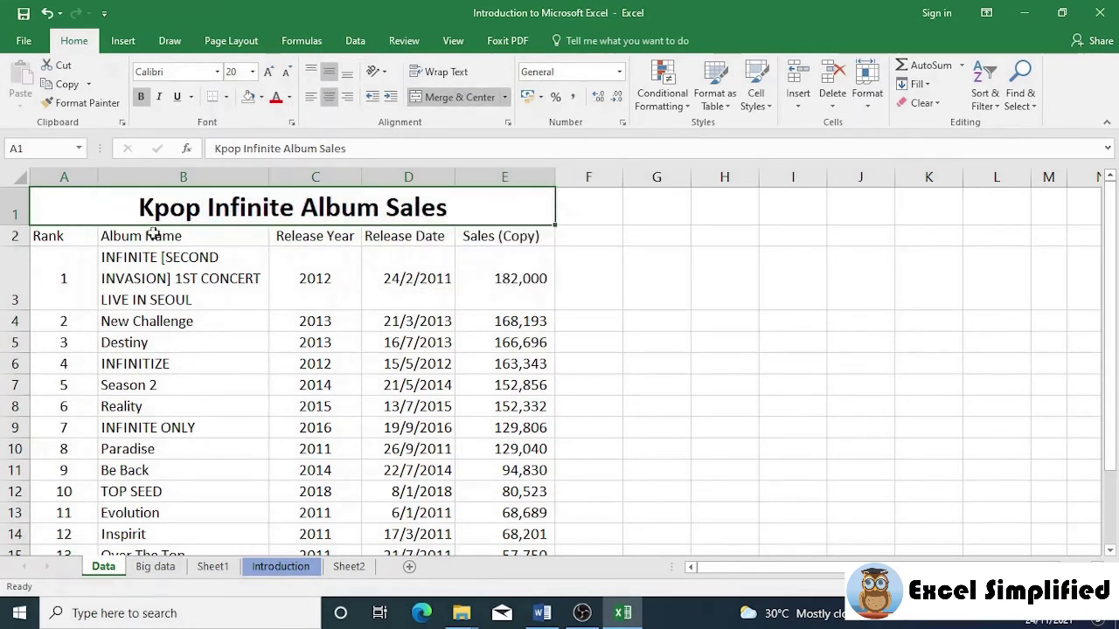
pyautogui.click(458, 337)
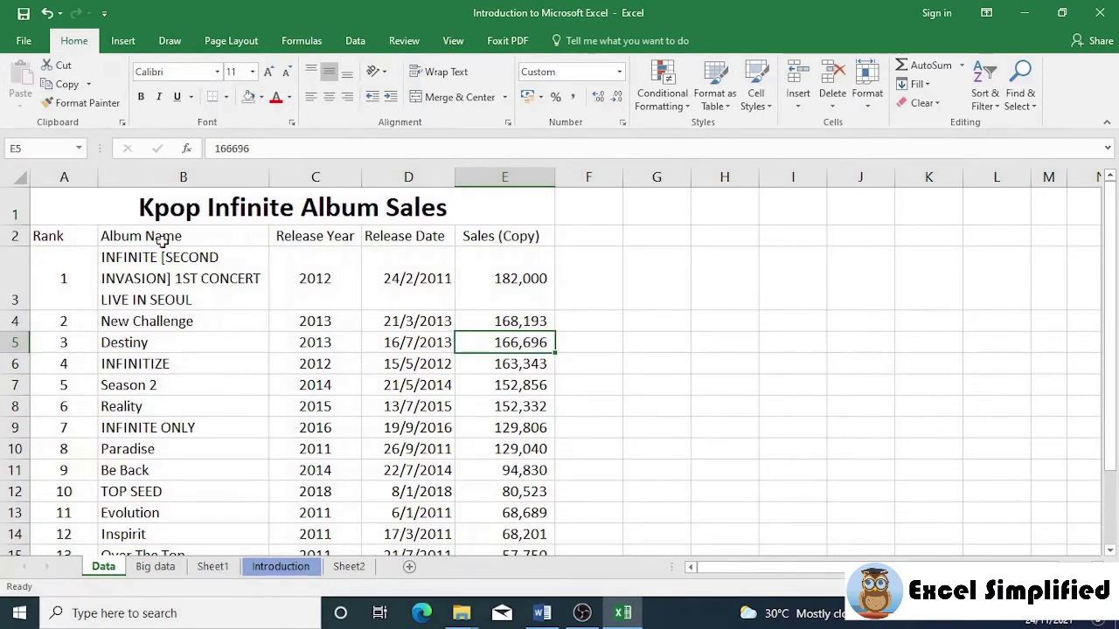
# Apply outline and inside borders in the automatic colour to the whole album table, A2:E18, through the Format Cells settings
pyautogui.click(65, 236)
pyautogui.moveTo(376, 334); pyautogui.dragTo(495, 516)
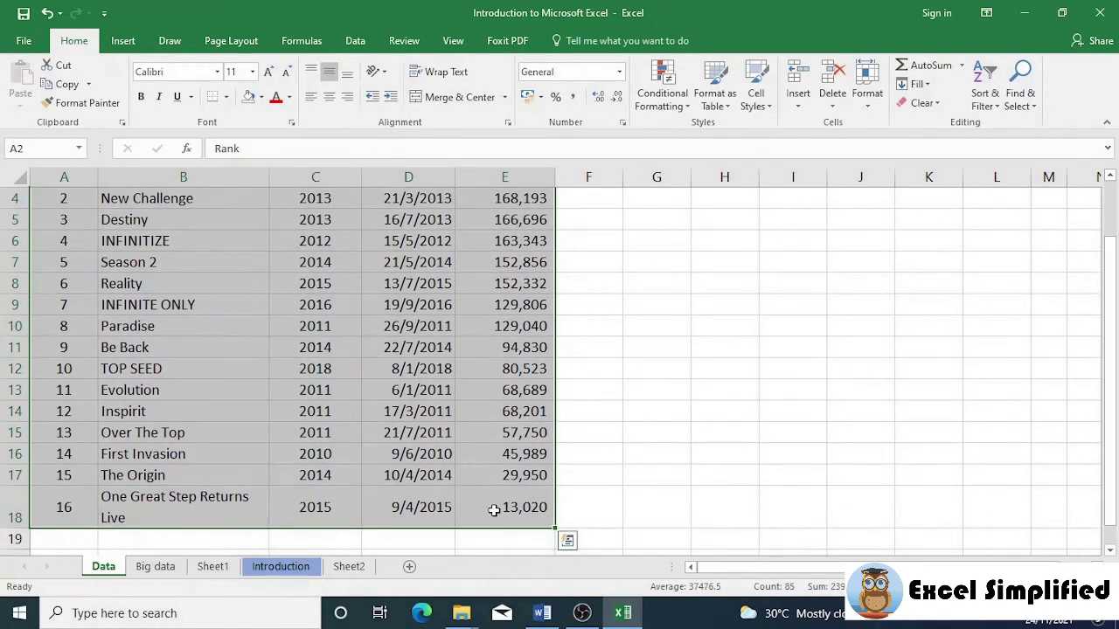
pyautogui.click(226, 97)
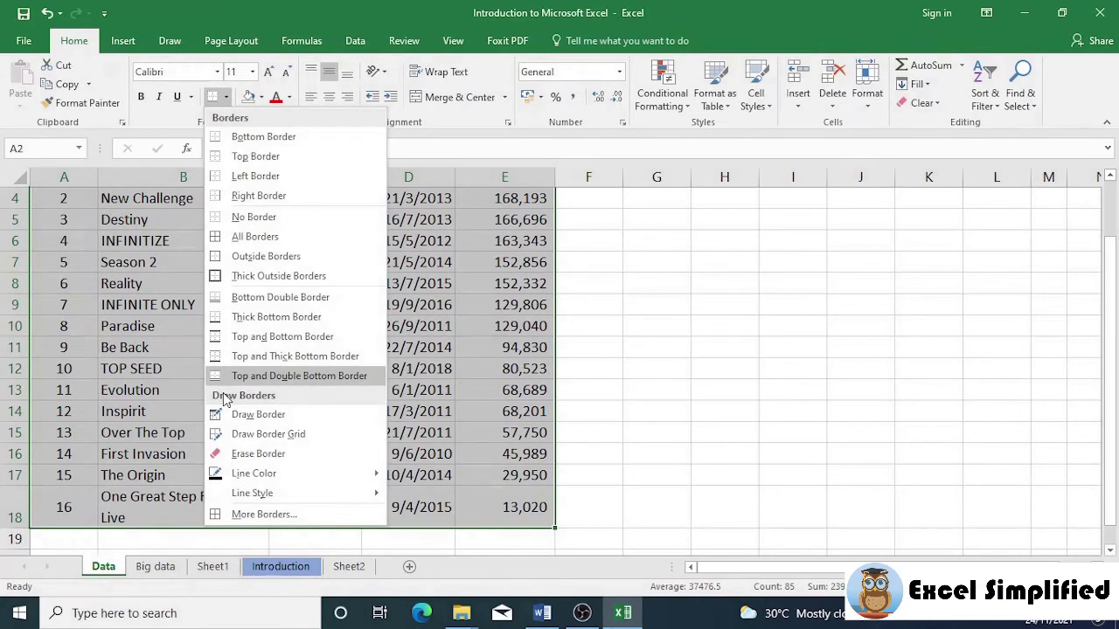
pyautogui.click(616, 241)
pyautogui.scroll(3, 287, 262)
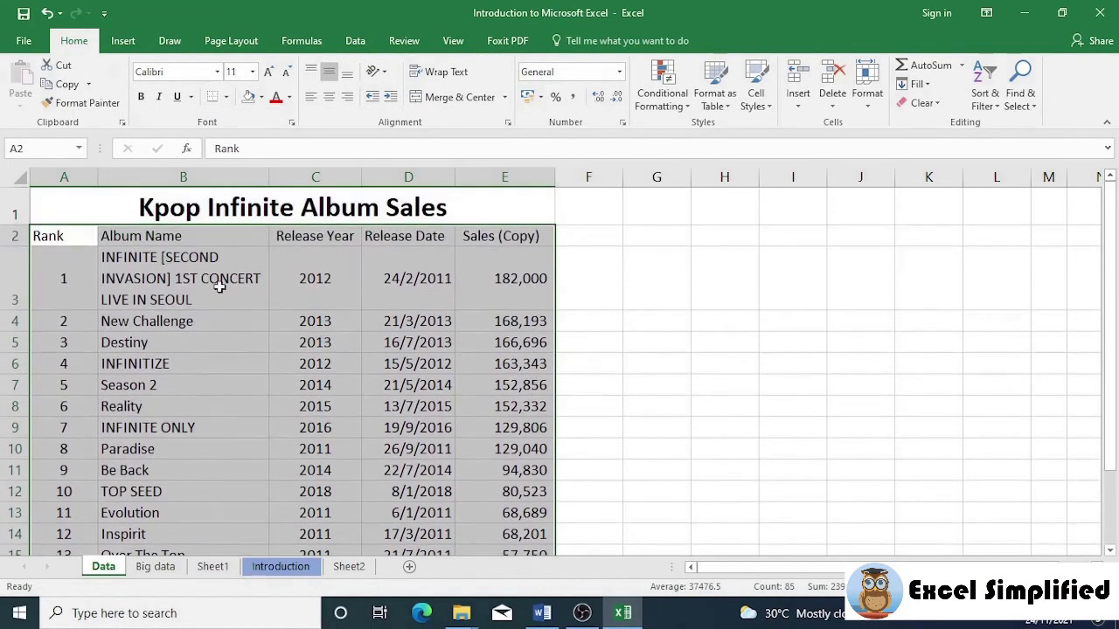
pyautogui.scroll(-1, 396, 435)
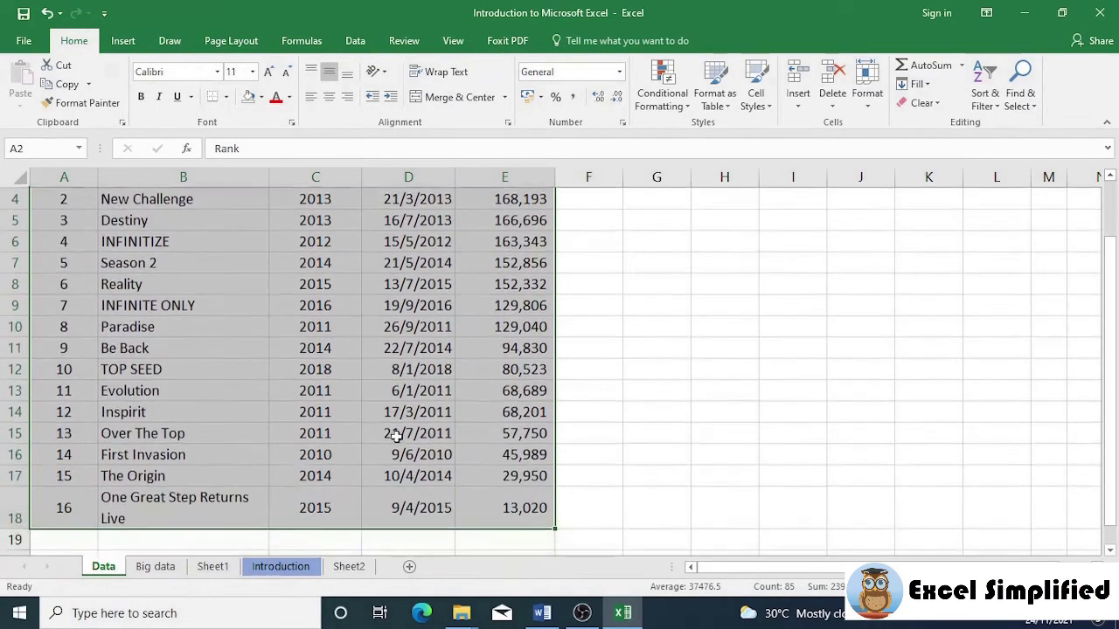
pyautogui.rightClick(335, 281)
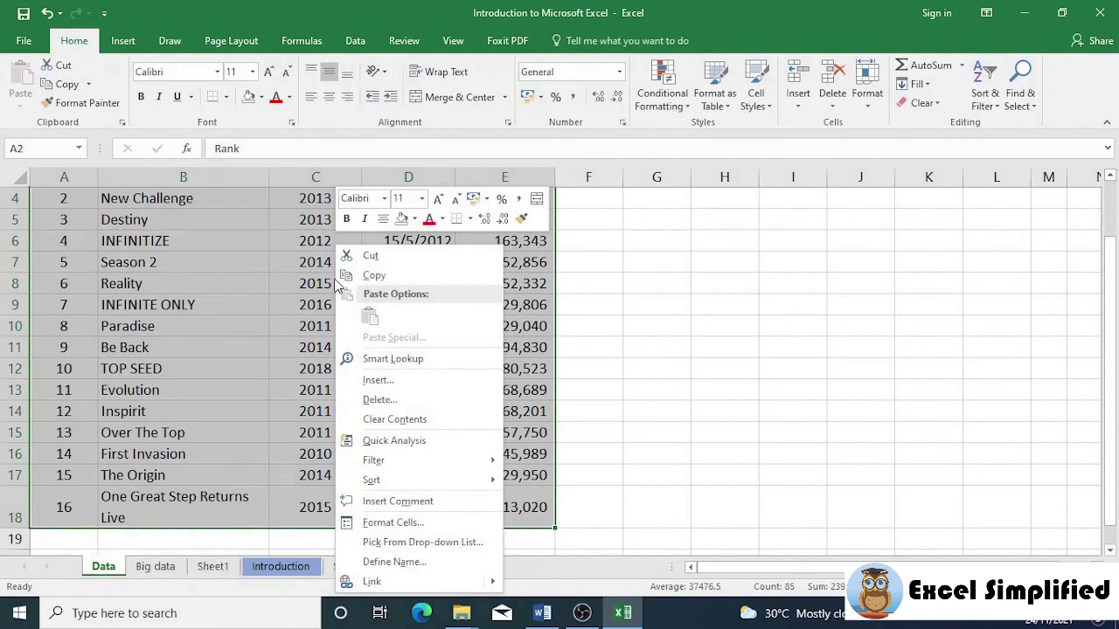
pyautogui.click(391, 530)
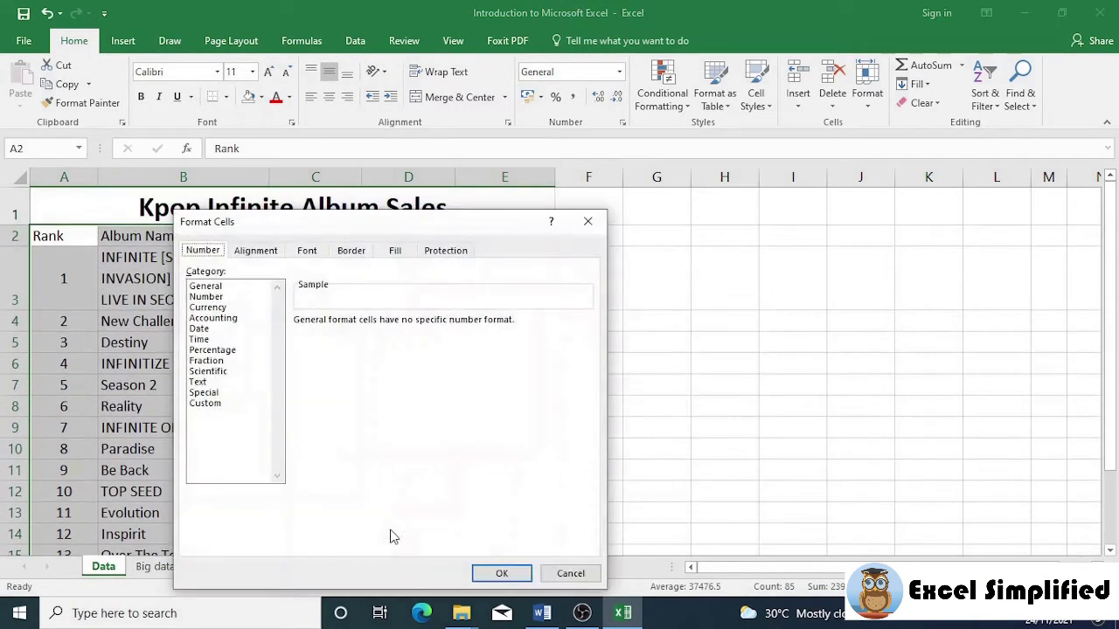
pyautogui.click(350, 254)
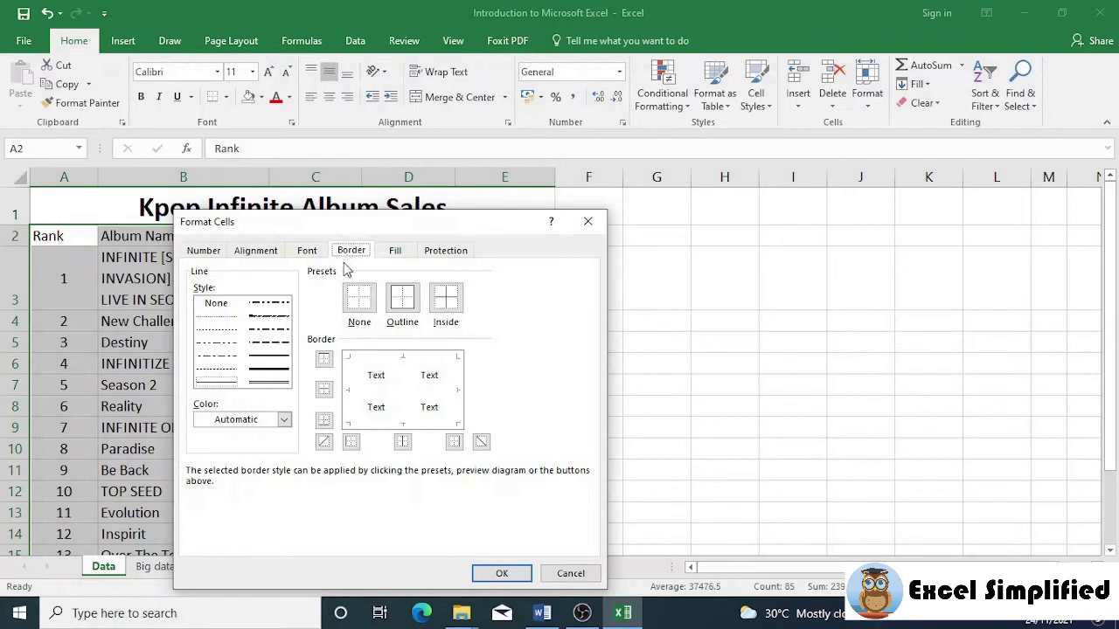
pyautogui.click(282, 420)
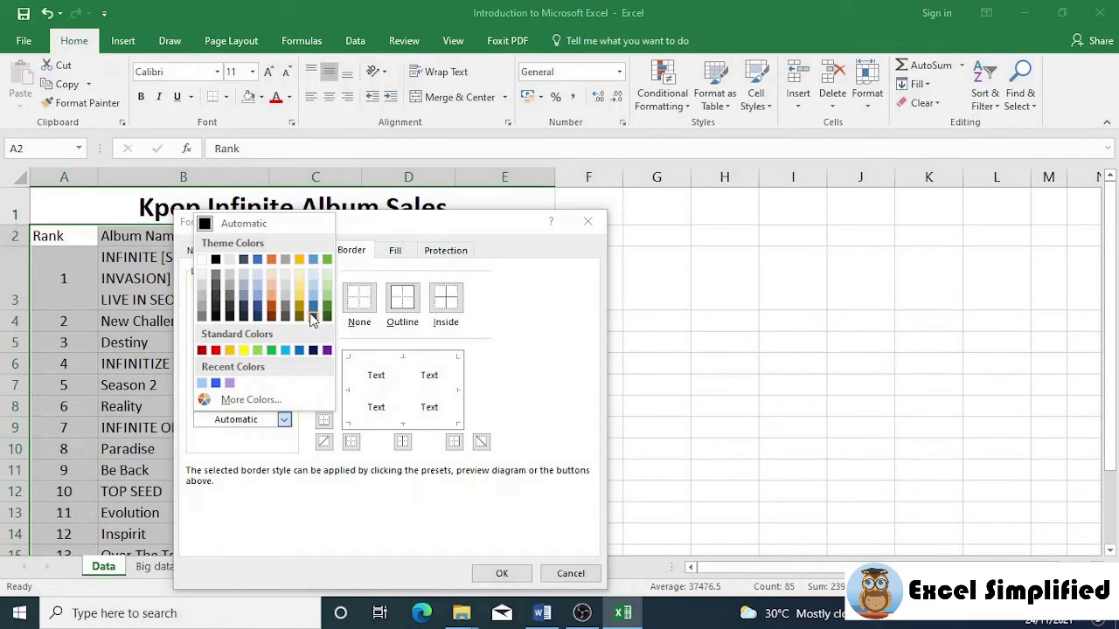
pyautogui.click(529, 376)
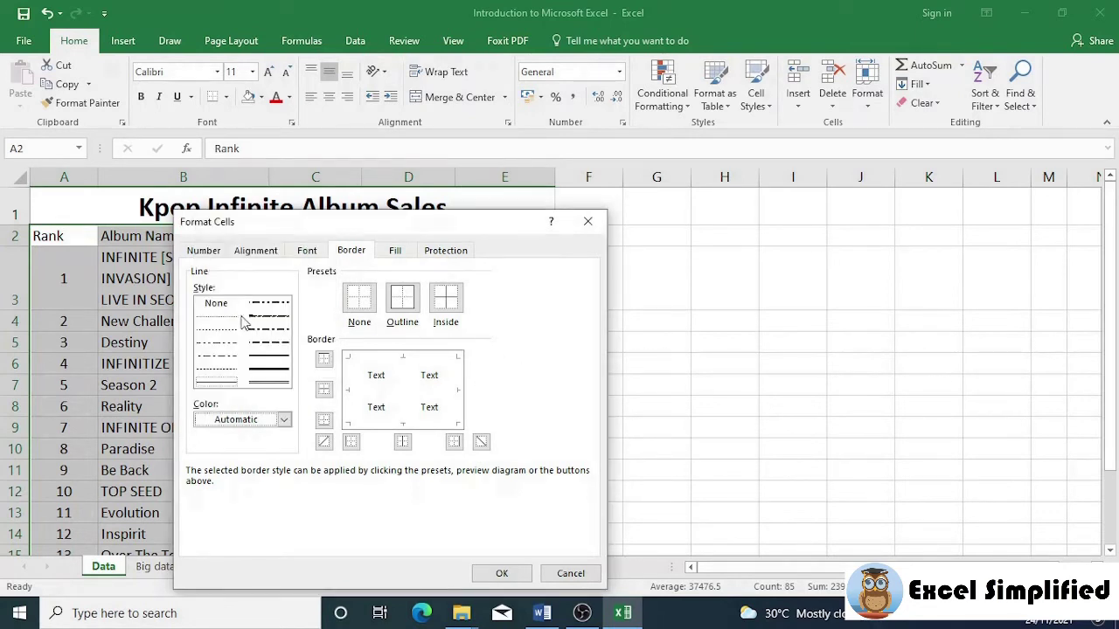
pyautogui.click(403, 301)
pyautogui.click(446, 299)
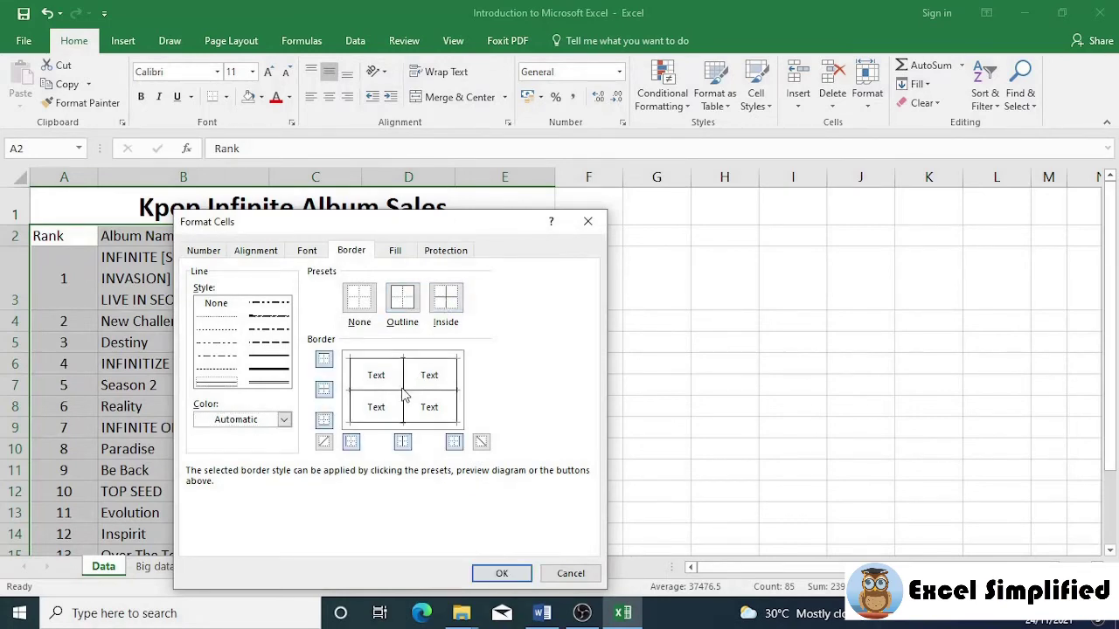
pyautogui.click(494, 574)
pyautogui.click(639, 449)
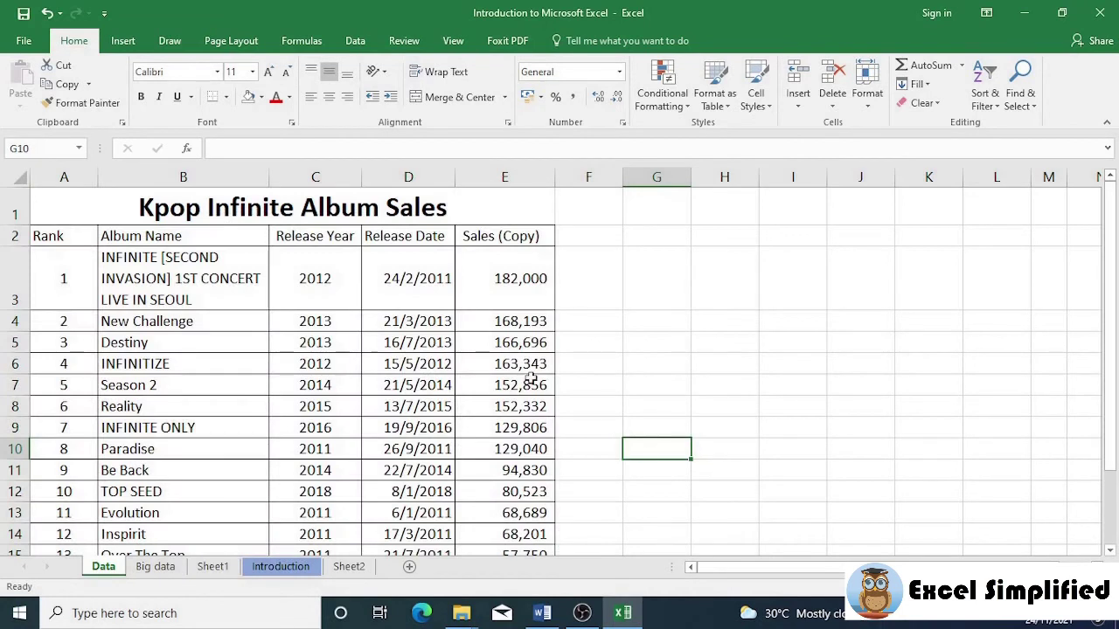
# Centre and bold the header row A2:E2 and fill it with light green
pyautogui.moveTo(72, 239); pyautogui.dragTo(489, 234)
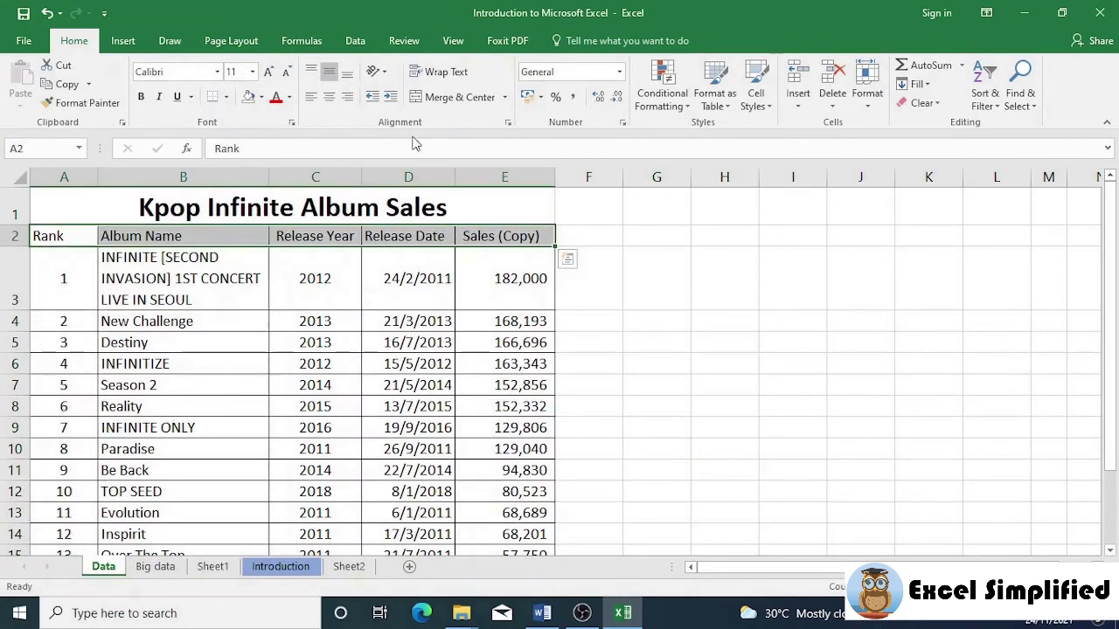
pyautogui.click(332, 101)
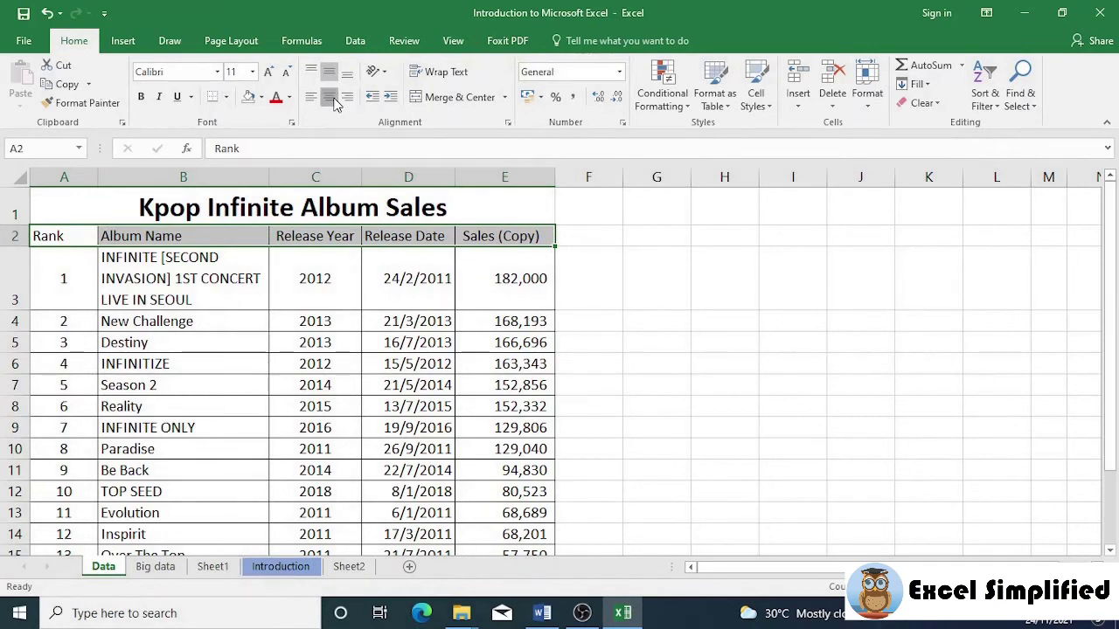
pyautogui.click(145, 101)
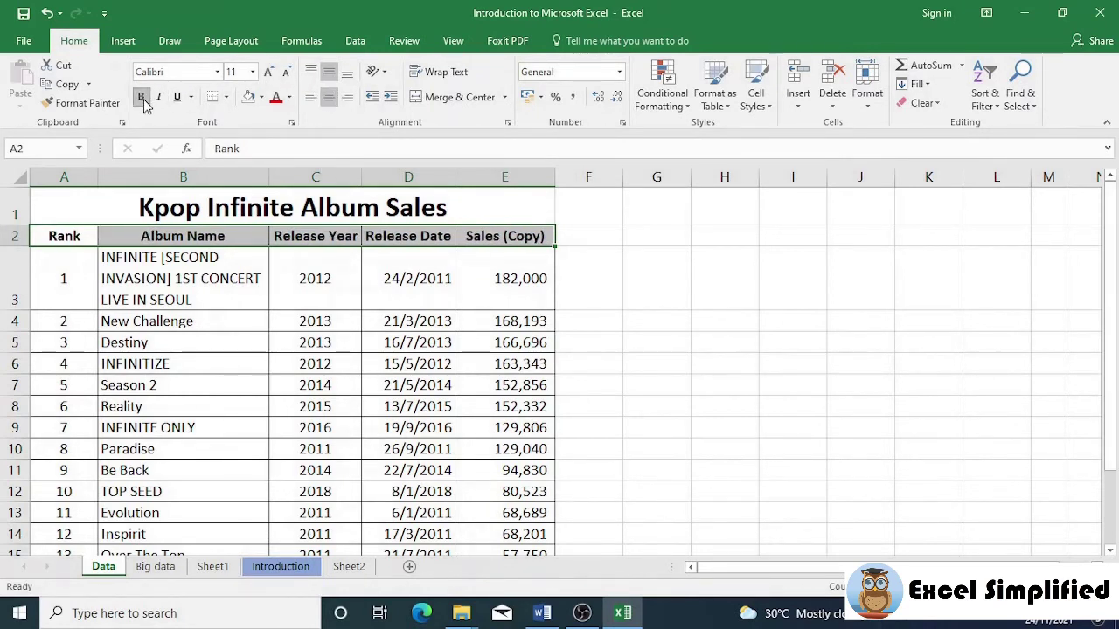
pyautogui.click(262, 100)
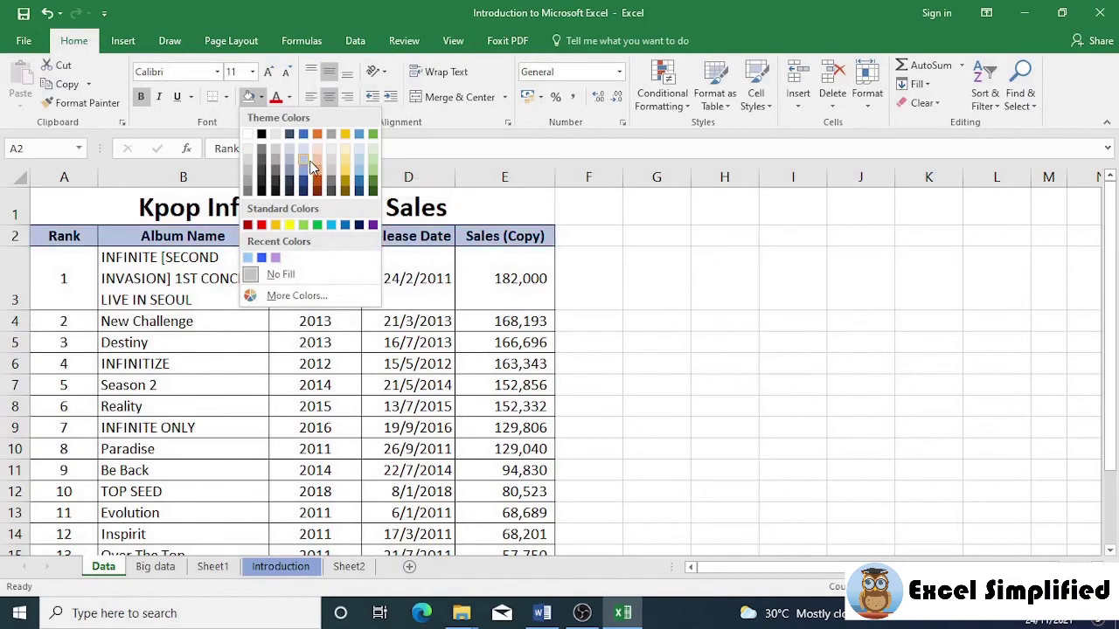
pyautogui.click(373, 164)
pyautogui.click(512, 282)
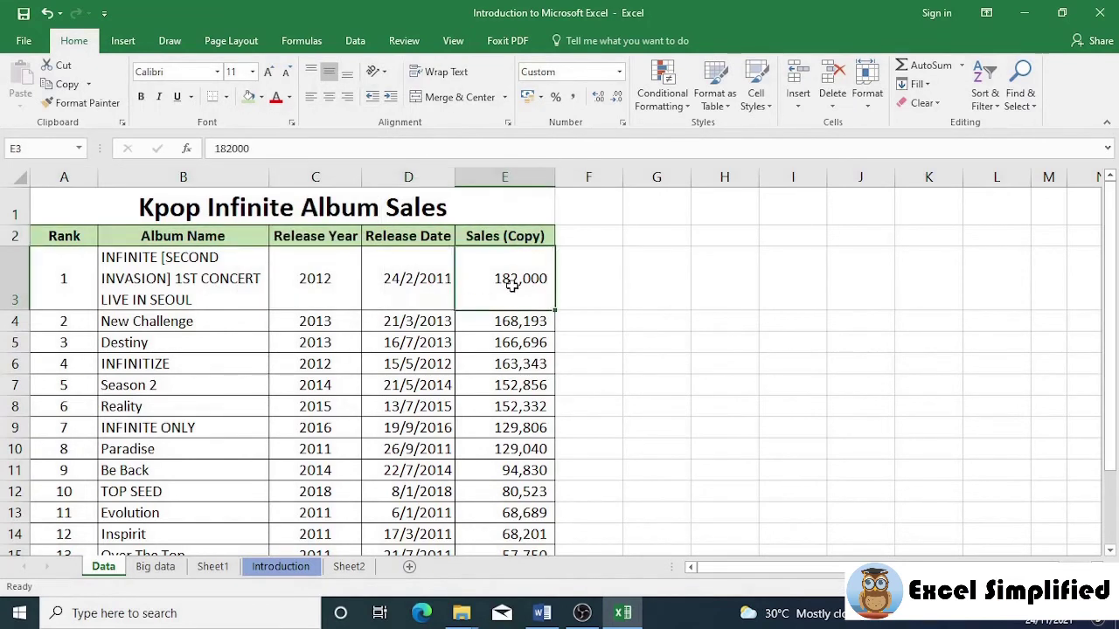
# Freeze the title and header rows above row 3 so they stay in place while scrolling through the album table
pyautogui.scroll(-3, 520, 336)
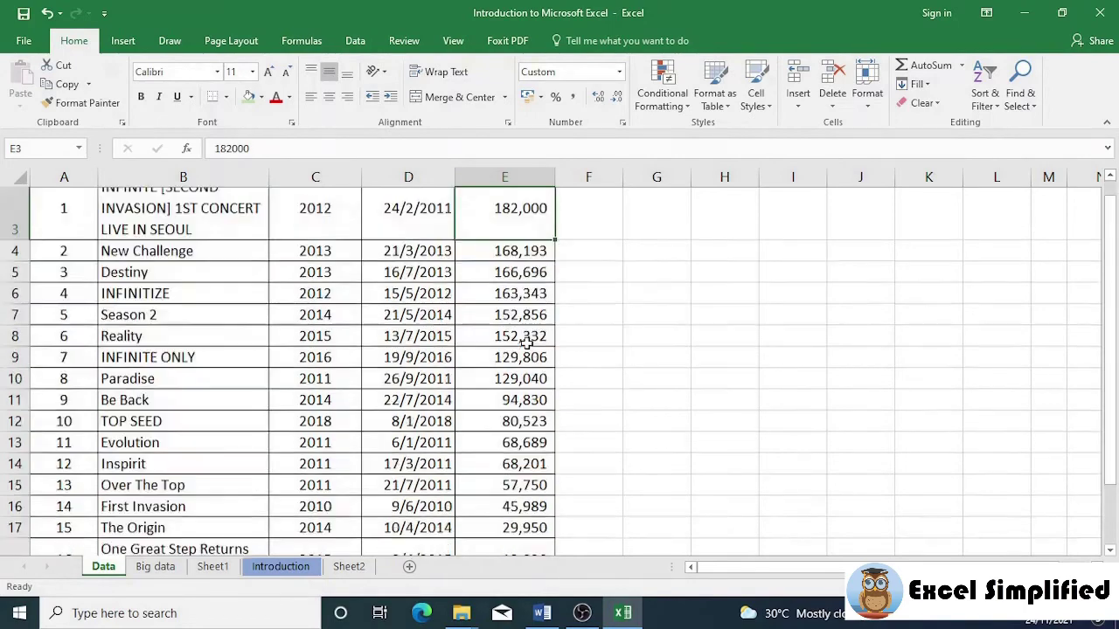
pyautogui.scroll(-3, 526, 342)
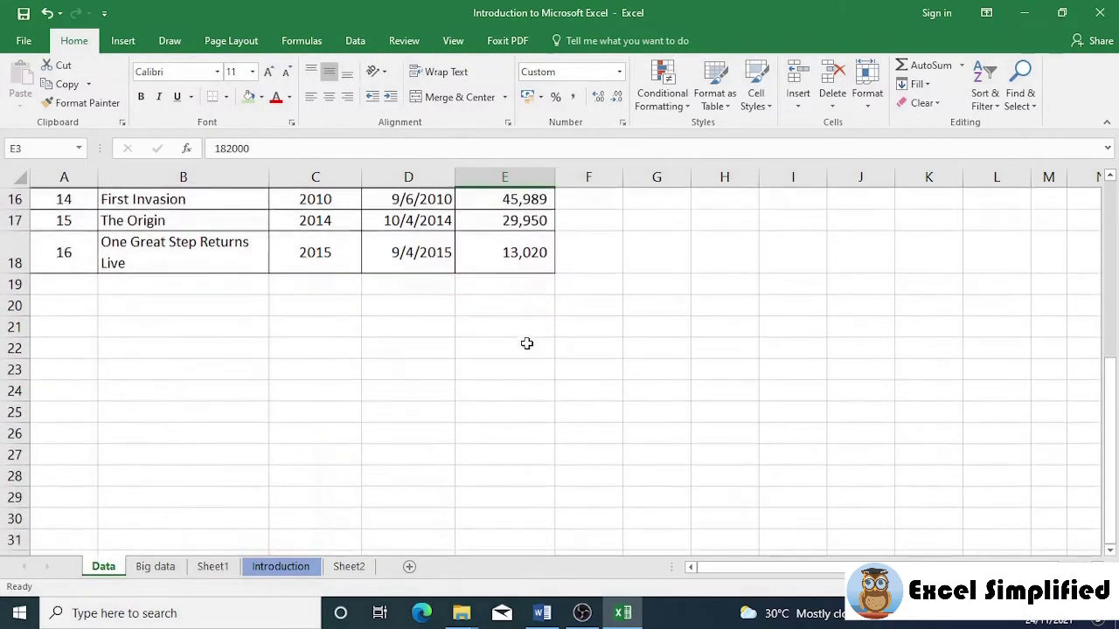
pyautogui.scroll(3, 526, 344)
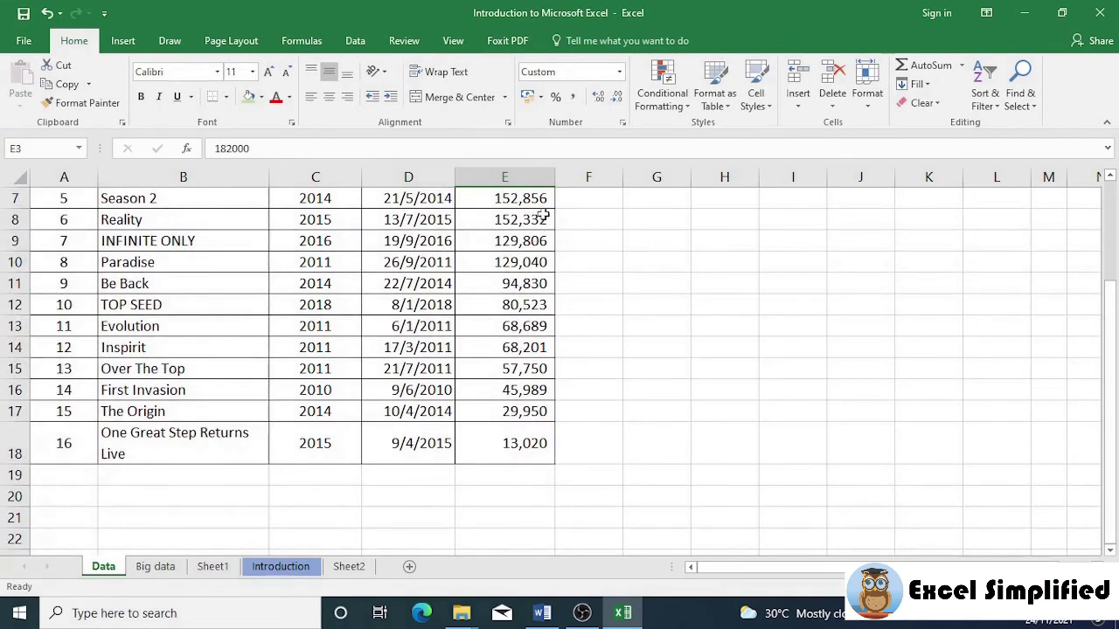
pyautogui.scroll(2, 517, 379)
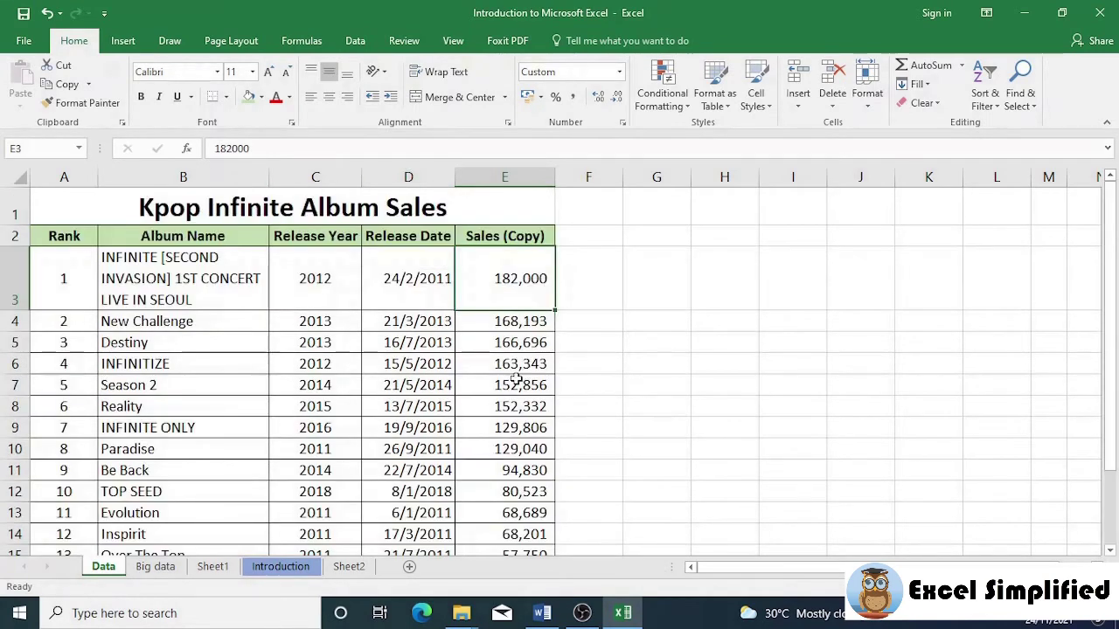
pyautogui.click(350, 198)
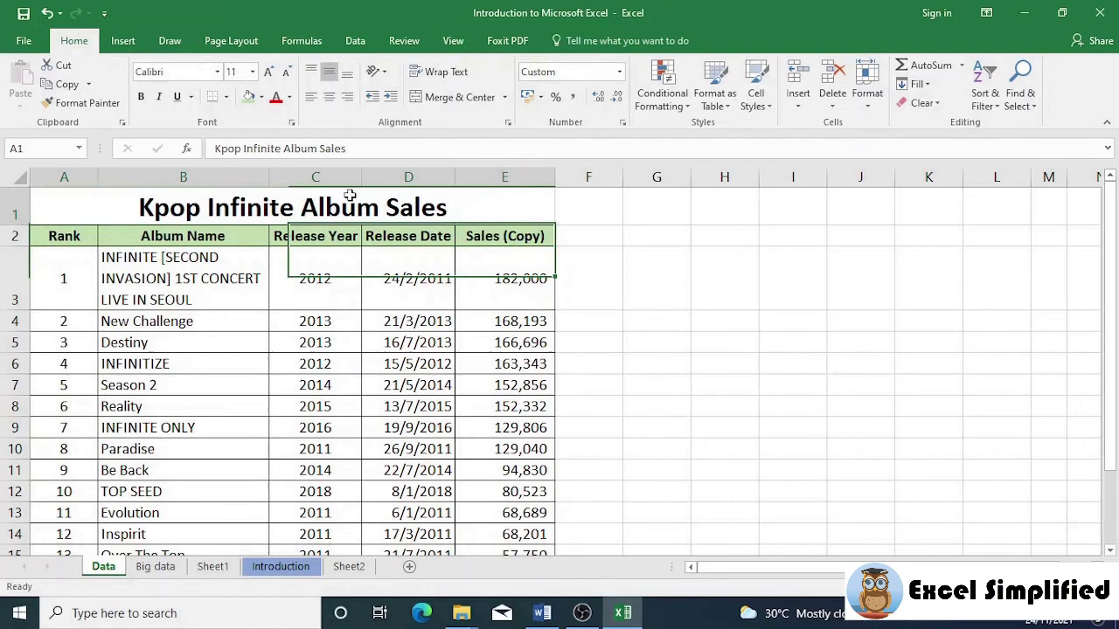
pyautogui.click(328, 236)
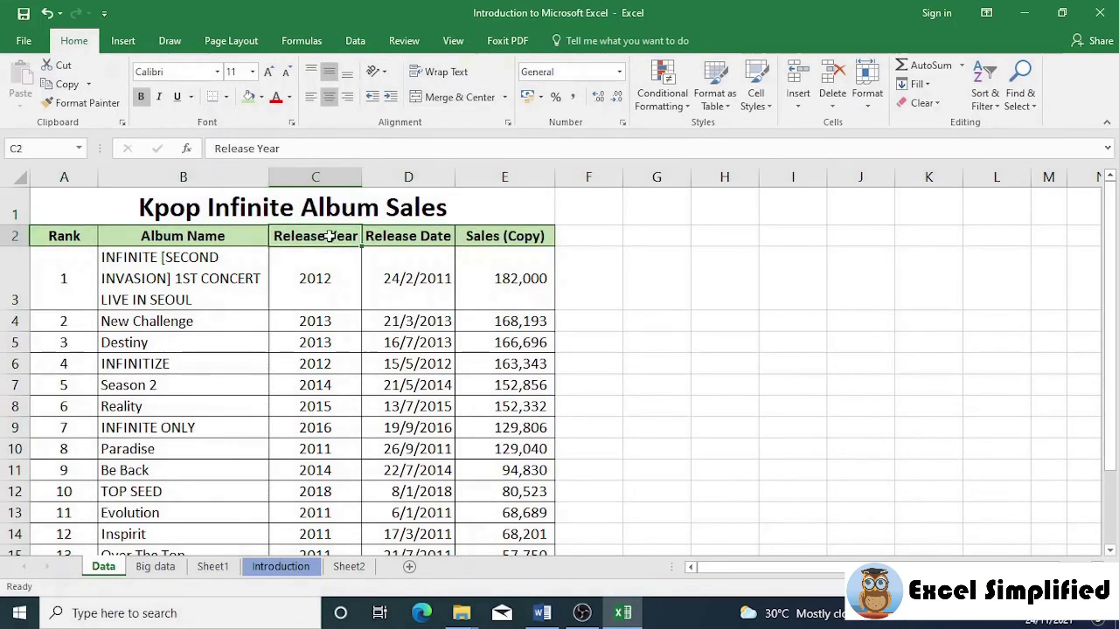
pyautogui.click(14, 280)
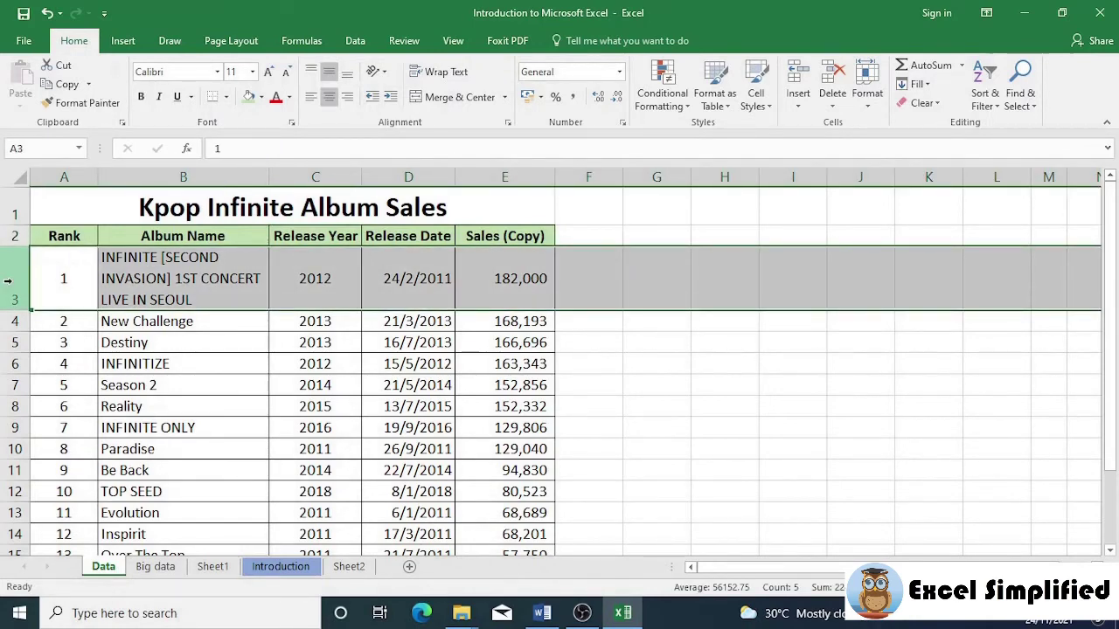
pyautogui.click(453, 42)
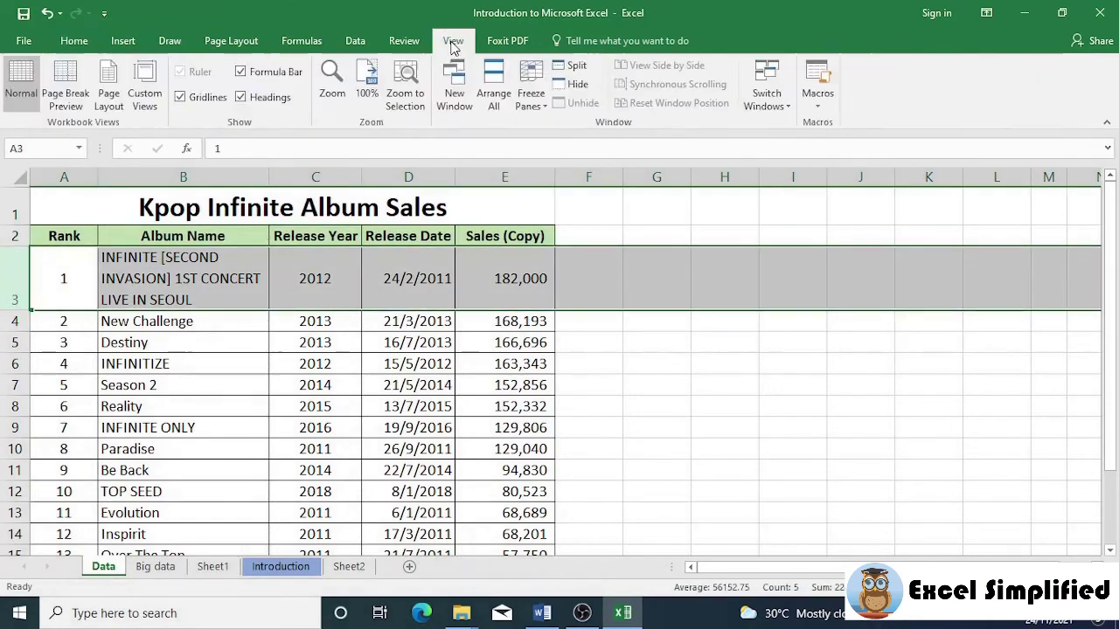
pyautogui.click(535, 104)
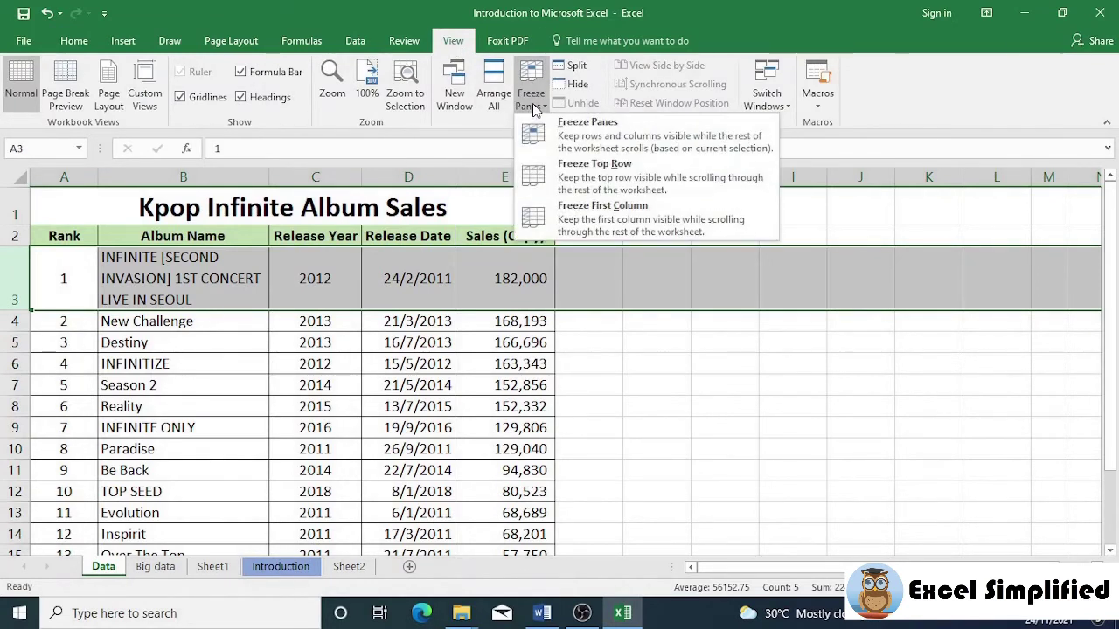
pyautogui.click(574, 141)
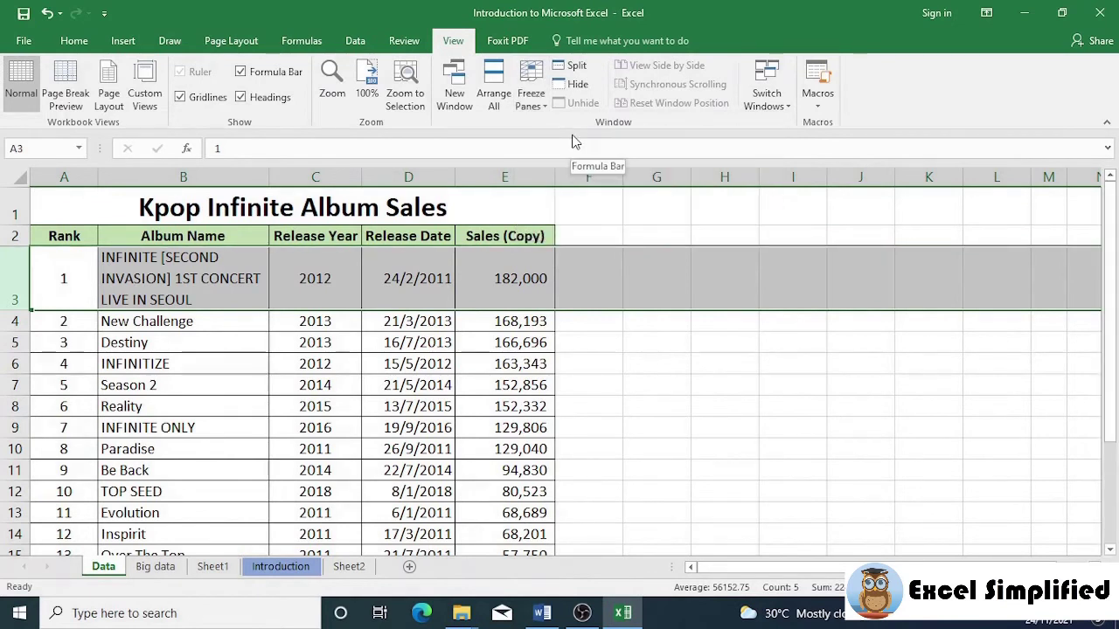
pyautogui.click(596, 351)
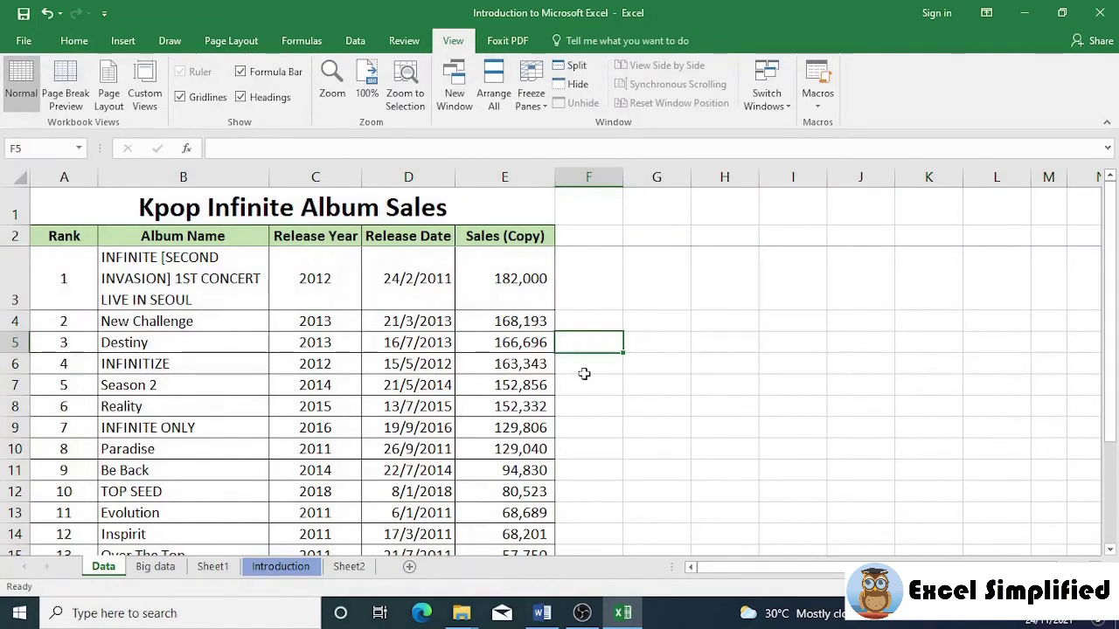
pyautogui.scroll(-3, 583, 373)
pyautogui.scroll(2, 583, 373)
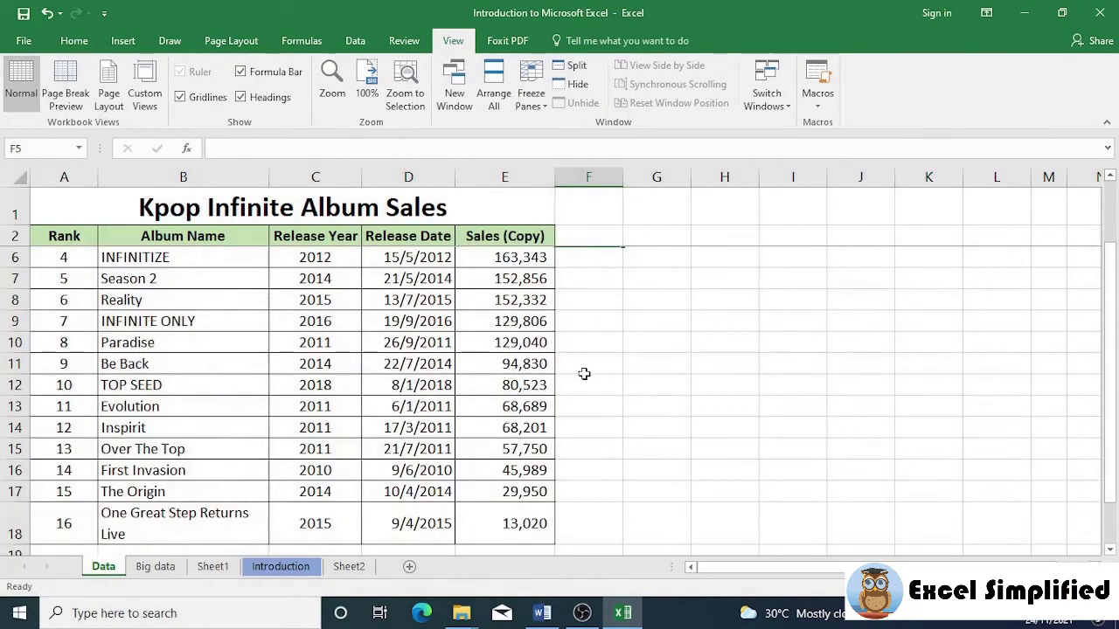
pyautogui.scroll(-1, 584, 373)
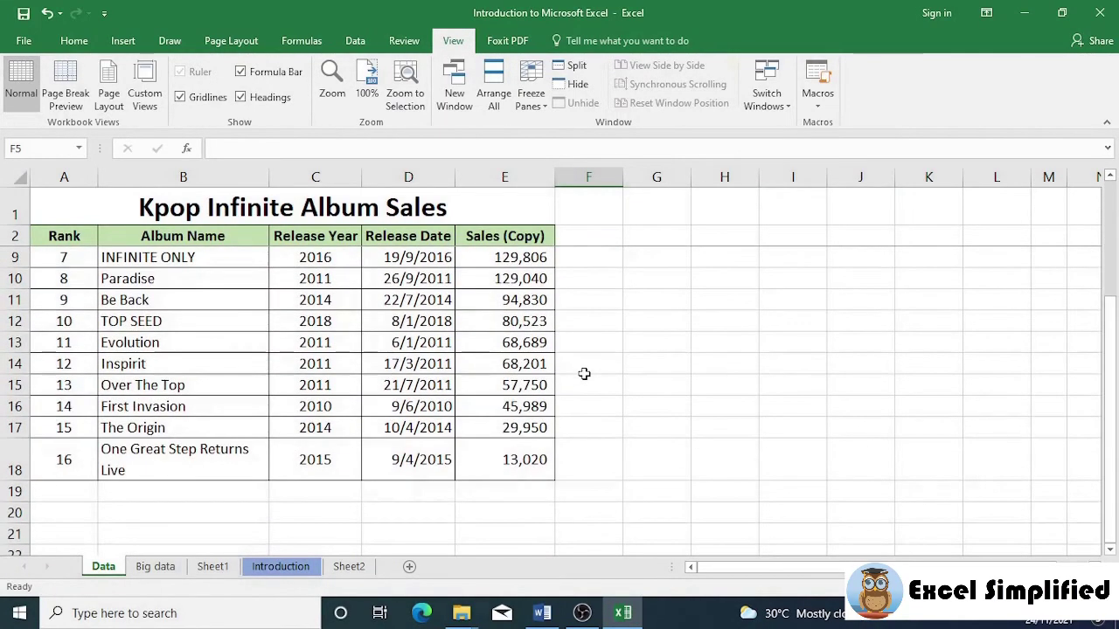
pyautogui.scroll(2, 584, 373)
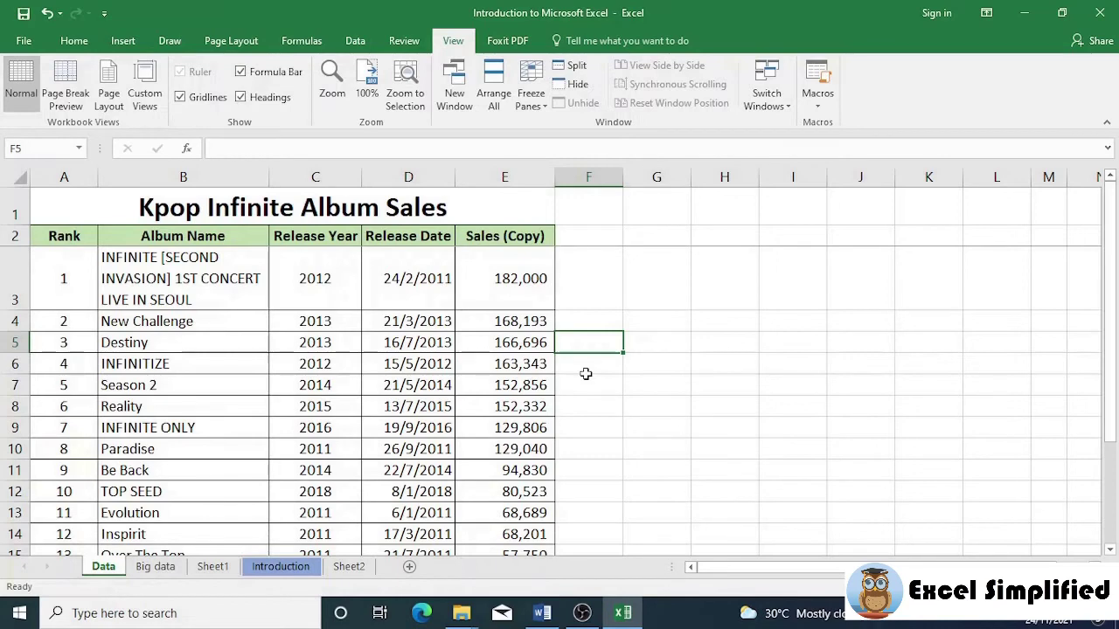
# Widen columns C to E to one equal width, and widen the Album Name column B
pyautogui.click(574, 299)
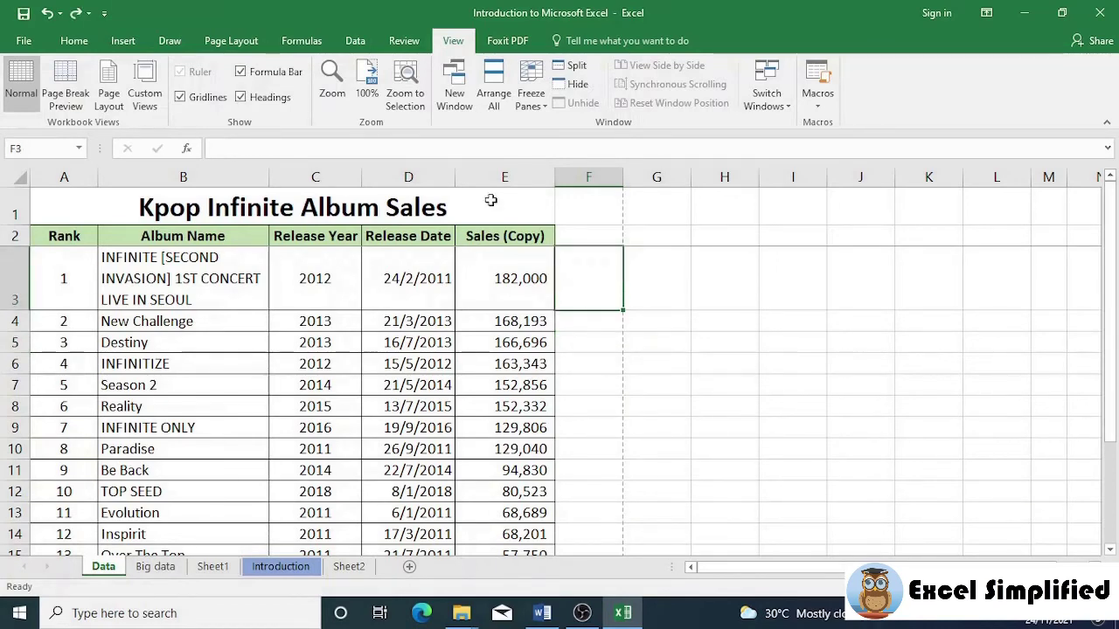
pyautogui.moveTo(332, 174); pyautogui.dragTo(598, 180)
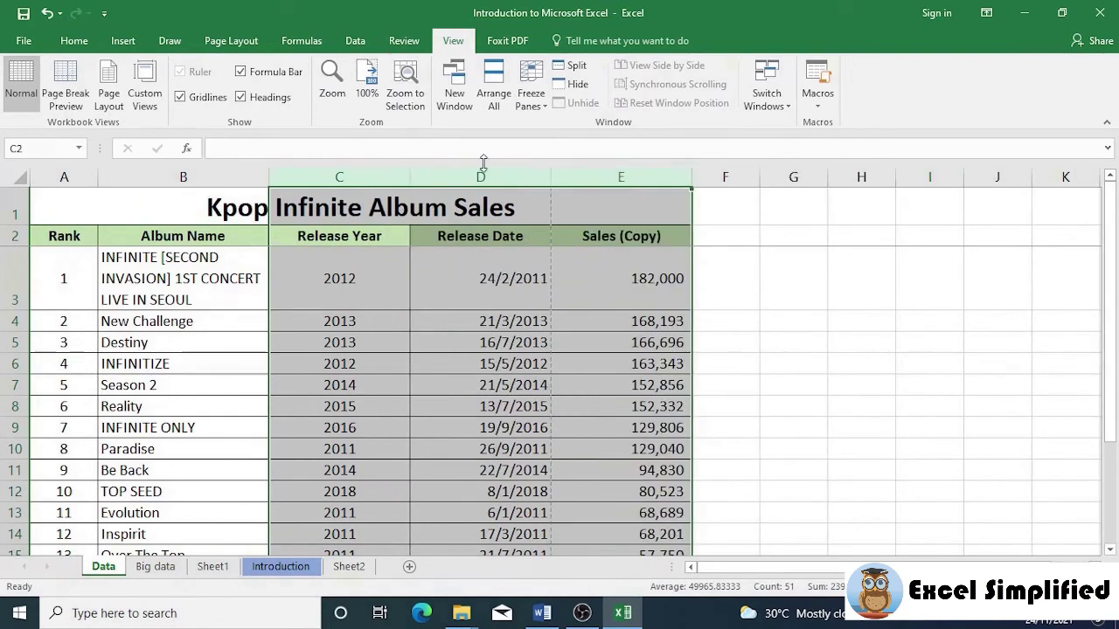
pyautogui.click(212, 177)
pyautogui.moveTo(269, 180); pyautogui.dragTo(375, 180)
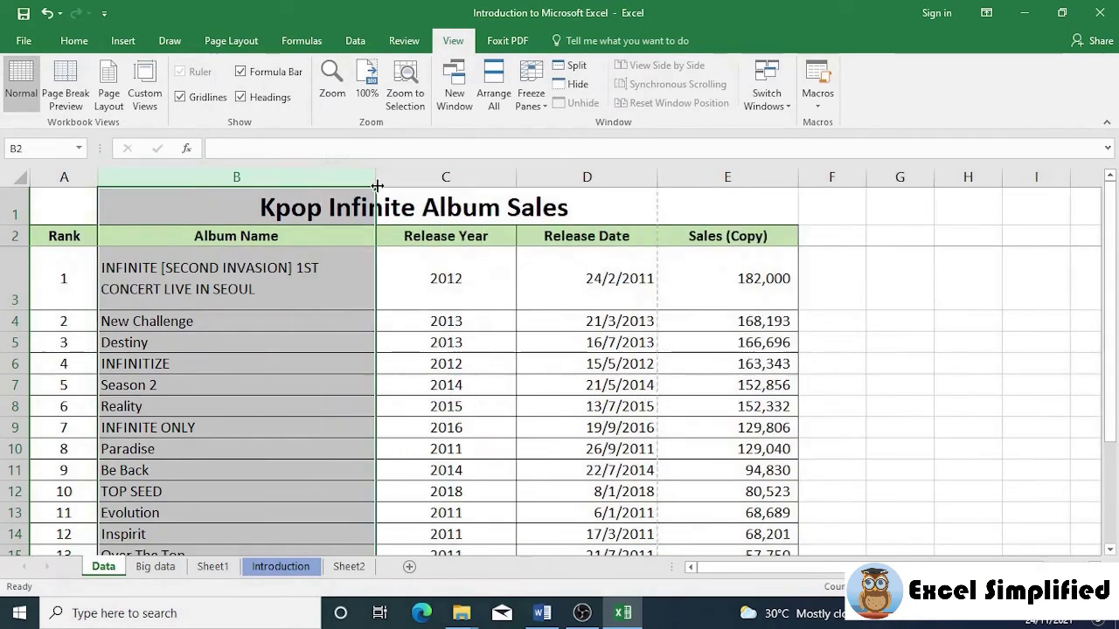
pyautogui.click(430, 348)
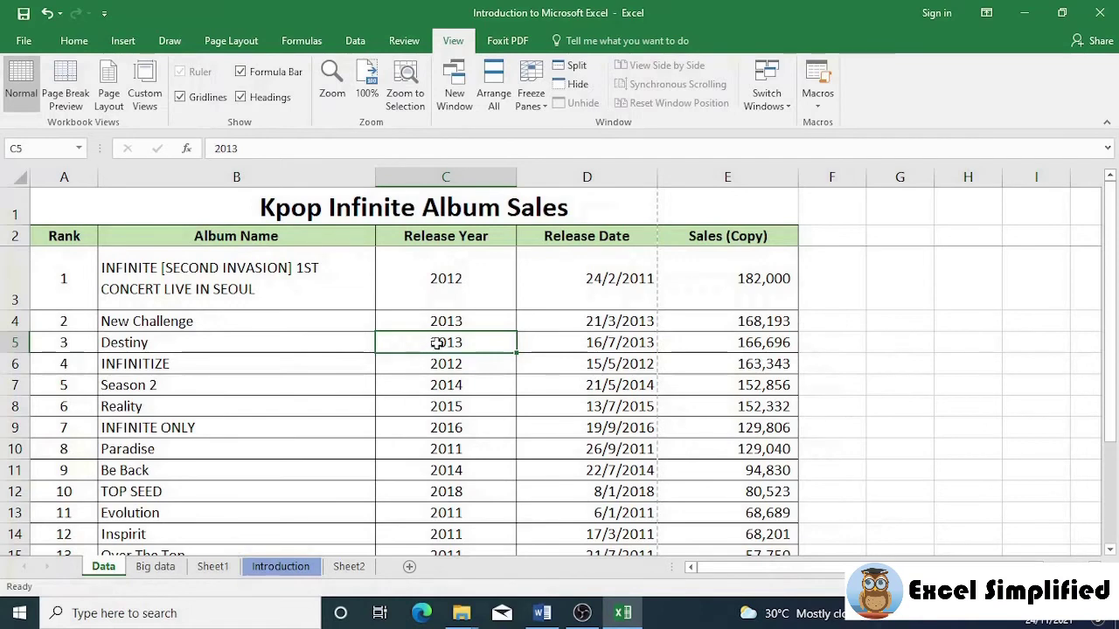
# Preview how the Data sheet will print, then return to the worksheet
pyautogui.click(23, 40)
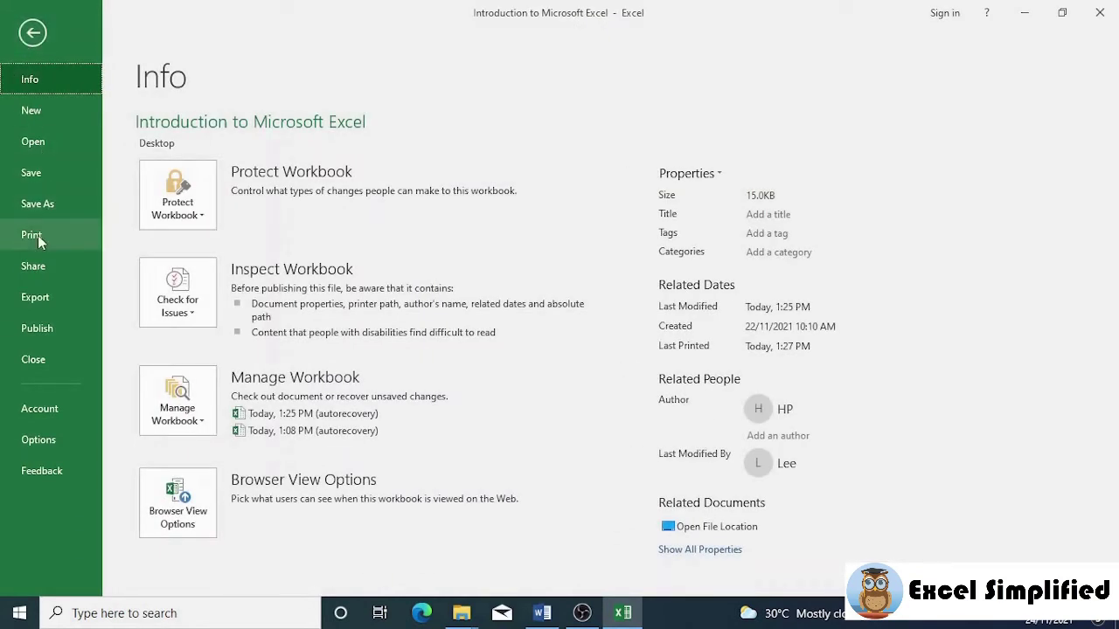
pyautogui.click(37, 235)
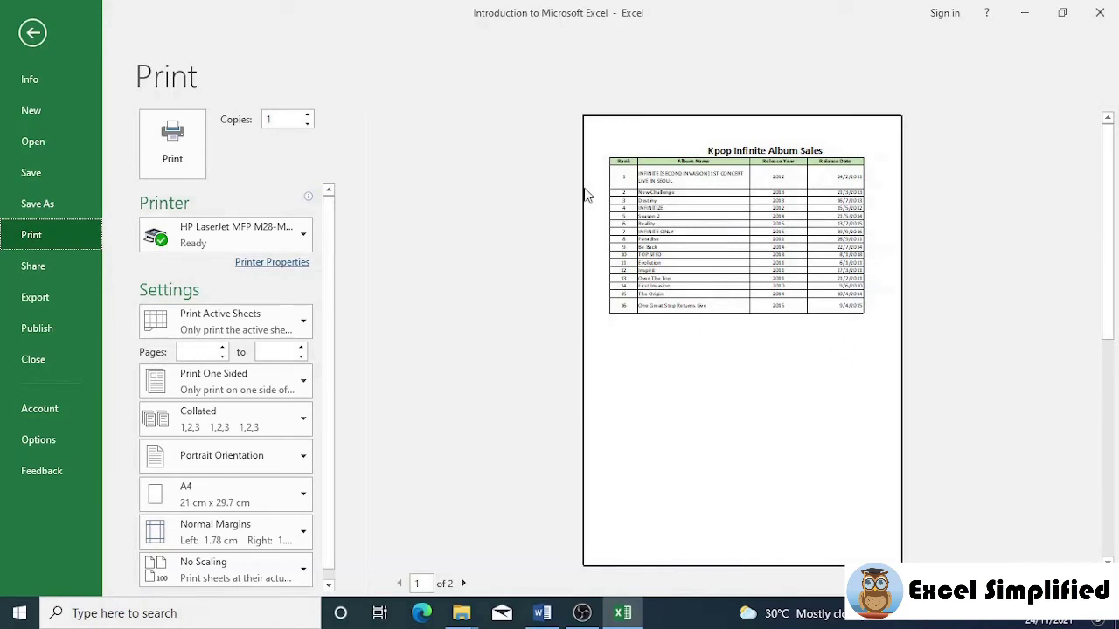
pyautogui.click(32, 35)
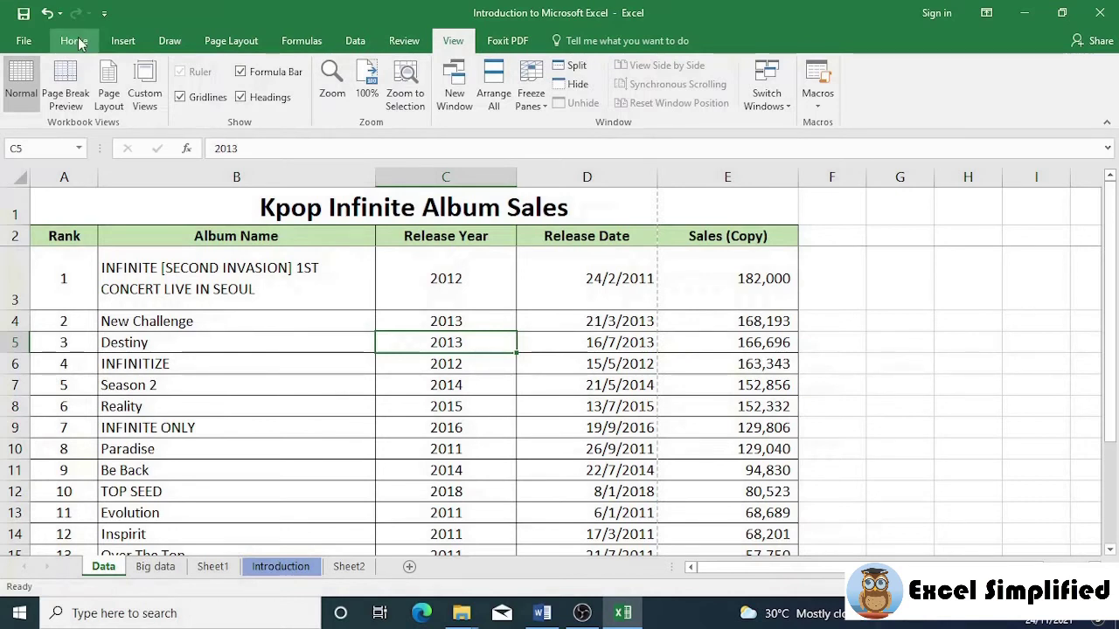
# Set the page to landscape orientation and scale it to fit 1 page wide by 1 tall
pyautogui.click(232, 41)
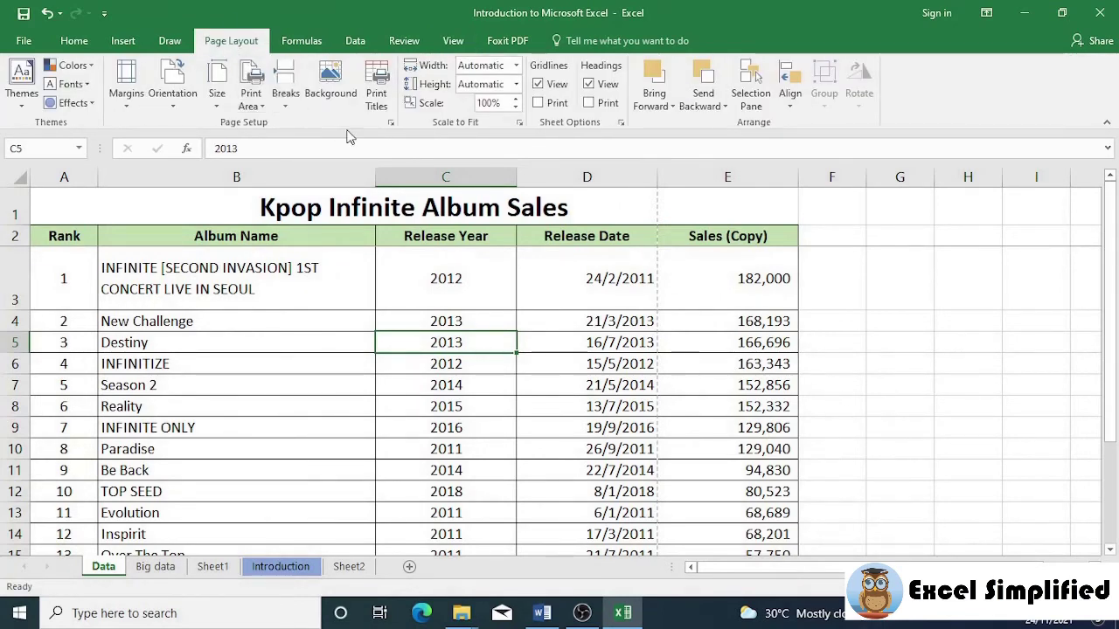
pyautogui.click(394, 124)
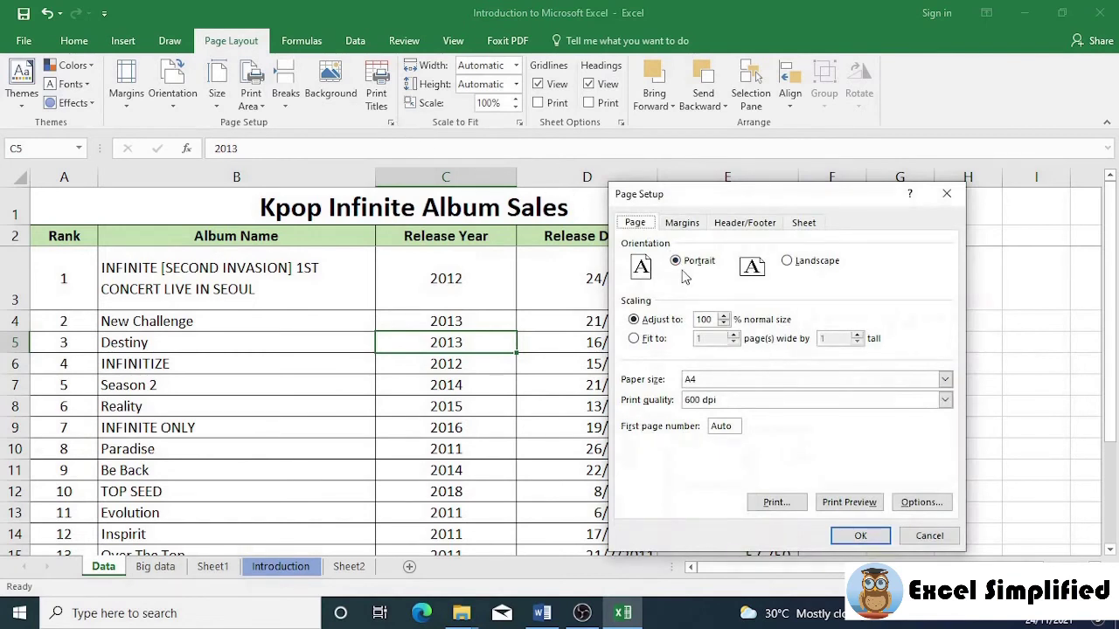
pyautogui.click(636, 340)
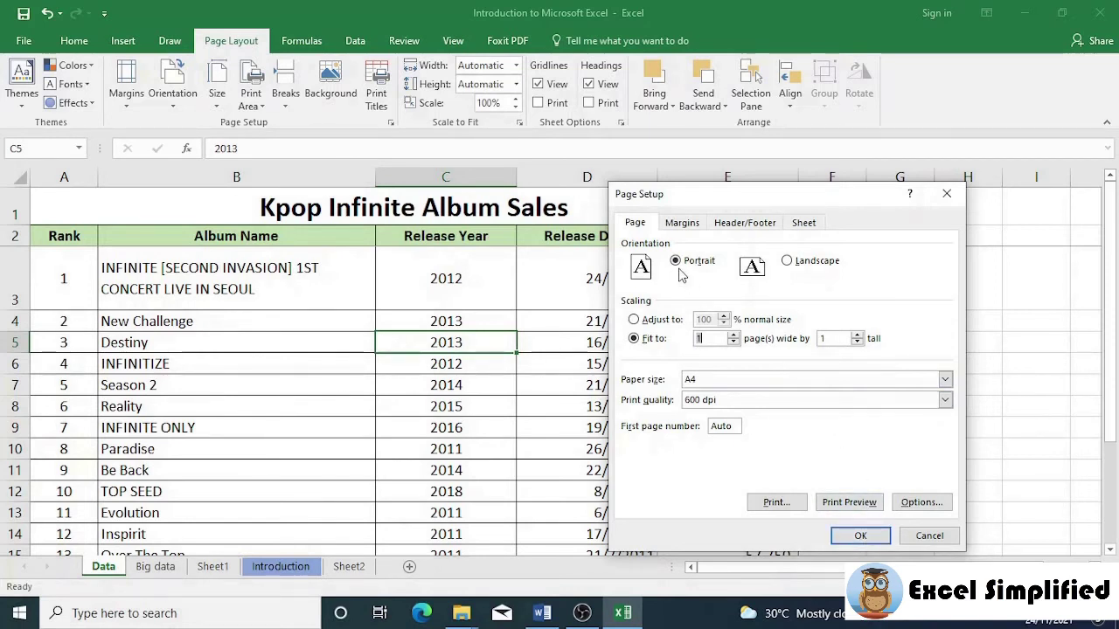
pyautogui.click(784, 267)
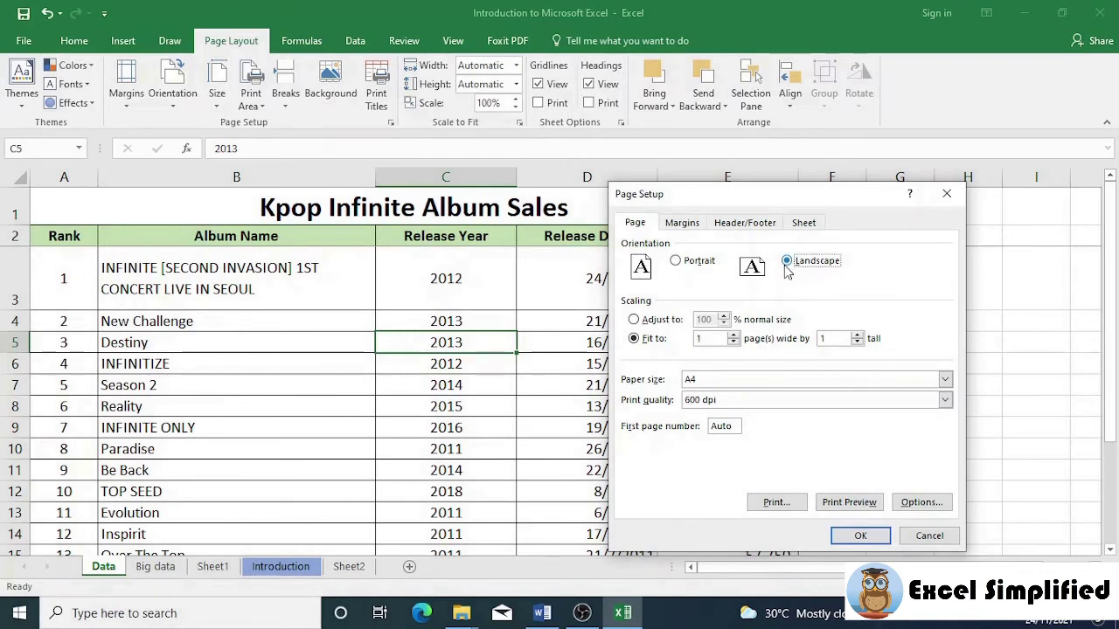
pyautogui.click(860, 537)
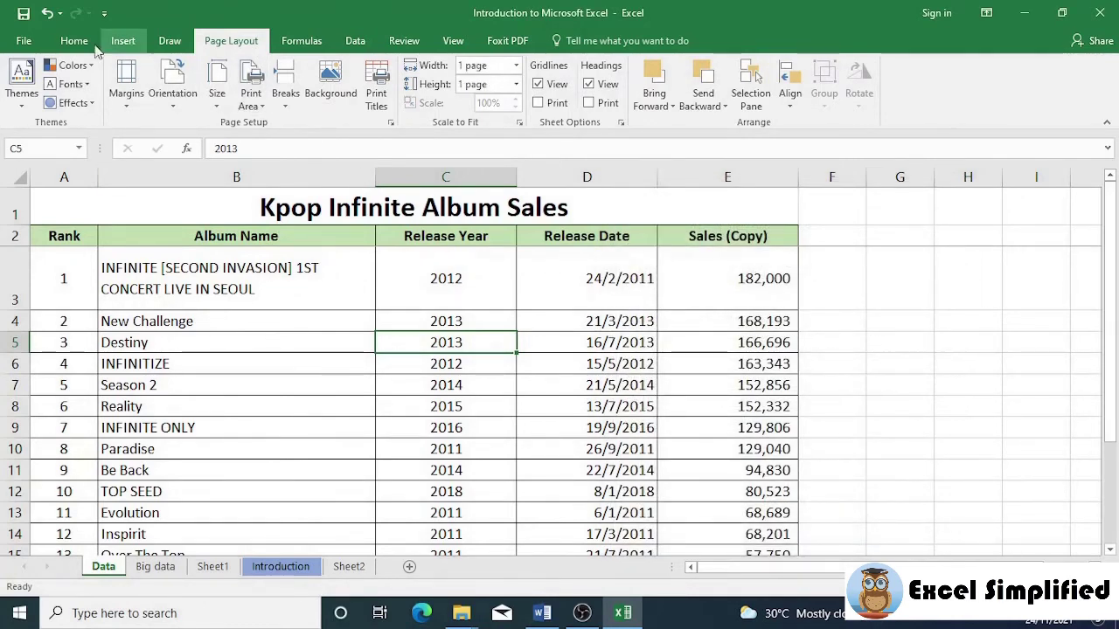
# Examine the print preview of the album table and the list of available printers, keeping the selected printer
pyautogui.click(24, 41)
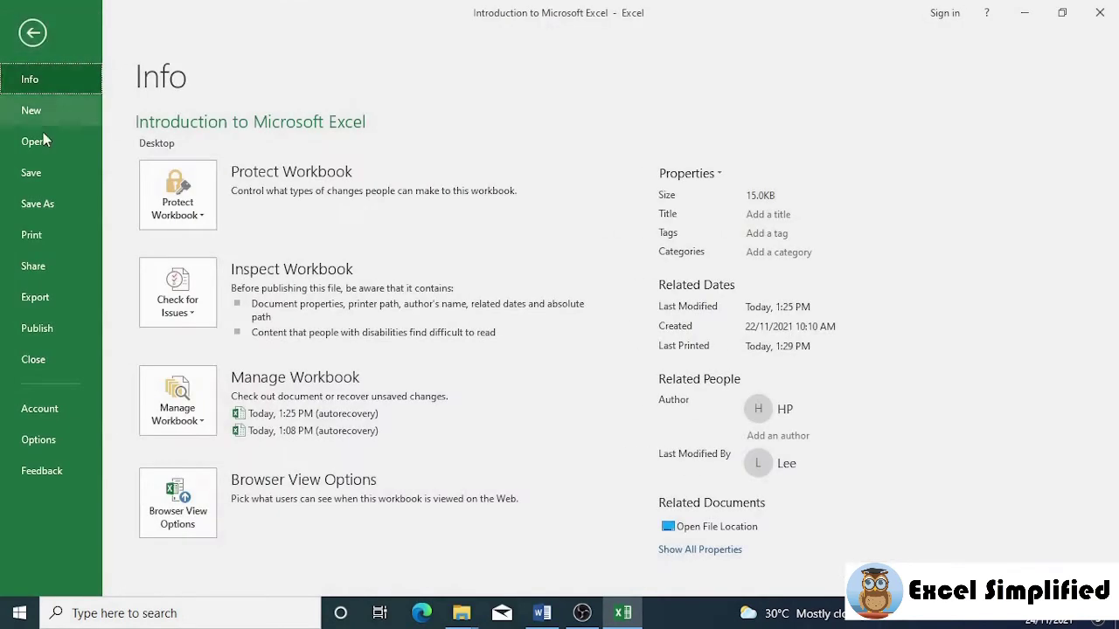
pyautogui.click(44, 236)
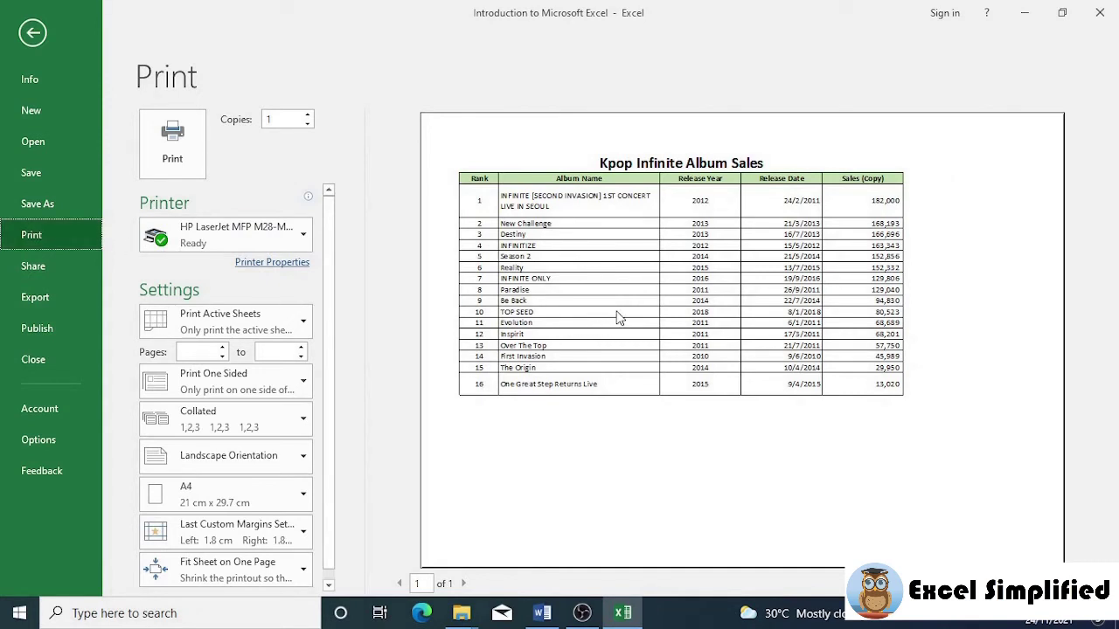
pyautogui.click(302, 236)
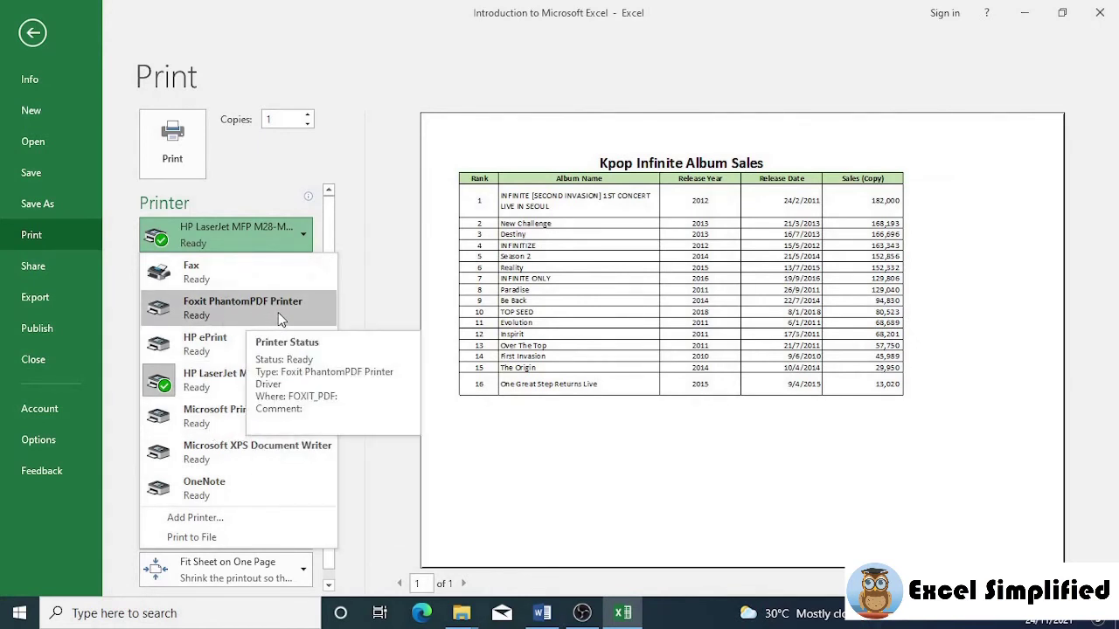
pyautogui.click(264, 173)
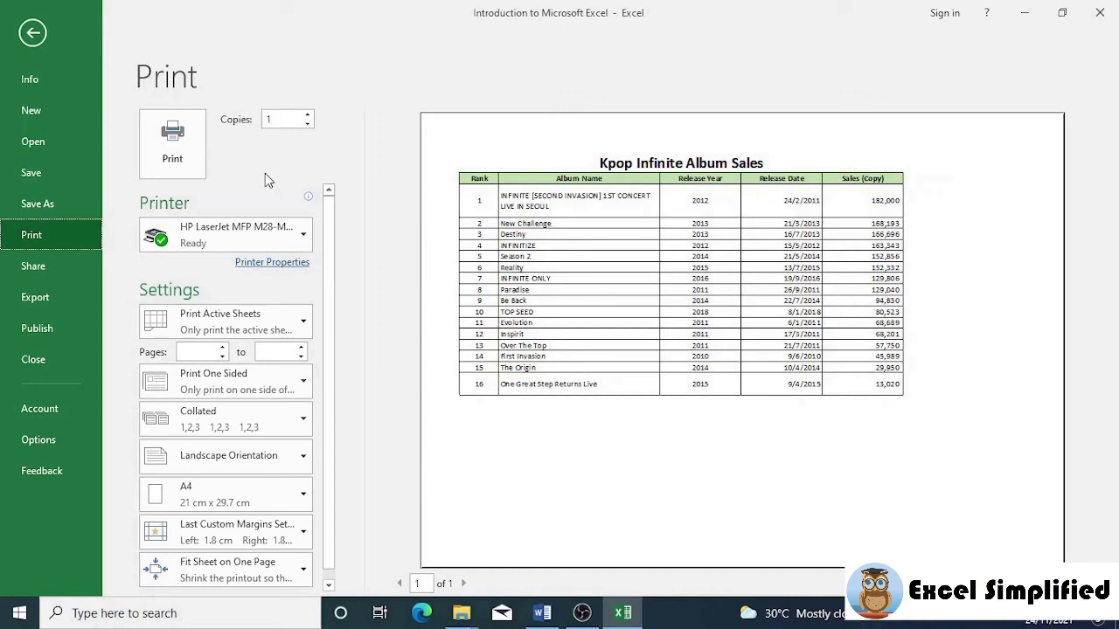
# Examine the file formats available for saving a copy of the workbook, including PDF, then return to the worksheet
pyautogui.click(66, 200)
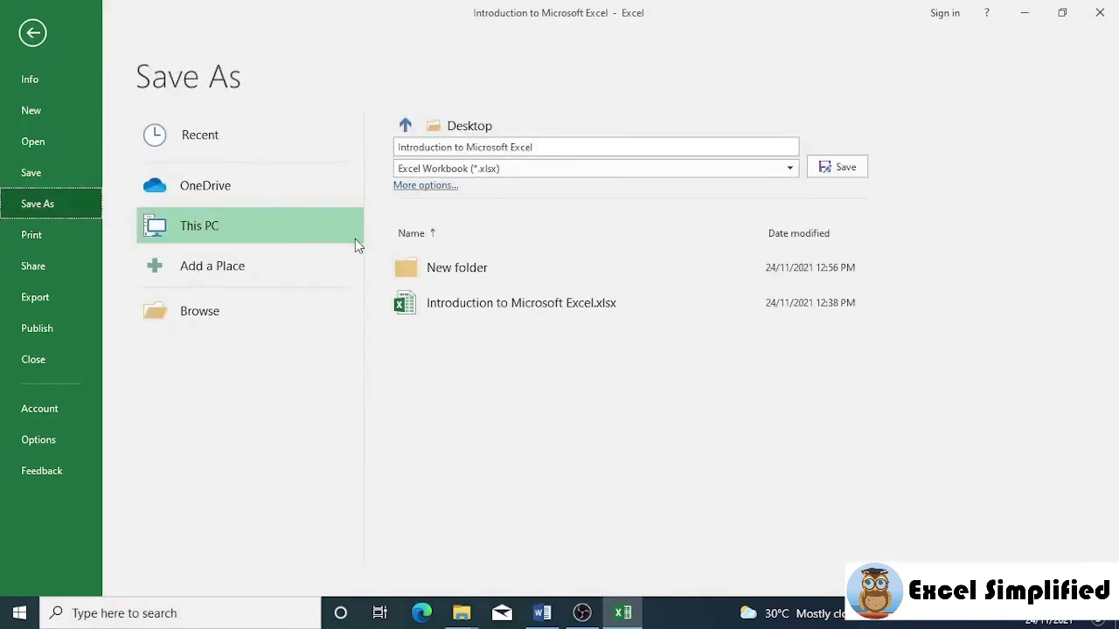
pyautogui.click(794, 171)
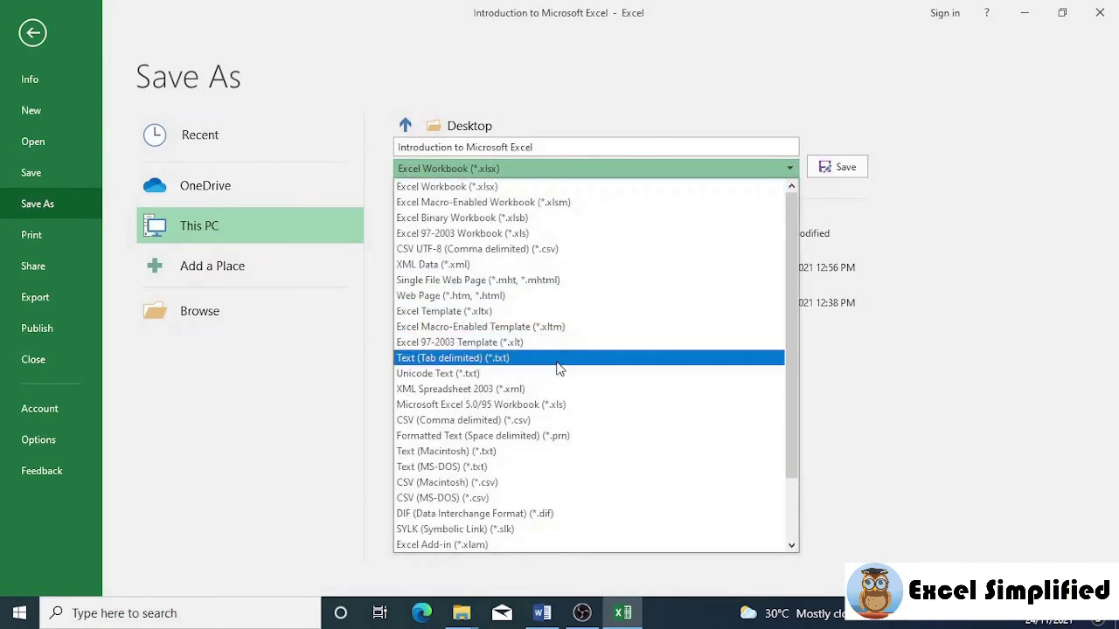
pyautogui.scroll(-2, 559, 369)
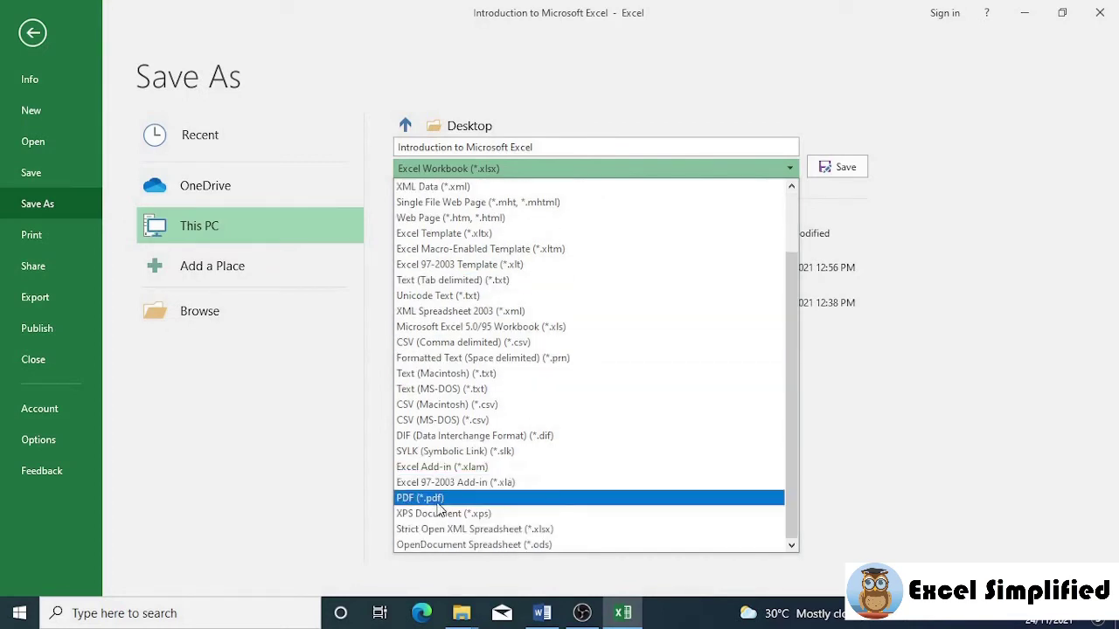
pyautogui.click(33, 35)
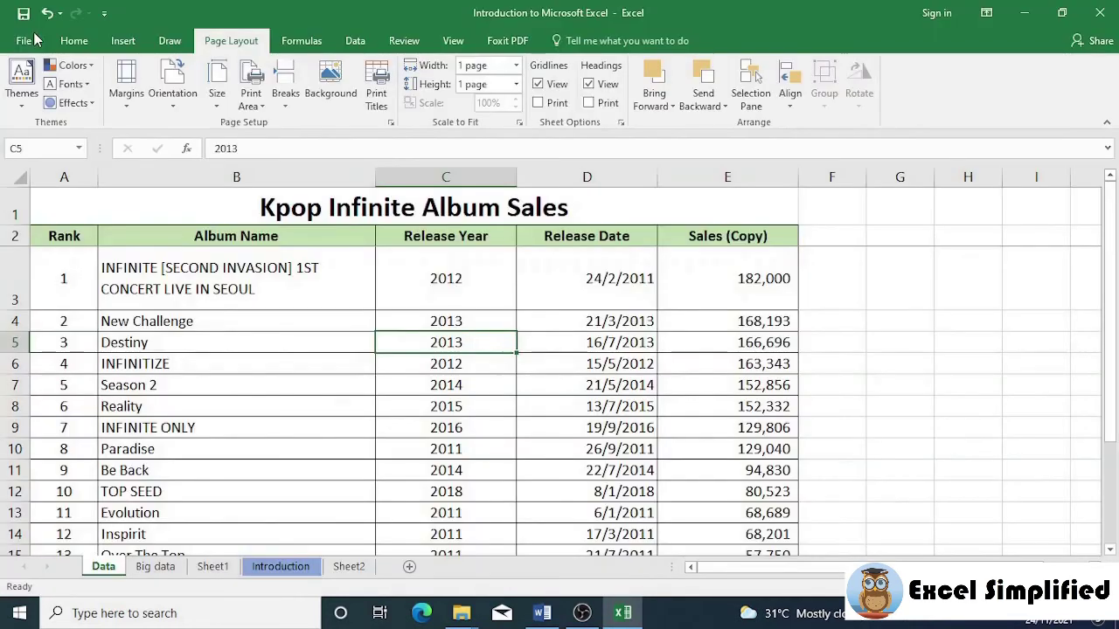
# Open the Big data sheet and look through its album table from the title to the last row
pyautogui.click(155, 567)
pyautogui.scroll(-14, 187, 480)
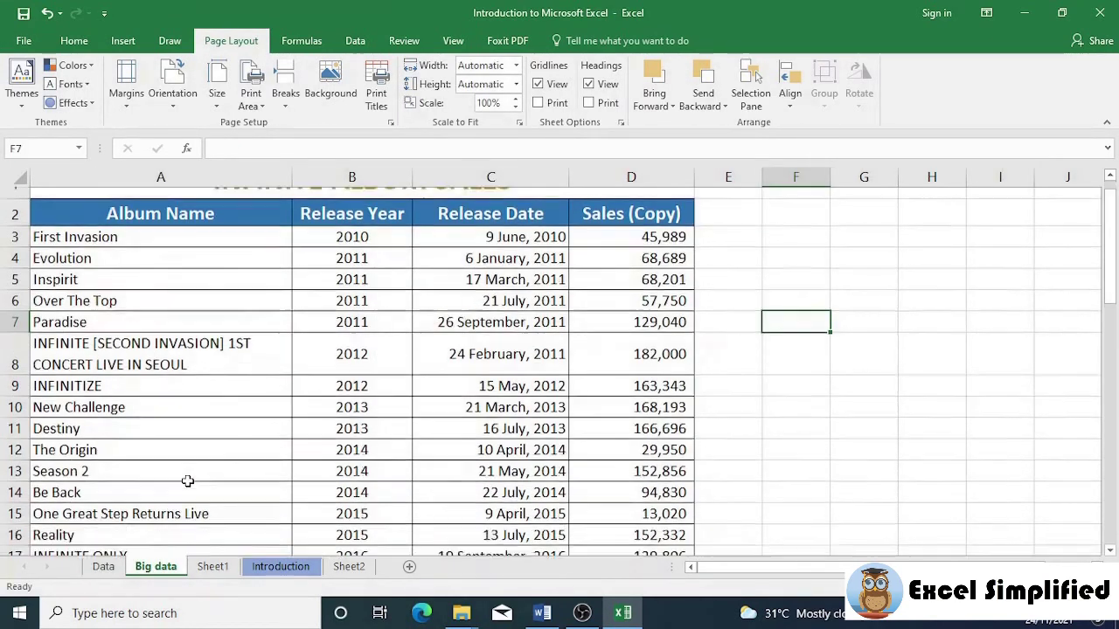
pyautogui.scroll(-2, 187, 481)
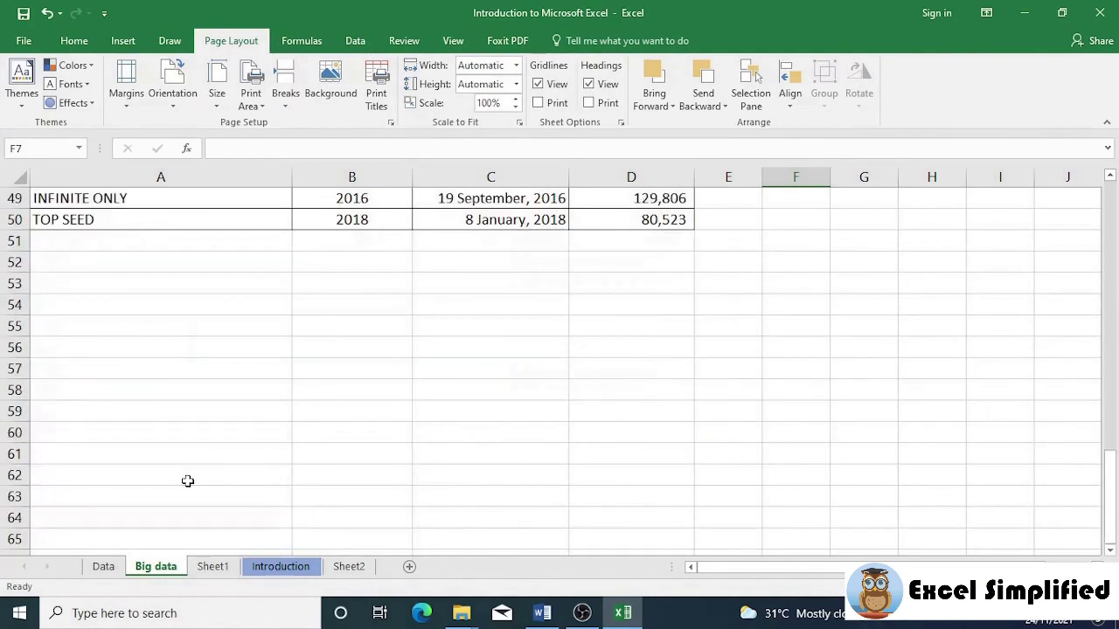
pyautogui.scroll(16, 187, 480)
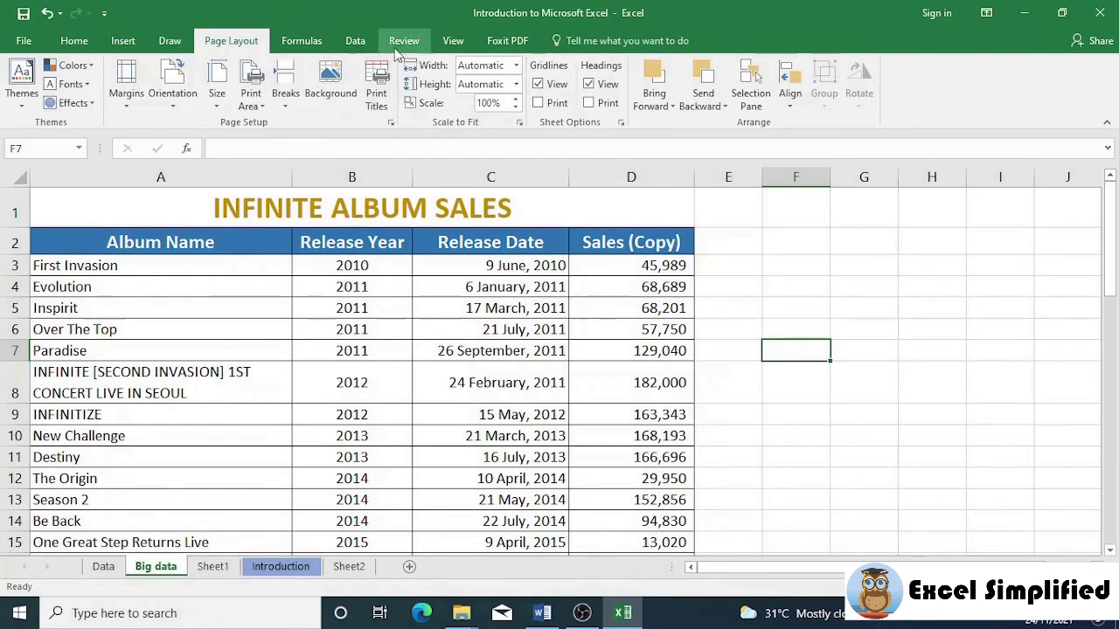
# Show the Big data sheet in Page Break Preview, enlarged enough to read where its page breaks fall
pyautogui.click(453, 46)
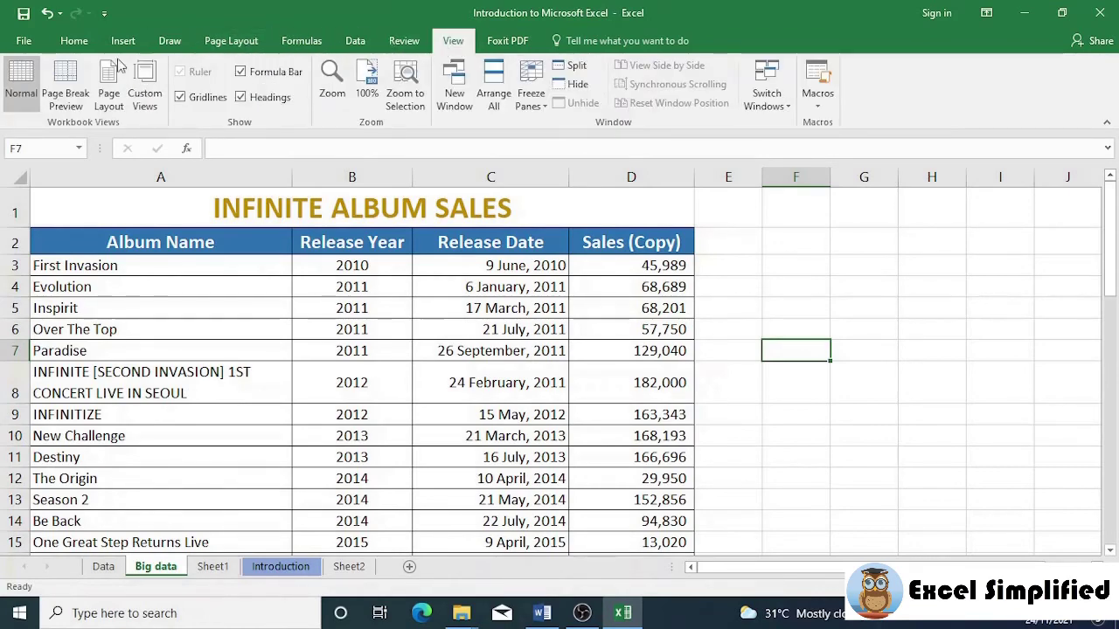
pyautogui.click(66, 97)
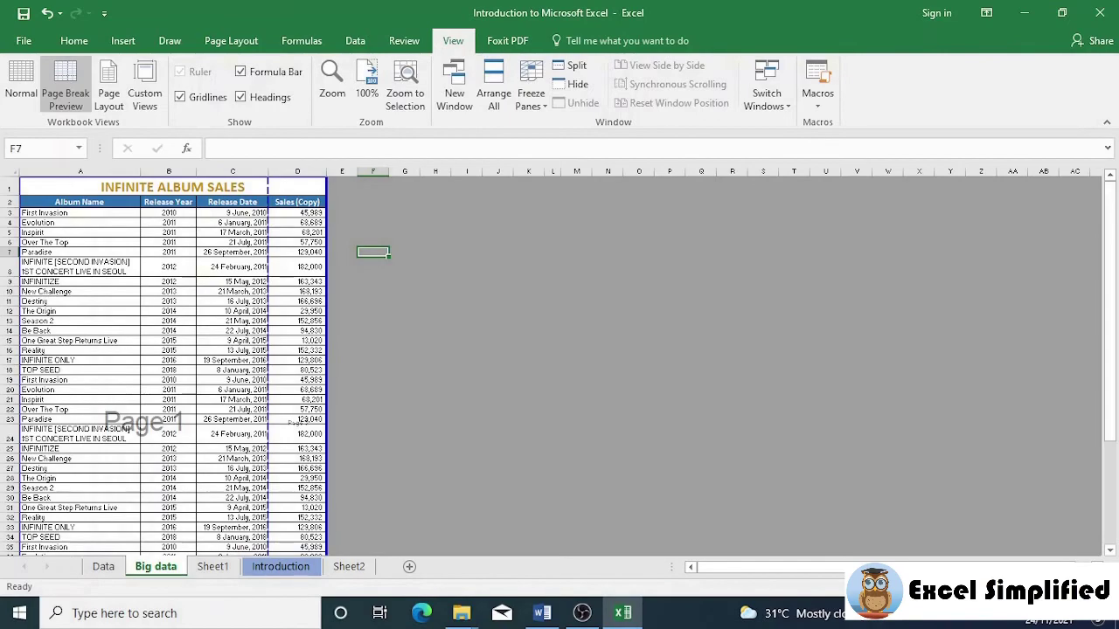
pyautogui.moveTo(1001, 587); pyautogui.dragTo(1020, 587)
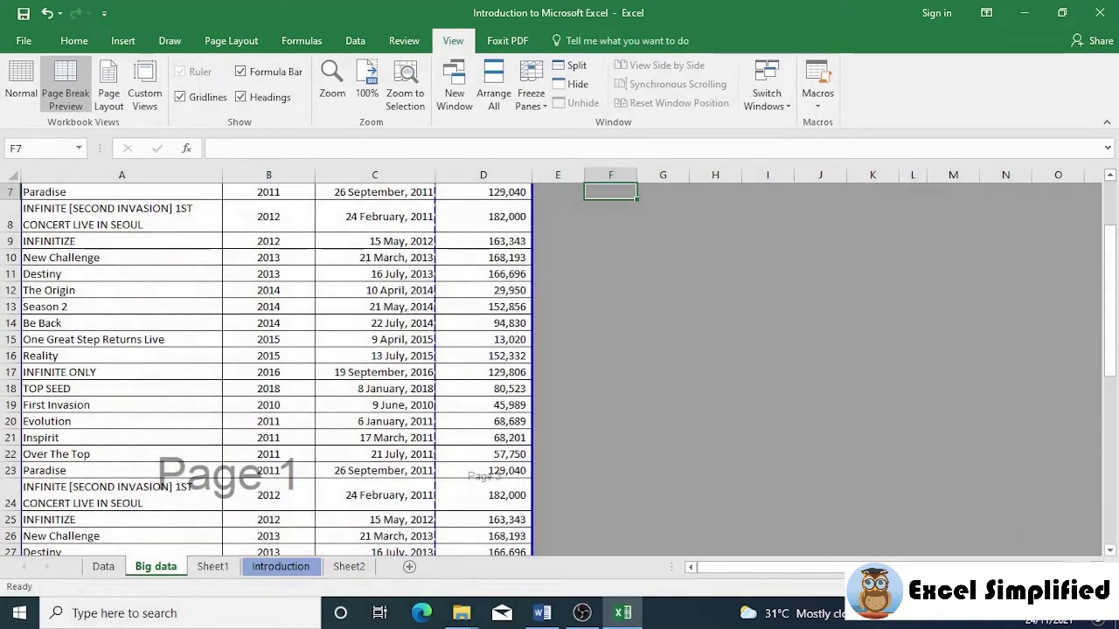
pyautogui.scroll(2, 732, 382)
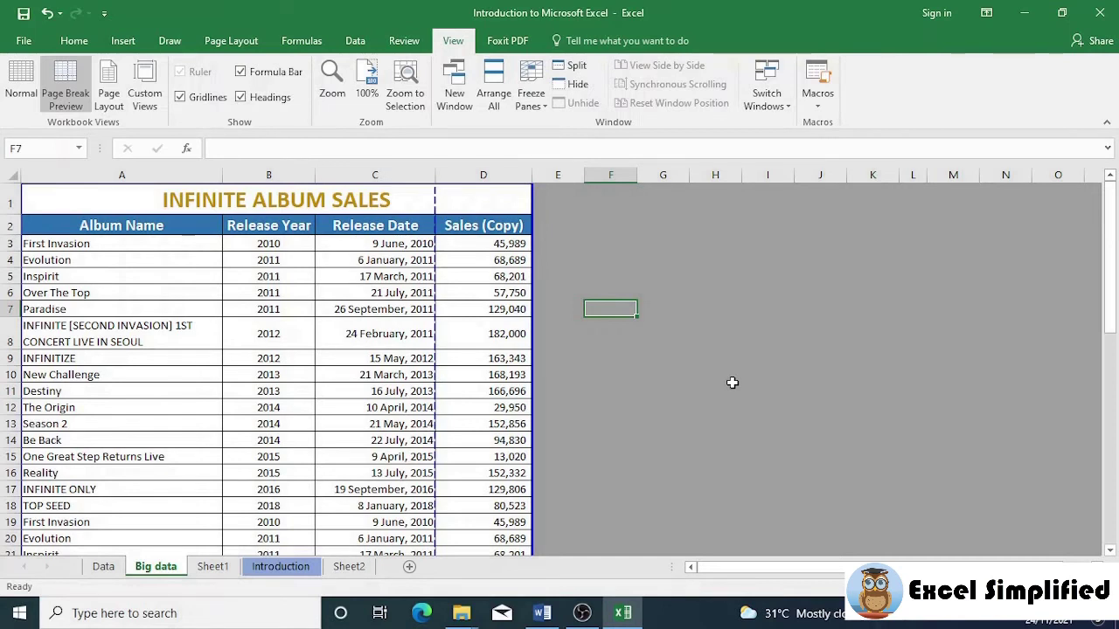
pyautogui.scroll(-3, 454, 385)
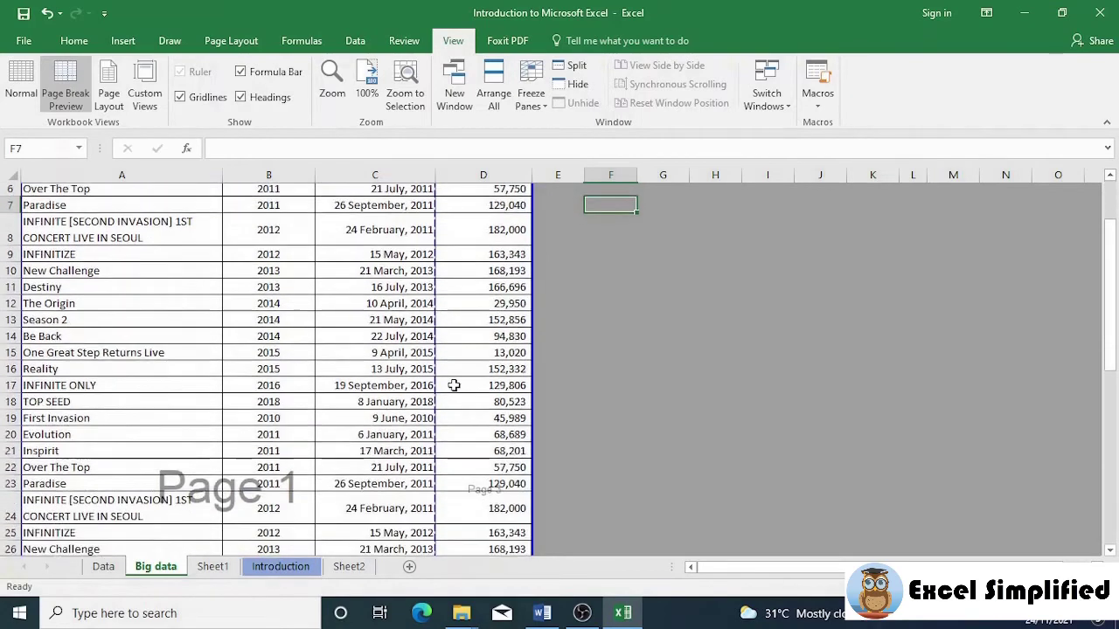
pyautogui.scroll(3, 454, 385)
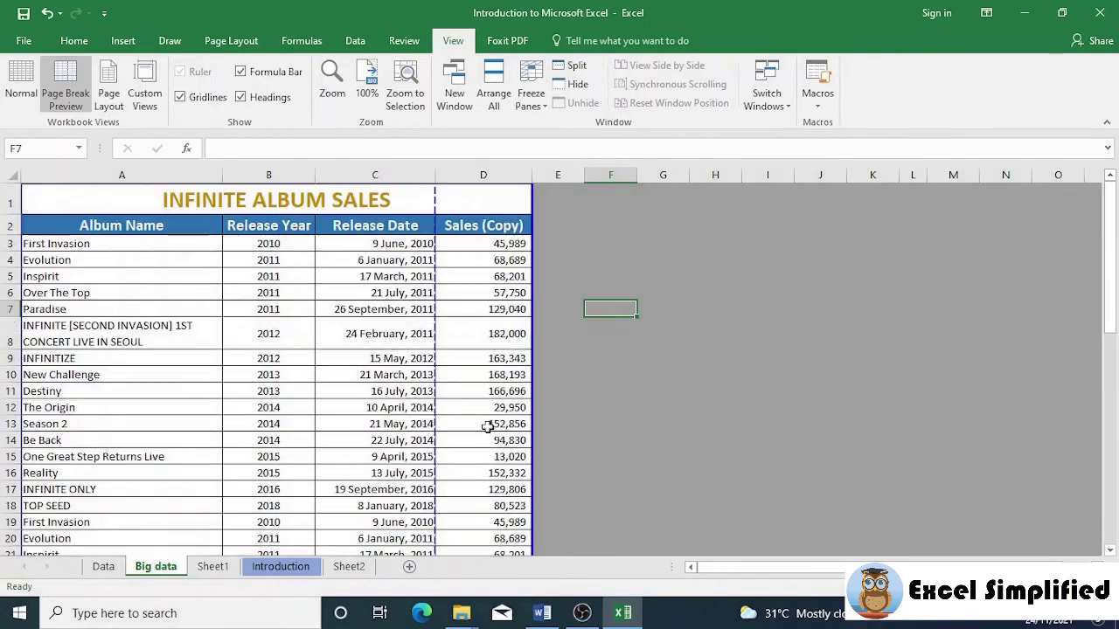
# Preview every printed page of the Big data sheet to check how the table is split, then return to the worksheet
pyautogui.click(23, 41)
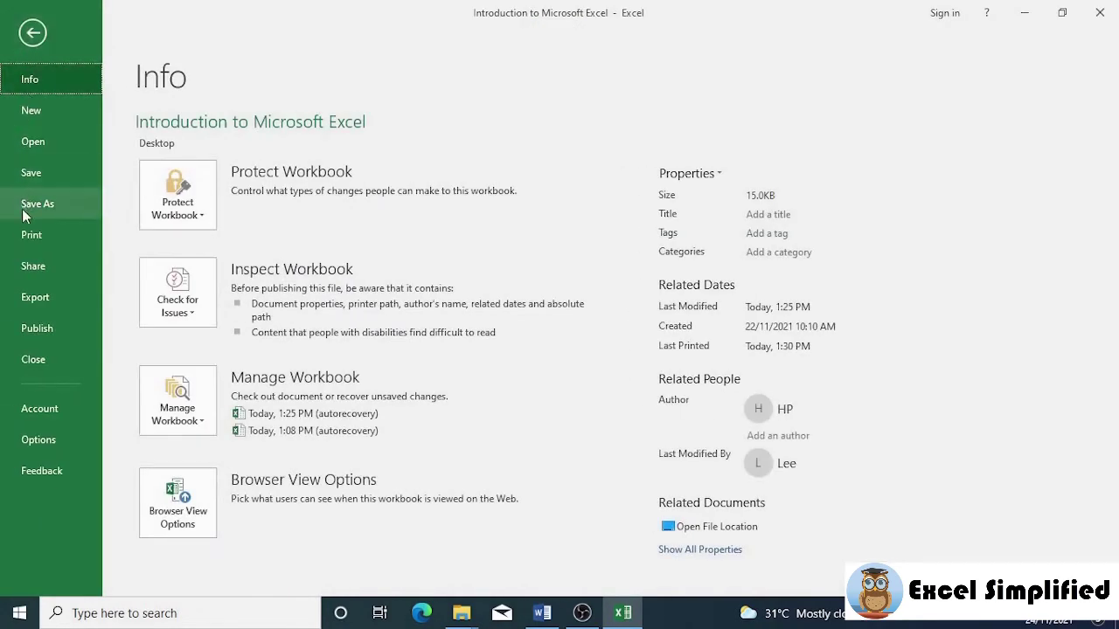
pyautogui.click(27, 236)
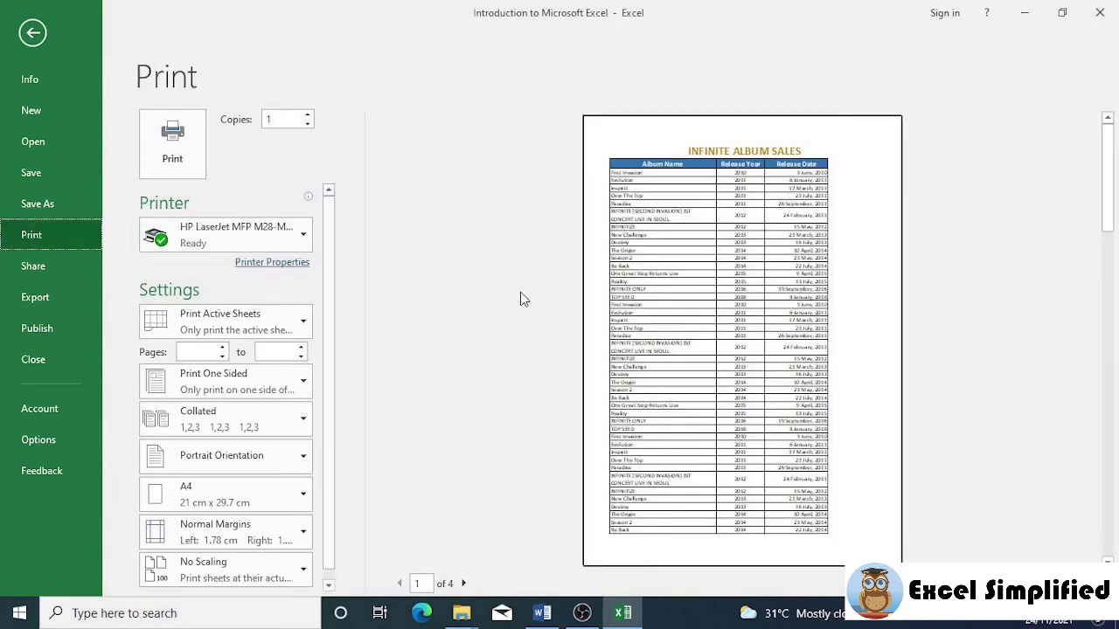
pyautogui.scroll(-1, 714, 299)
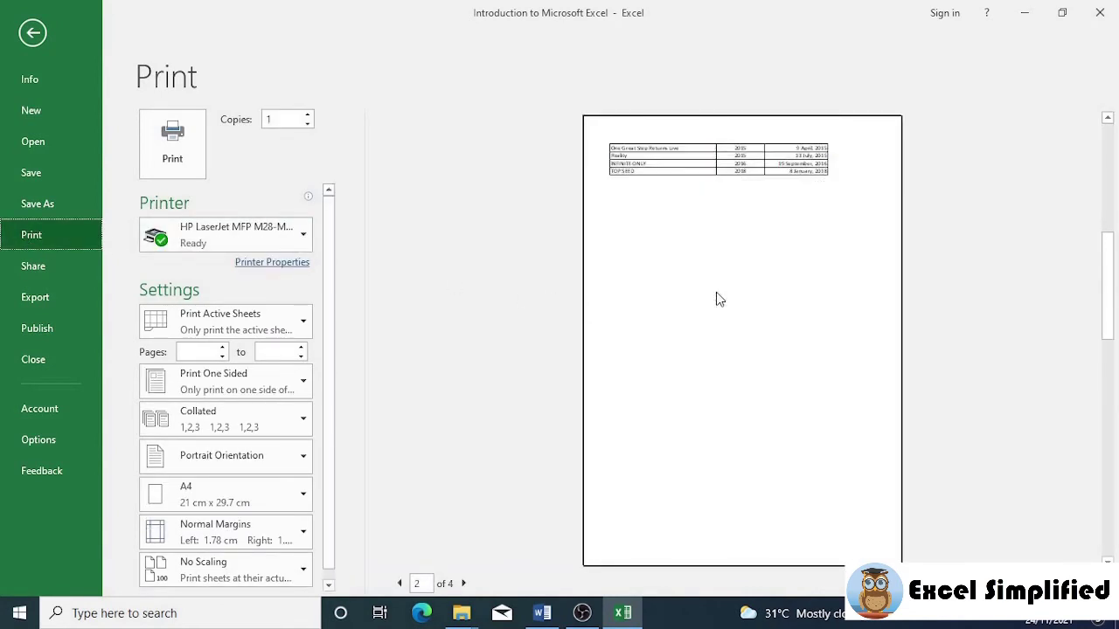
pyautogui.scroll(1, 717, 299)
pyautogui.scroll(-1, 718, 299)
pyautogui.scroll(-2, 717, 299)
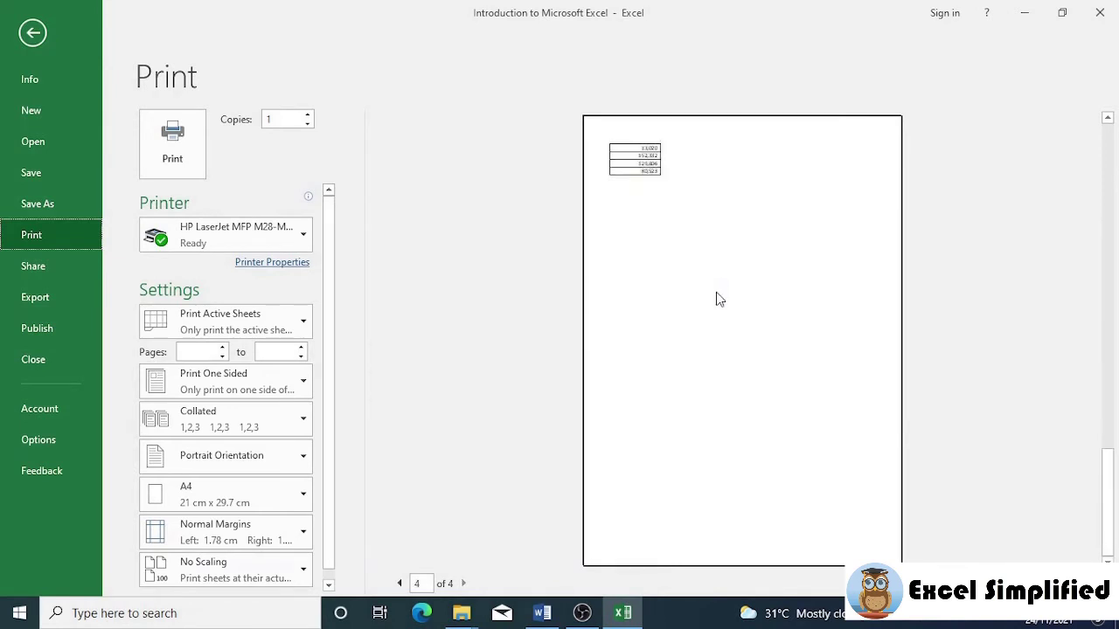
pyautogui.scroll(2, 717, 300)
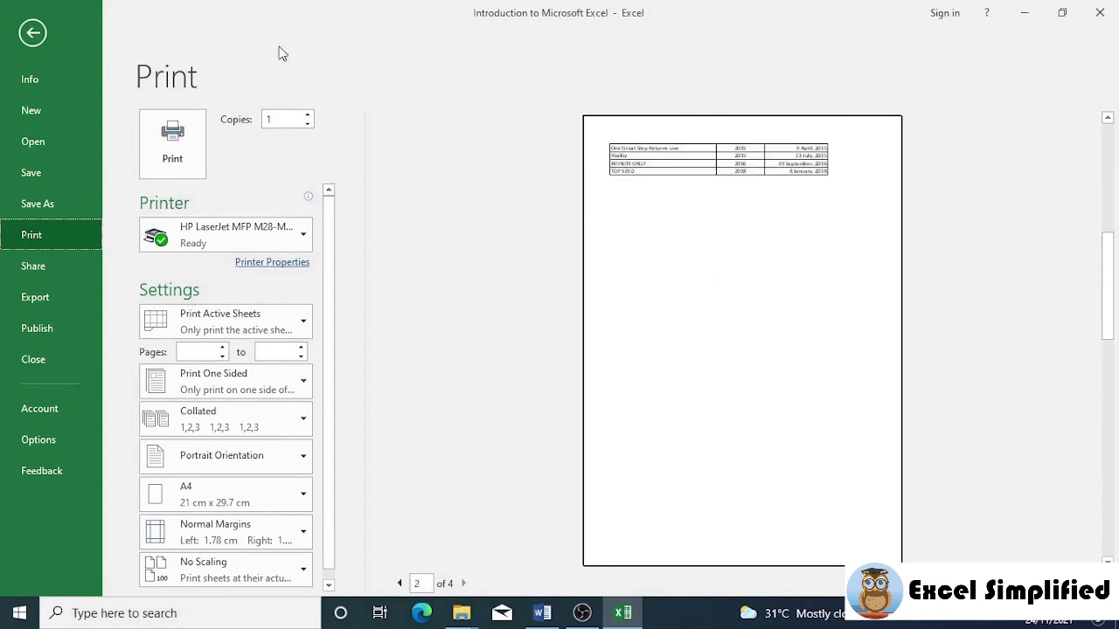
pyautogui.click(33, 35)
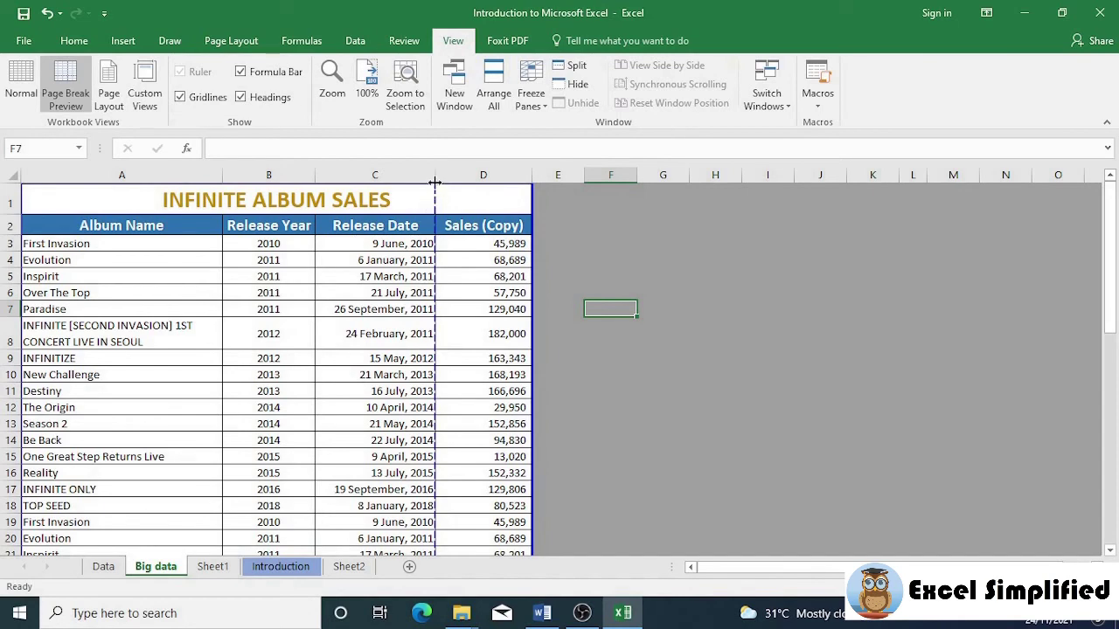
# Move the vertical page break from between columns C and D to the right edge of column D
pyautogui.scroll(-11, 428, 291)
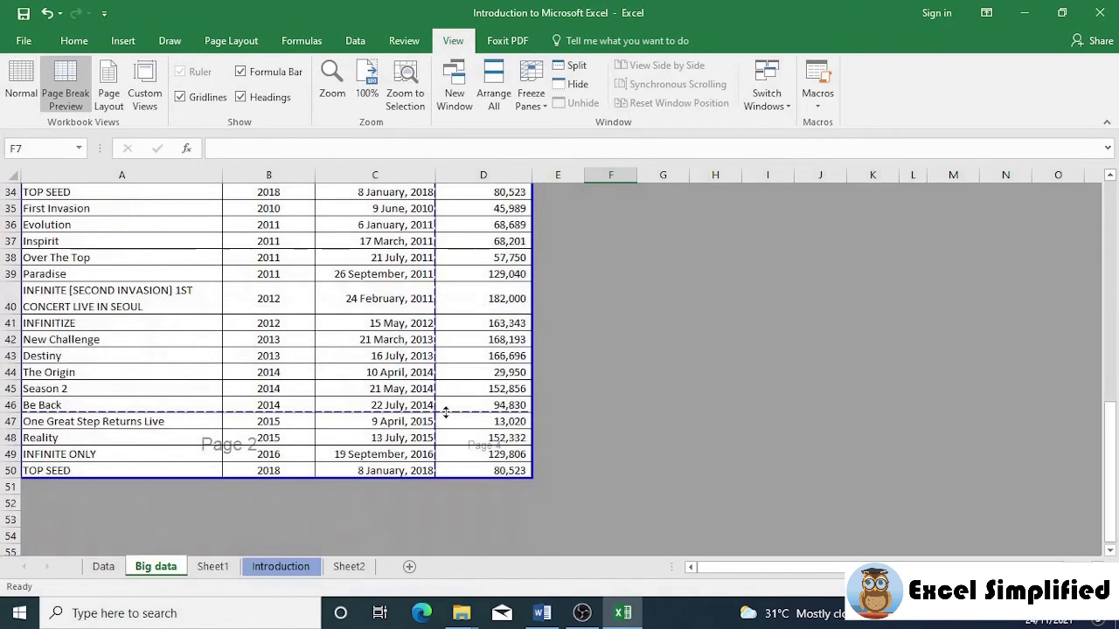
pyautogui.scroll(-2, 446, 412)
pyautogui.scroll(1, 449, 432)
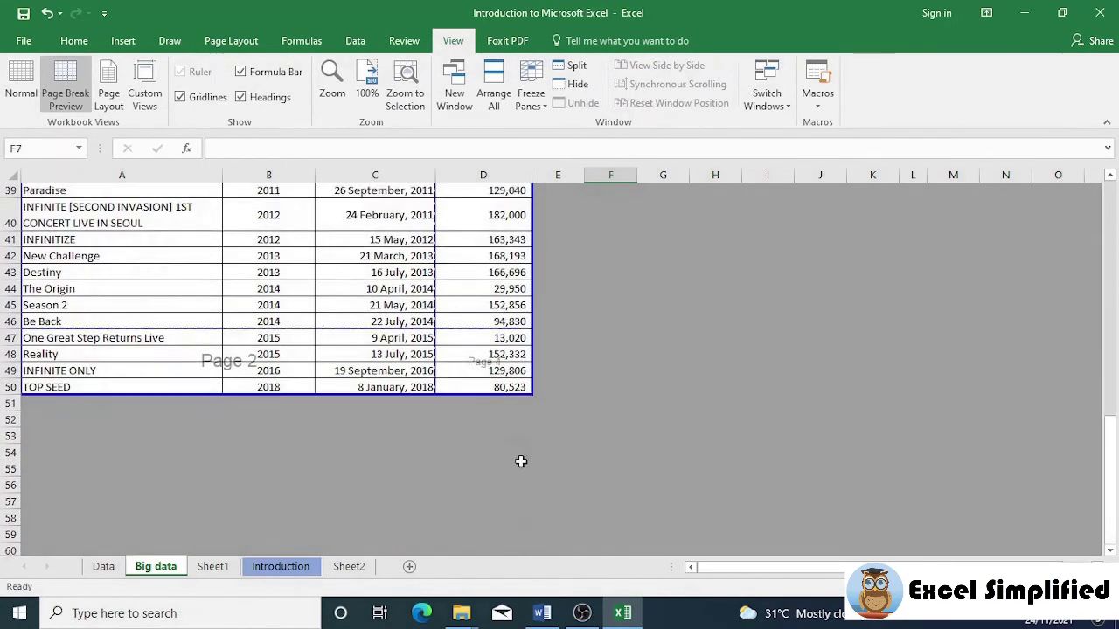
pyautogui.scroll(13, 515, 452)
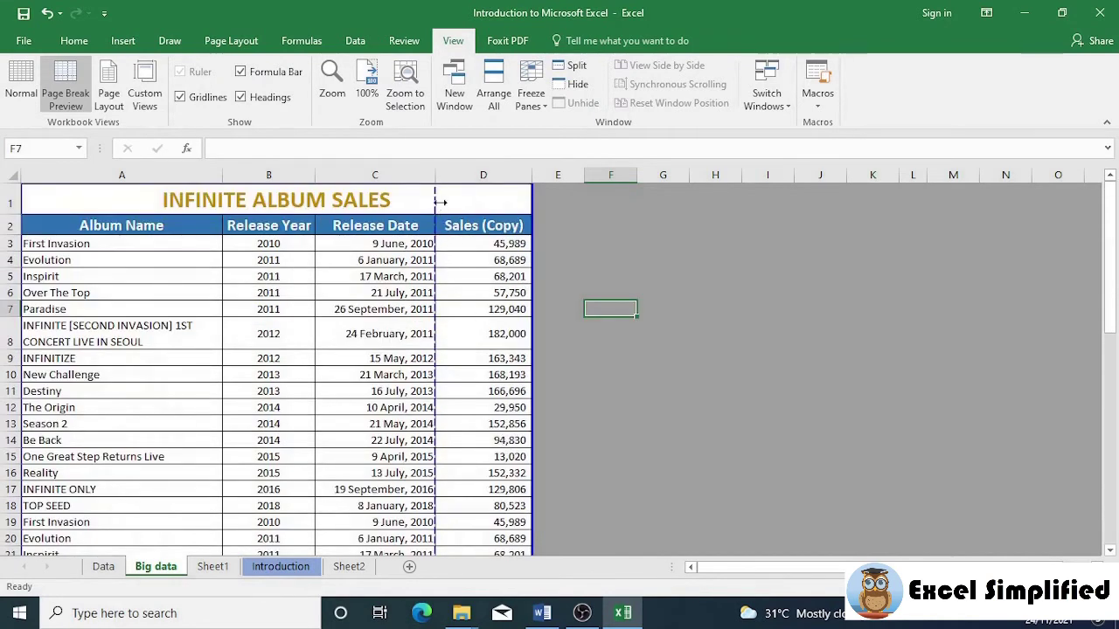
pyautogui.moveTo(433, 196); pyautogui.dragTo(522, 200)
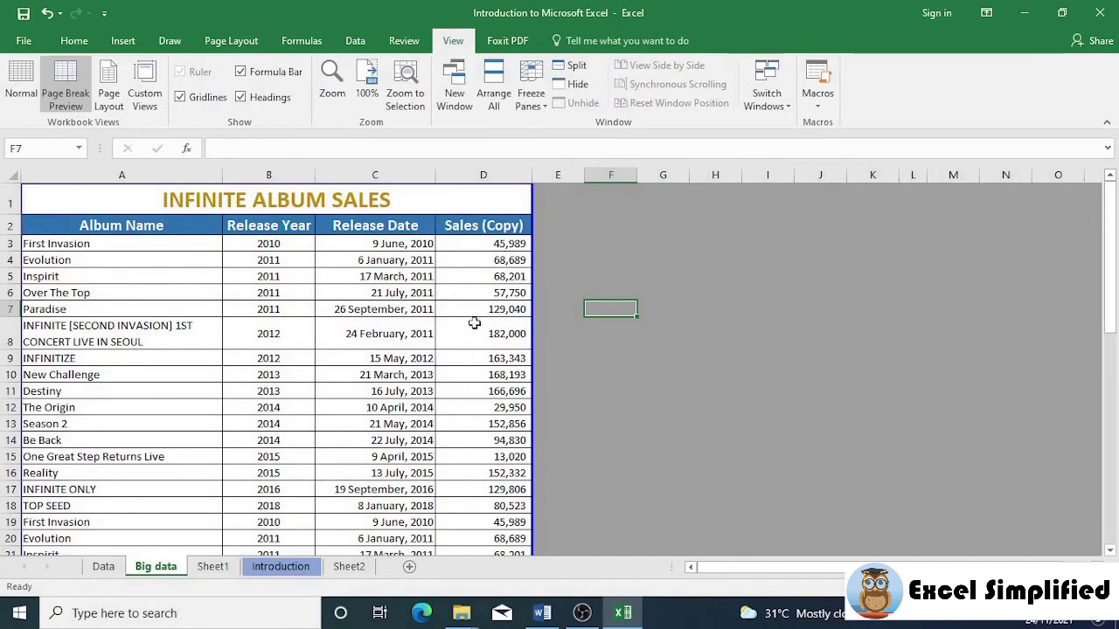
# Move the horizontal page break up to between rows 39 and 40, and check both page areas
pyautogui.scroll(-12, 474, 336)
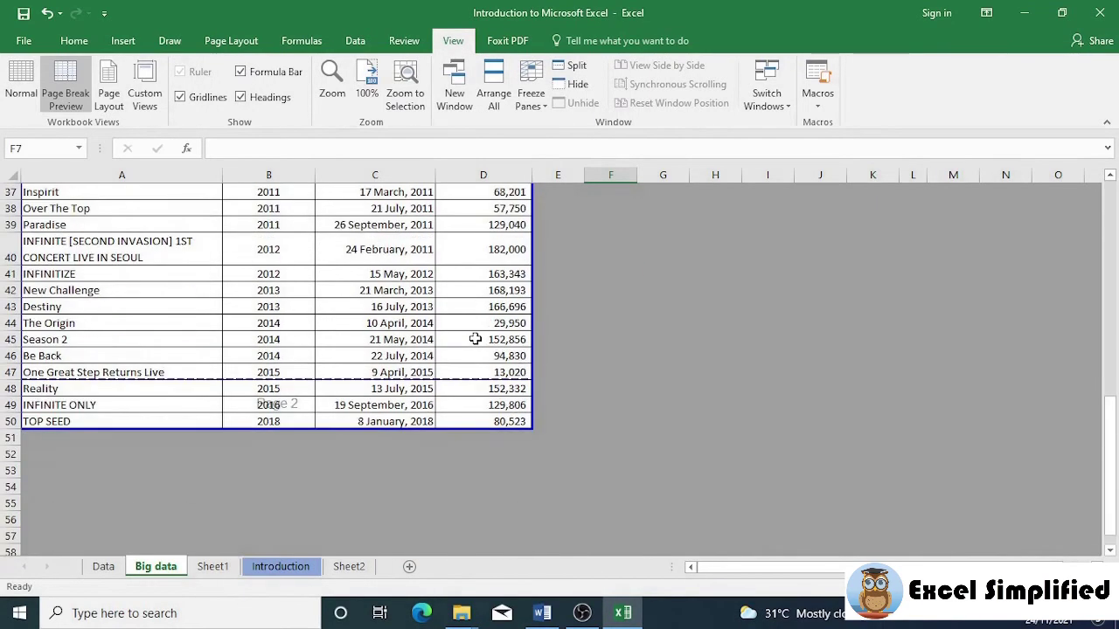
pyautogui.moveTo(377, 379); pyautogui.dragTo(377, 233)
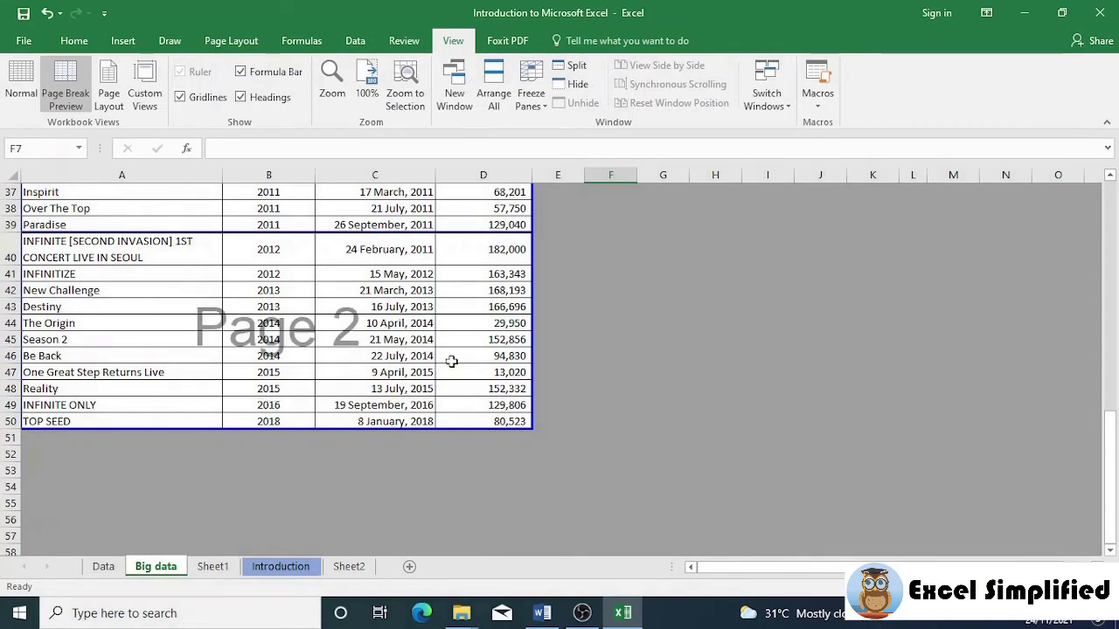
pyautogui.scroll(12, 444, 380)
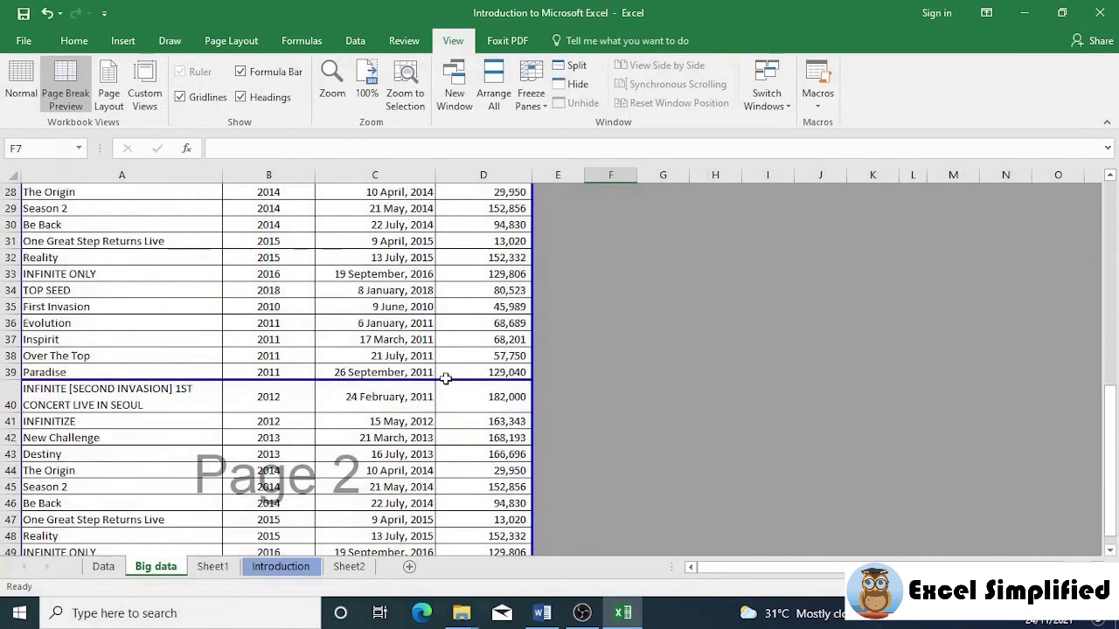
pyautogui.scroll(-8, 332, 315)
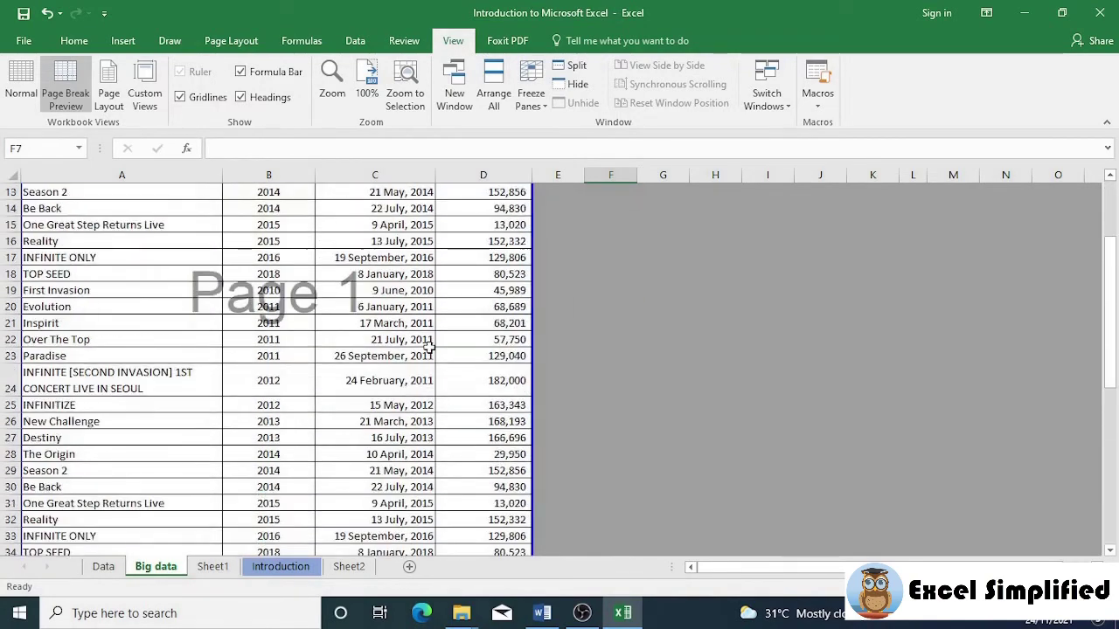
pyautogui.scroll(8, 346, 347)
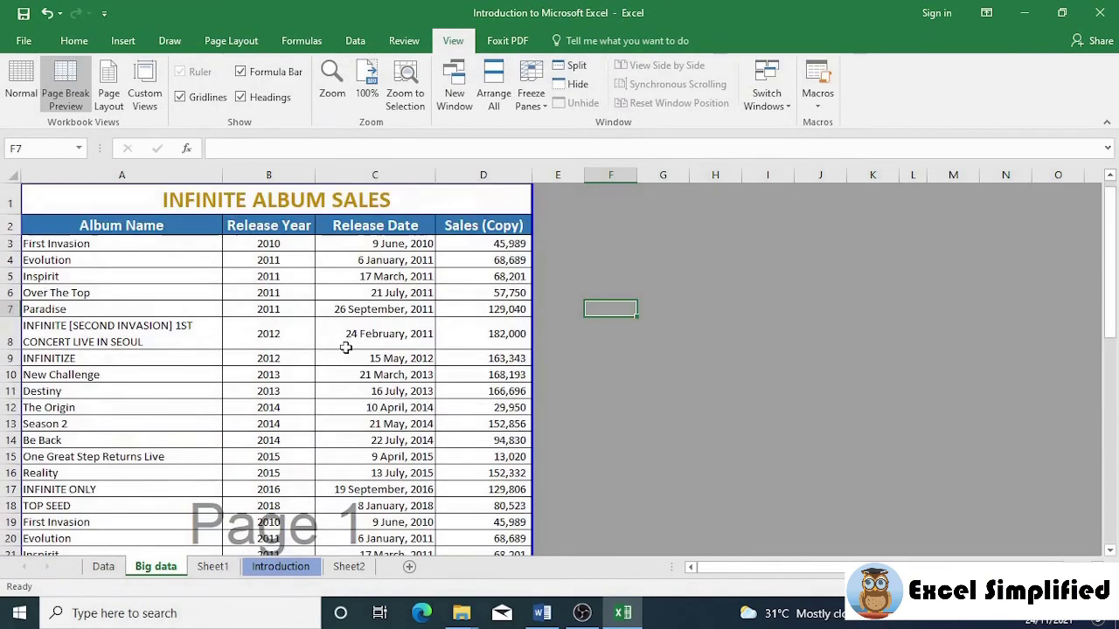
# Preview the printed pages of the Big data sheet with the adjusted page breaks, then return to the worksheet
pyautogui.click(14, 41)
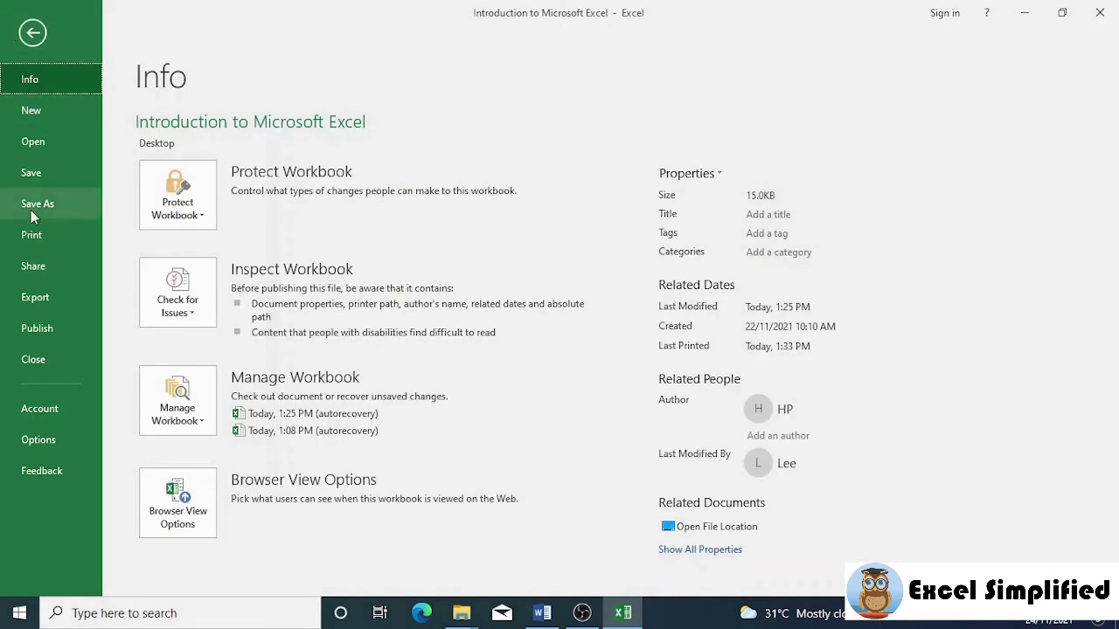
pyautogui.click(35, 235)
pyautogui.scroll(-2, 835, 376)
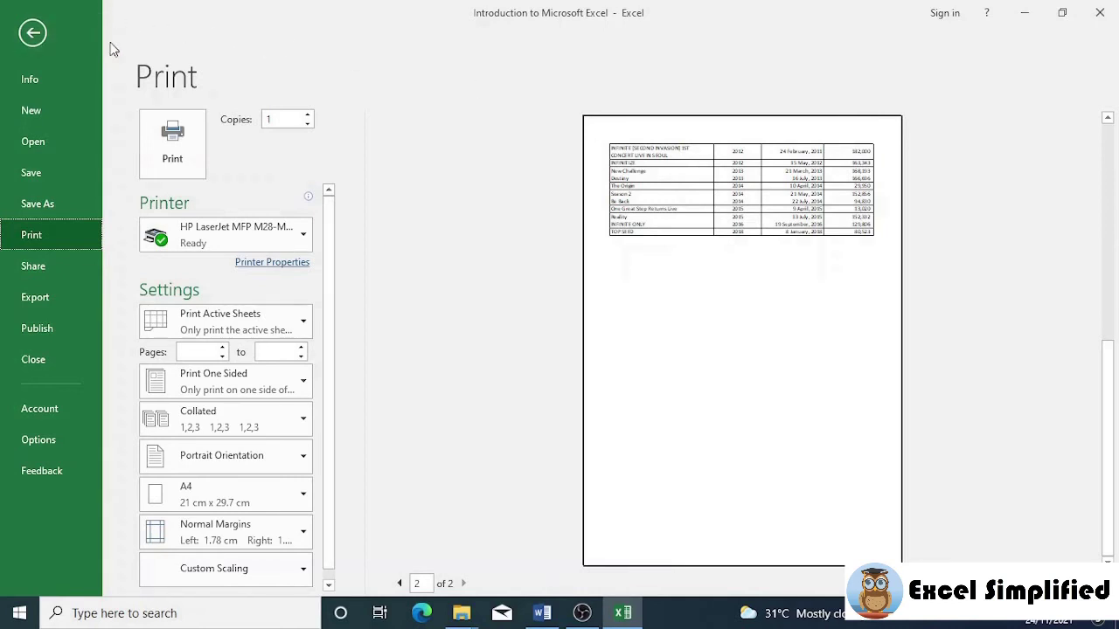
pyautogui.click(31, 37)
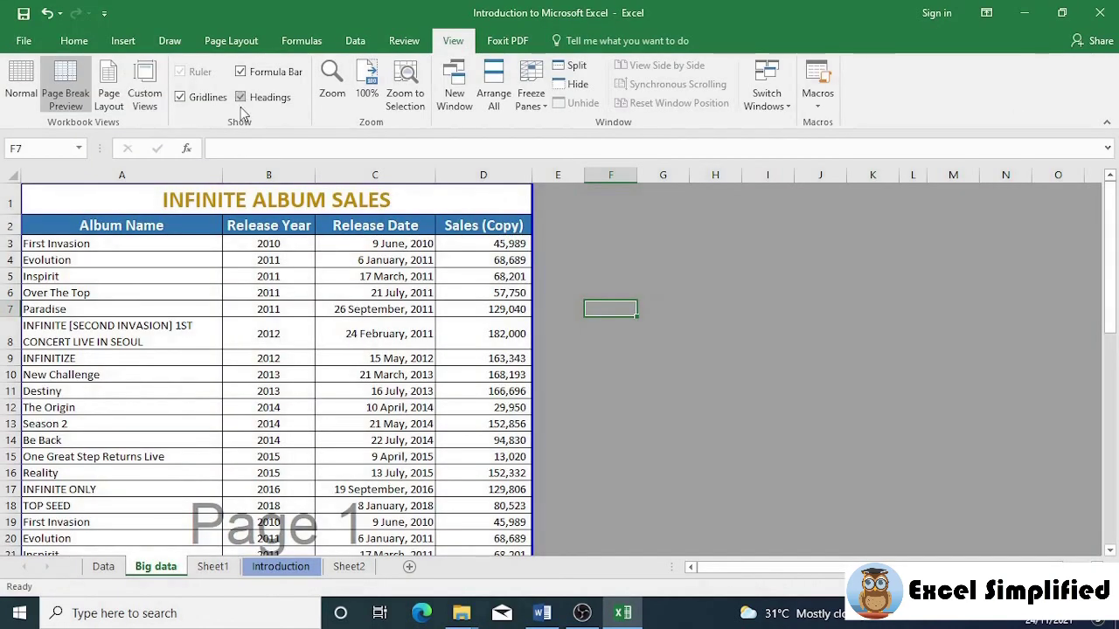
# Set rows 1 to 2 of the Big data sheet to repeat at the top of every printed page
pyautogui.click(225, 42)
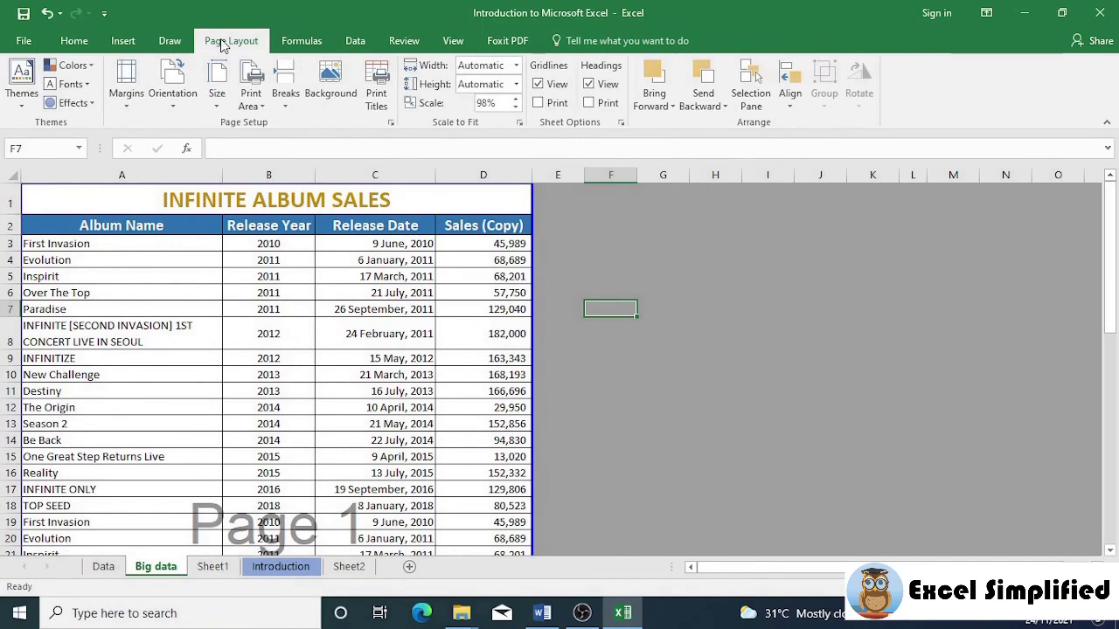
pyautogui.click(391, 124)
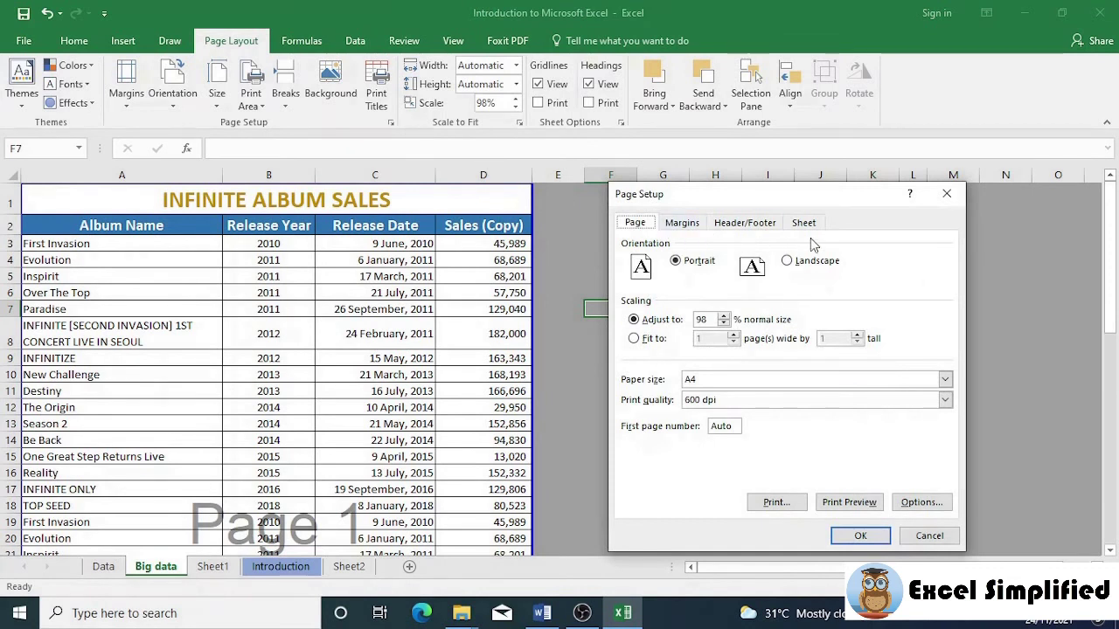
pyautogui.click(804, 223)
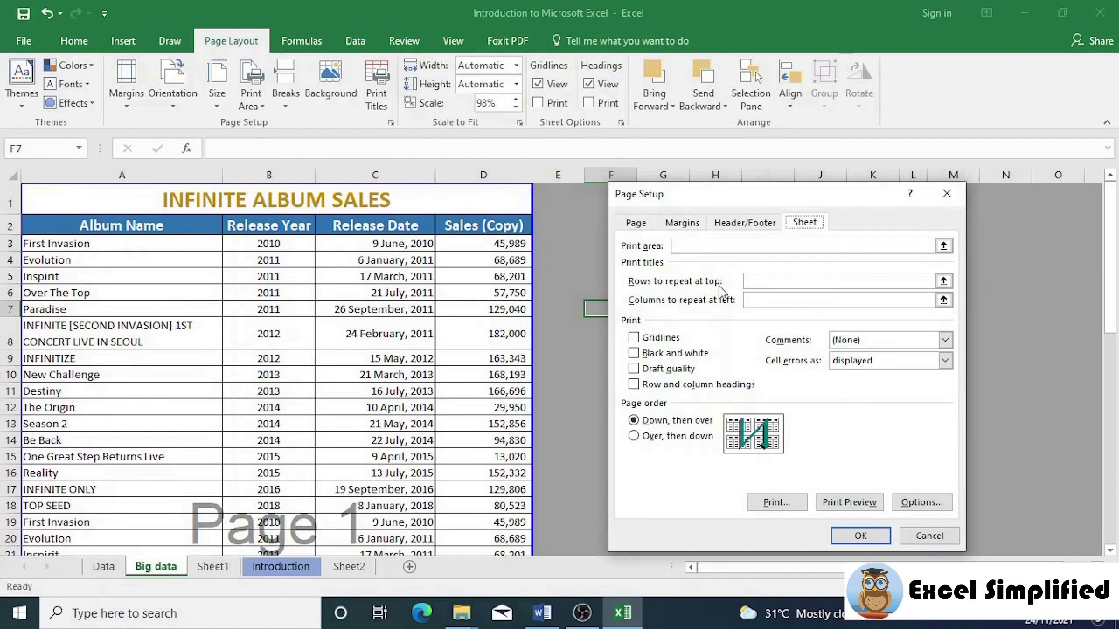
pyautogui.click(943, 281)
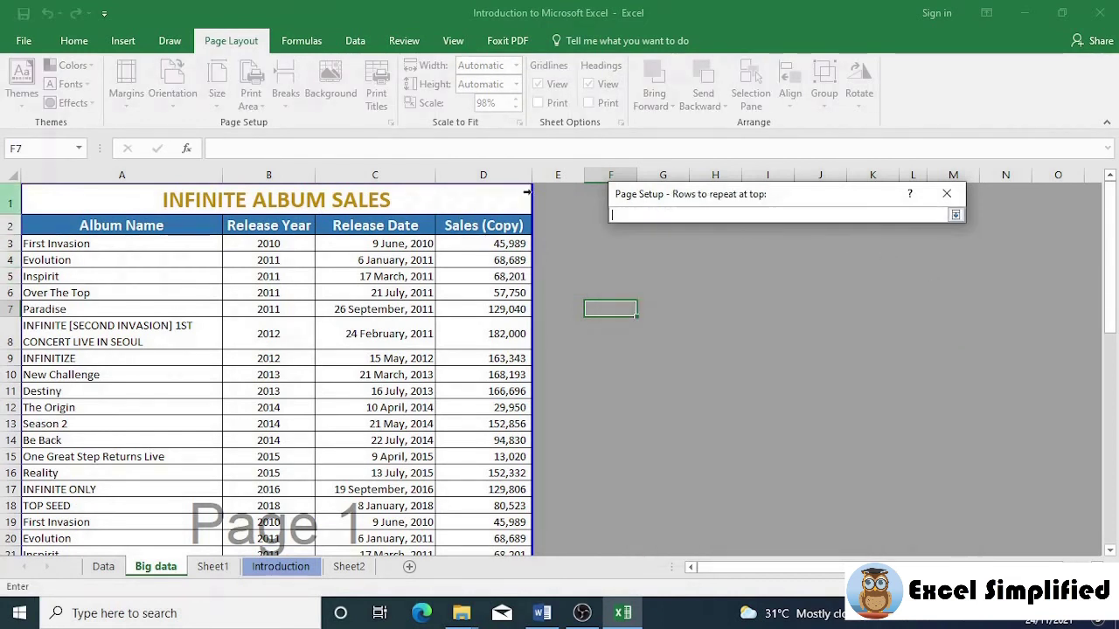
pyautogui.click(5, 200)
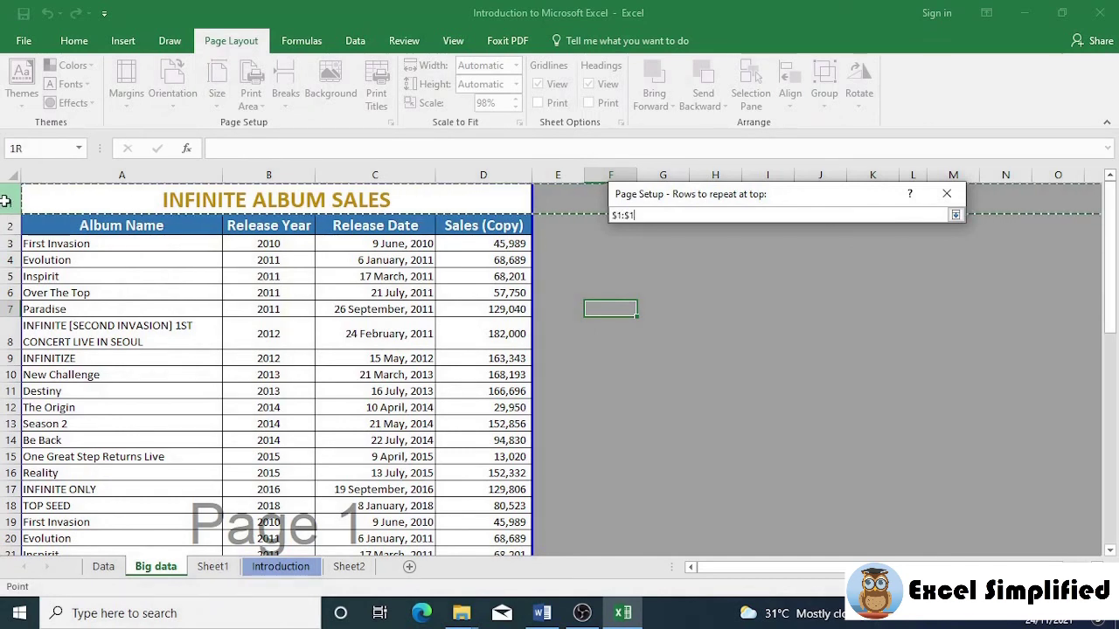
pyautogui.moveTo(5, 200); pyautogui.dragTo(4, 227)
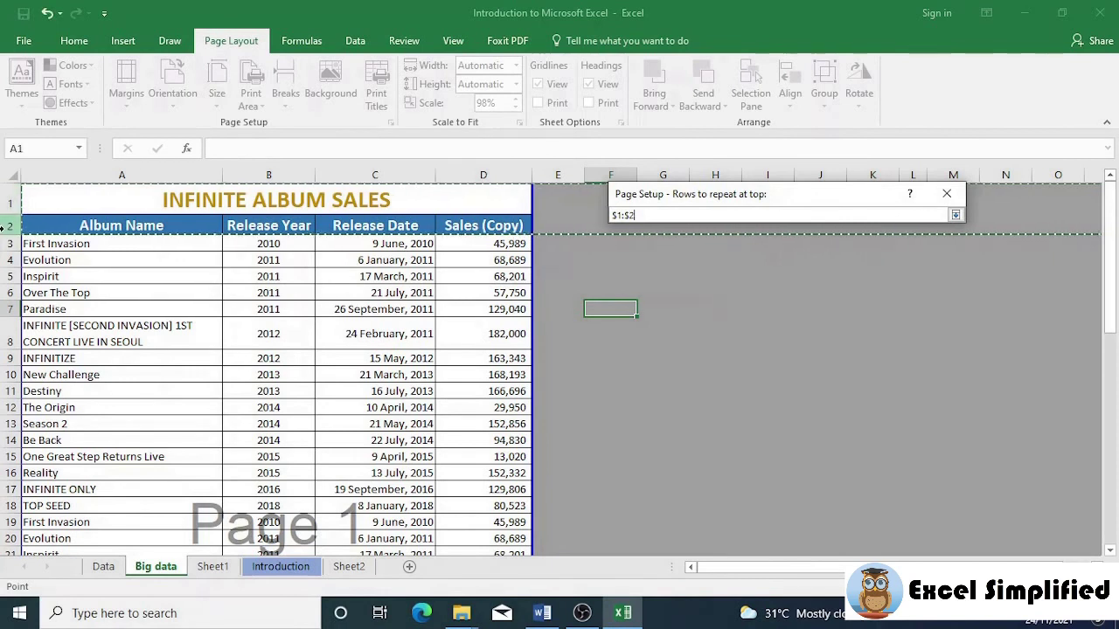
pyautogui.click(956, 215)
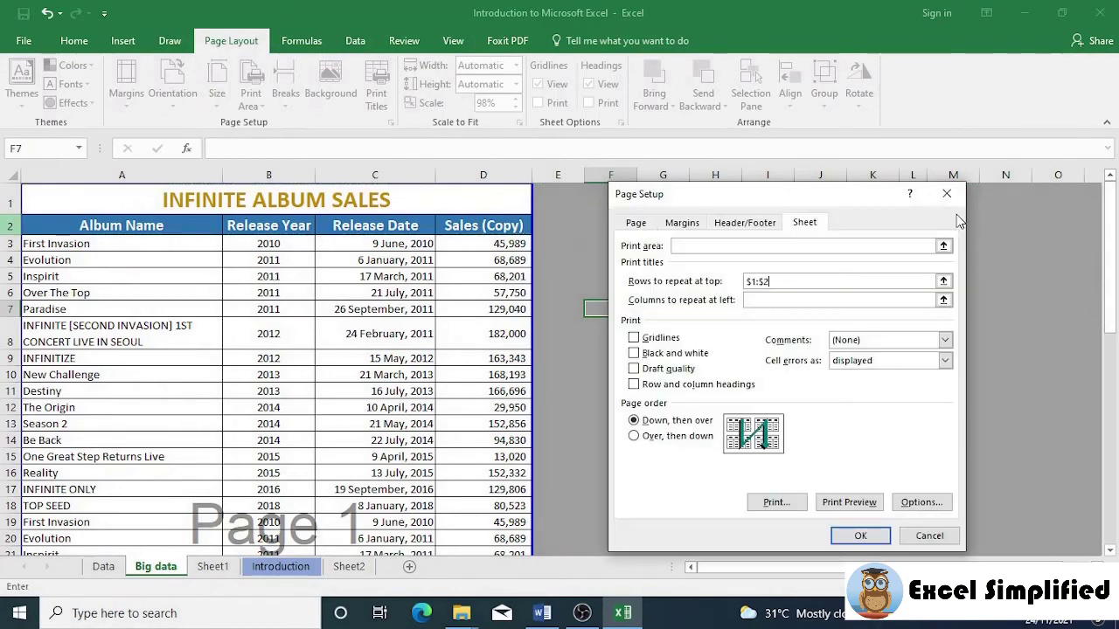
pyautogui.click(858, 534)
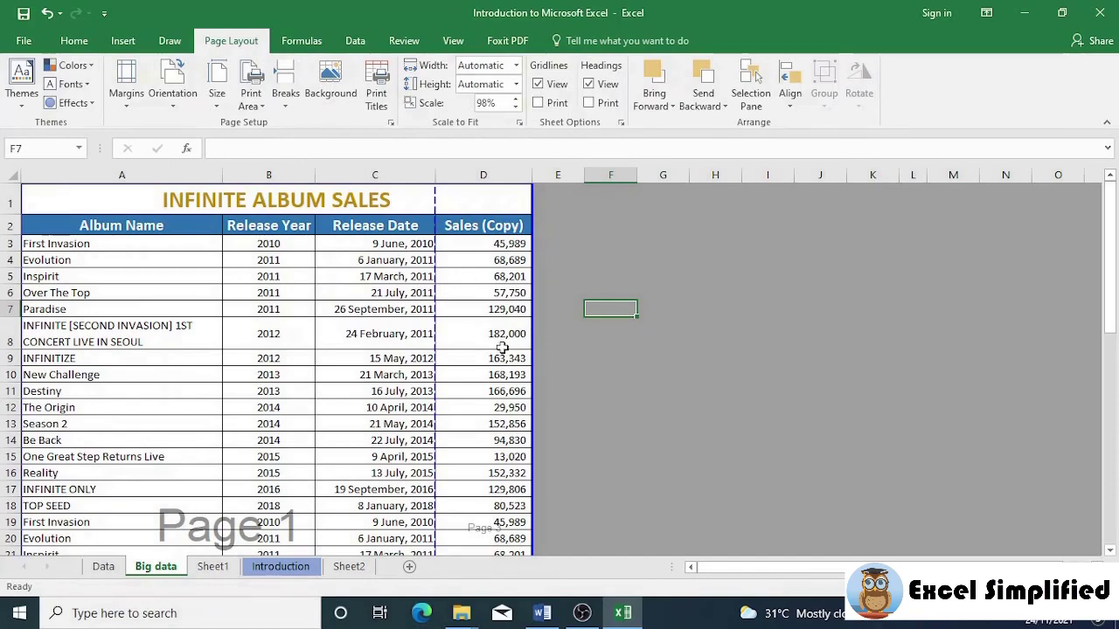
# Move the vertical page break between columns C and D back to the right edge of column D
pyautogui.scroll(-9, 422, 409)
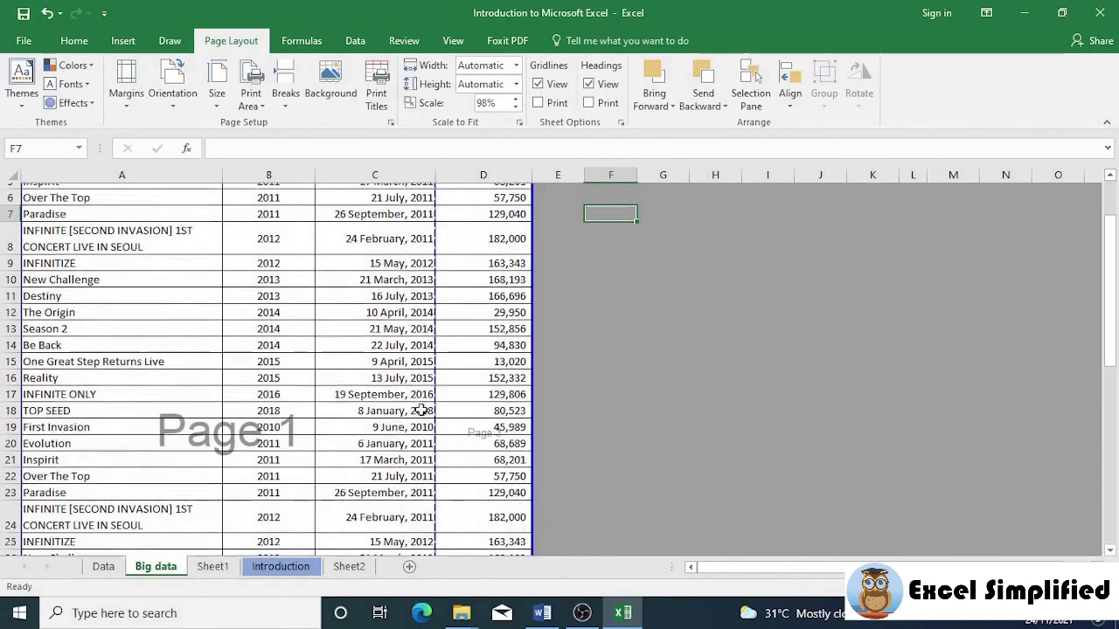
pyautogui.scroll(9, 422, 409)
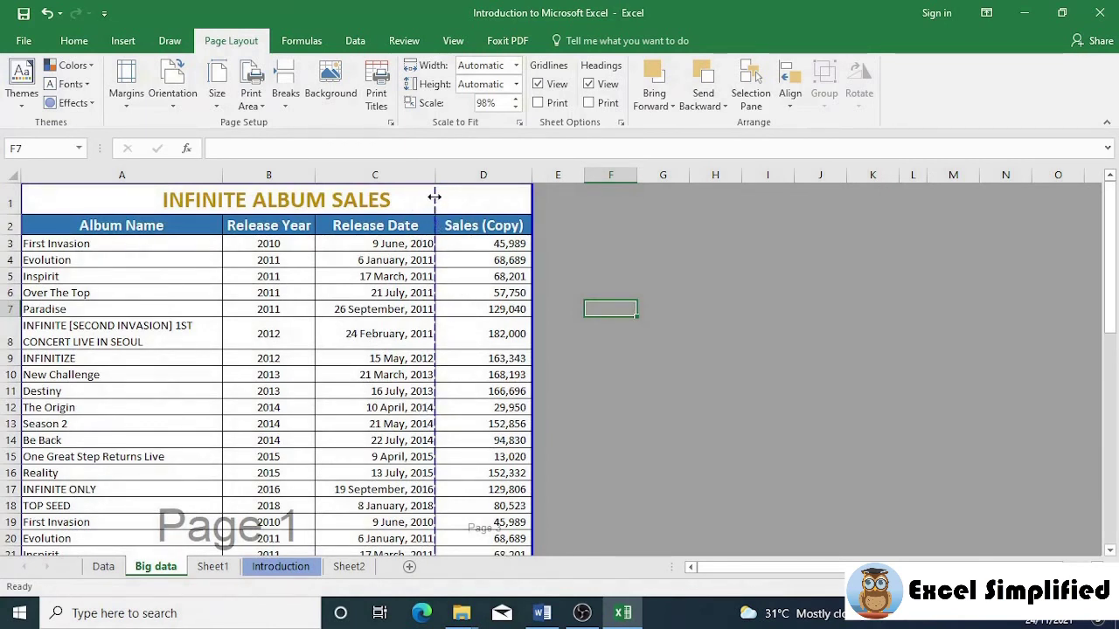
pyautogui.moveTo(435, 197); pyautogui.dragTo(435, 198)
pyautogui.moveTo(452, 196); pyautogui.dragTo(535, 196)
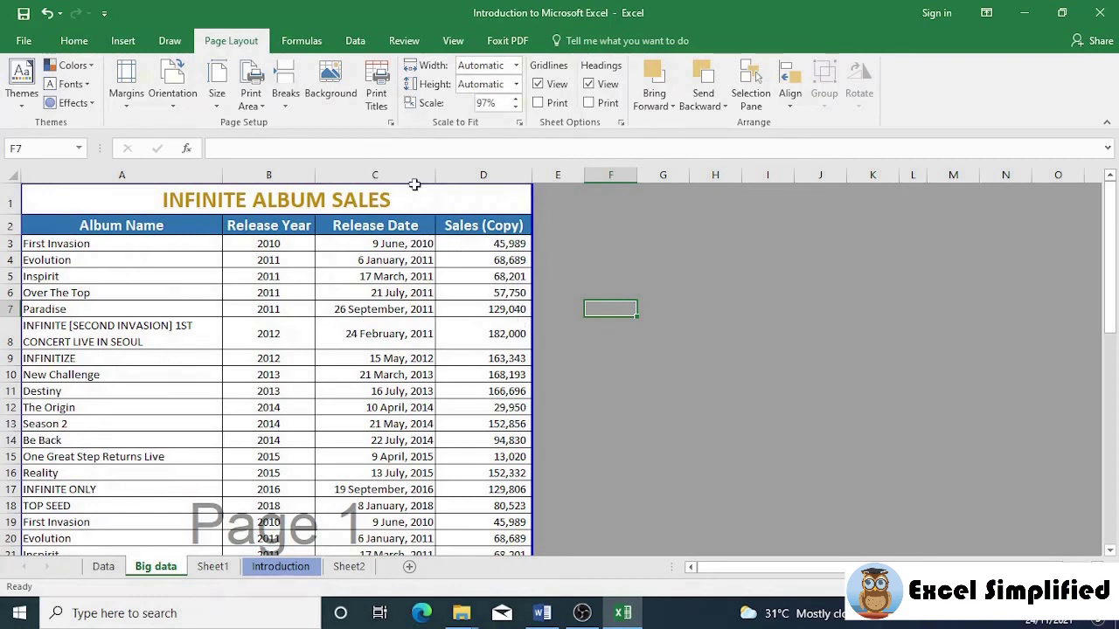
# Add the preset footer "Page 1 of ?" to the Big data sheet's printed pages
pyautogui.click(391, 124)
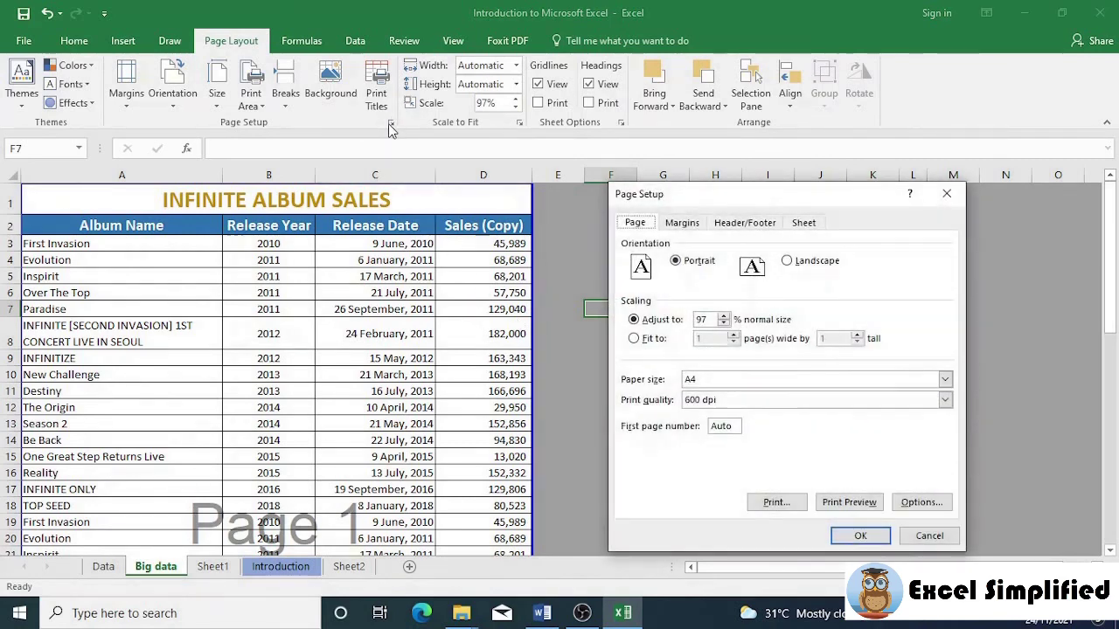
pyautogui.click(751, 226)
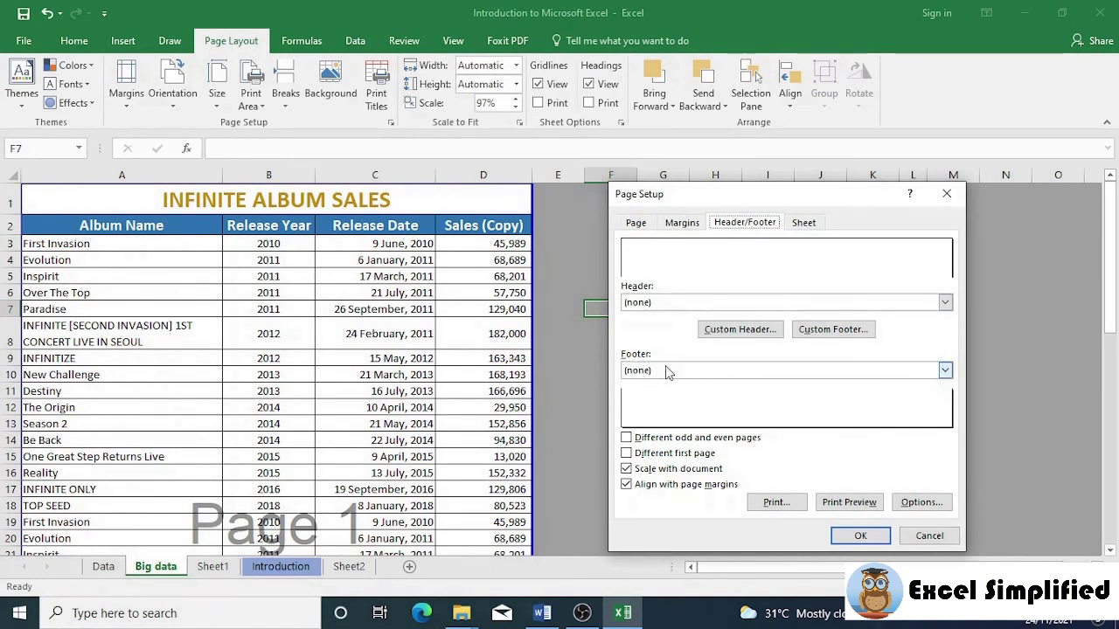
pyautogui.click(944, 371)
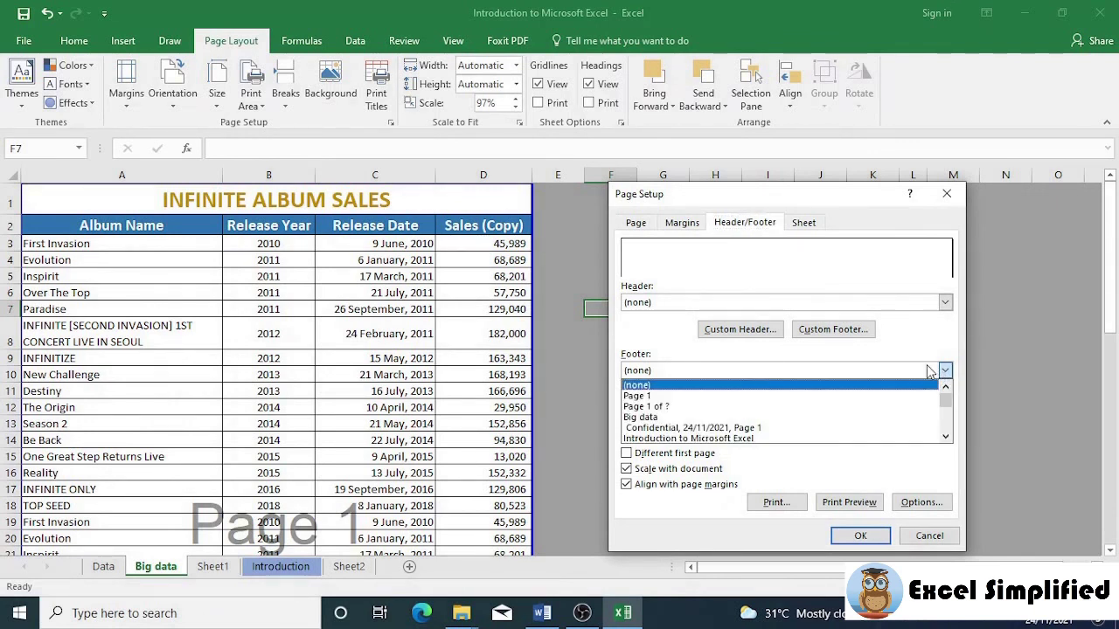
pyautogui.click(664, 408)
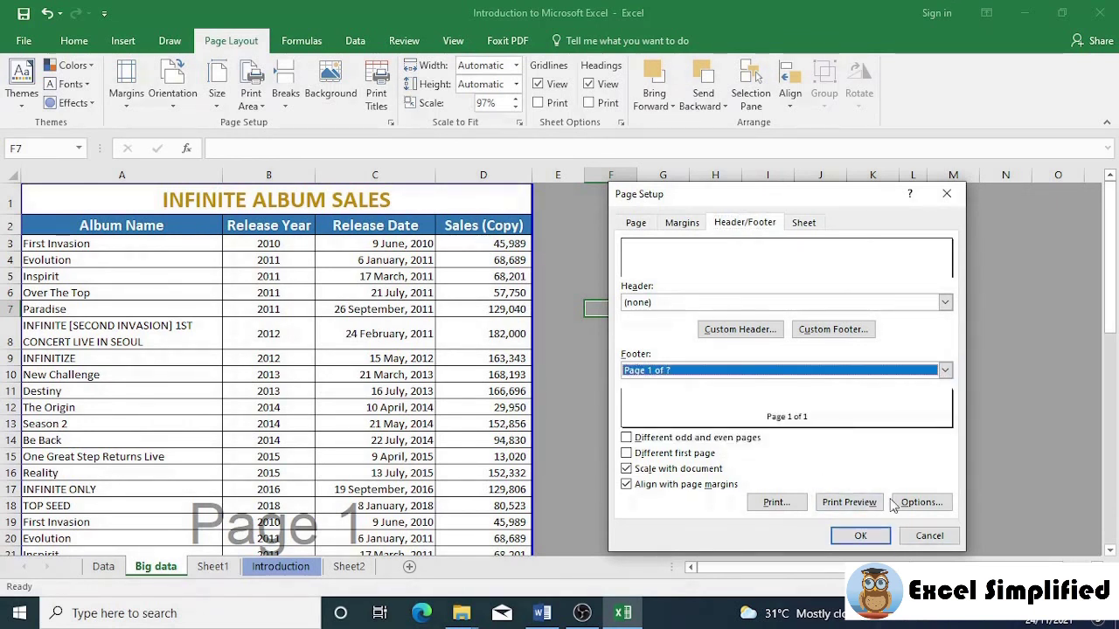
pyautogui.click(860, 536)
pyautogui.click(769, 439)
# Check the page areas, preview both printed pages for the repeated header rows and page-number footer, and return to the worksheet
pyautogui.scroll(-10, 769, 438)
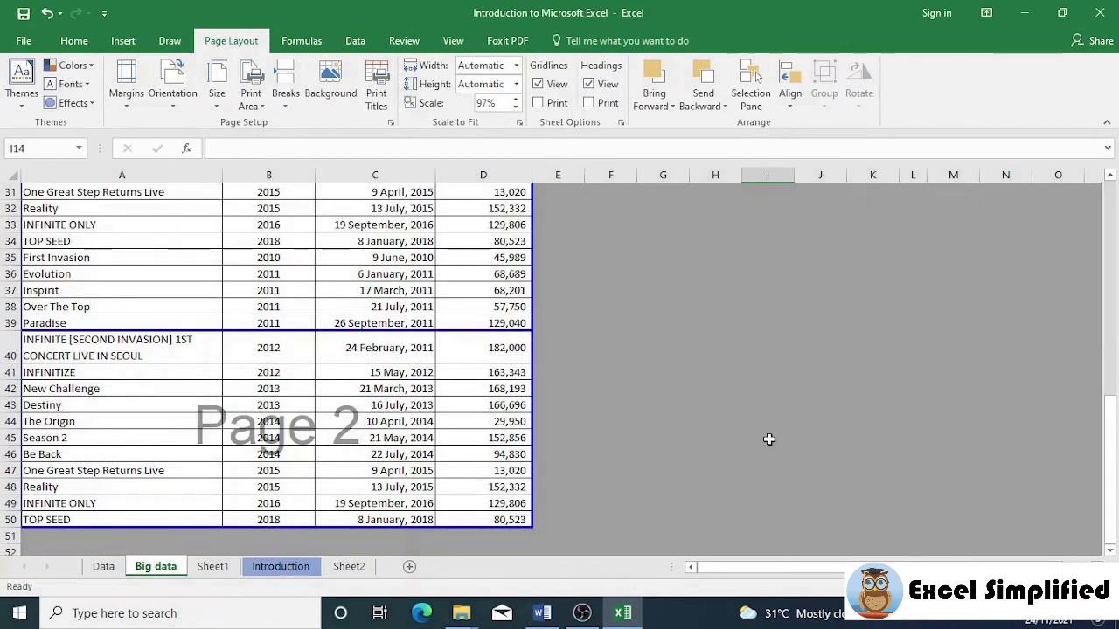
pyautogui.scroll(10, 769, 438)
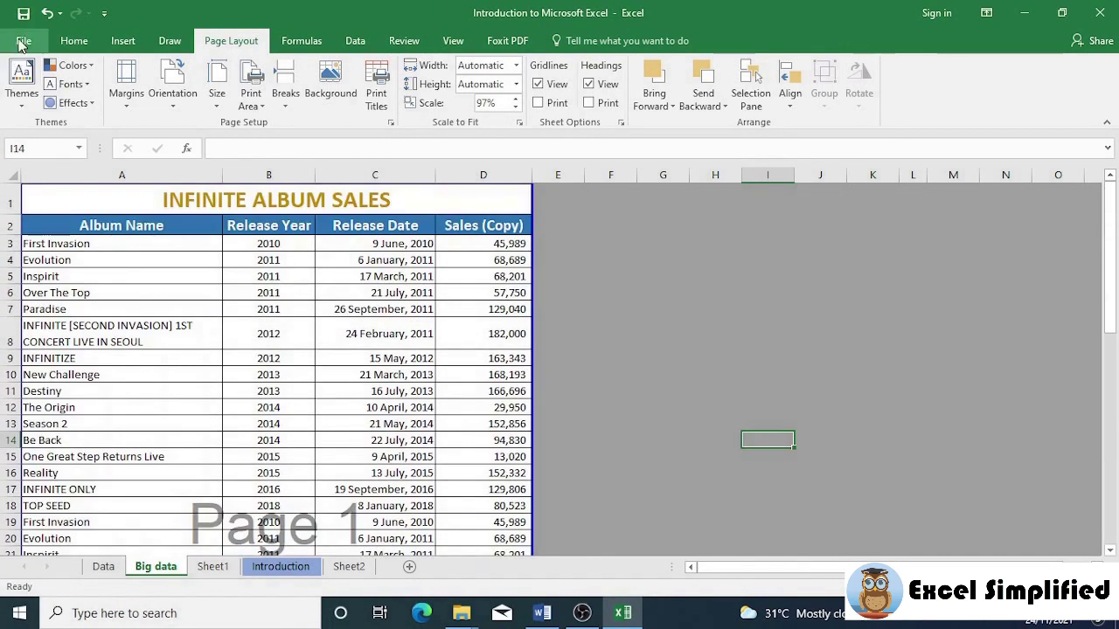
pyautogui.click(23, 41)
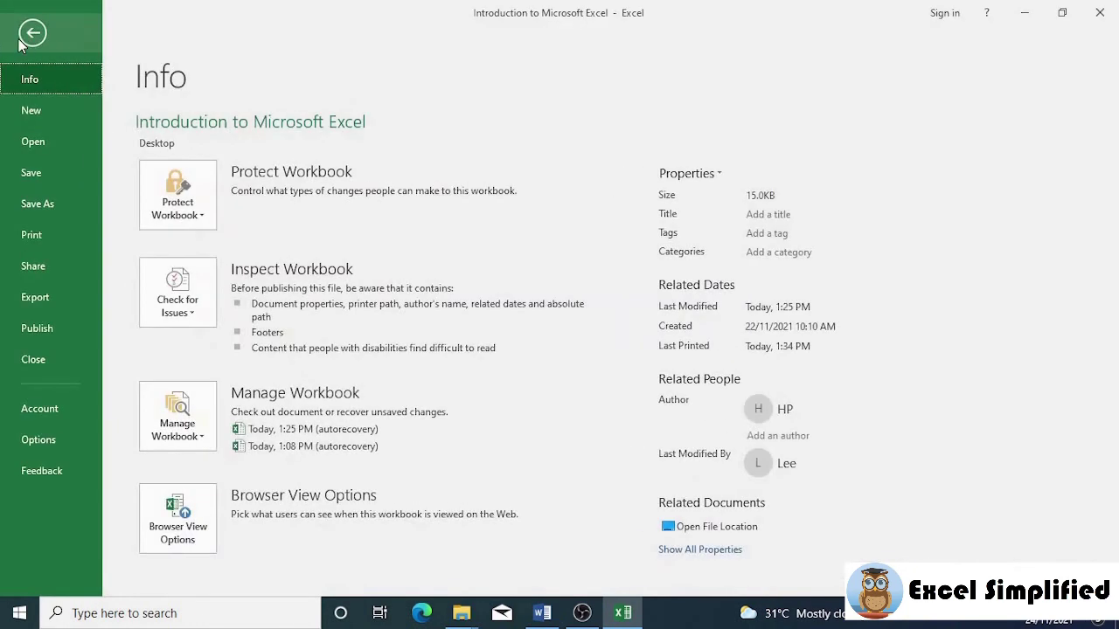
pyautogui.click(26, 234)
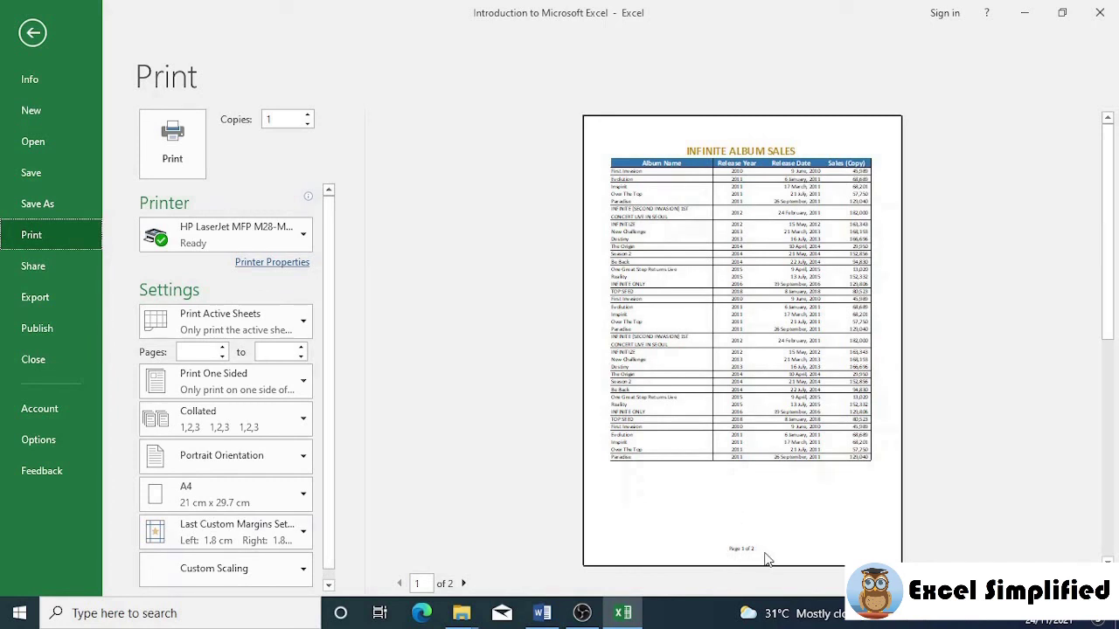
pyautogui.scroll(-1, 815, 388)
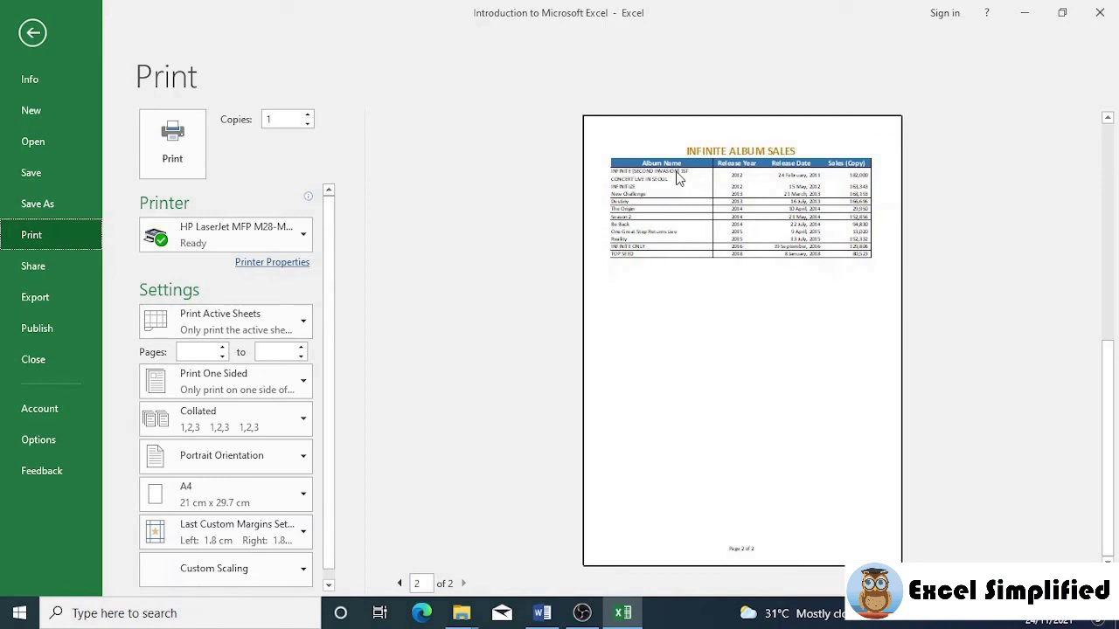
pyautogui.click(35, 33)
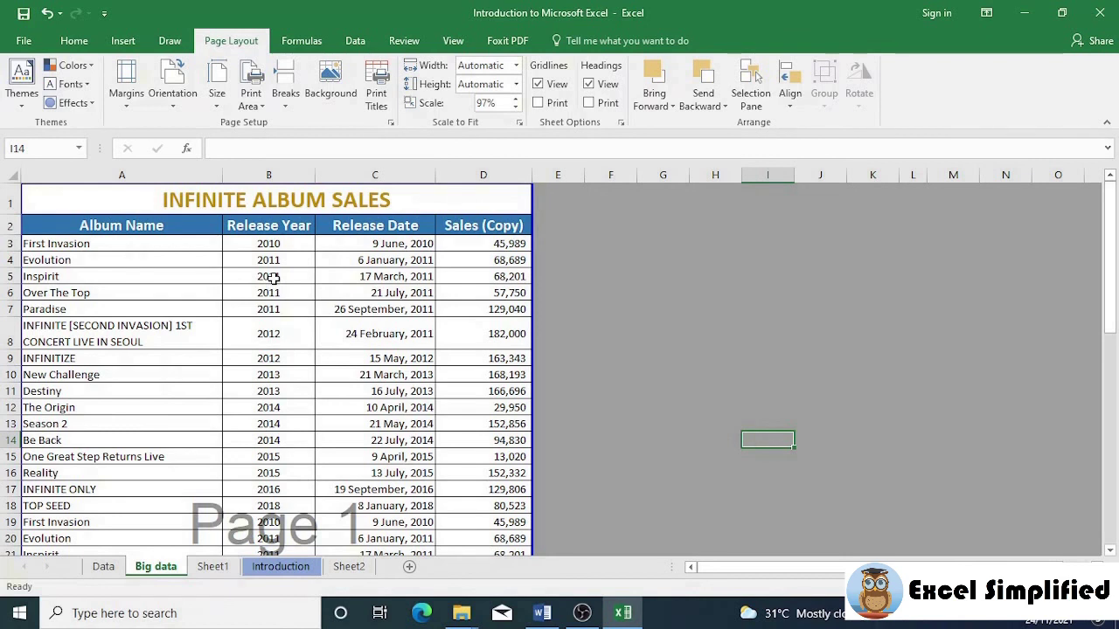